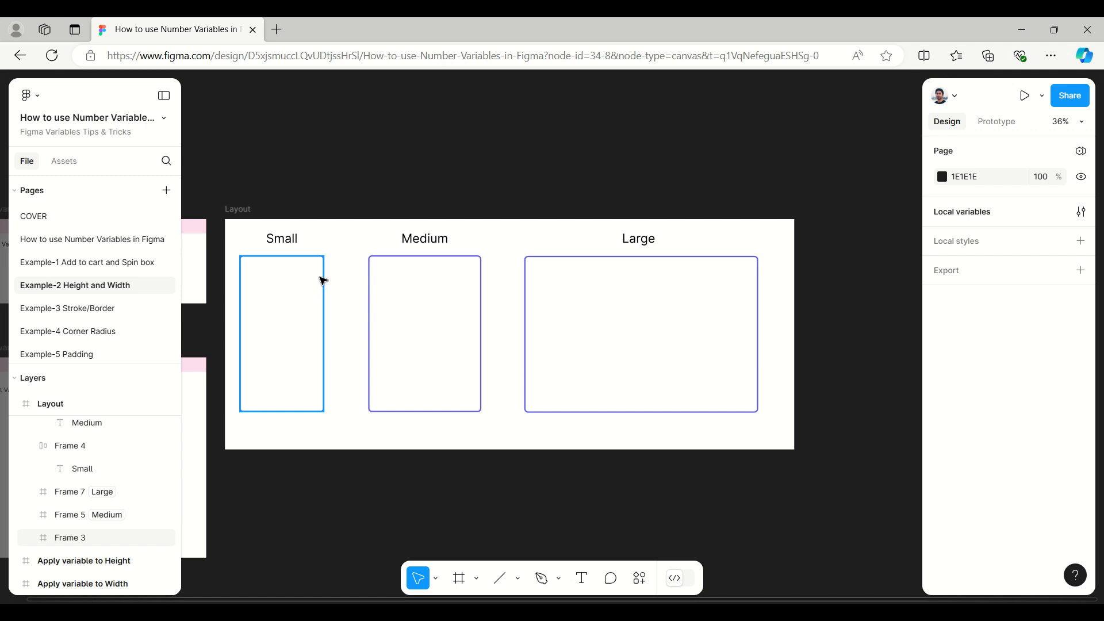
Step: Inspect the dimensions of the Small, Medium and Large frames in the Layout frame one after another
click(323, 281)
click(431, 279)
click(568, 283)
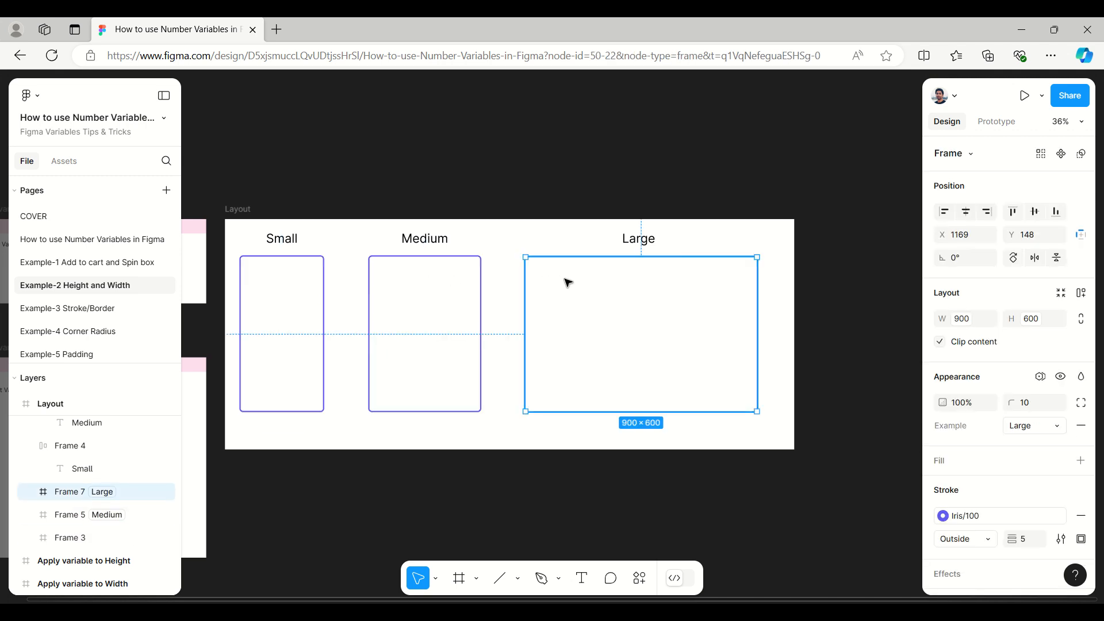
click(767, 153)
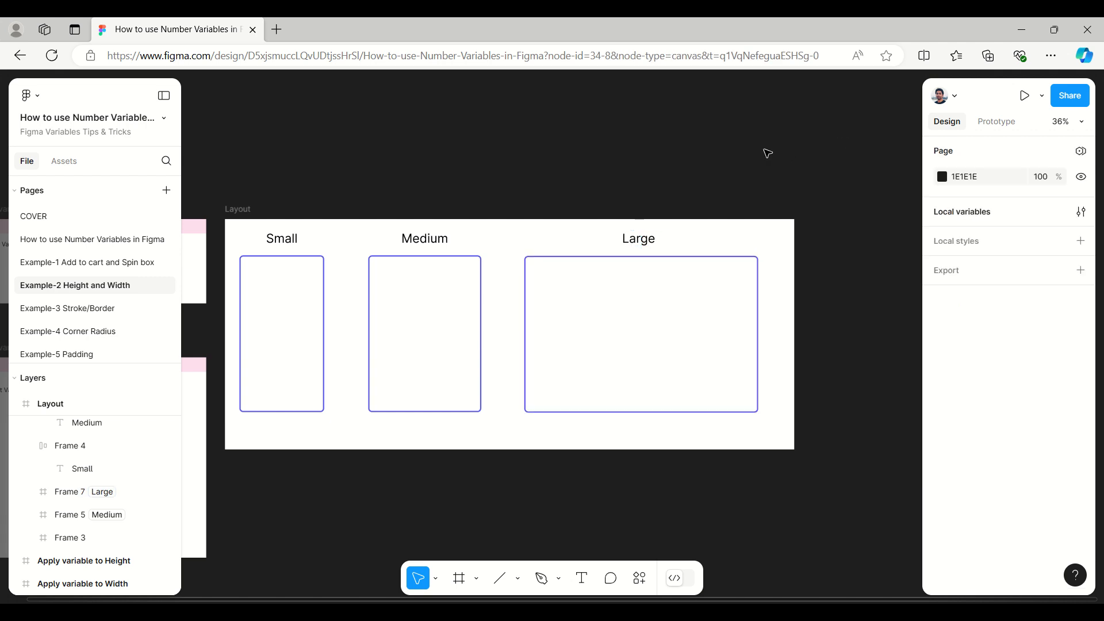
Step: In the Example collection of local variables, set the Height variable to 500 for the Small mode and 700 for the Large mode
click(962, 214)
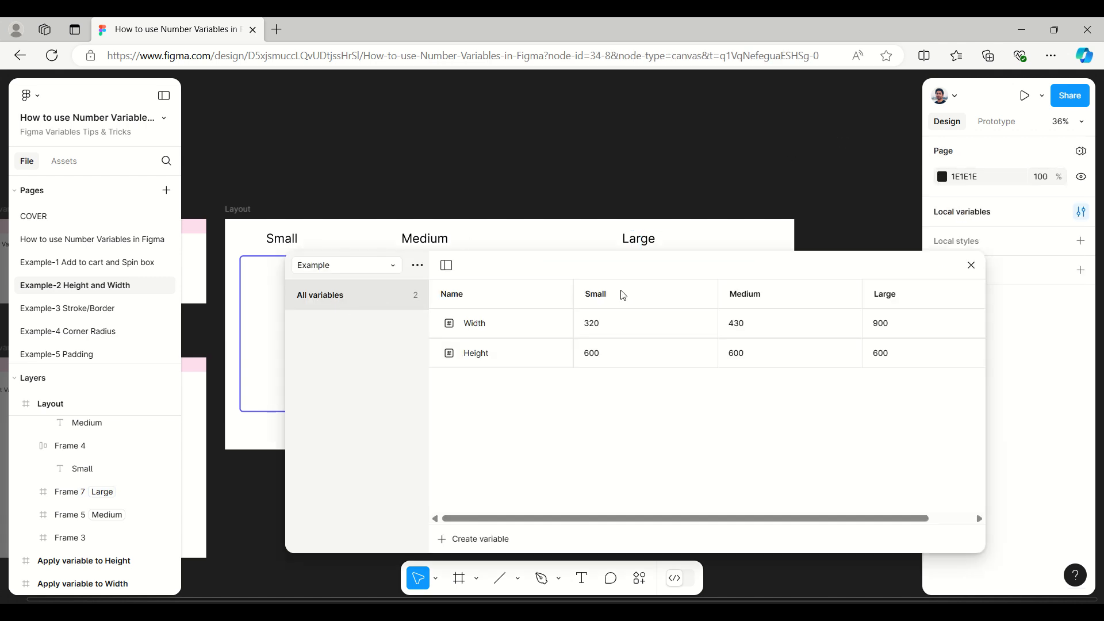
drag(616, 269, 603, 310)
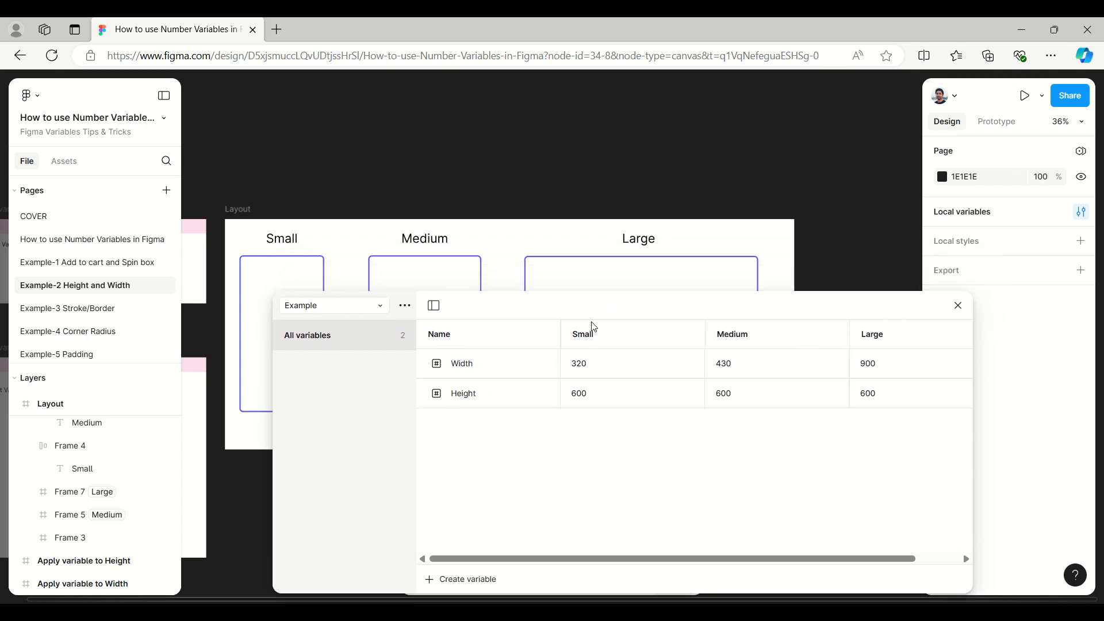
drag(578, 308, 495, 296)
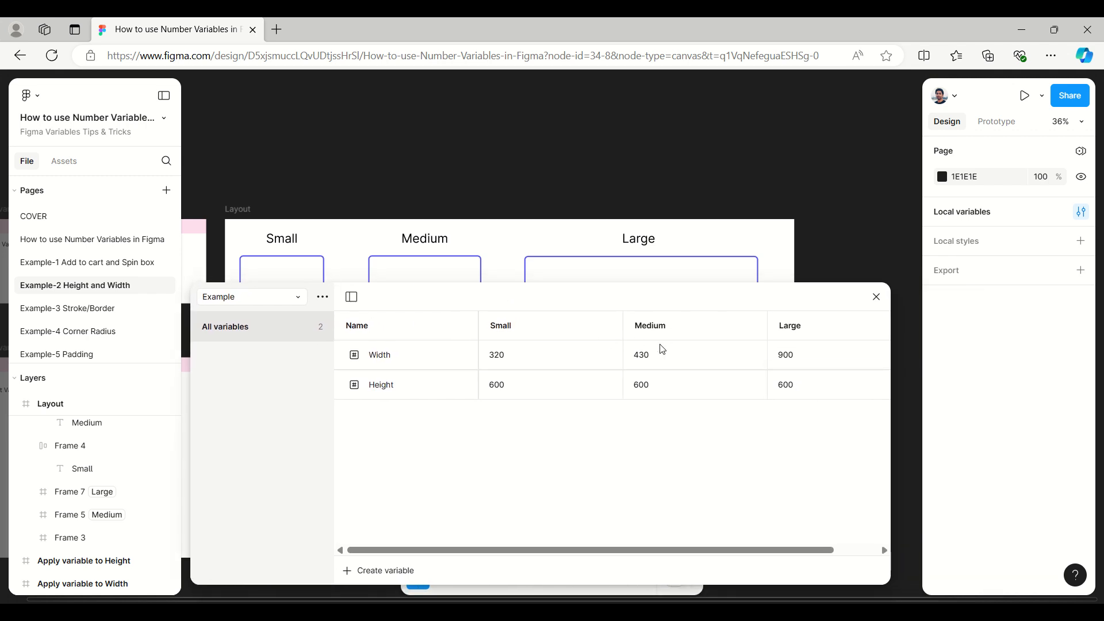
drag(566, 303, 791, 183)
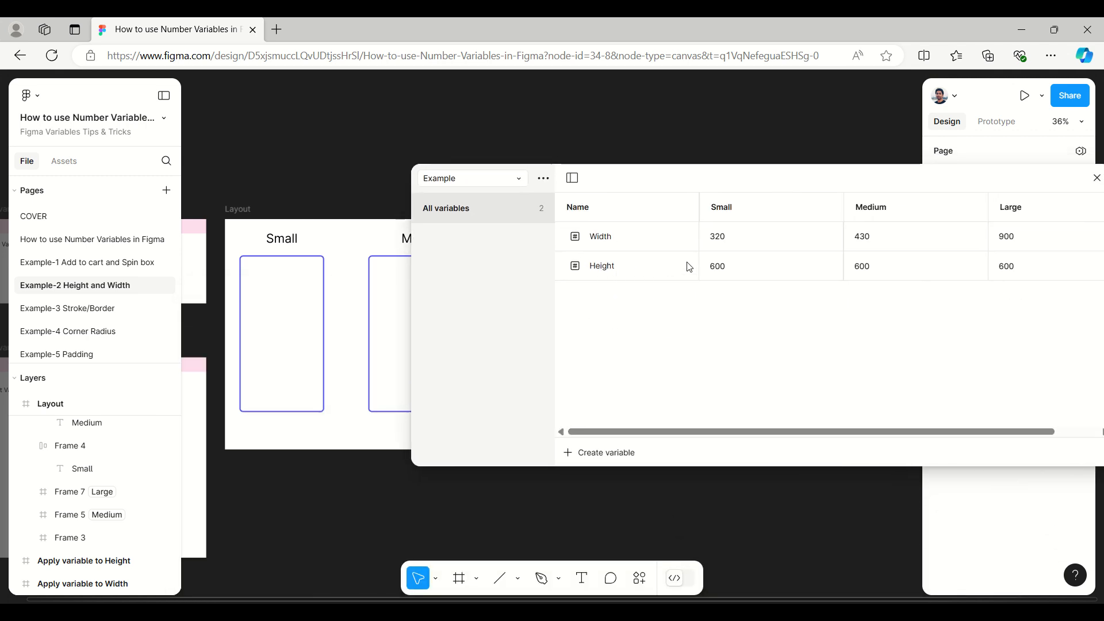
click(747, 279)
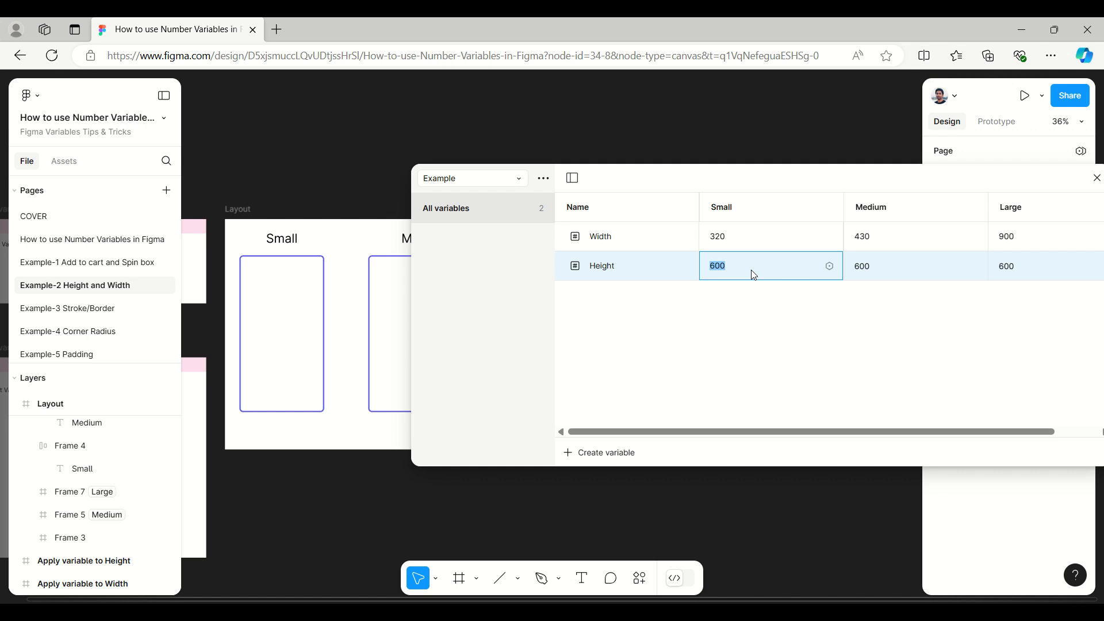
text(5)
click(907, 278)
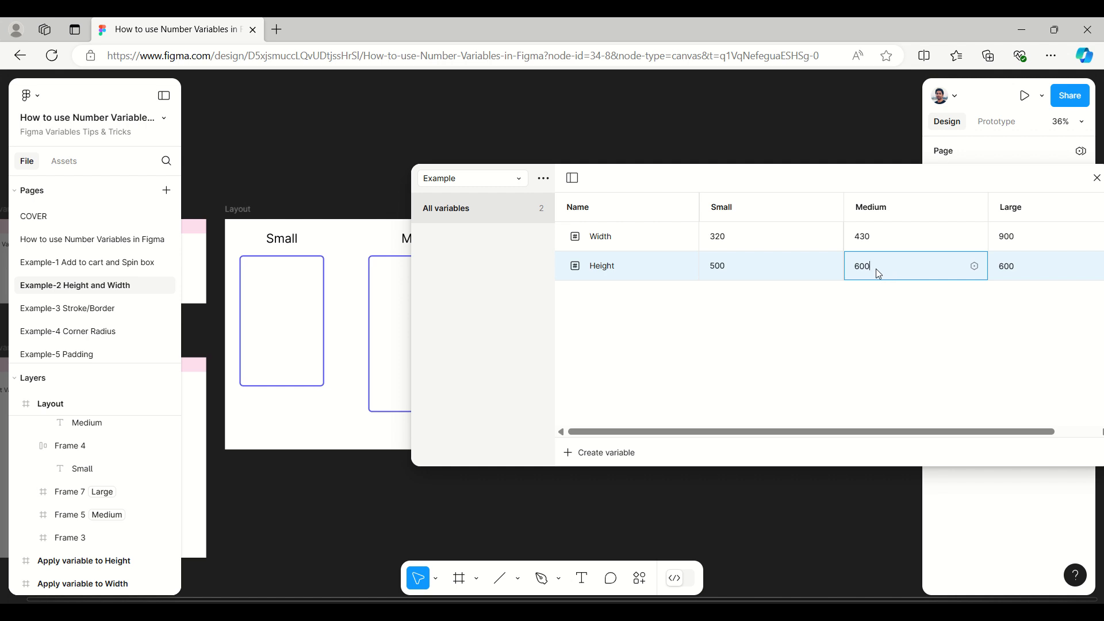
click(1011, 273)
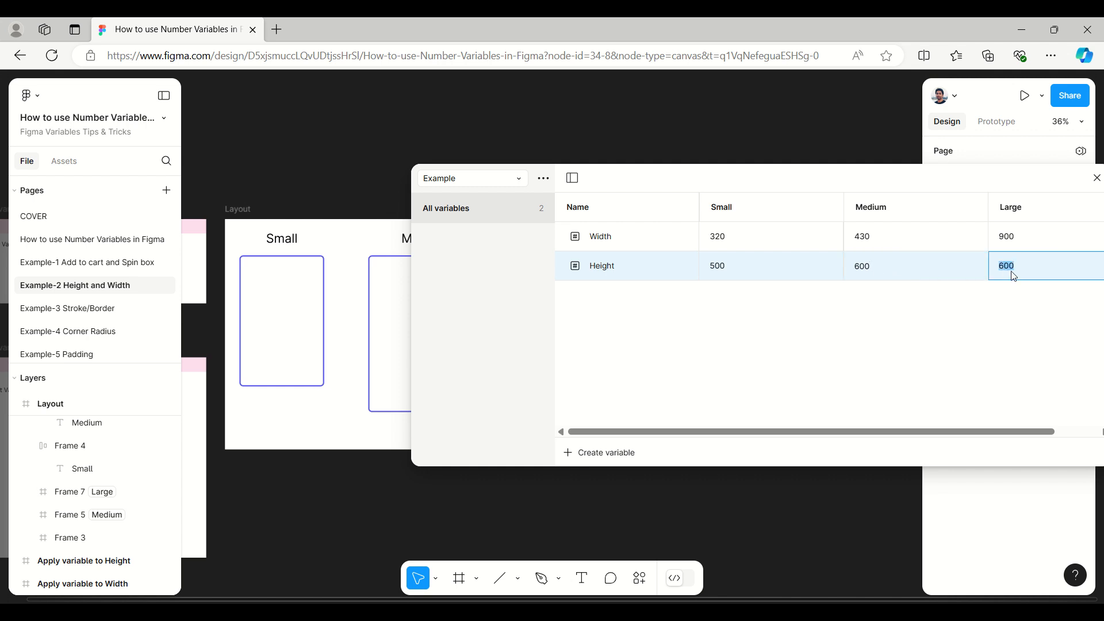
text(70)
key(Return)
Step: Compare the three resized frames with the variable values by moving the variables window out of the way, and close it
drag(756, 181, 642, 271)
click(460, 269)
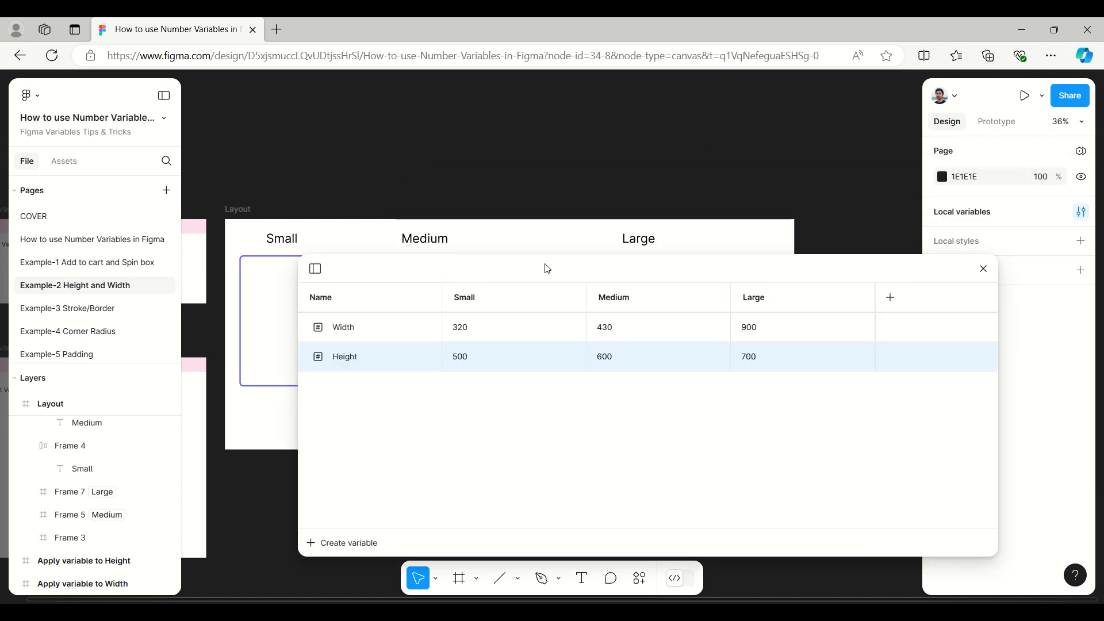
drag(545, 266, 434, 464)
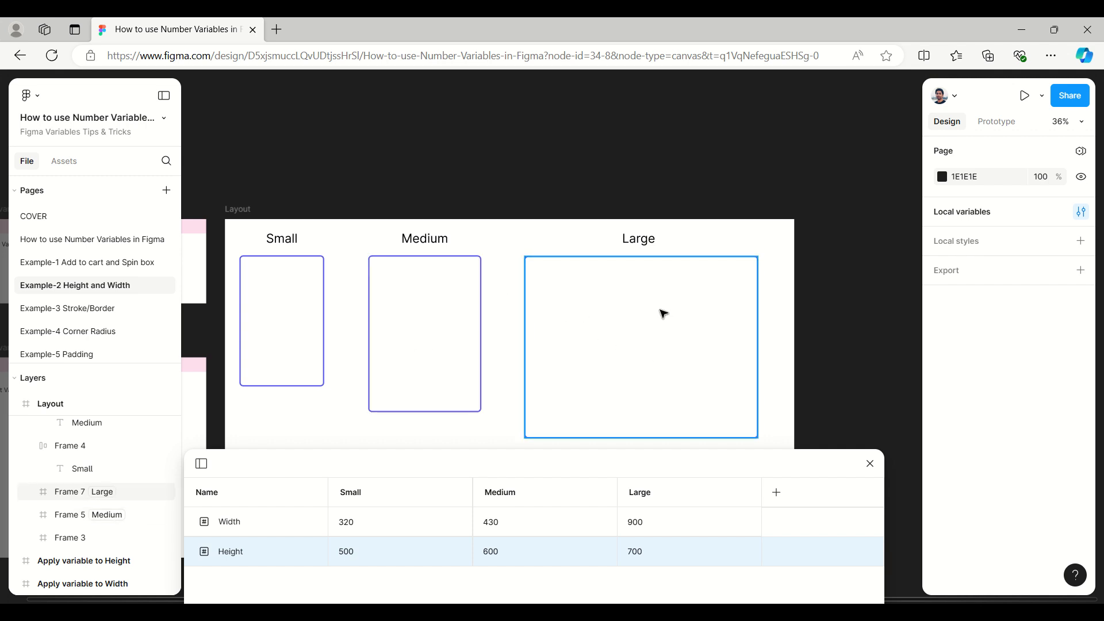
drag(641, 468, 637, 308)
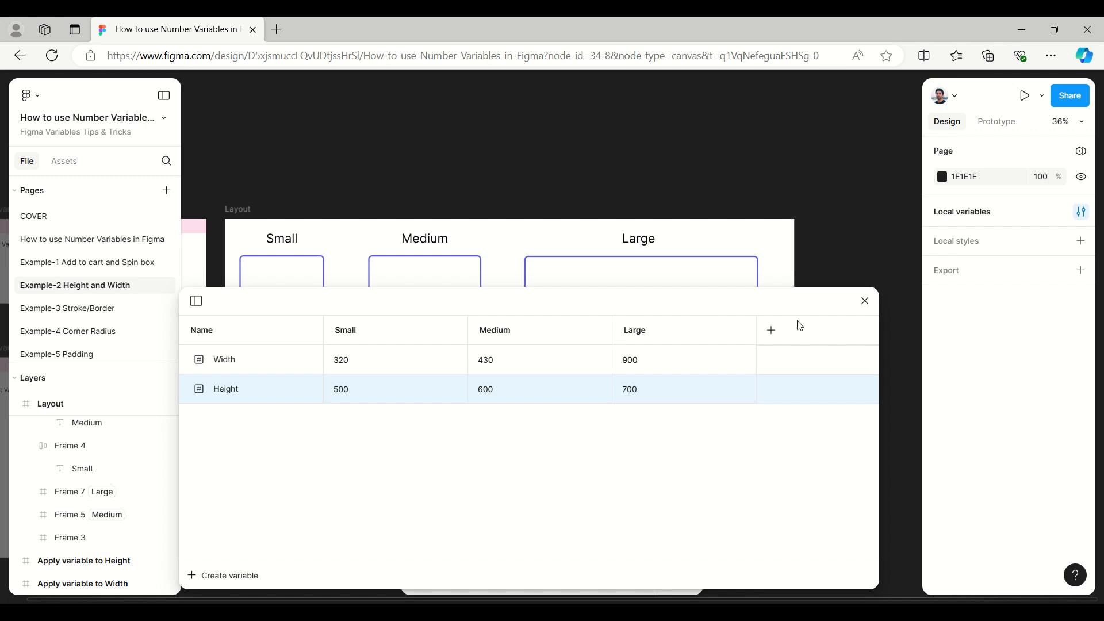
click(864, 302)
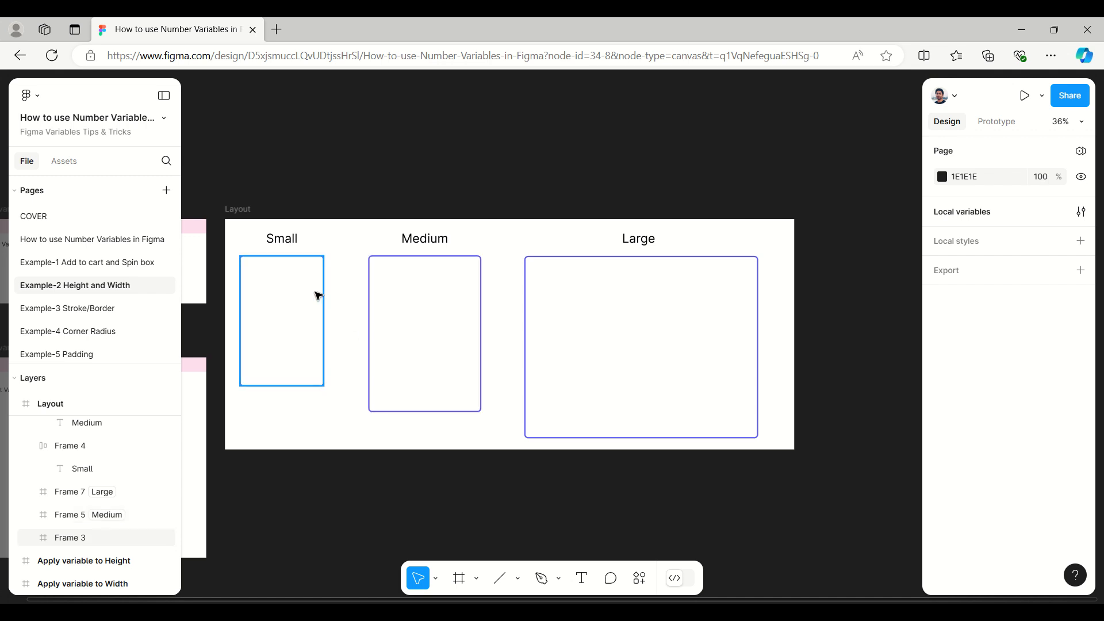
Step: Detach the variables from the width and height of the frame under the Small heading
click(318, 295)
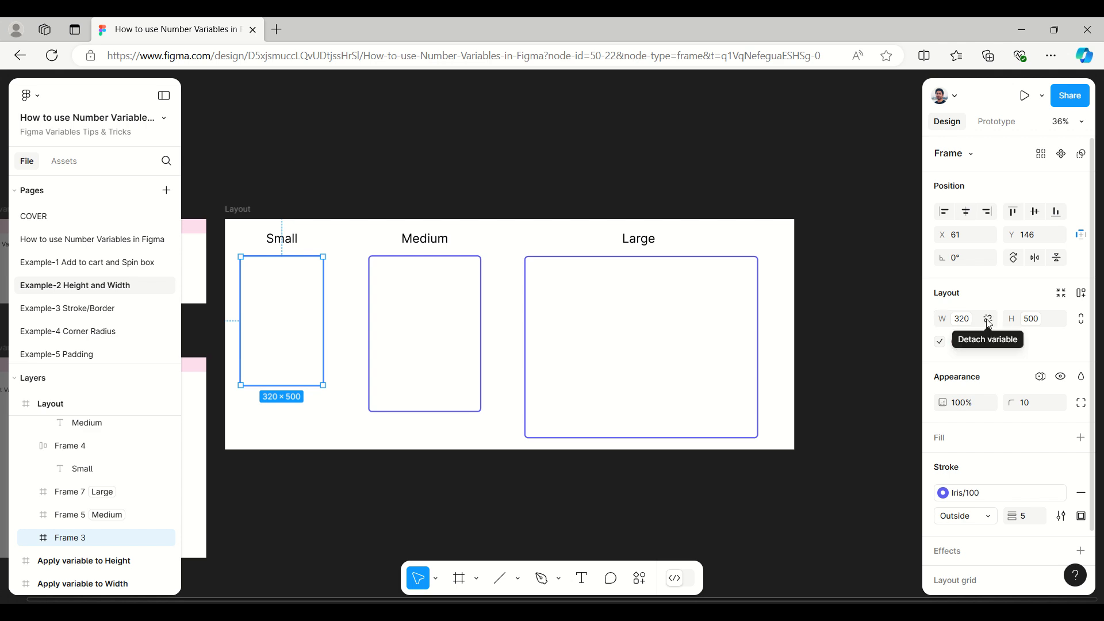
click(989, 320)
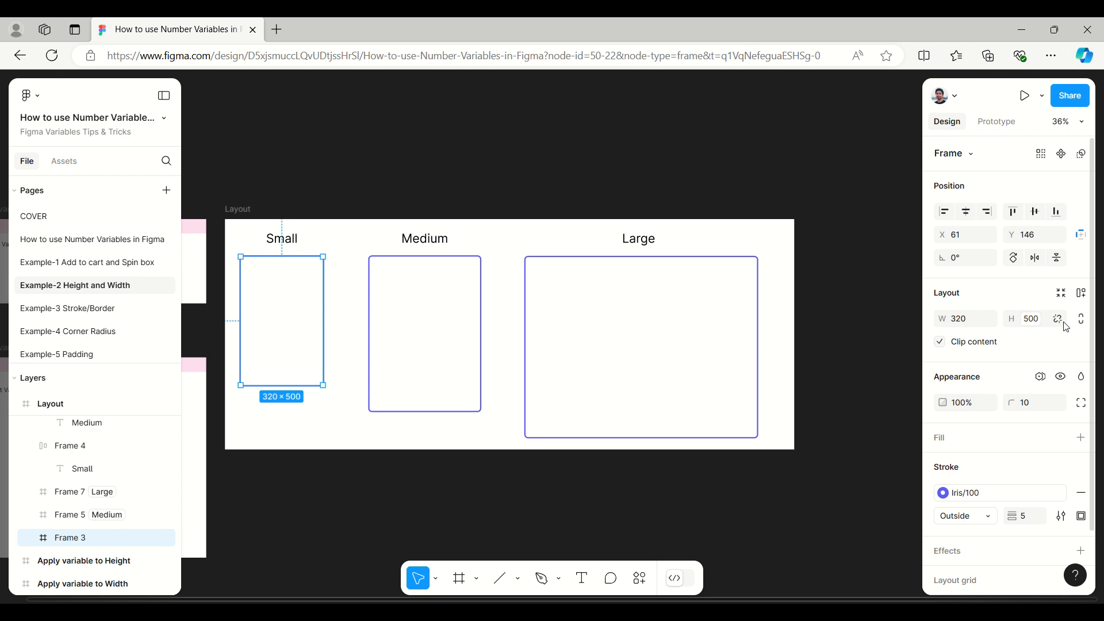
click(1064, 325)
Step: Detach the variables from the width and height of the frame under the Medium heading
click(477, 302)
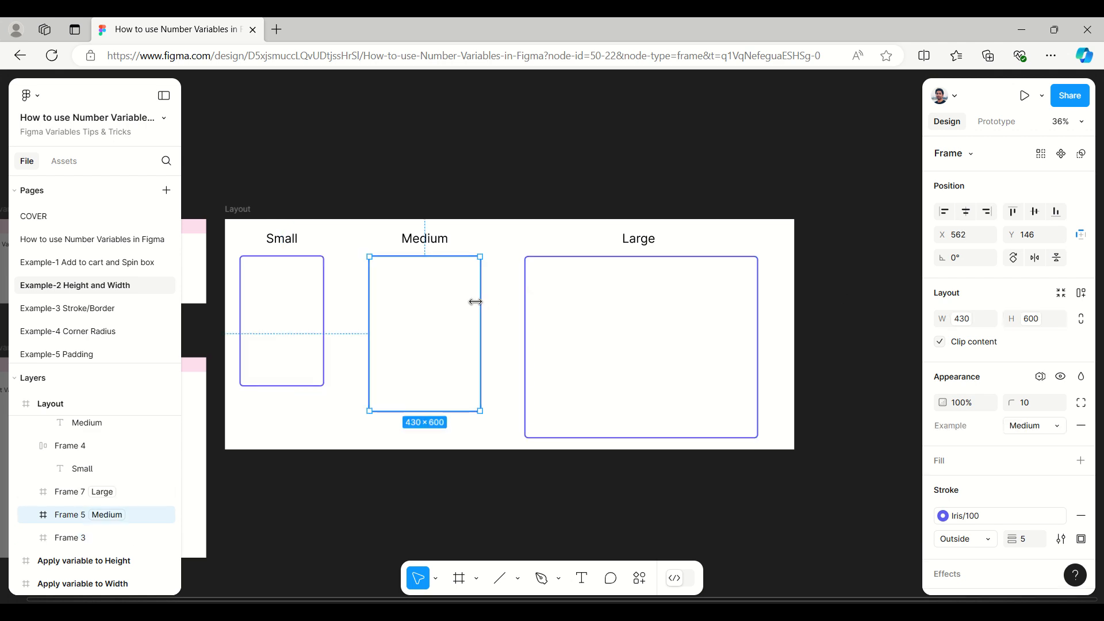
click(990, 320)
click(1058, 319)
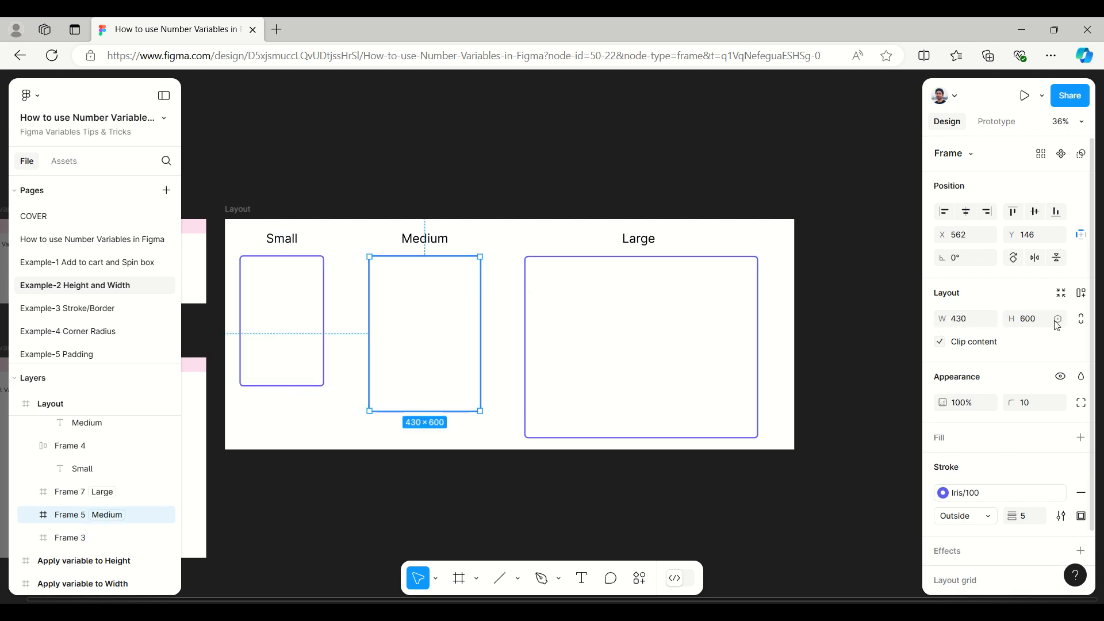
Step: Detach the variables from the width and height of the frame under the Large heading and clear the selection
click(735, 264)
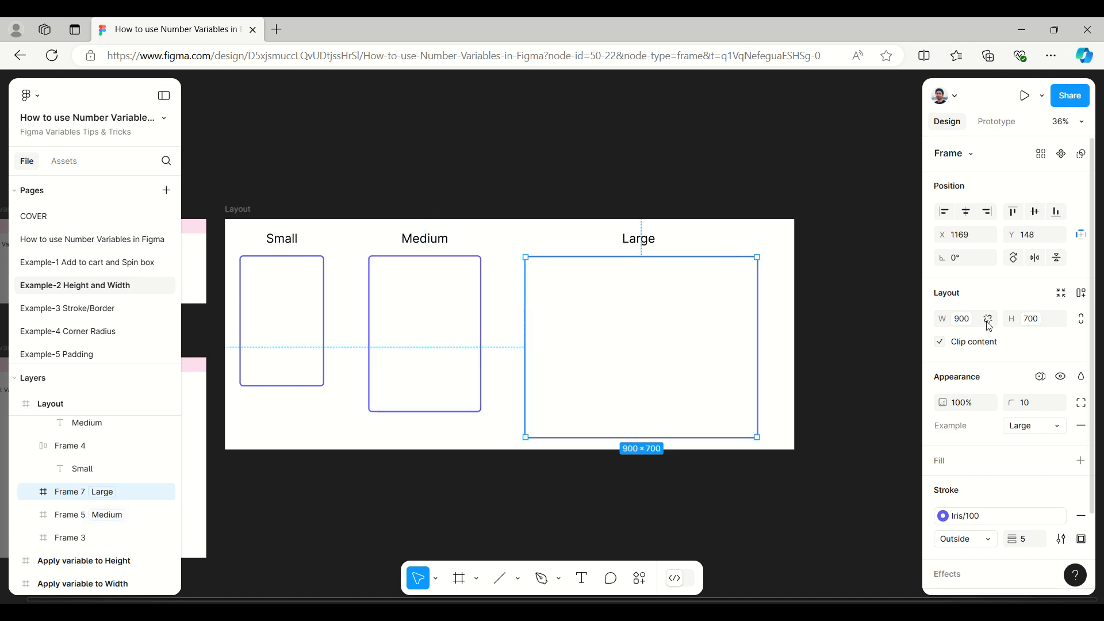
click(989, 319)
click(1058, 320)
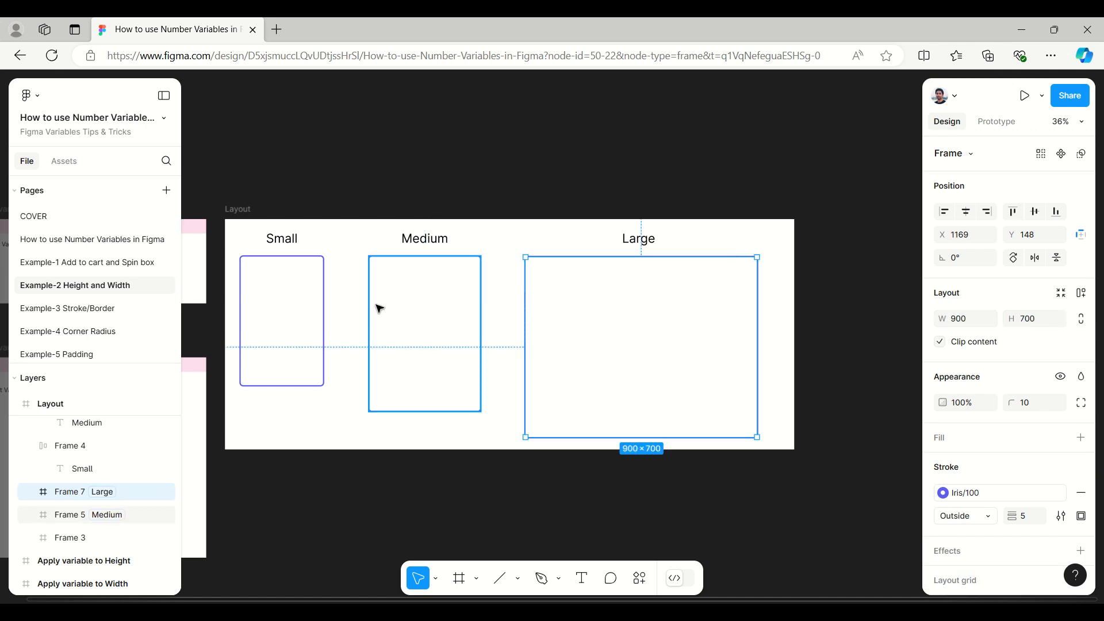
click(294, 183)
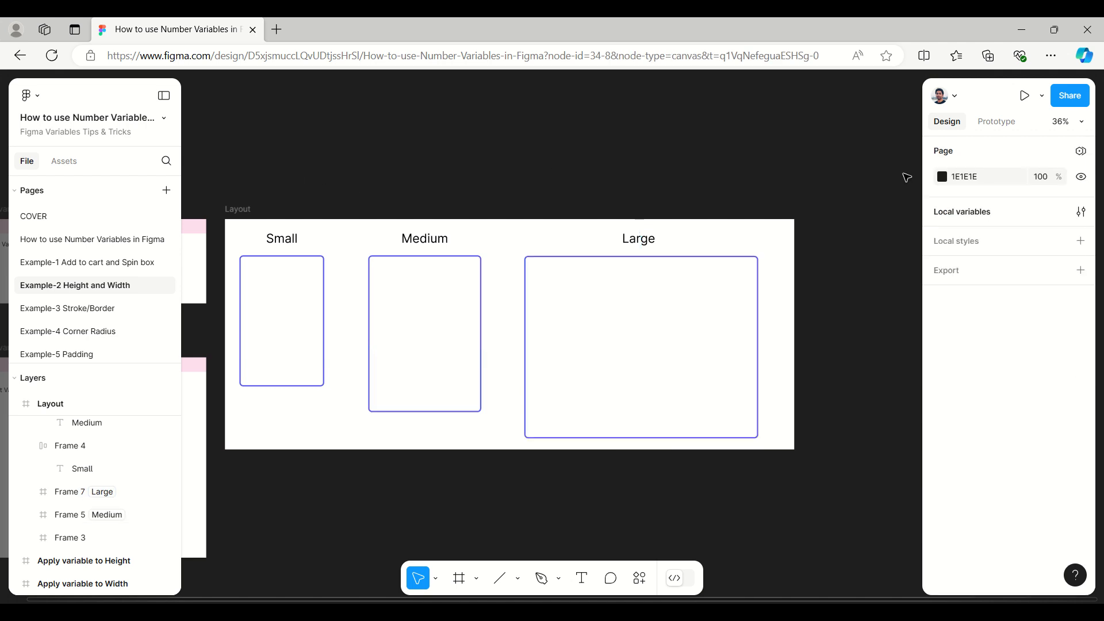
Step: Review the Width and Height values of the Small, Medium and Large modes in the local variables and close the window
click(980, 213)
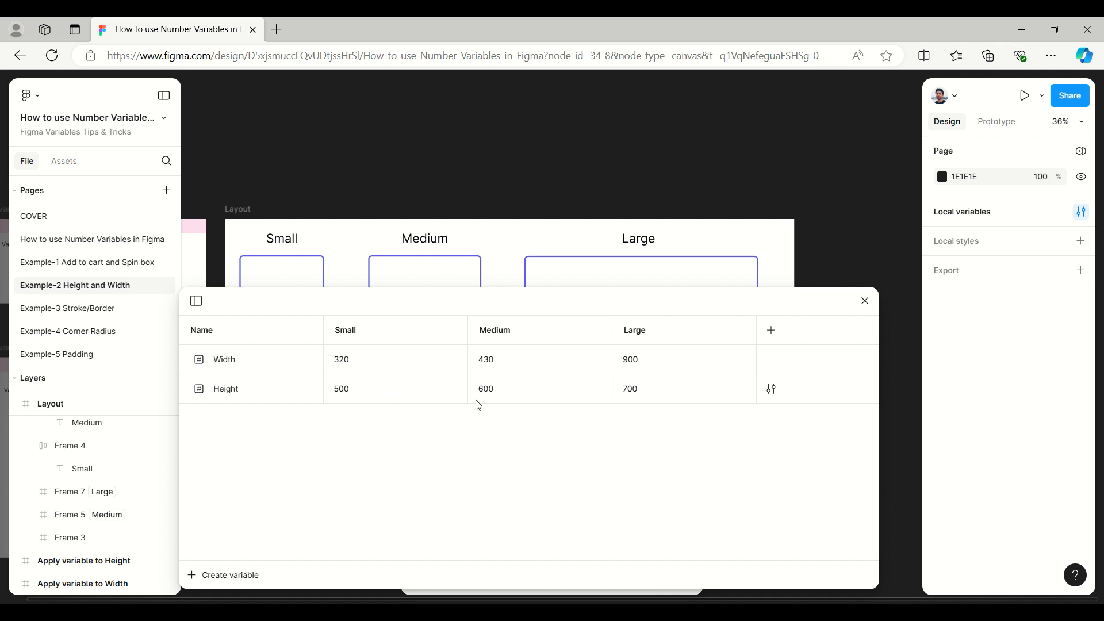
drag(627, 304, 1003, 211)
click(1044, 196)
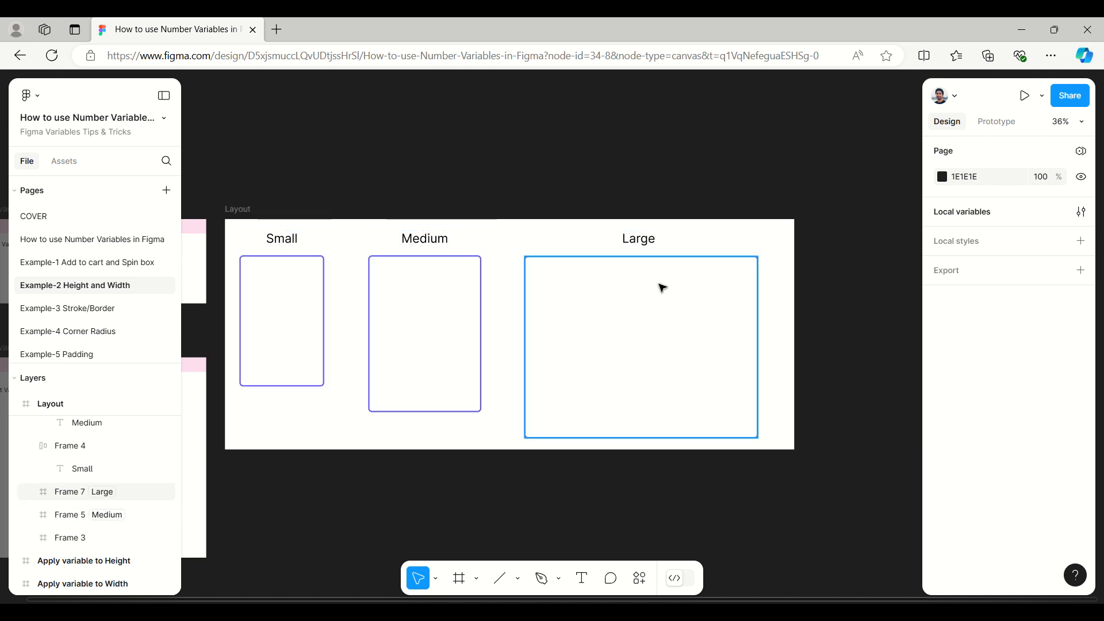
Step: Apply the Example collection's Width and Height variables to the width and height of the Large frame
click(613, 266)
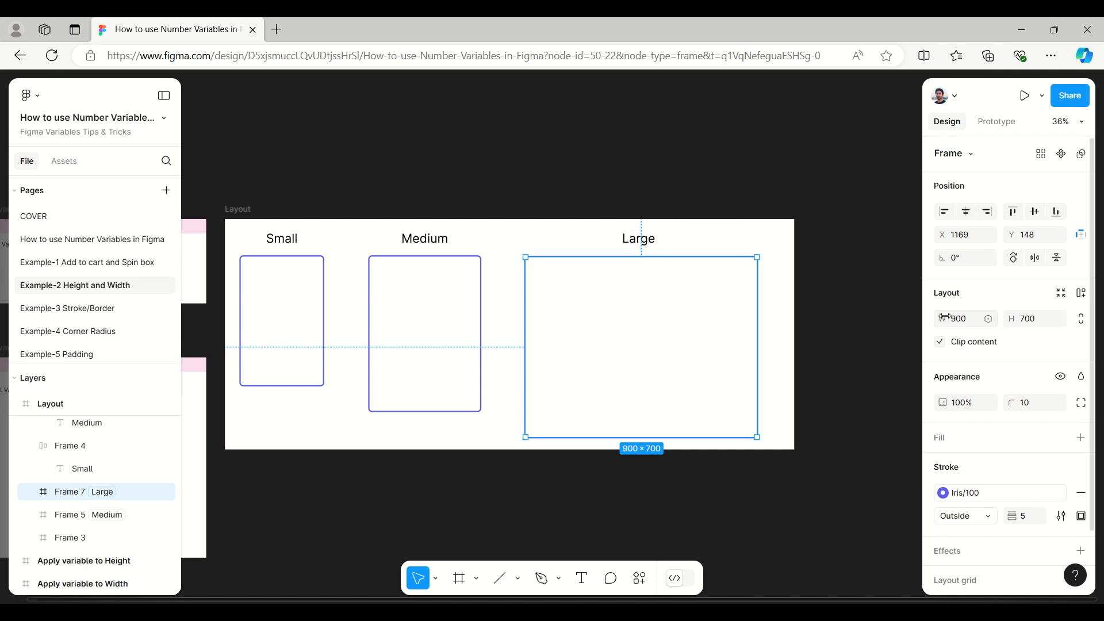
click(989, 320)
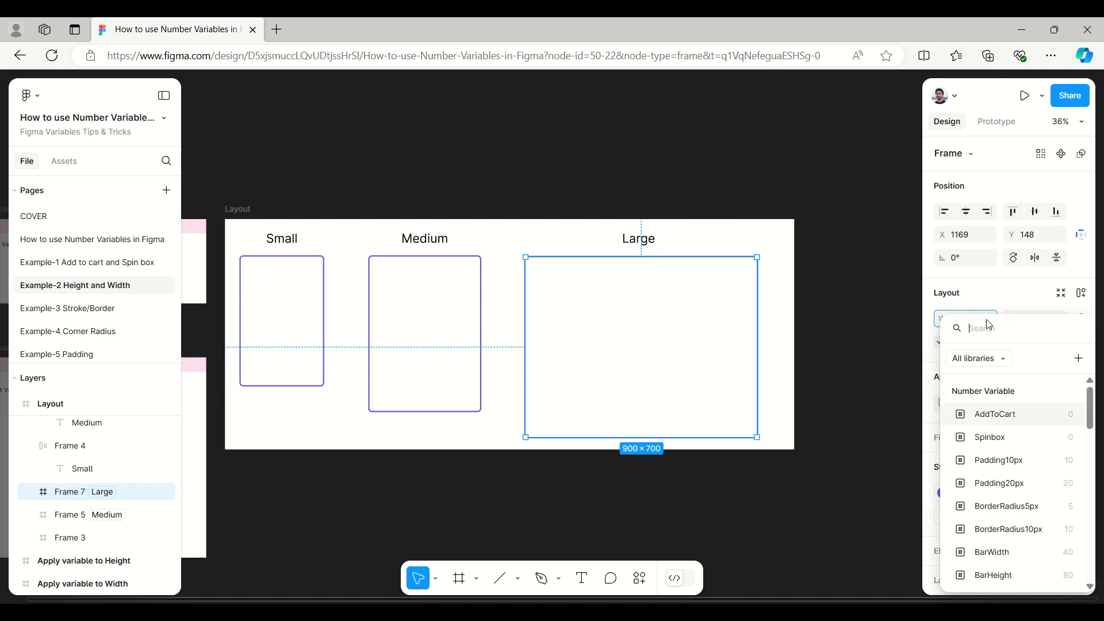
scroll(1003, 473, down, 10)
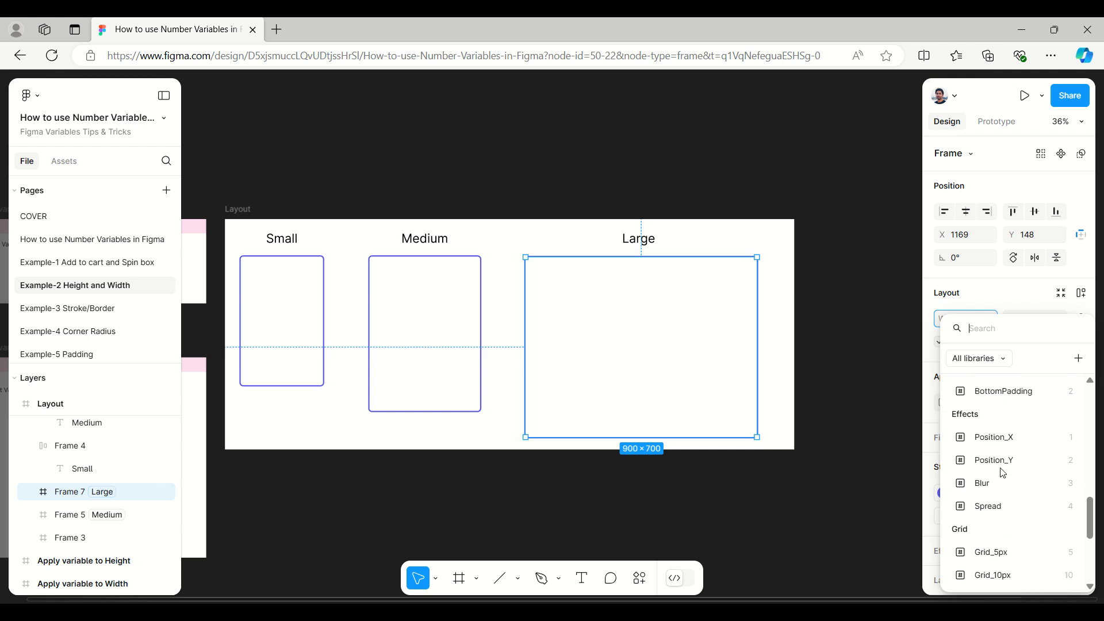
scroll(1004, 473, down, 3)
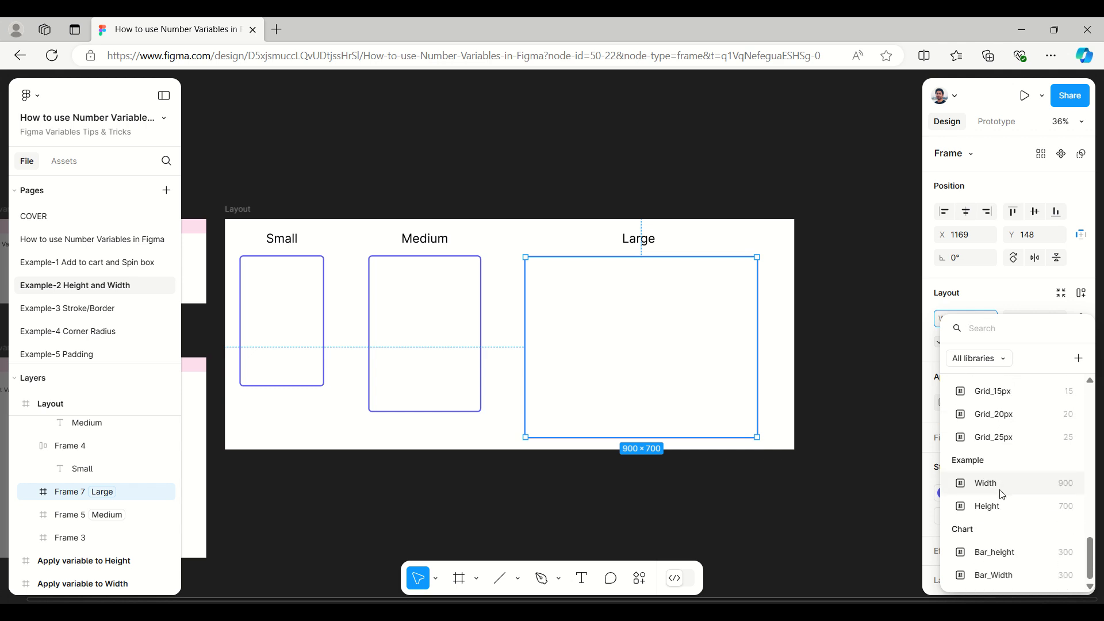
click(1003, 495)
click(1060, 319)
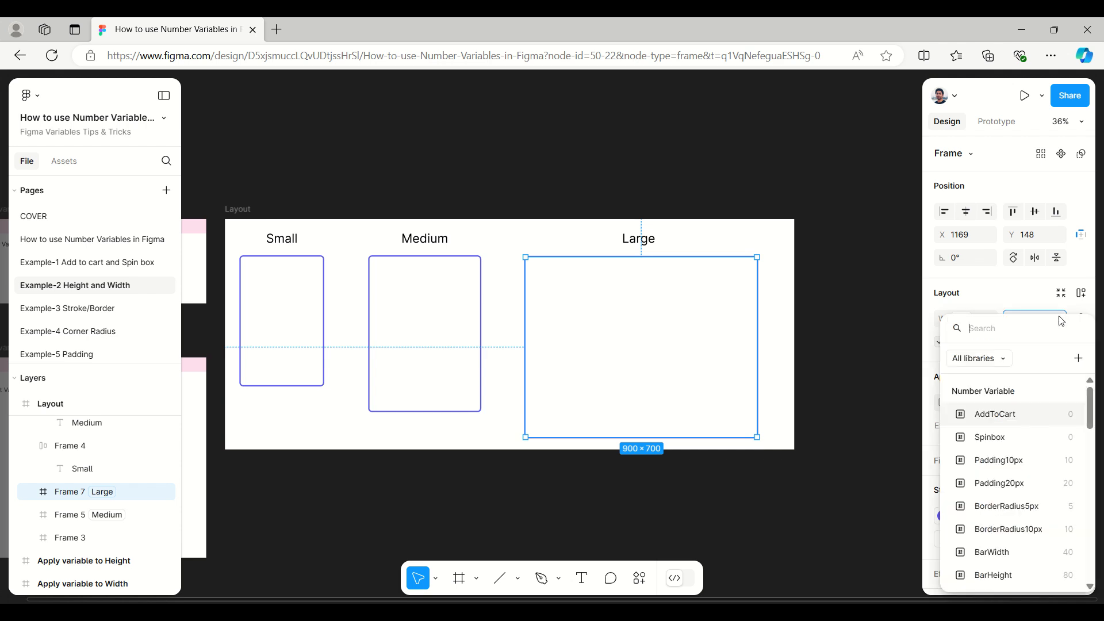
scroll(1019, 518, down, 10)
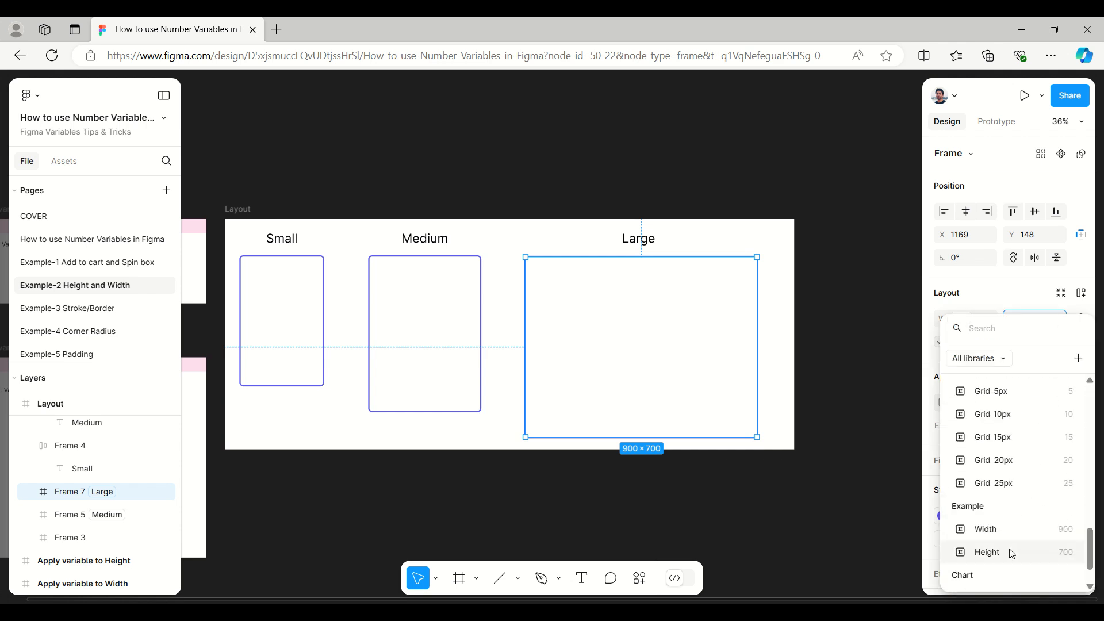
click(1018, 553)
Step: Apply the Example collection's Width and Height variables to the width and height of the Medium frame
click(406, 256)
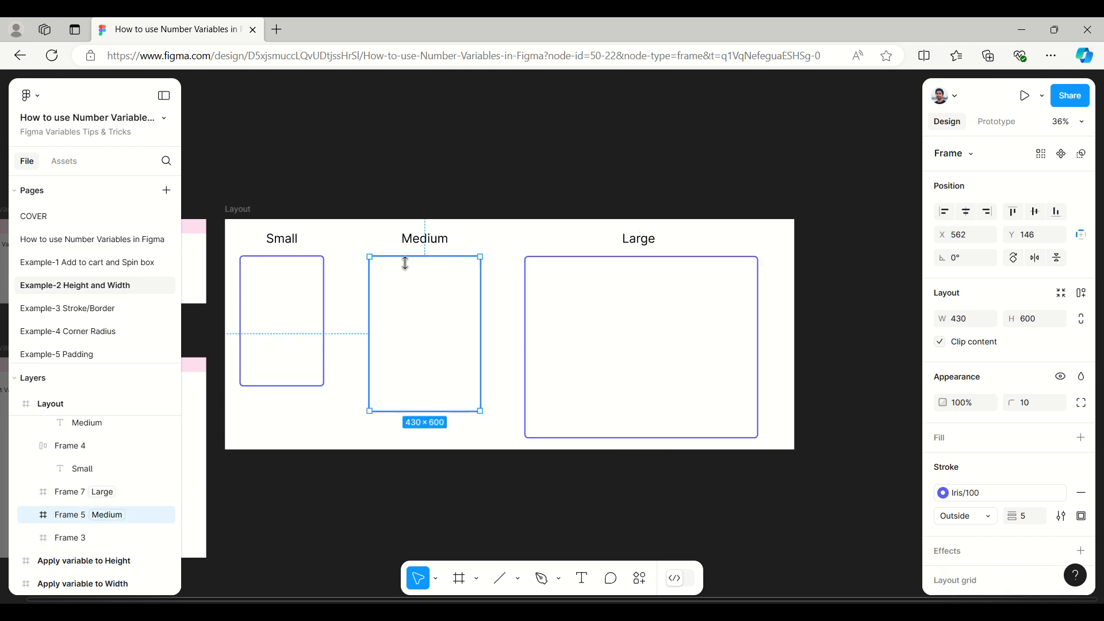
click(990, 320)
scroll(1013, 518, down, 10)
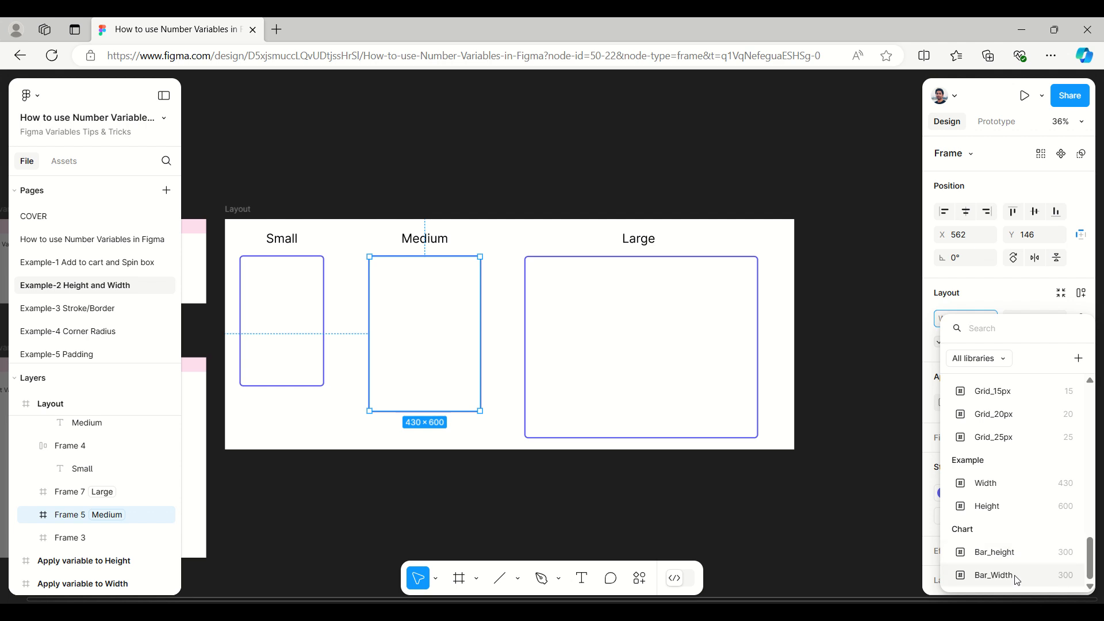
click(1002, 493)
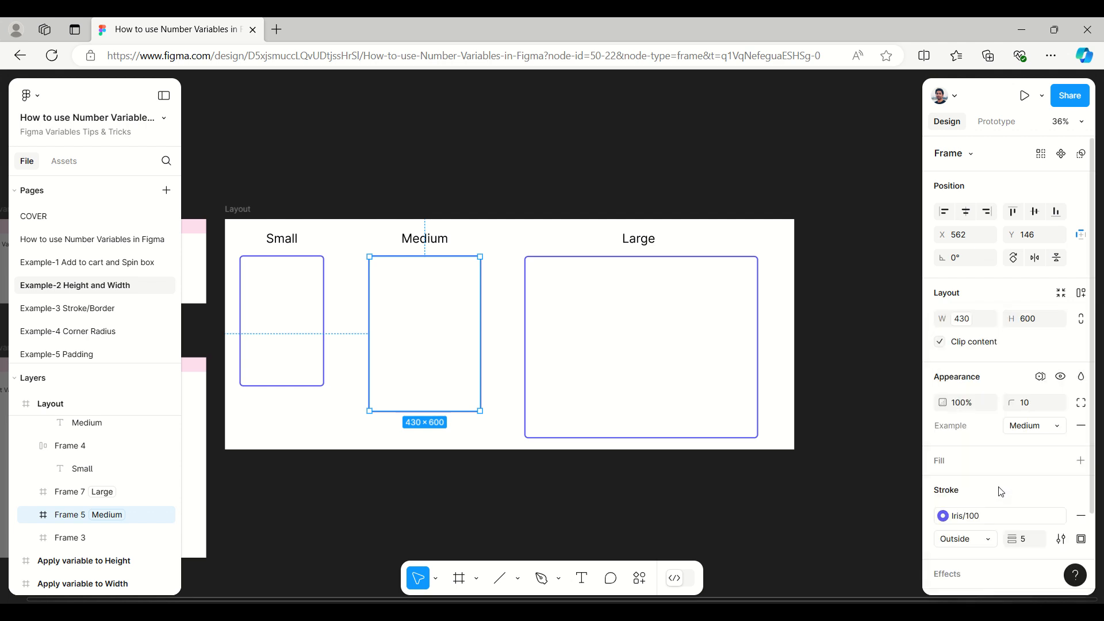
click(1060, 322)
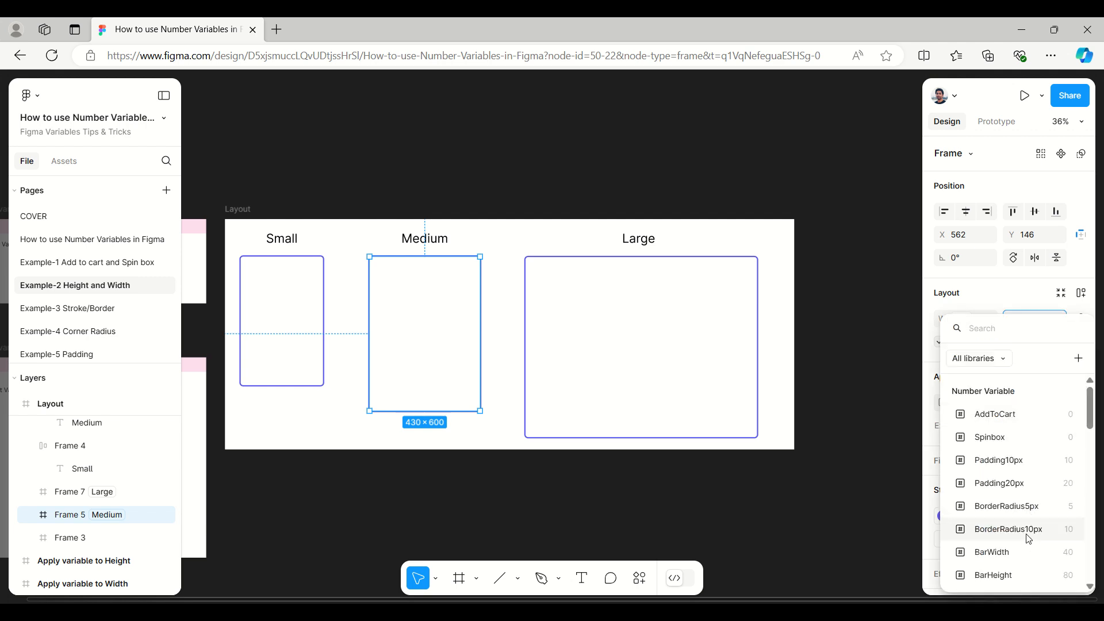
scroll(1006, 506, down, 15)
click(1006, 506)
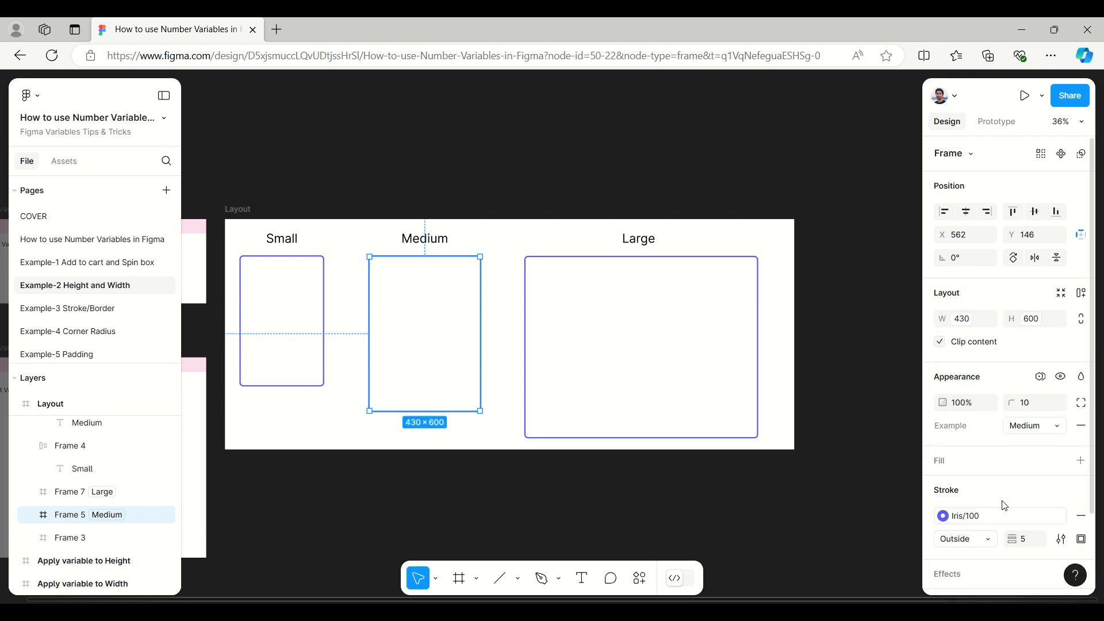
Step: Apply the Example collection's Width and Height variables to the width and height of the Small frame and clear the selection
click(296, 282)
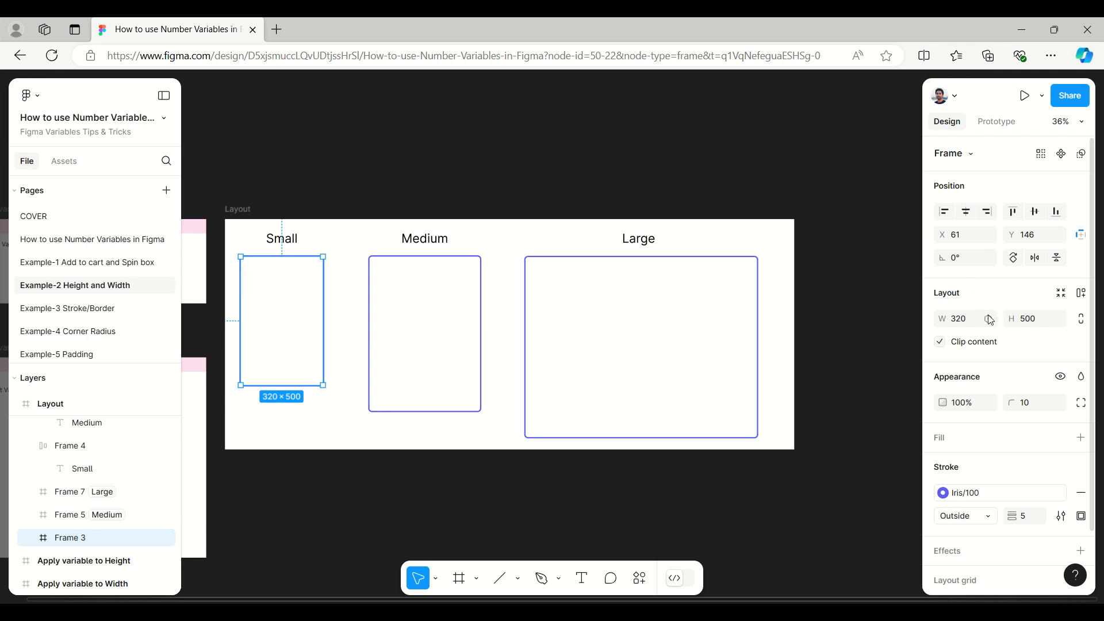
click(987, 319)
scroll(997, 516, down, 10)
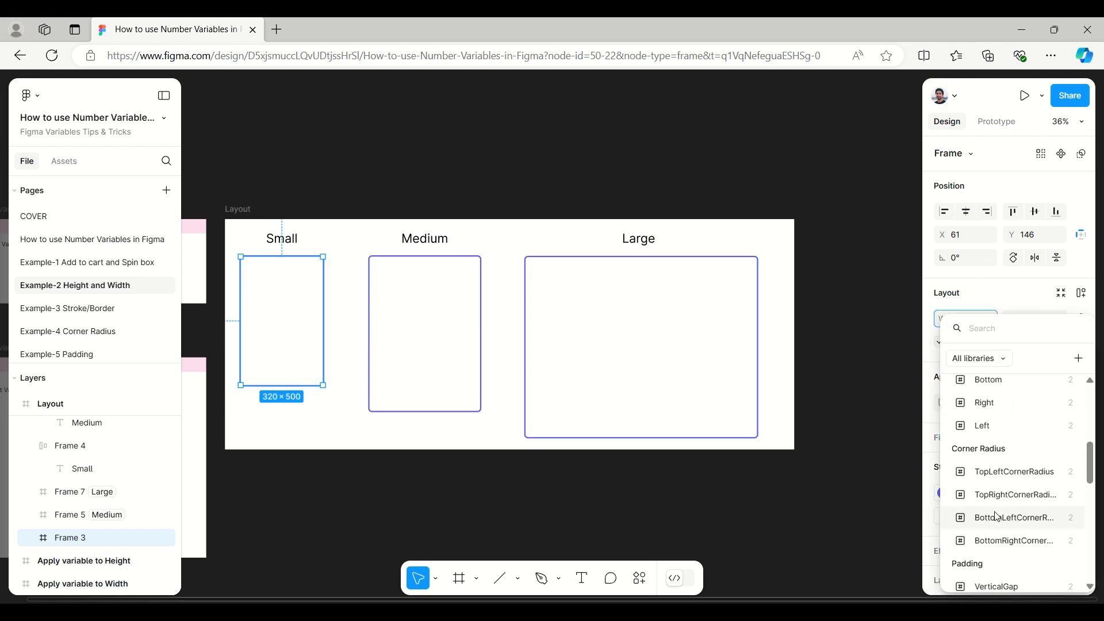
scroll(997, 516, up, 1)
scroll(997, 509, down, 3)
scroll(998, 509, down, 5)
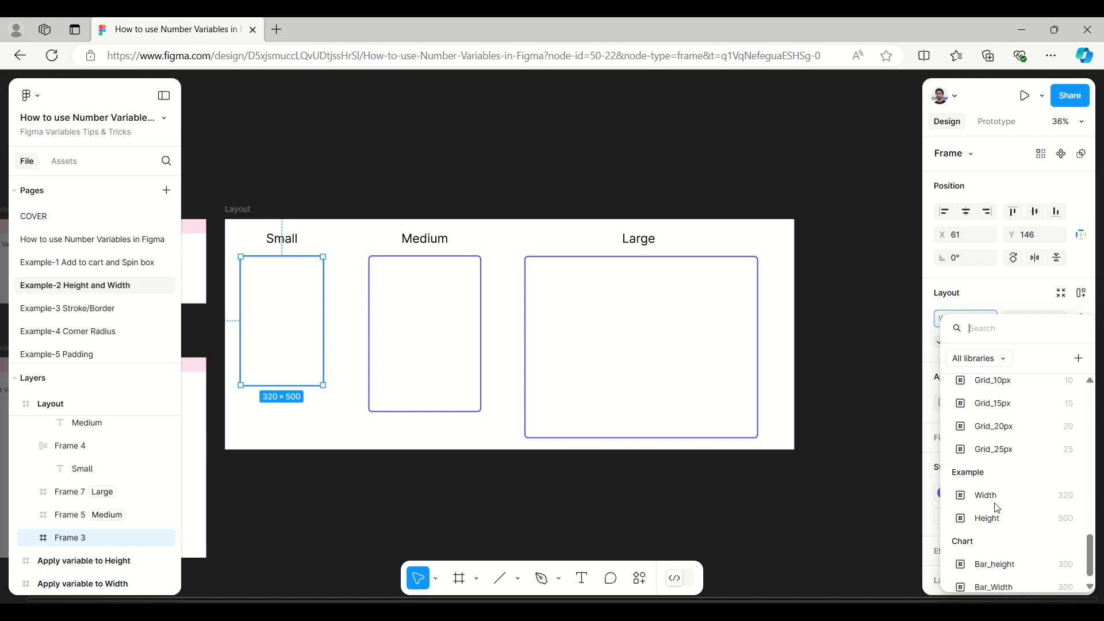
click(997, 488)
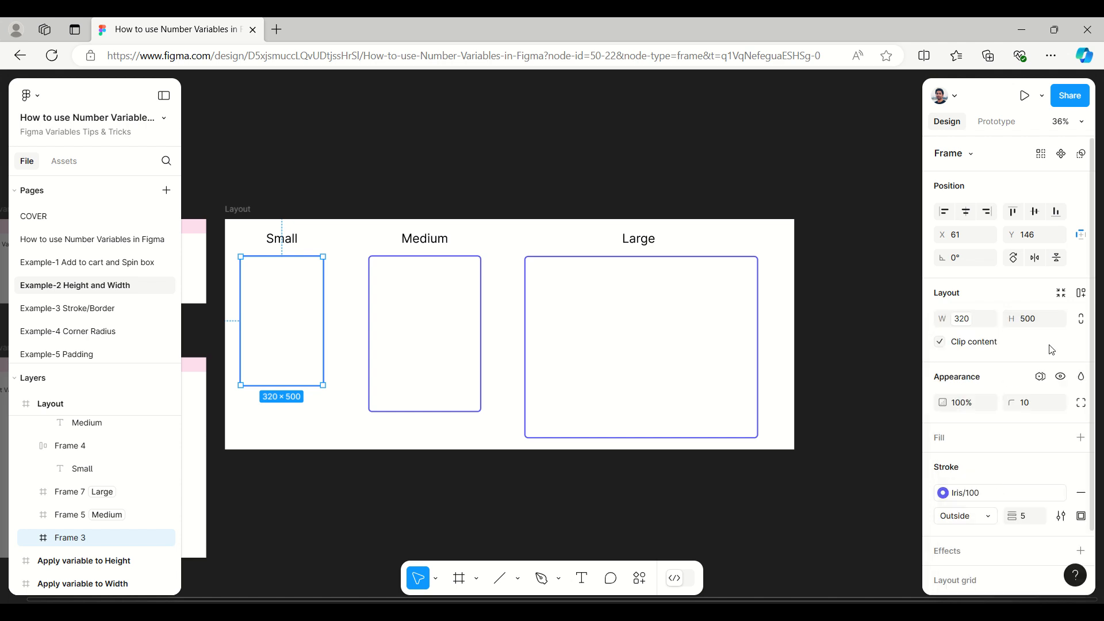
click(1058, 320)
scroll(1018, 426, down, 15)
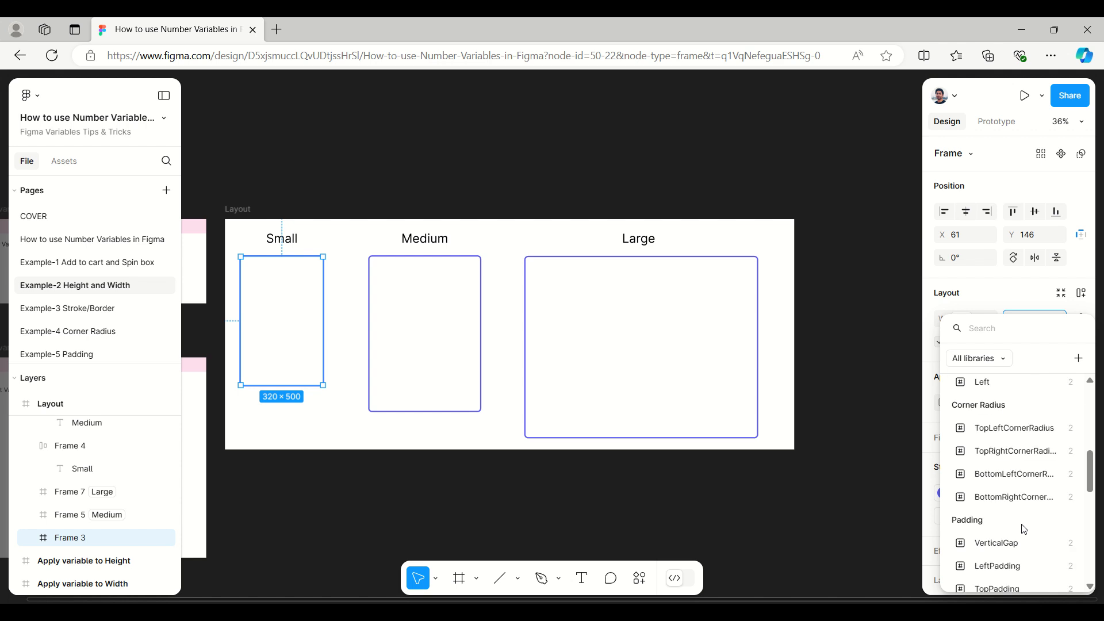
click(1009, 508)
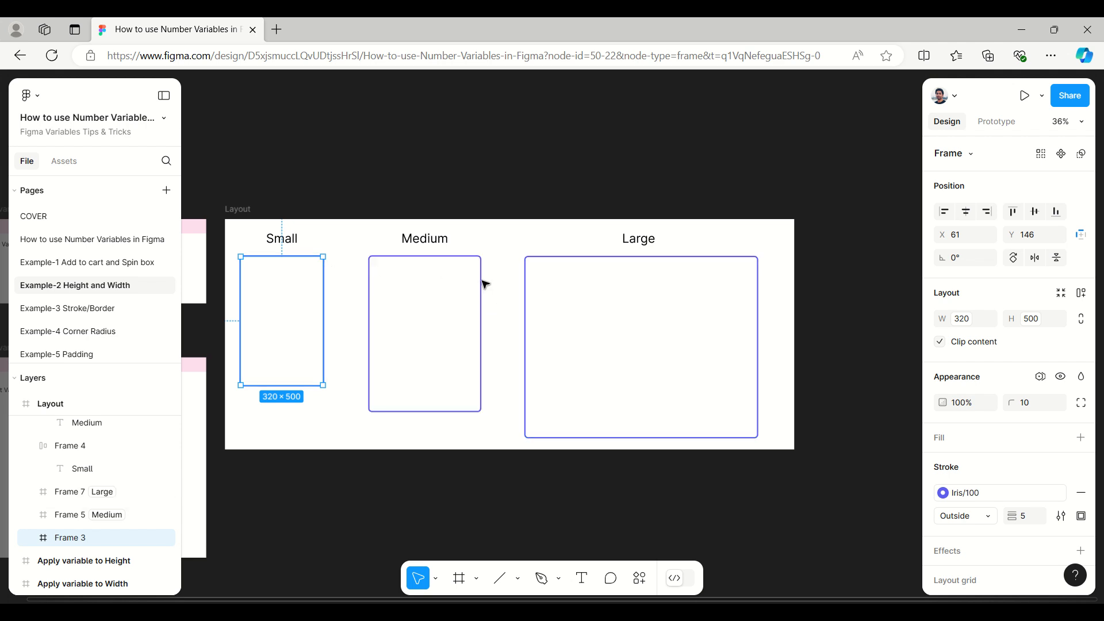
click(457, 198)
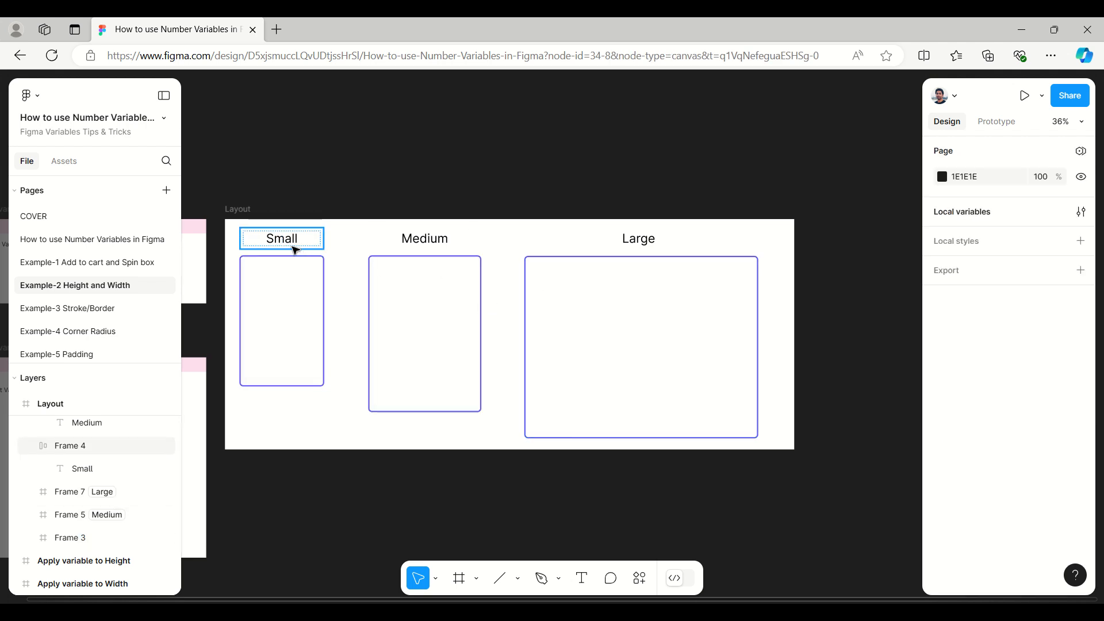
Step: Copy the pink "Apply variable to Width" heading bar from its frame into the top edge of the Large frame
click(295, 265)
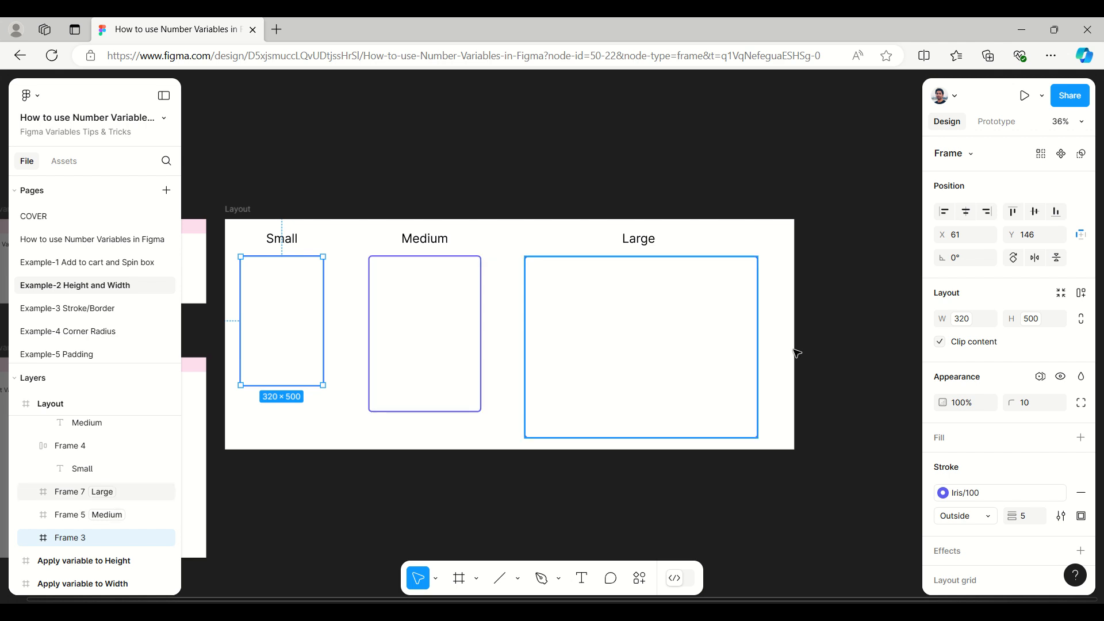
scroll(802, 348, down, 3)
scroll(365, 302, up, 3)
scroll(363, 293, up, 2)
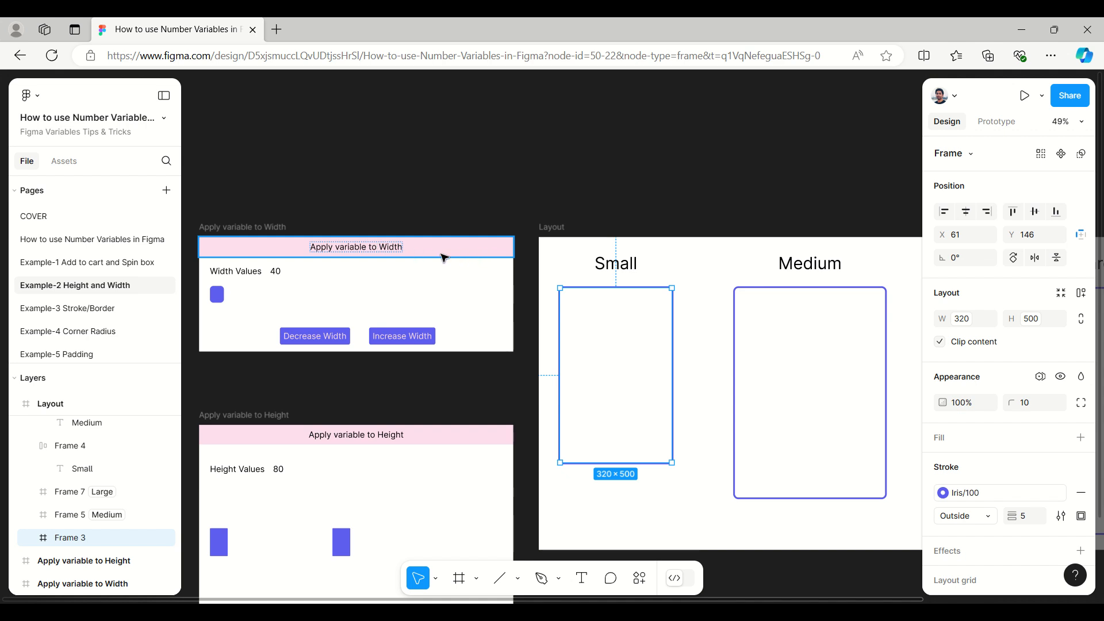
click(443, 254)
click(165, 96)
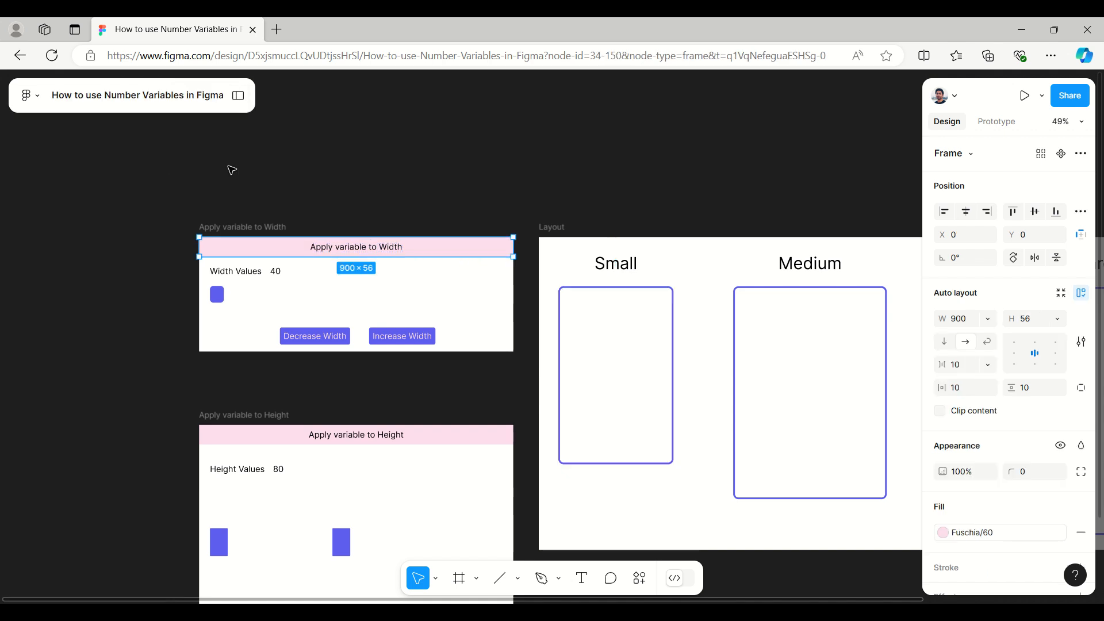
scroll(56, 225, down, 3)
scroll(56, 225, up, 1)
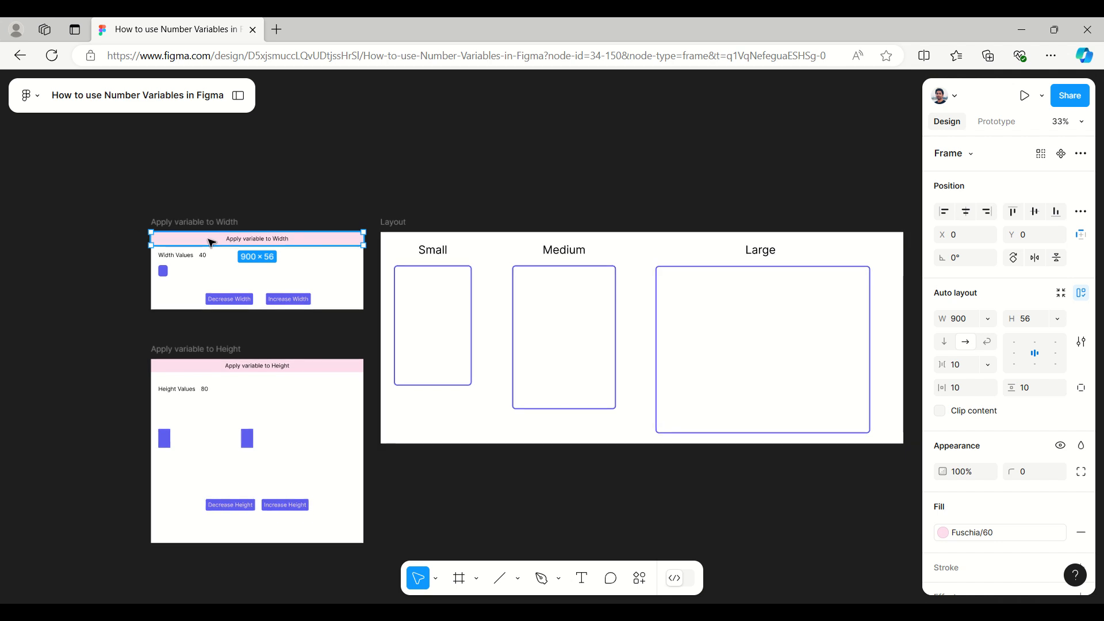
drag(212, 242, 719, 275)
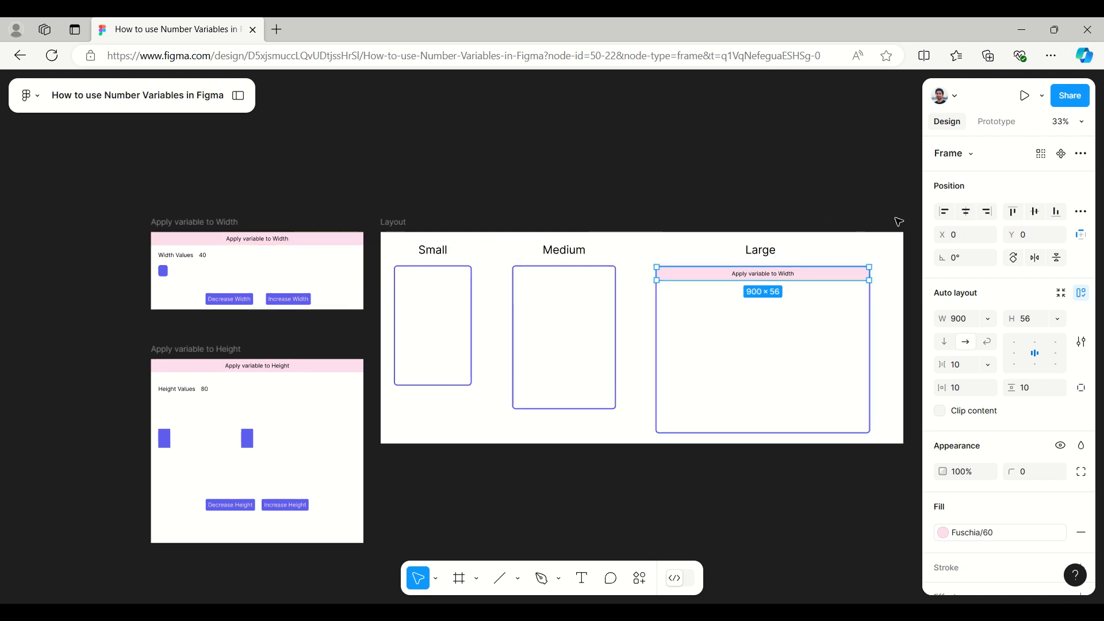
scroll(900, 222, up, 3)
scroll(900, 222, down, 2)
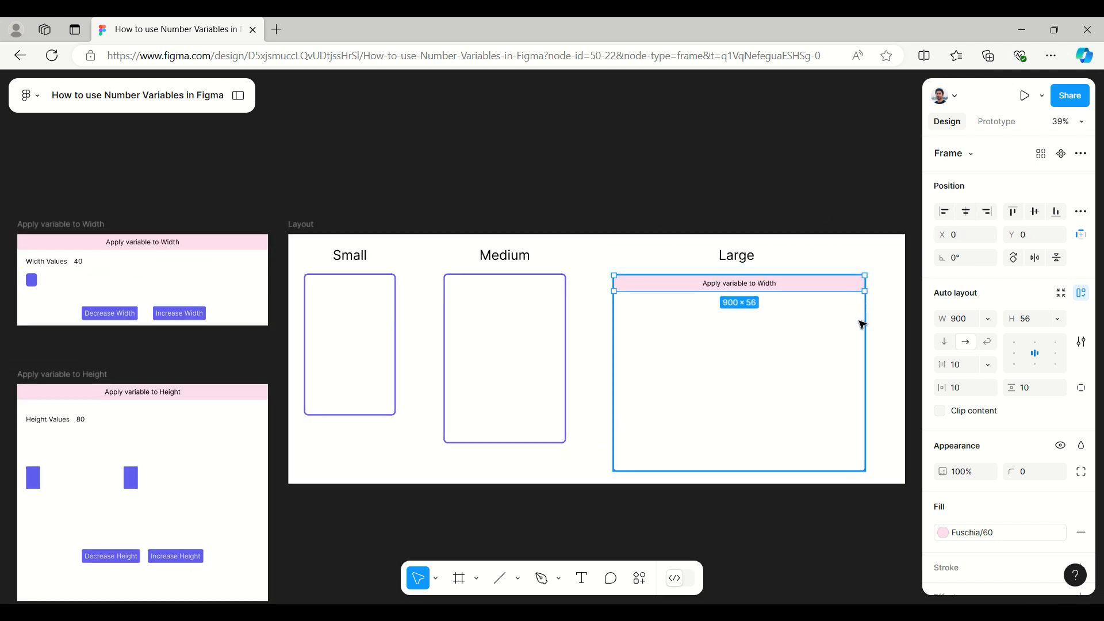
click(65, 232)
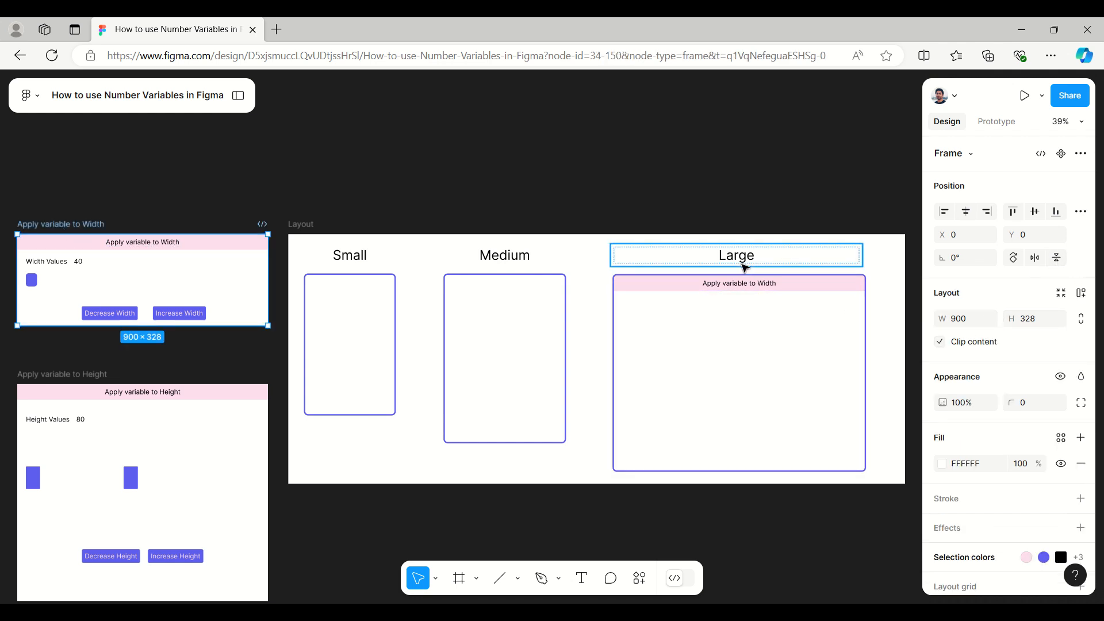
ctrl+scroll(903, 261, up, 3)
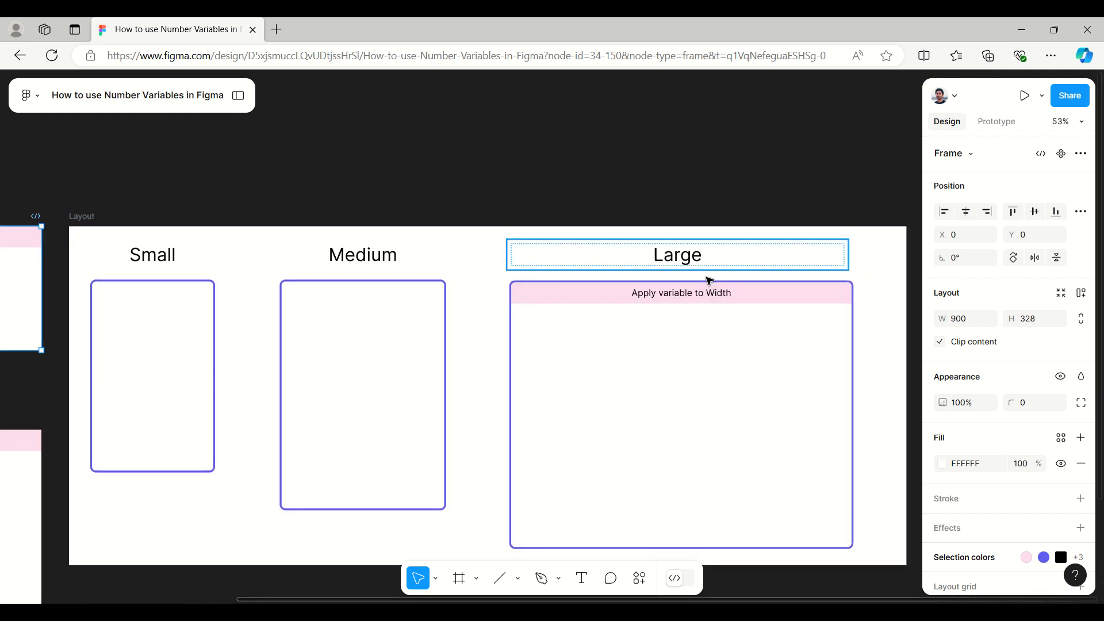
drag(681, 303, 502, 305)
key(ctrl+z)
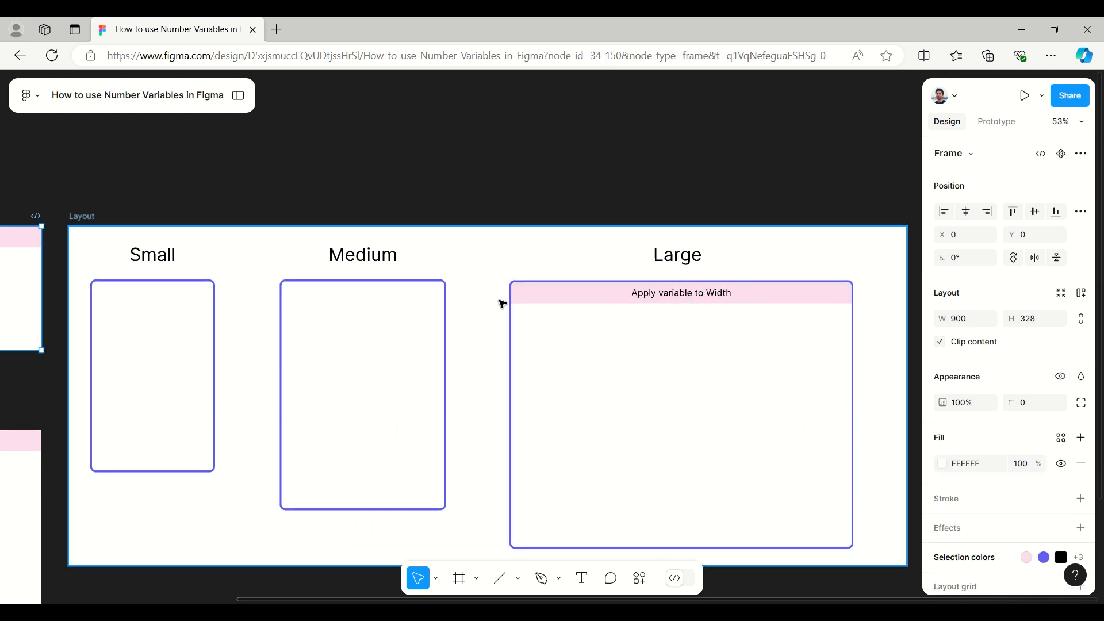
Step: Copy the Large frame's heading bar to the Medium frame's top-left corner and nest the copy inside Frame 5
click(643, 294)
click(576, 299)
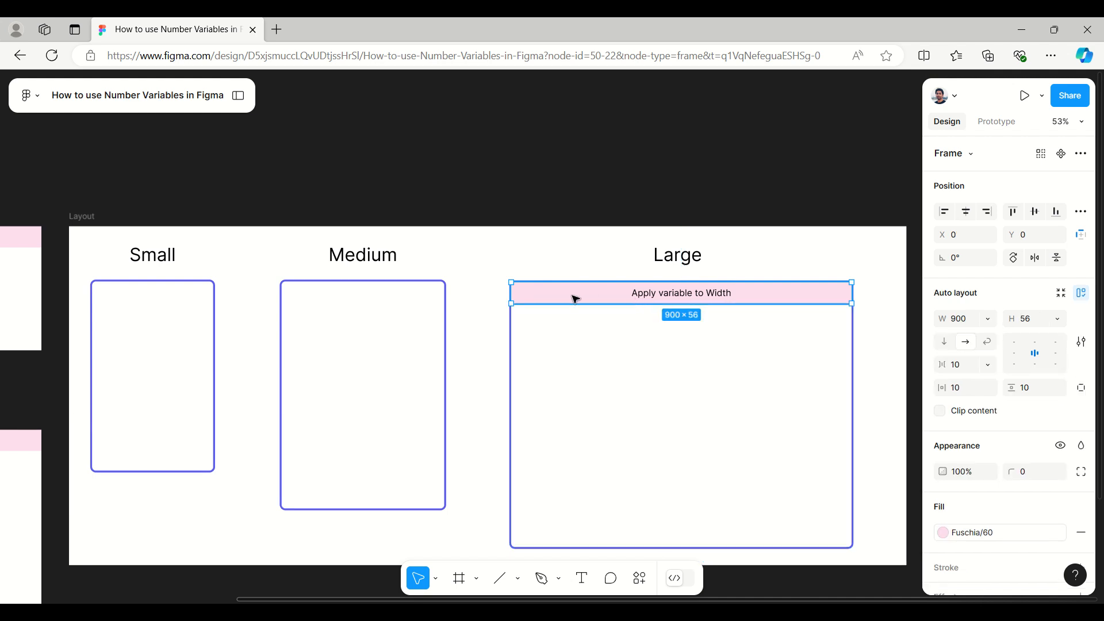
drag(574, 297, 345, 297)
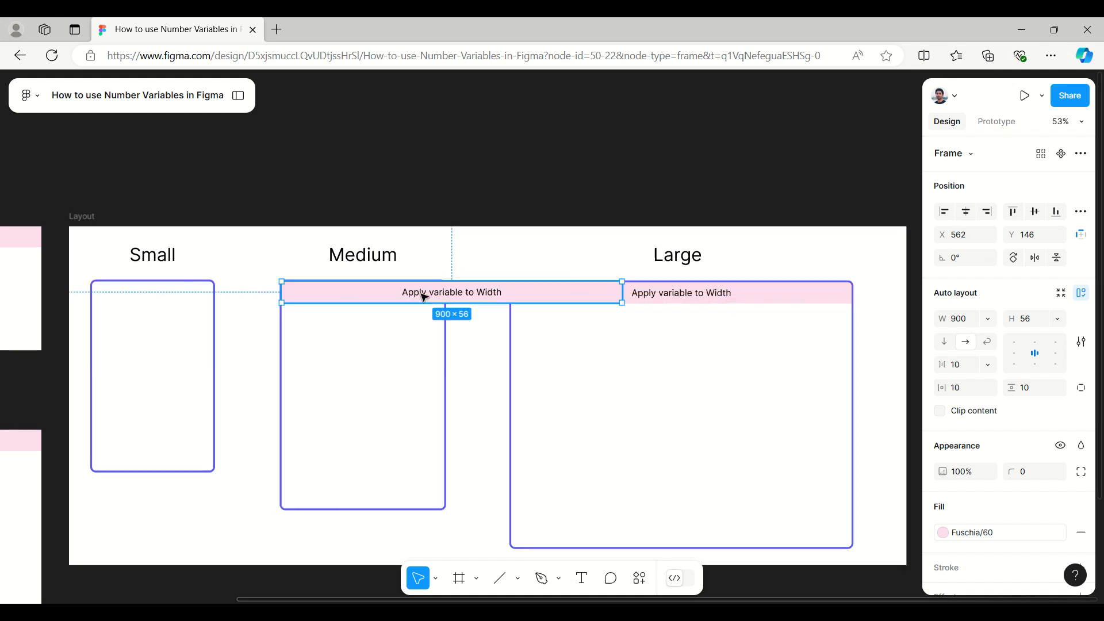
click(429, 332)
click(238, 94)
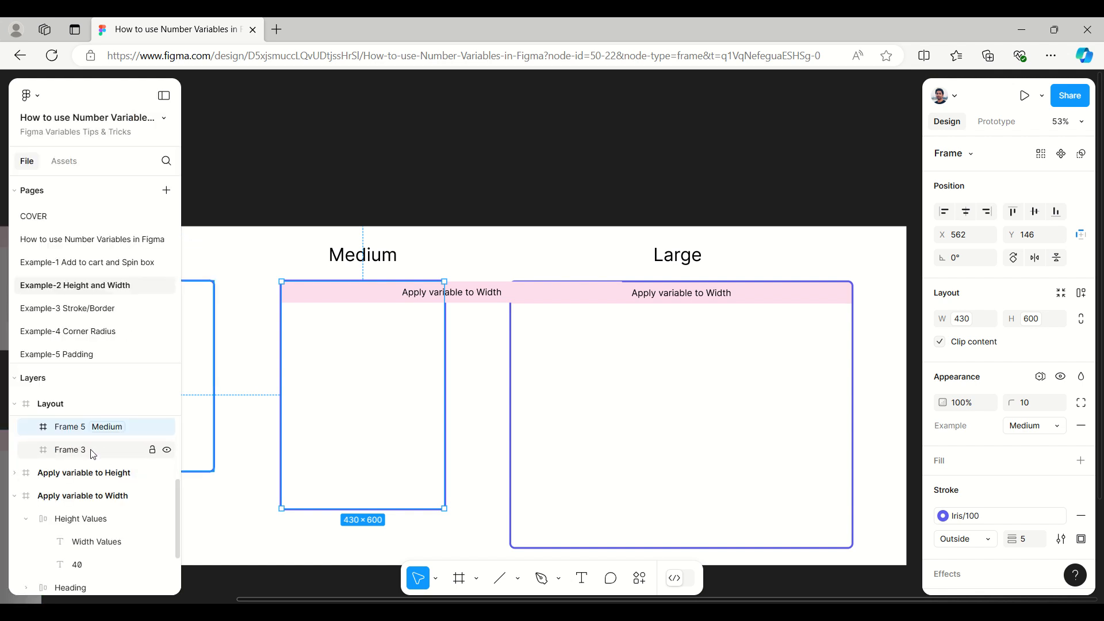
click(405, 298)
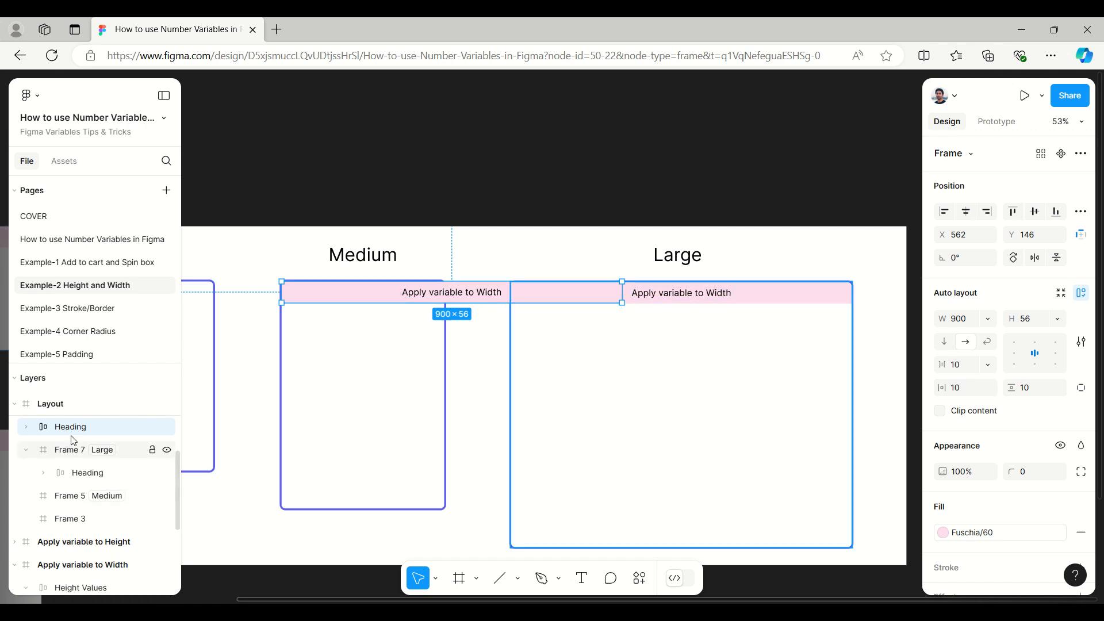
drag(71, 430, 87, 504)
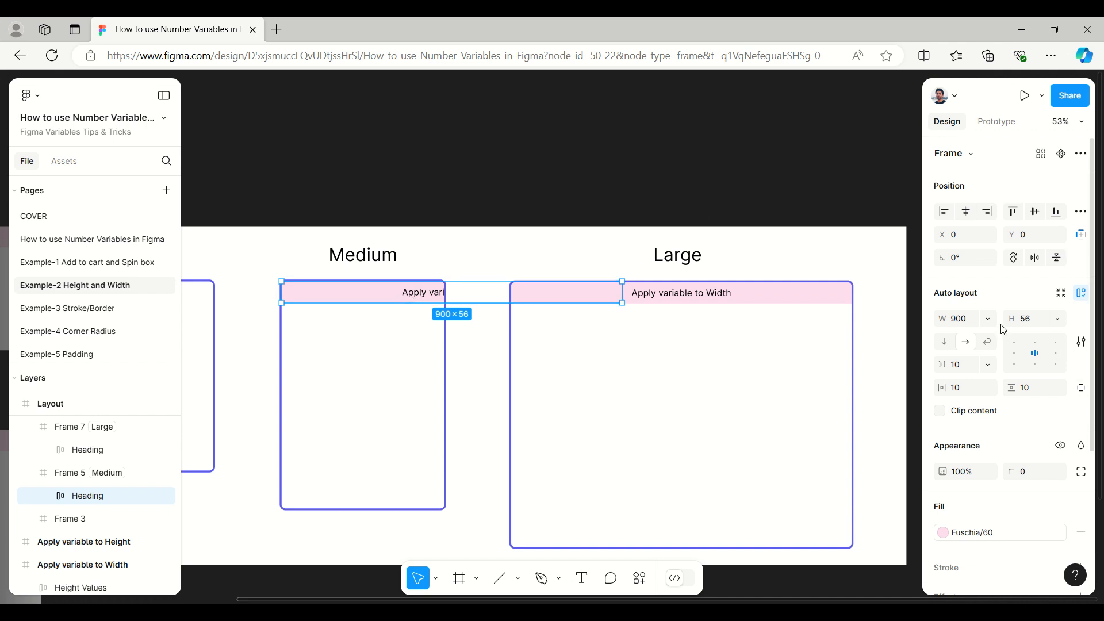
Step: Apply the Example collection's Width variable to the width of the Medium frame's heading bar and clear the selection
scroll(1000, 315, down, 1)
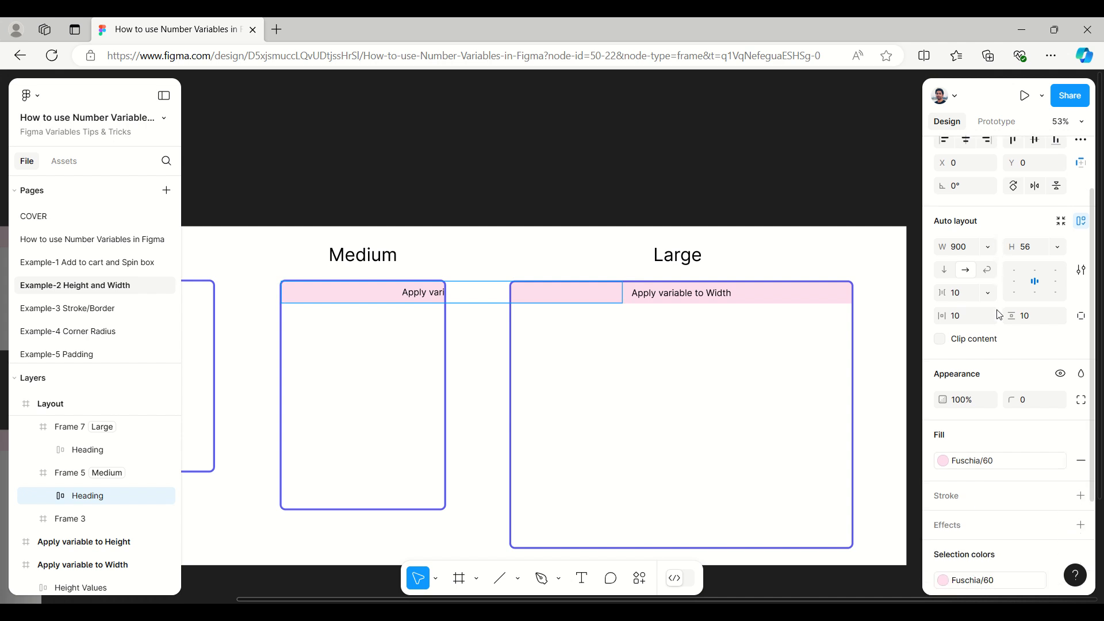
click(990, 248)
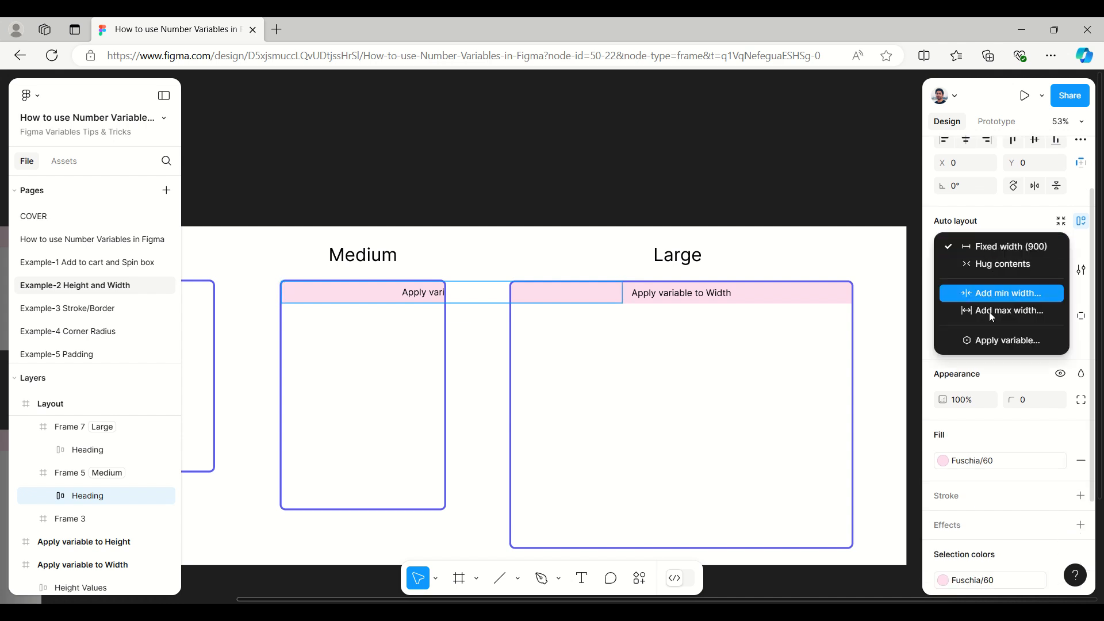
click(955, 213)
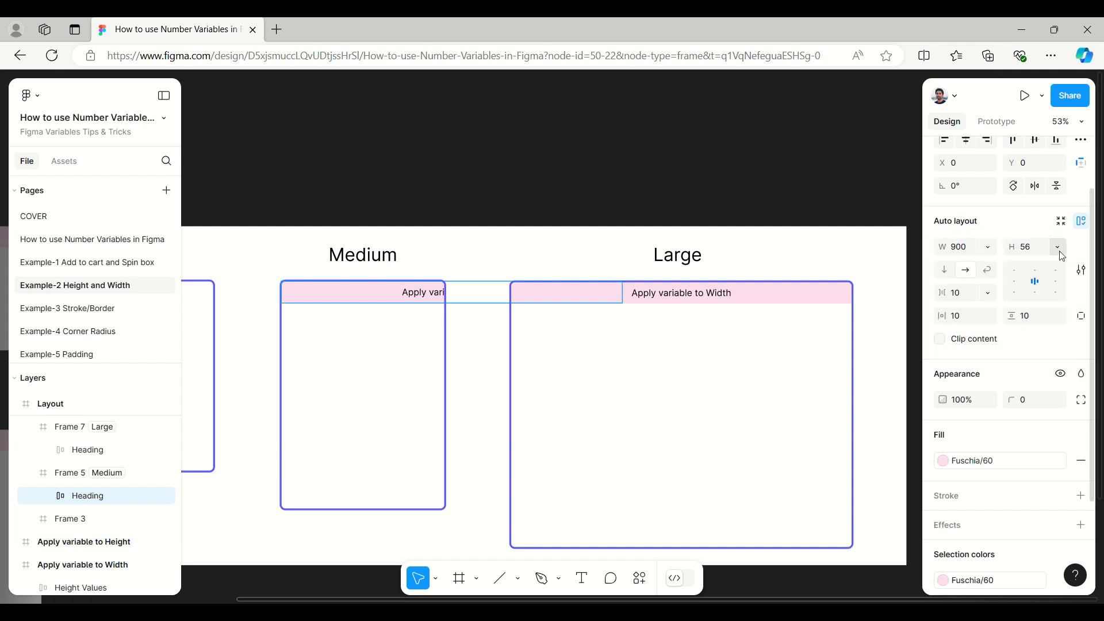
click(988, 247)
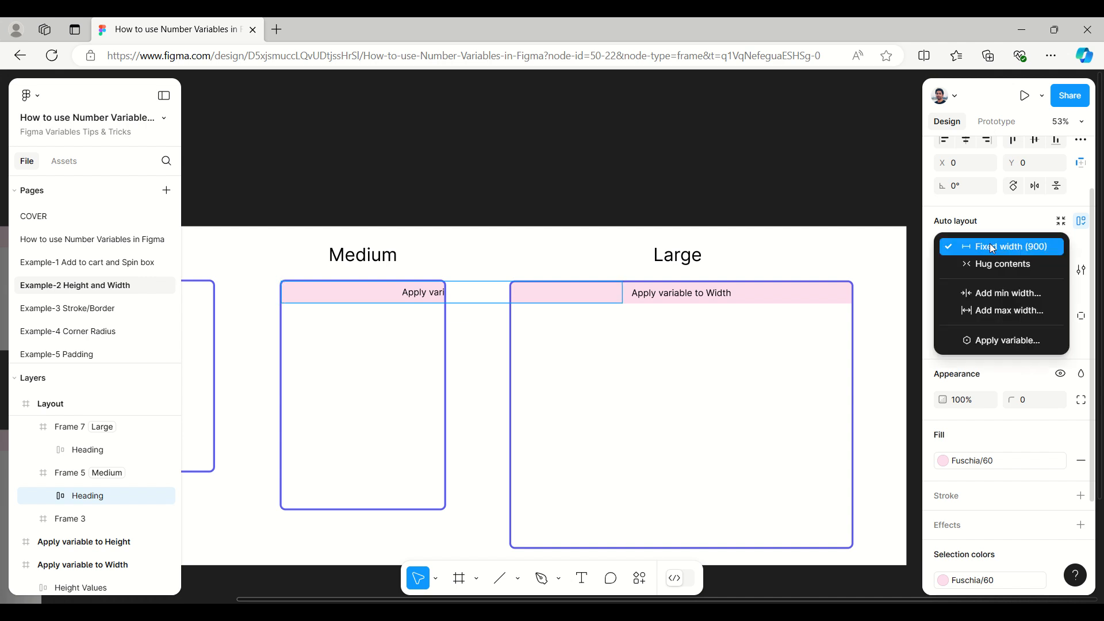
click(991, 341)
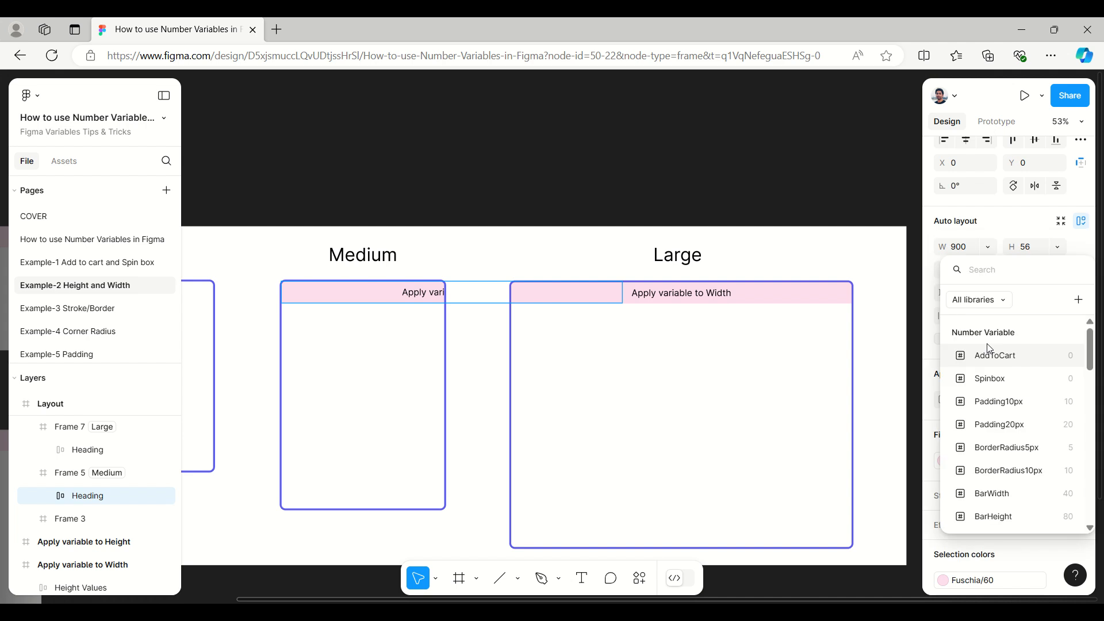
scroll(1015, 501, down, 10)
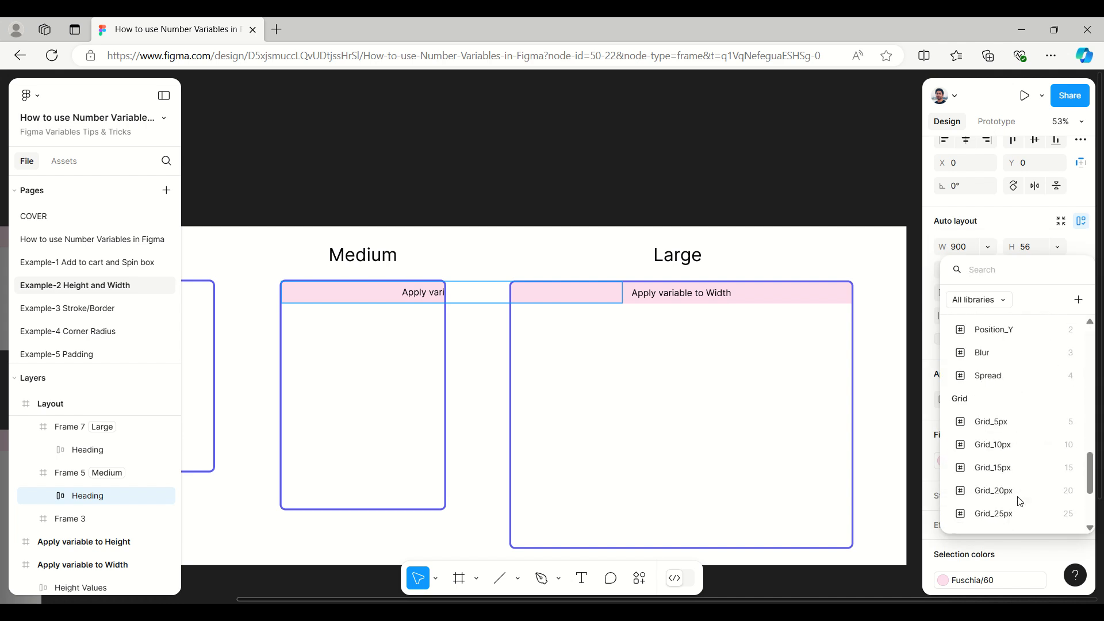
scroll(1018, 501, down, 3)
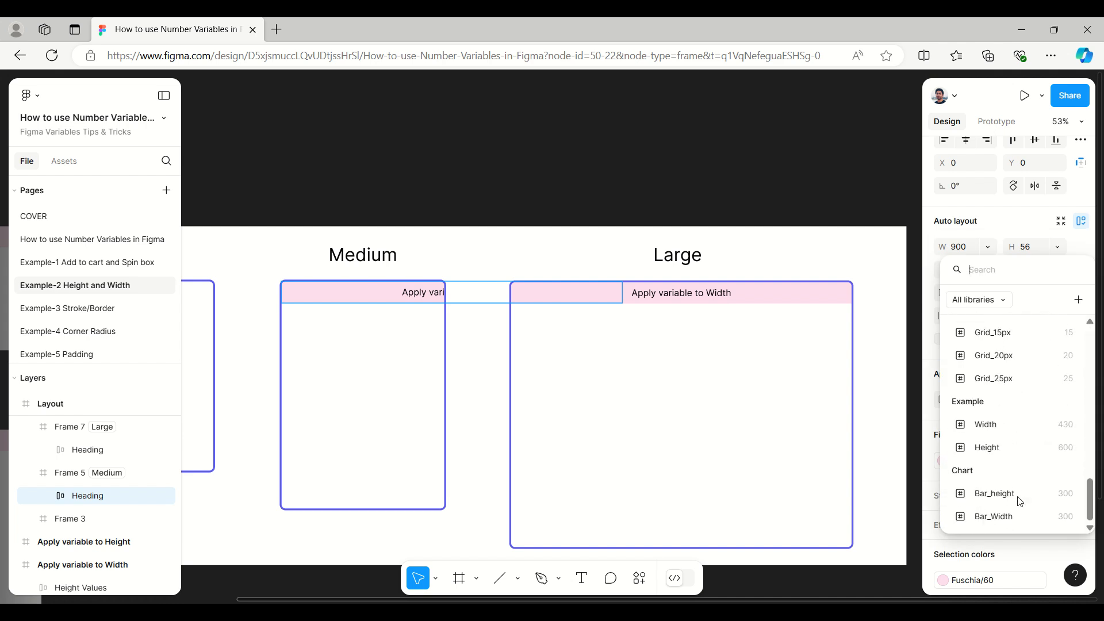
click(999, 430)
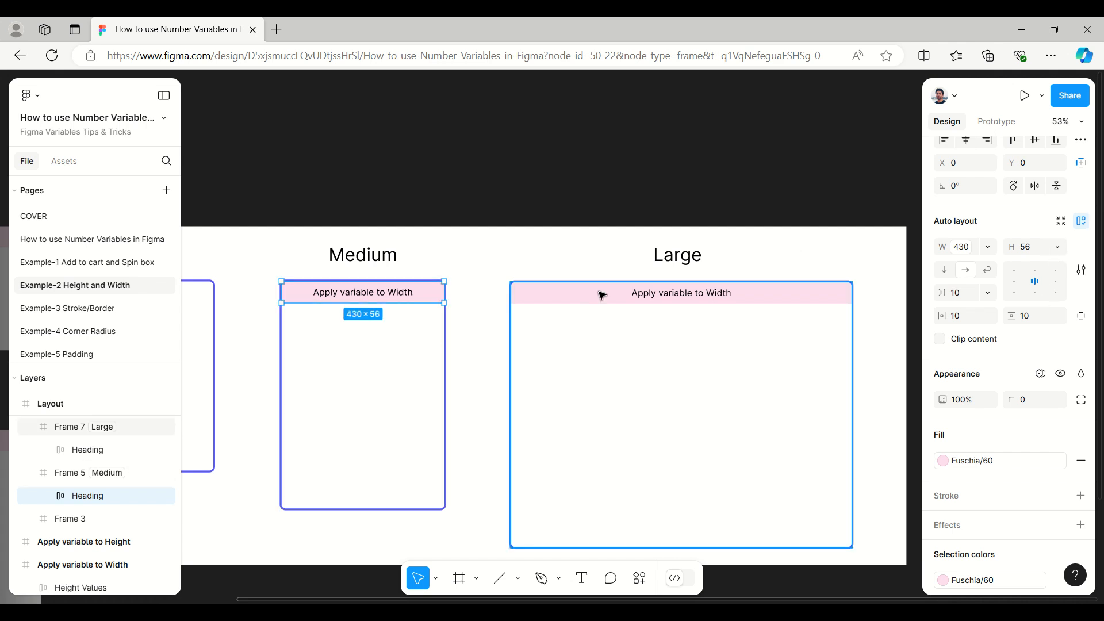
click(679, 175)
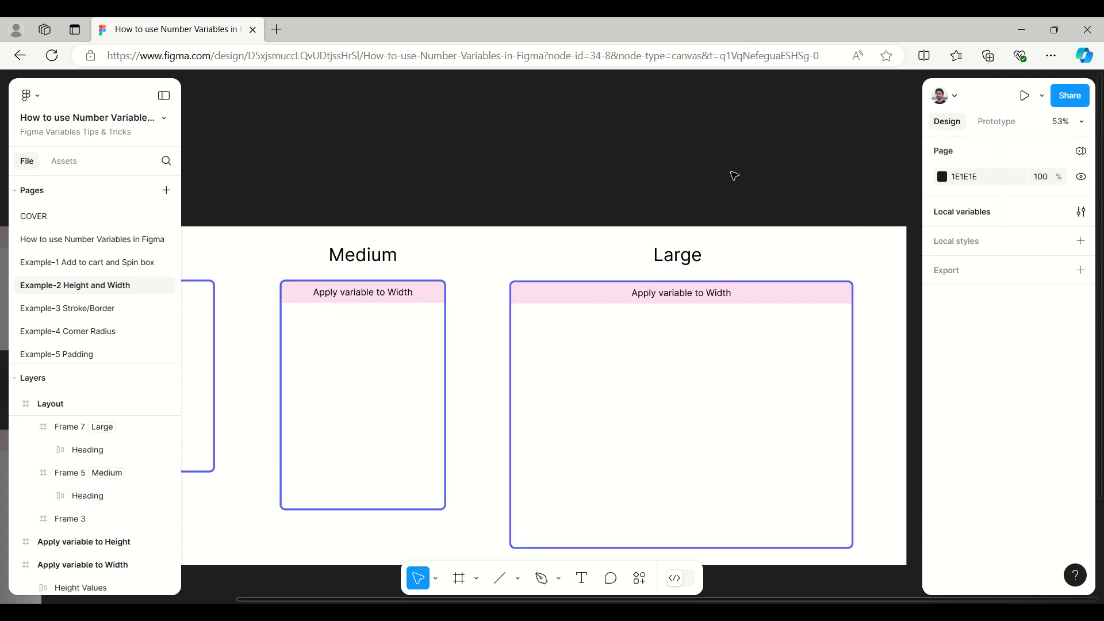
Step: Copy the Large frame's heading bar to the top-left corner of the Small frame
drag(491, 179, 654, 180)
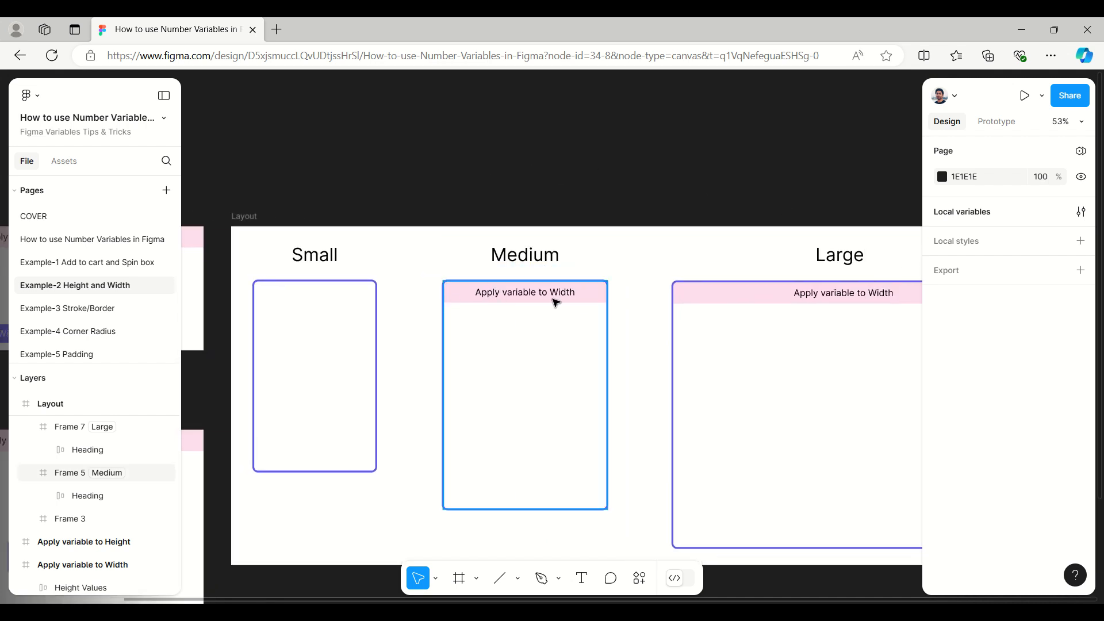
click(735, 298)
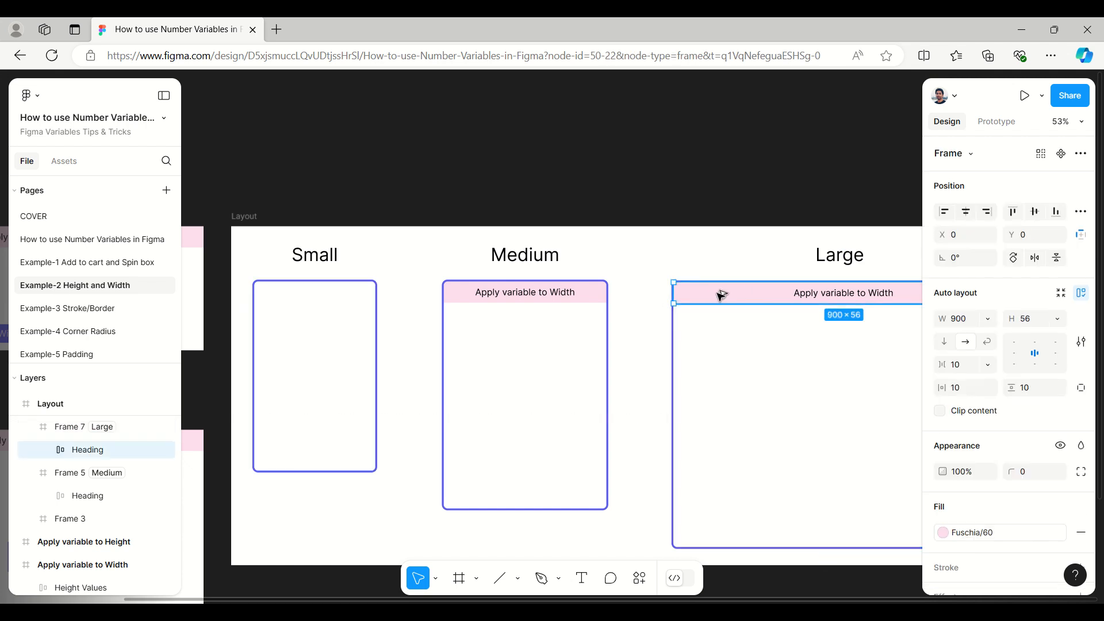
drag(722, 296, 302, 294)
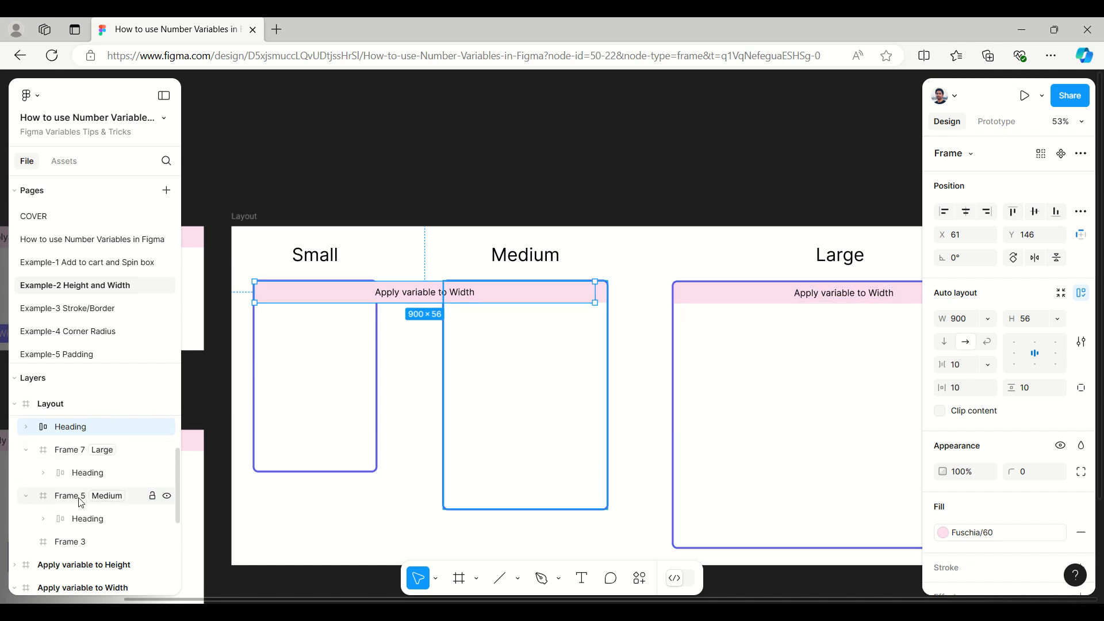
Step: Rename Frame 3 as Small and nest the copied heading bar inside it
scroll(80, 500, down, 5)
scroll(81, 500, up, 6)
scroll(79, 498, up, 3)
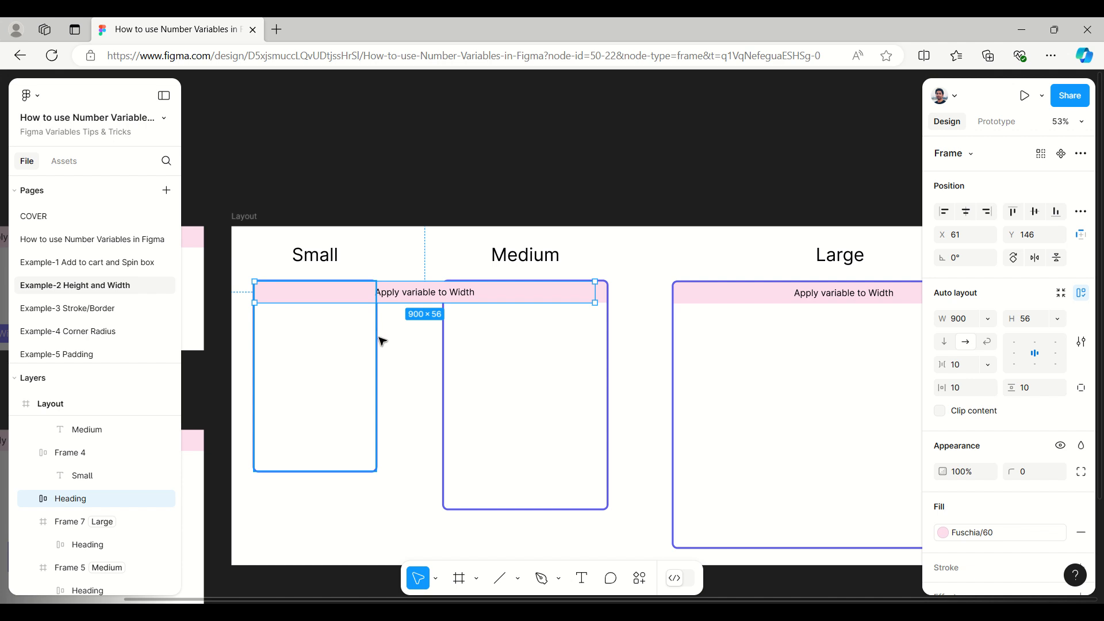
click(377, 392)
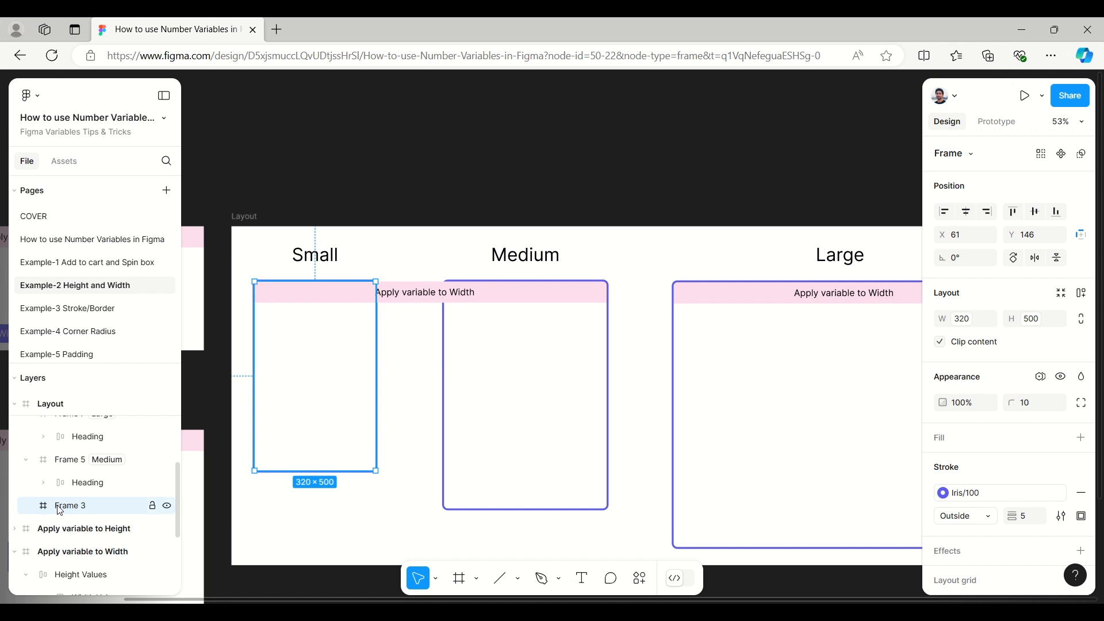
double_click(78, 509)
text(Small)
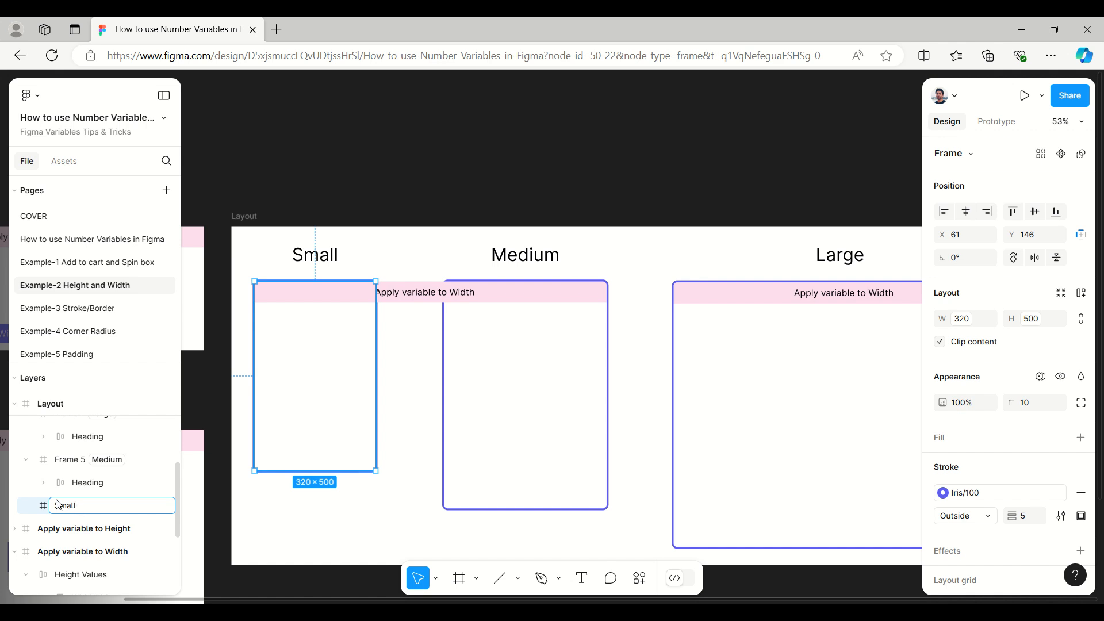
key(Return)
click(425, 300)
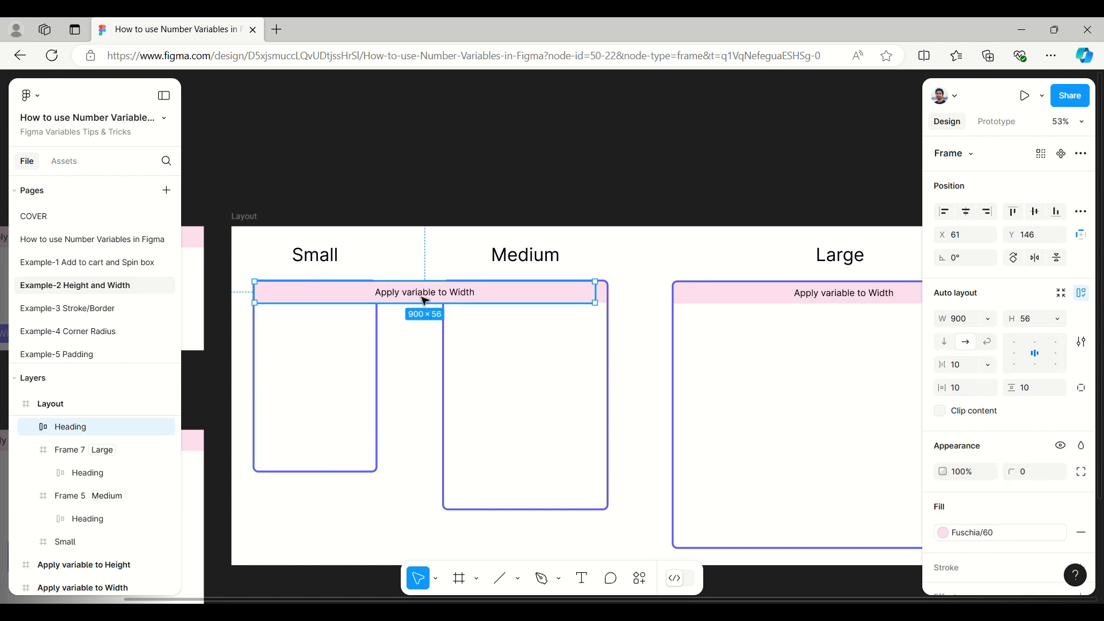
drag(78, 431, 93, 553)
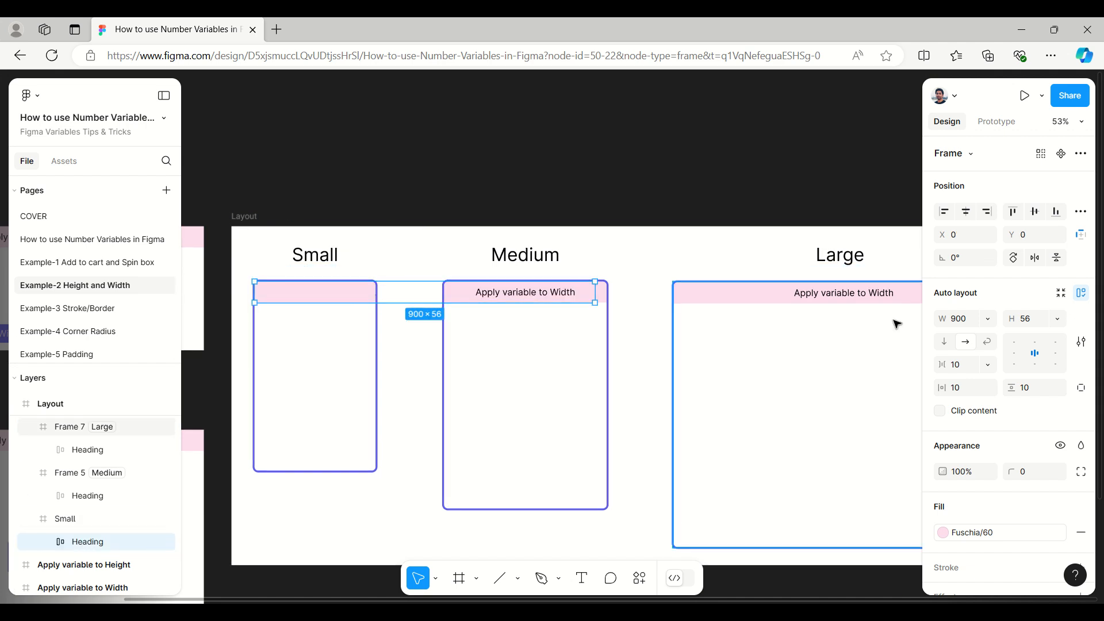
Step: Apply the Example collection's Width variable to the width of the Small frame's heading bar and clear the selection
click(989, 319)
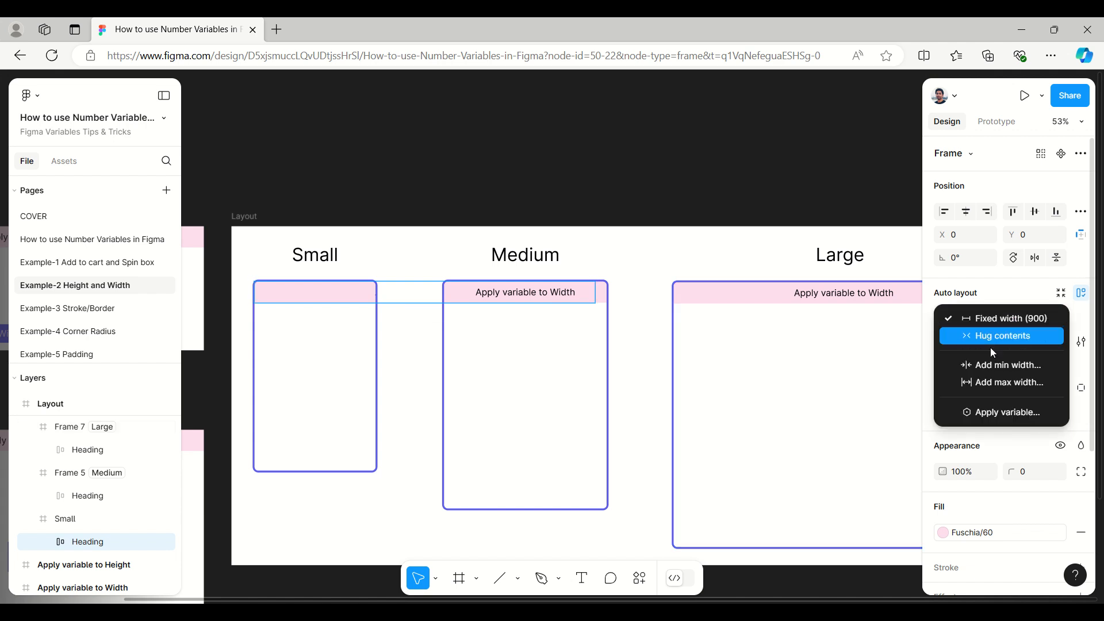
click(993, 299)
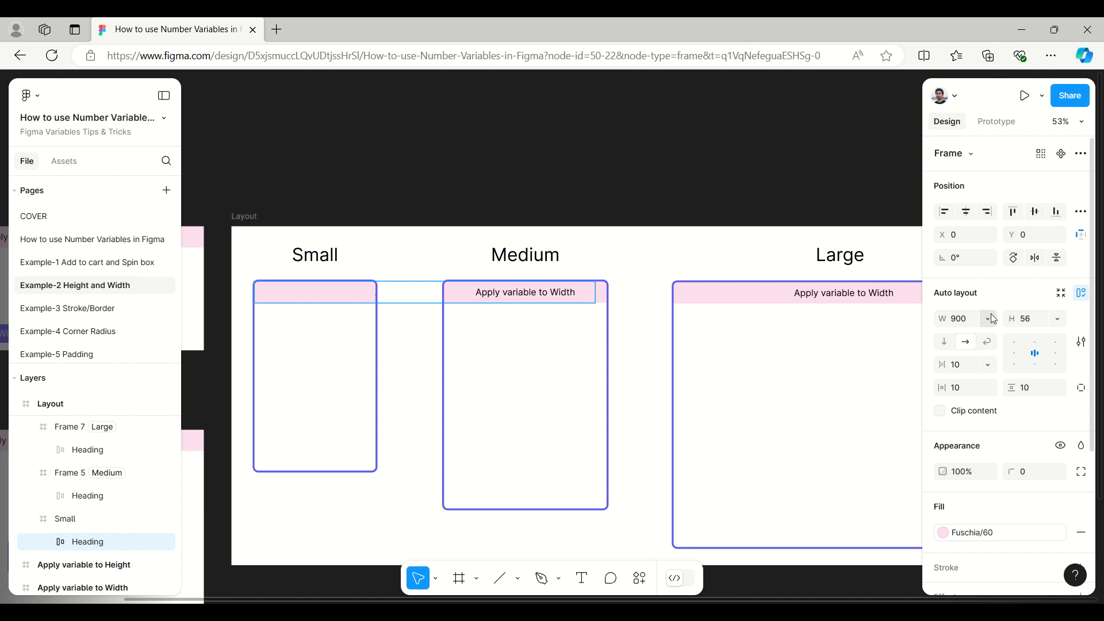
scroll(994, 320, down, 3)
scroll(993, 320, up, 3)
click(991, 318)
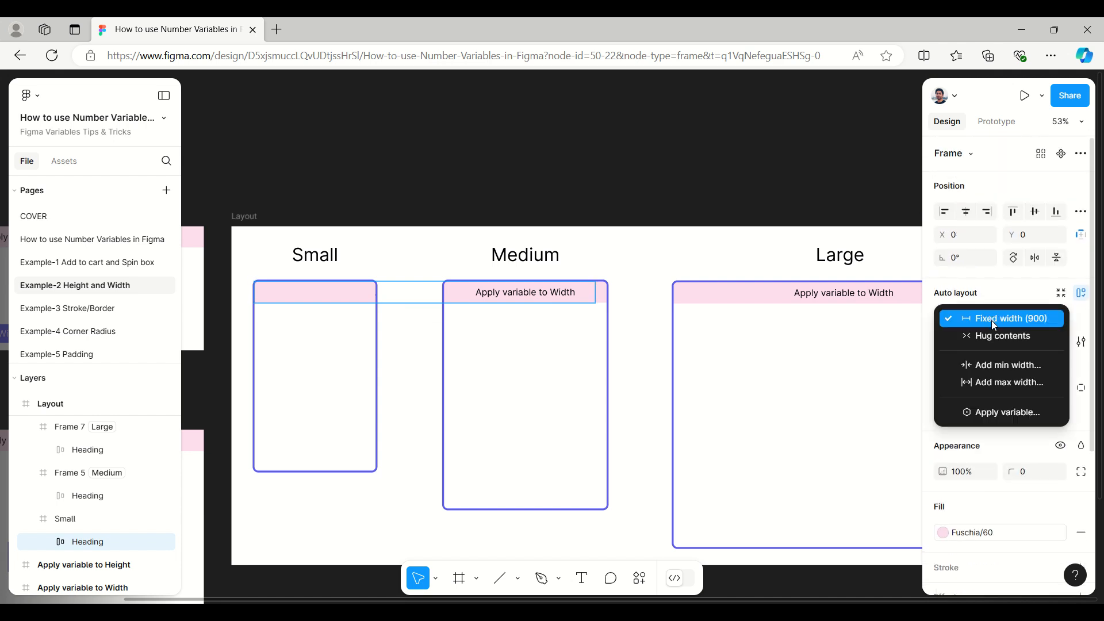
click(987, 418)
scroll(987, 420, down, 5)
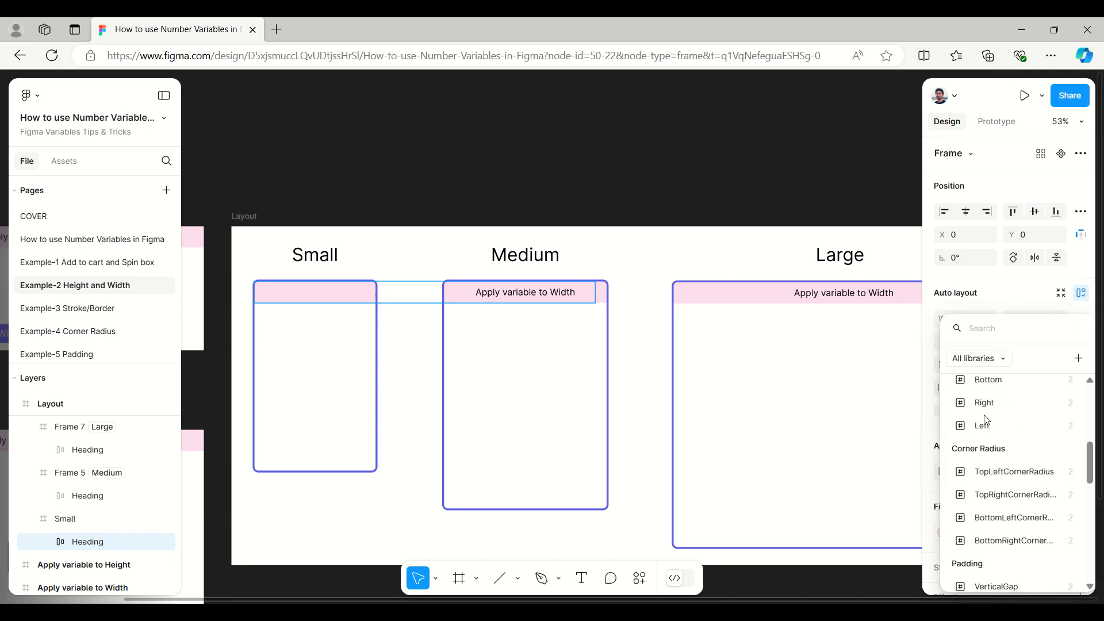
scroll(1016, 468, down, 10)
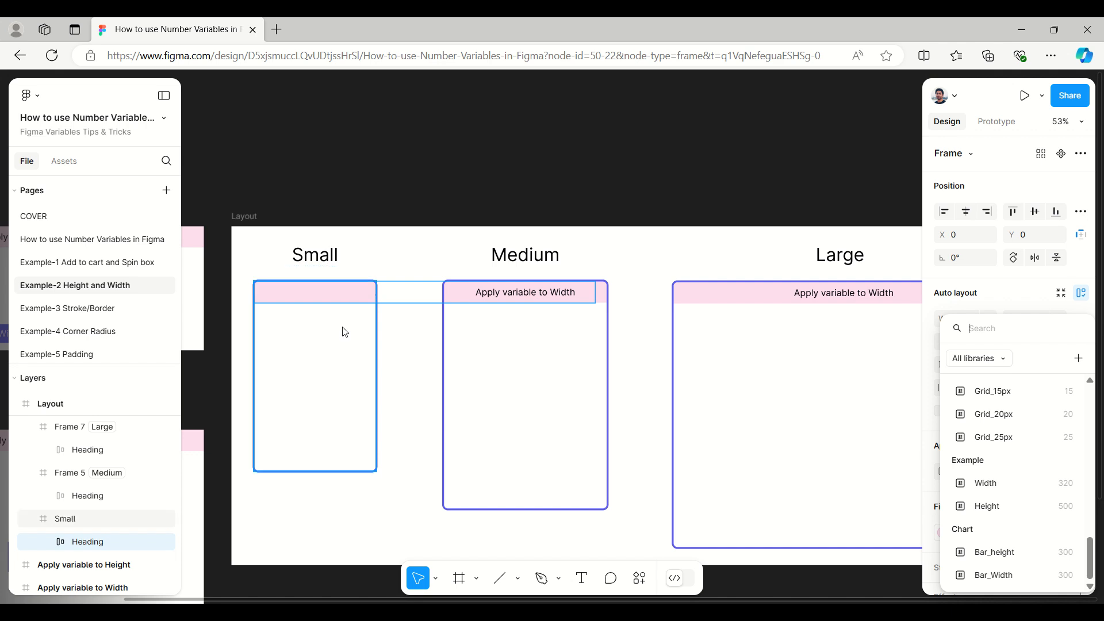
click(986, 484)
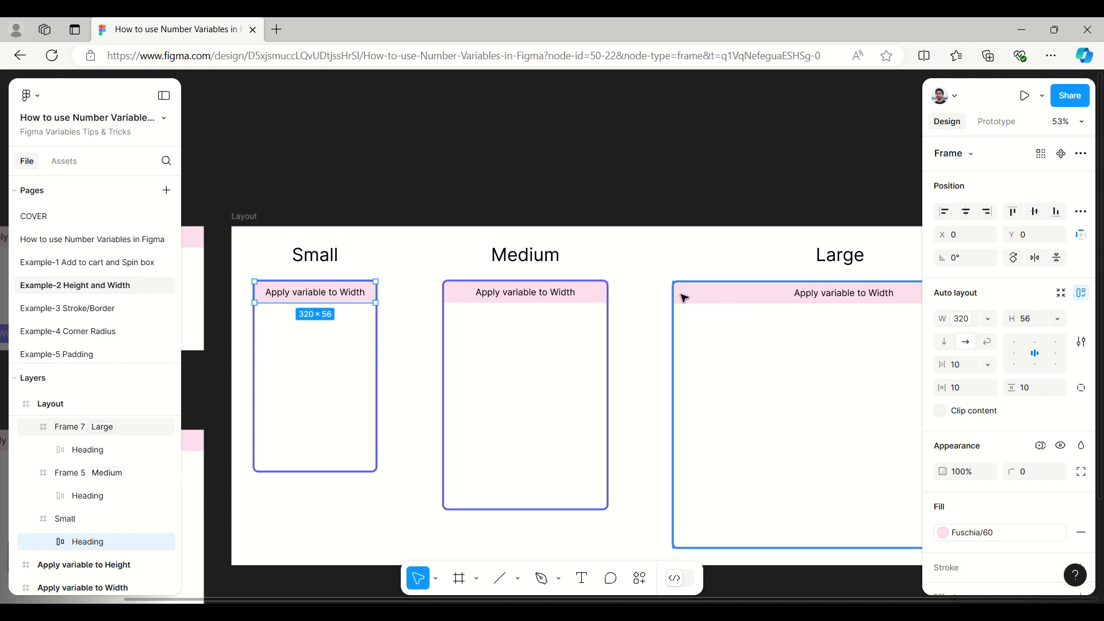
scroll(342, 185, down, 2)
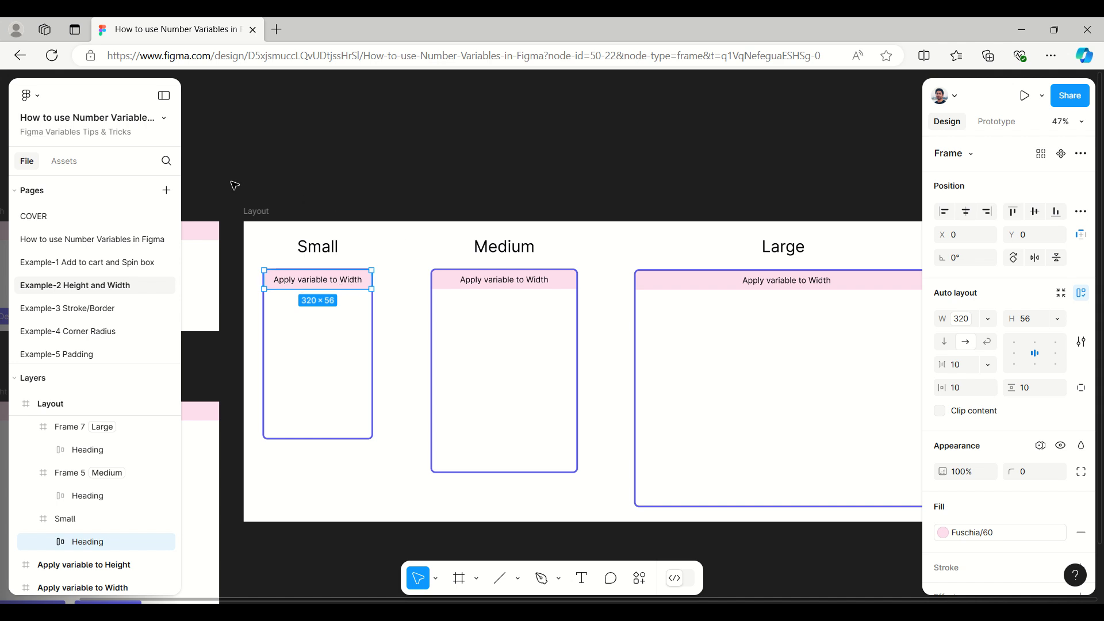
scroll(311, 203, up, 2)
scroll(312, 203, down, 3)
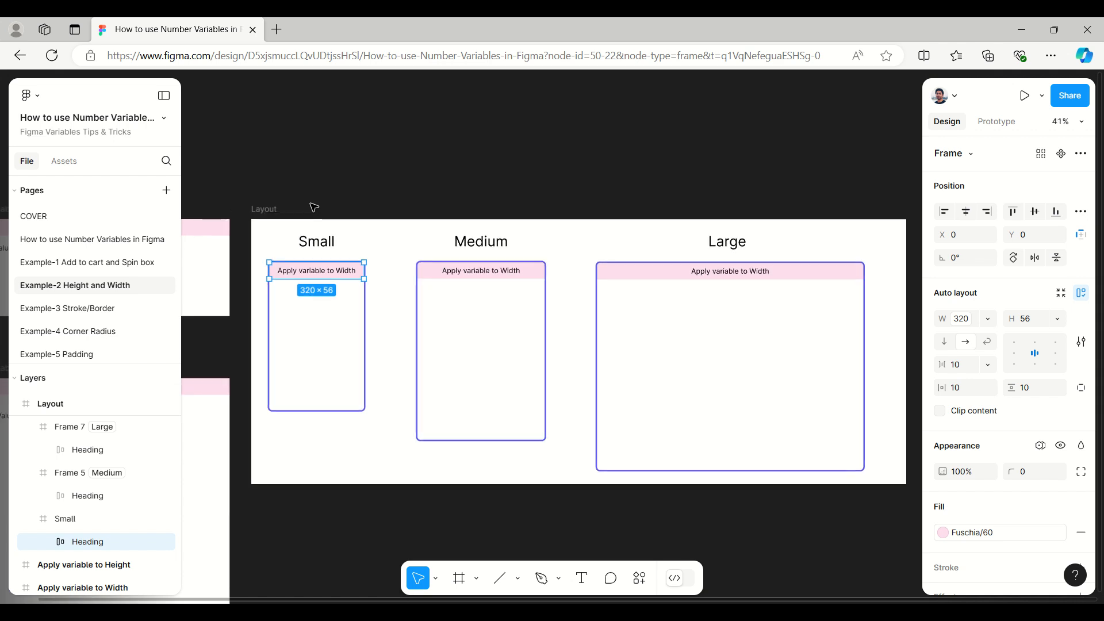
click(539, 171)
Step: Place an empty text layer below the Large frame's heading bar, at about X 35, Y 114
drag(516, 176, 459, 77)
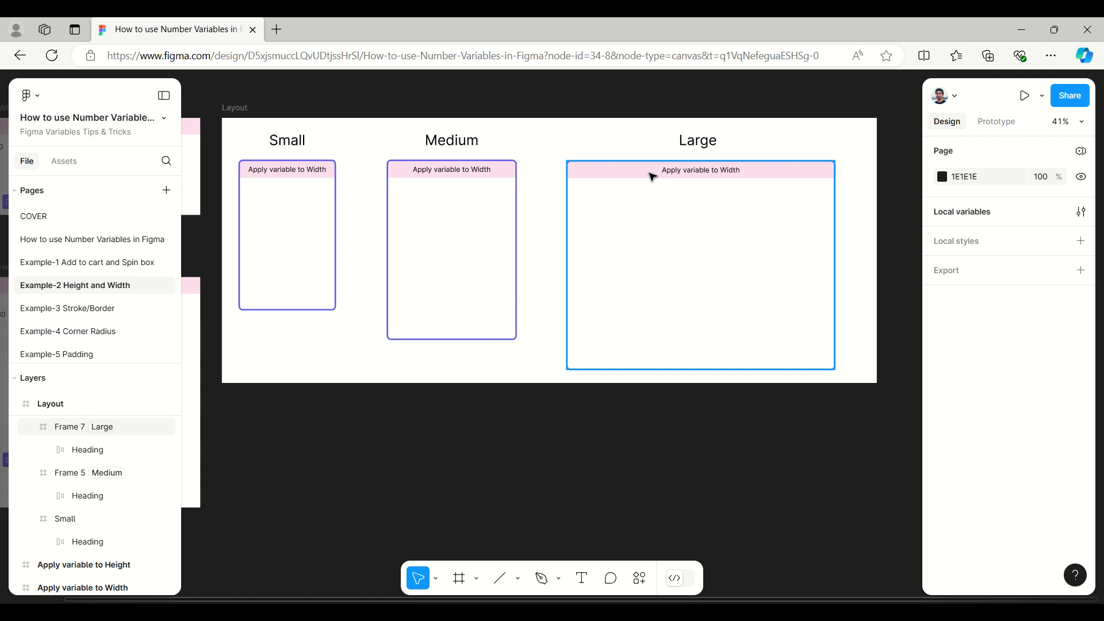
click(583, 579)
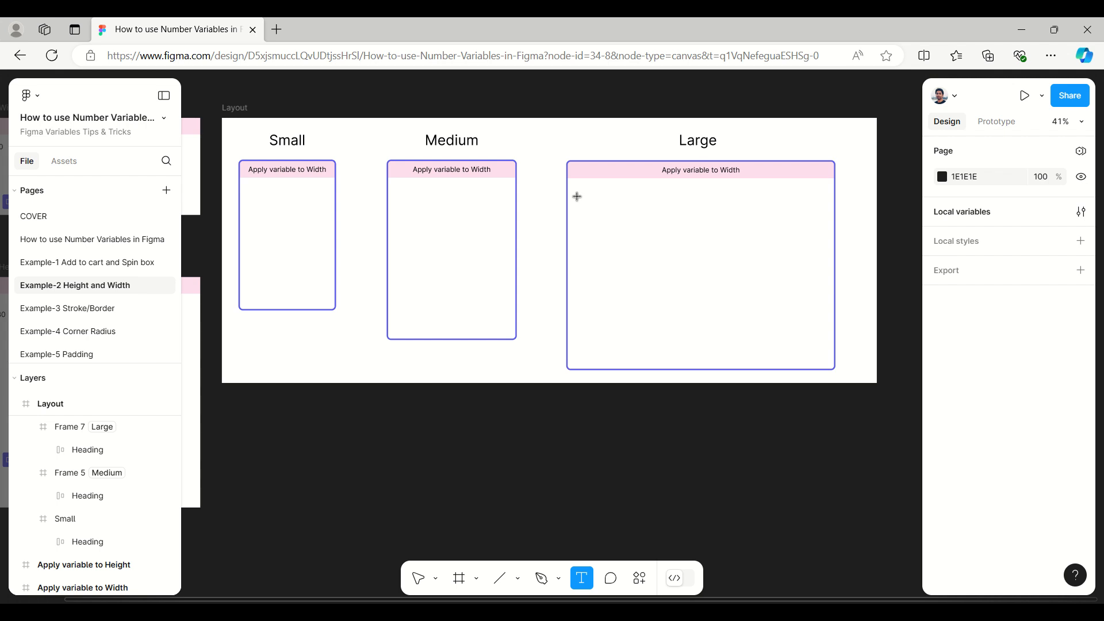
click(577, 196)
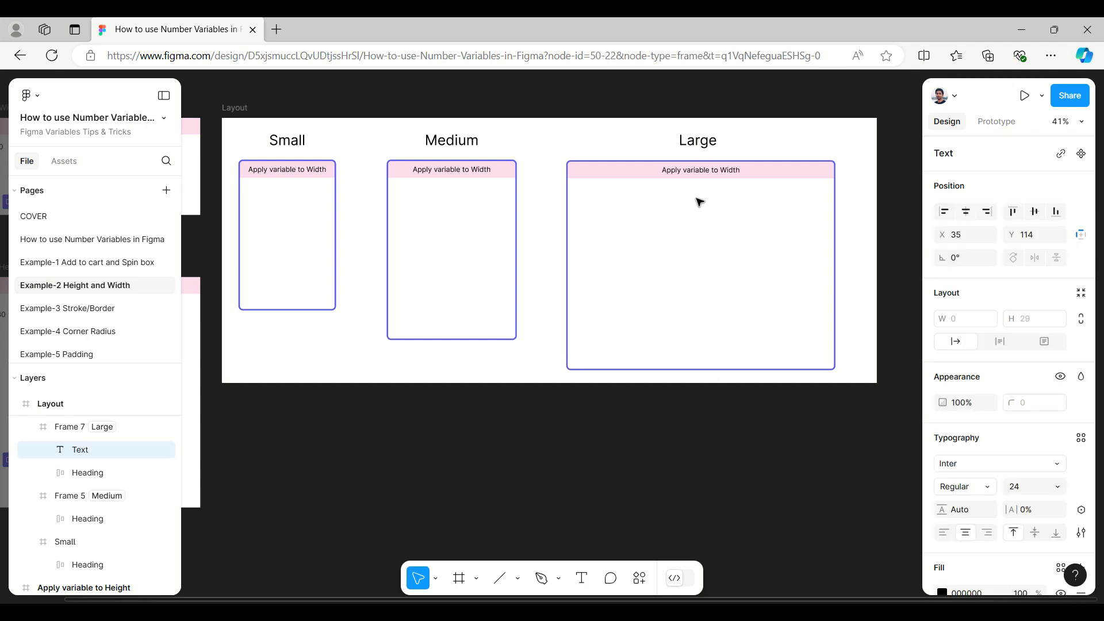
scroll(700, 202, up, 3)
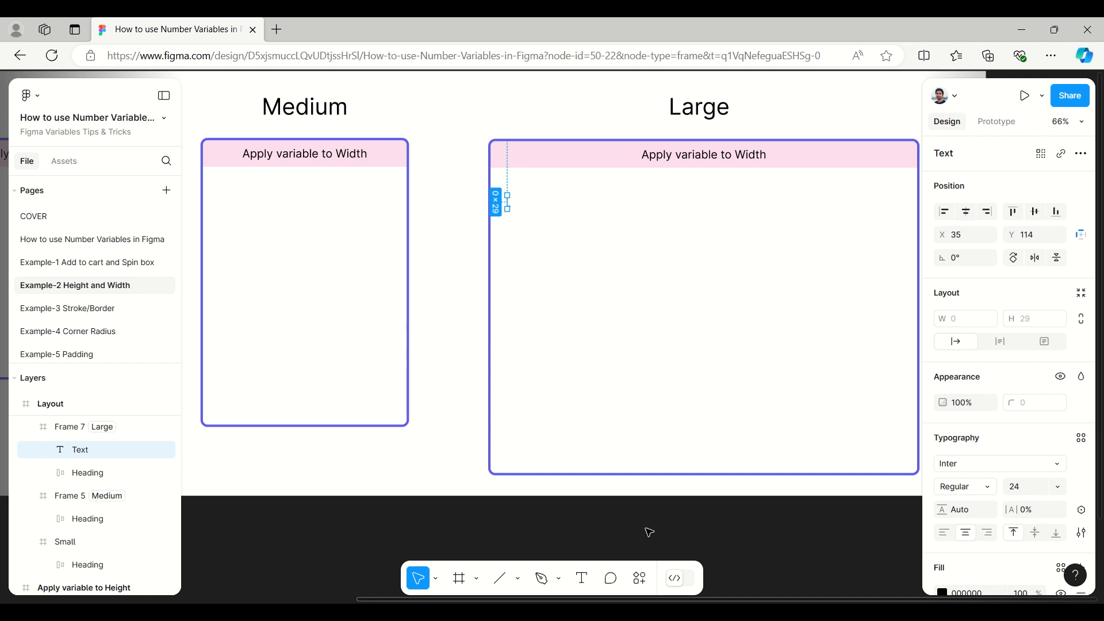
key(shift+d)
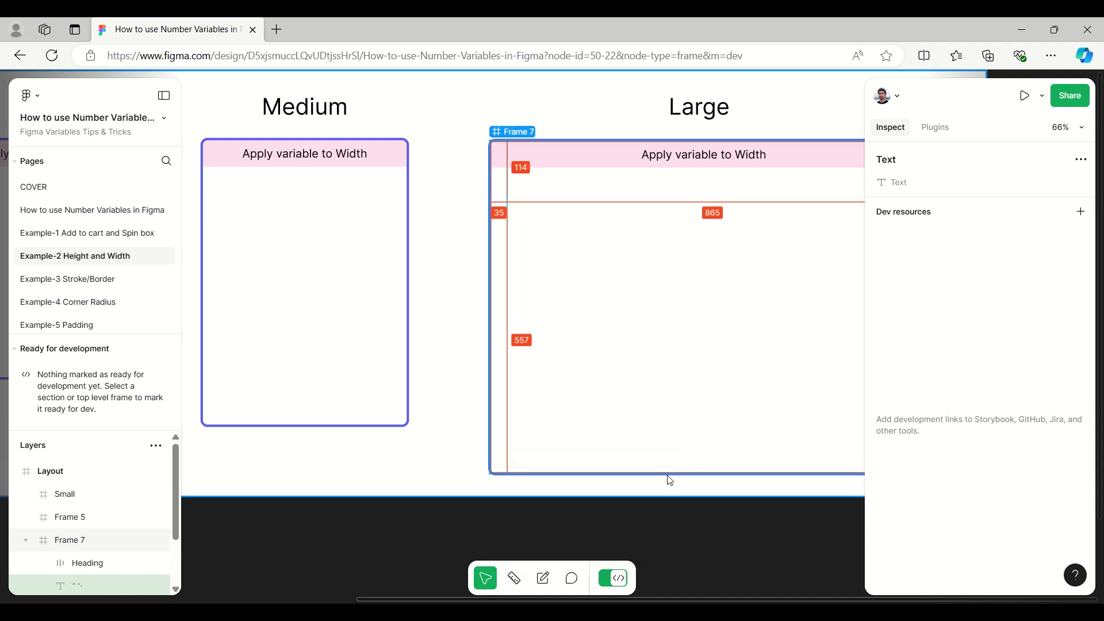
click(670, 476)
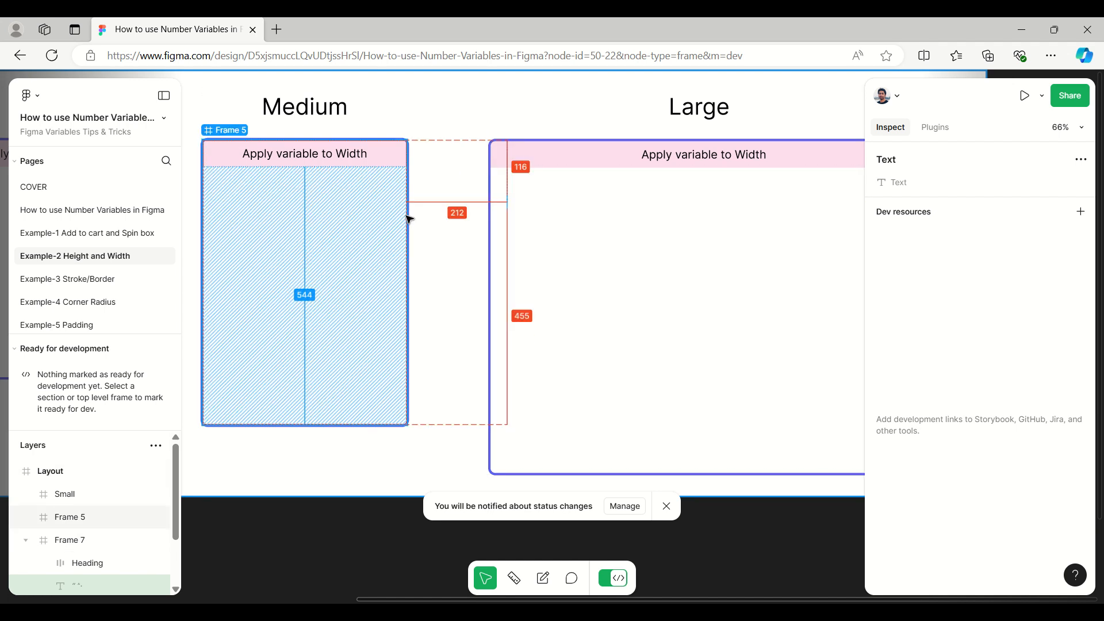
click(625, 507)
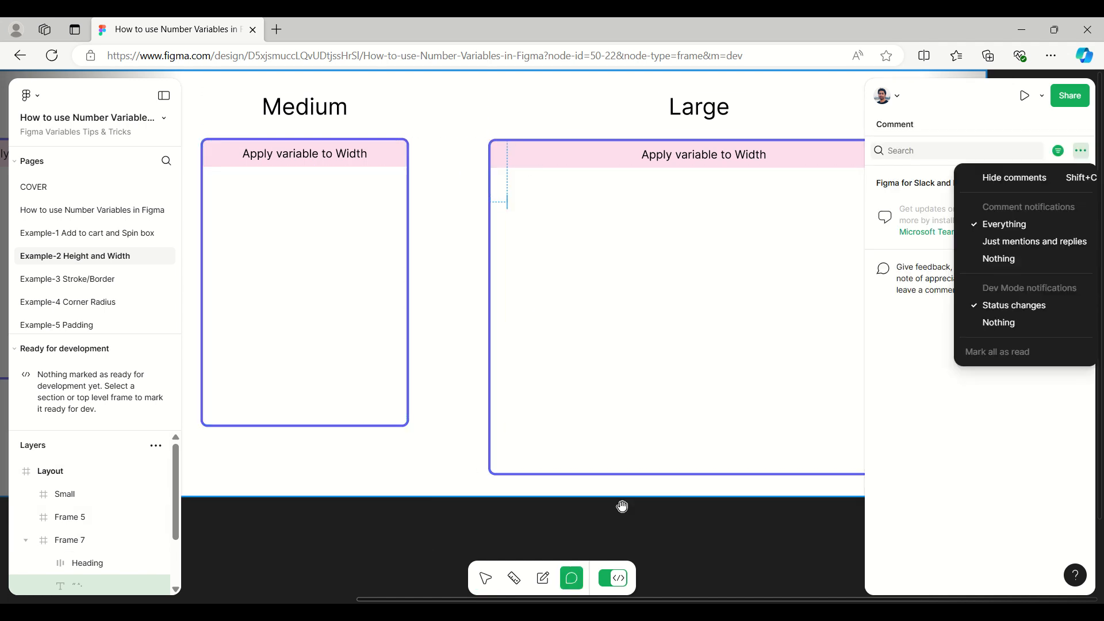
click(996, 178)
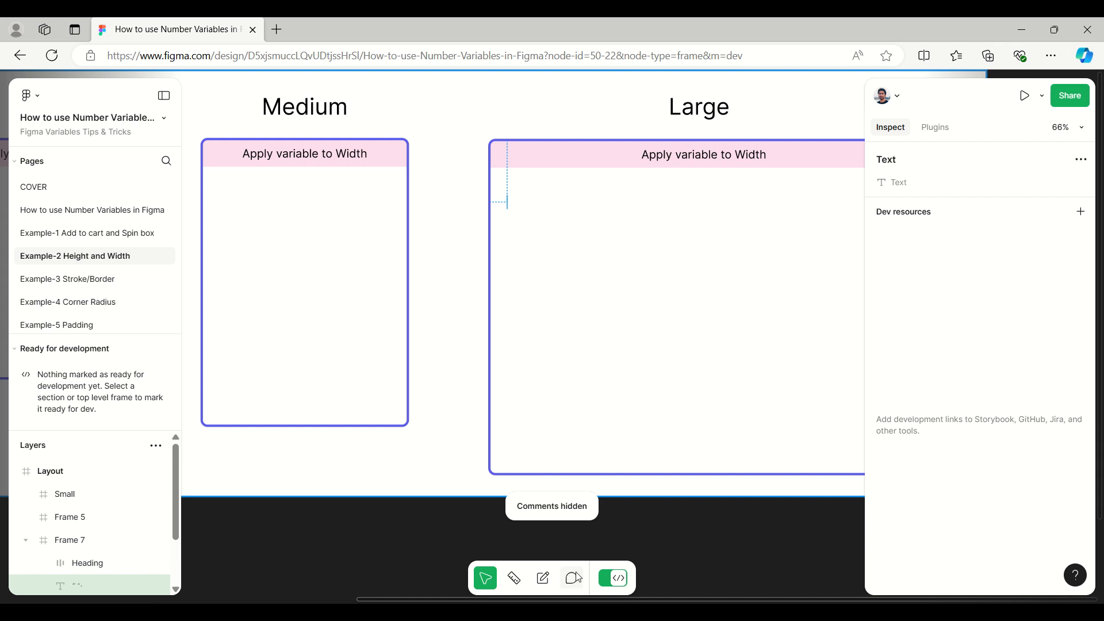
click(615, 583)
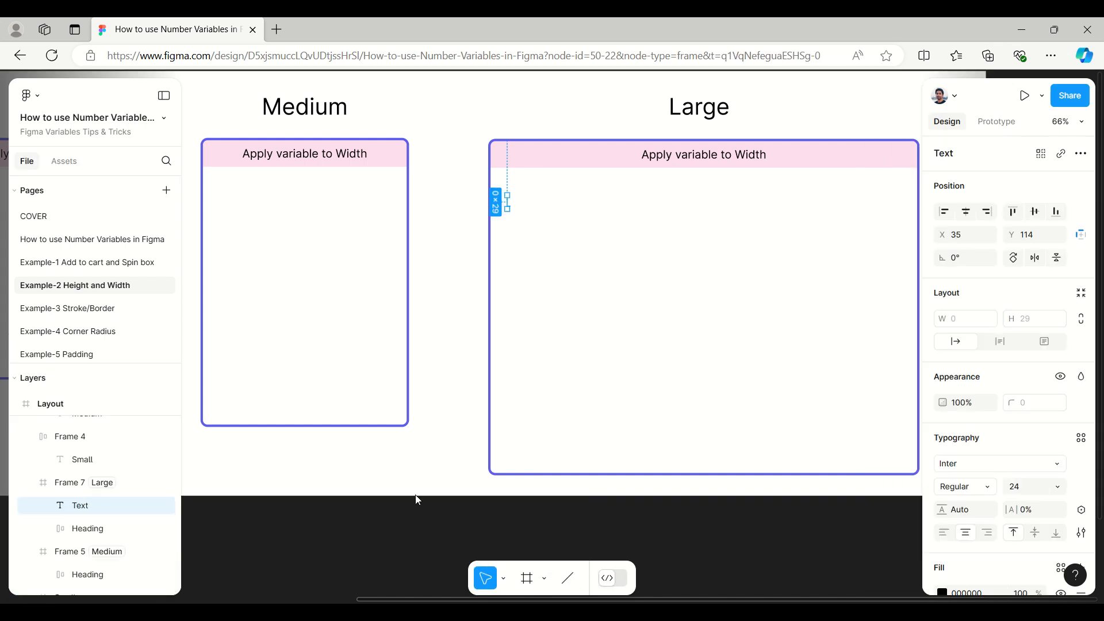
click(333, 508)
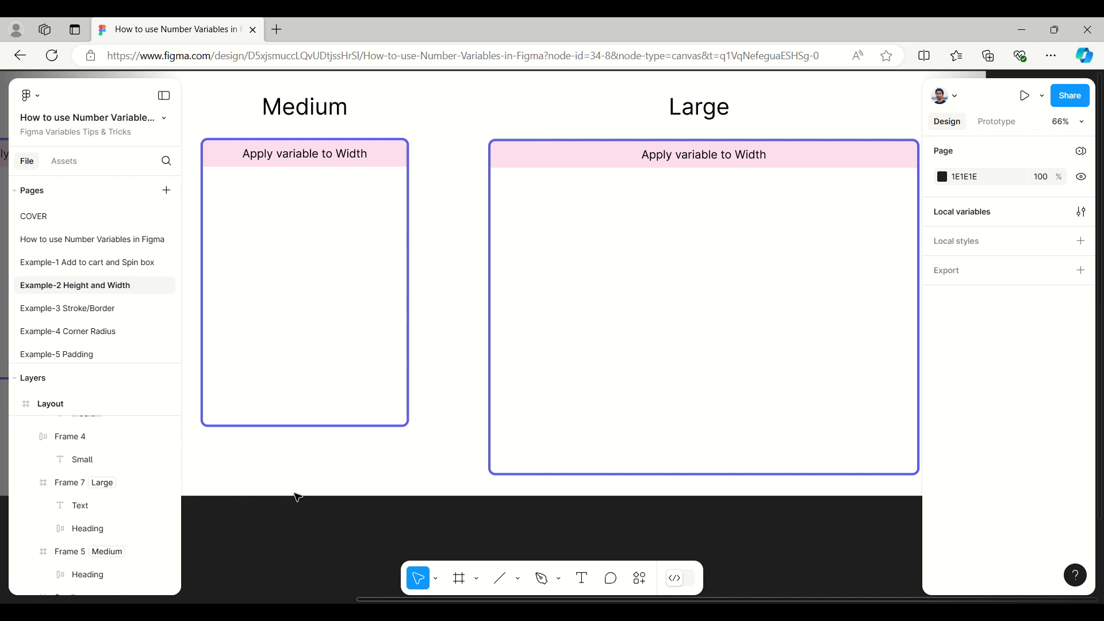
Step: Try to start another text layer just below the Large frame's heading bar, at about X 28, Y 83
click(592, 318)
scroll(286, 516, up, 3)
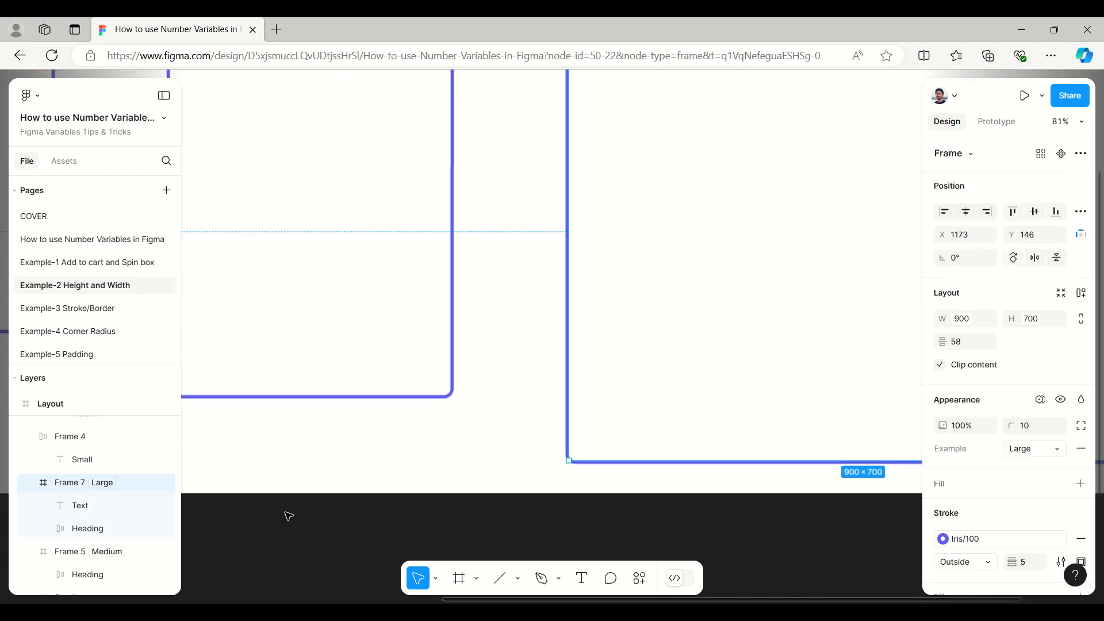
scroll(288, 516, down, 2)
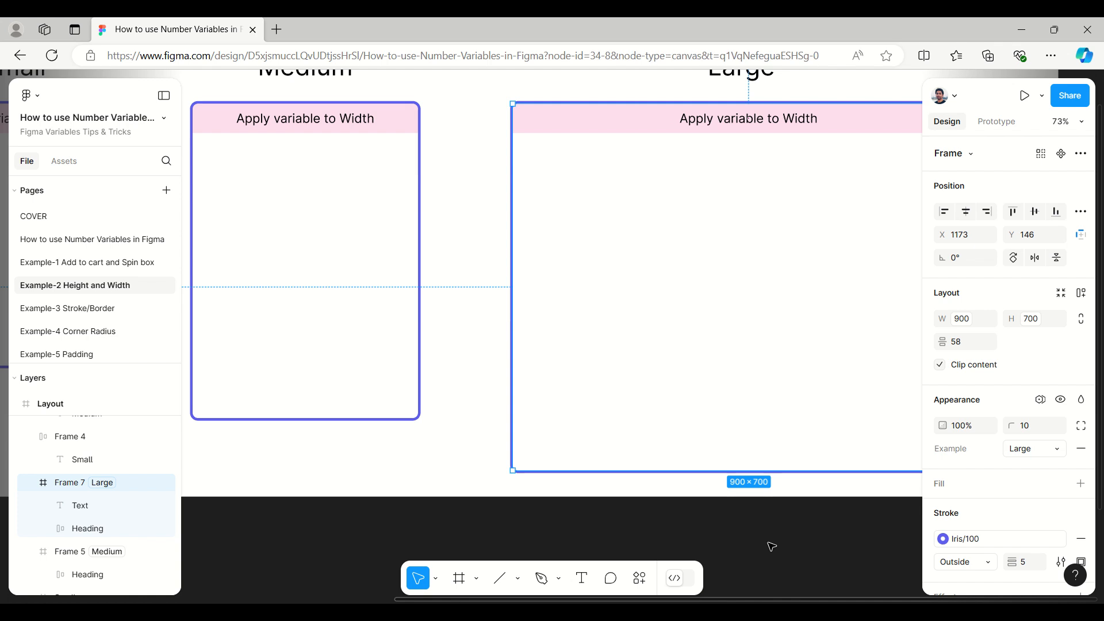
click(766, 519)
drag(766, 518, 611, 539)
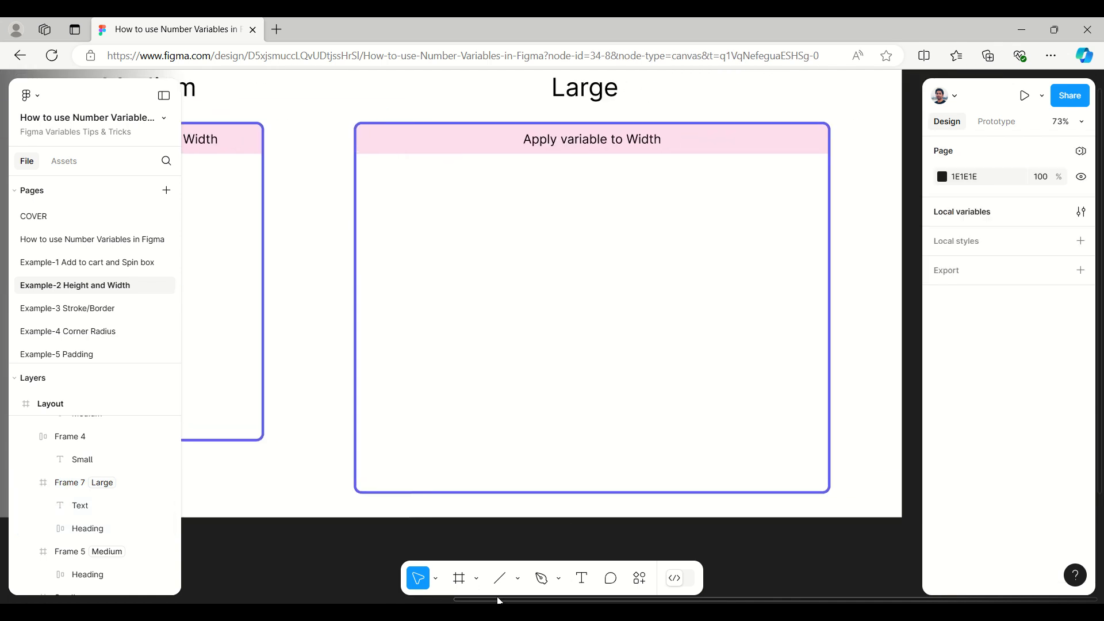
click(583, 579)
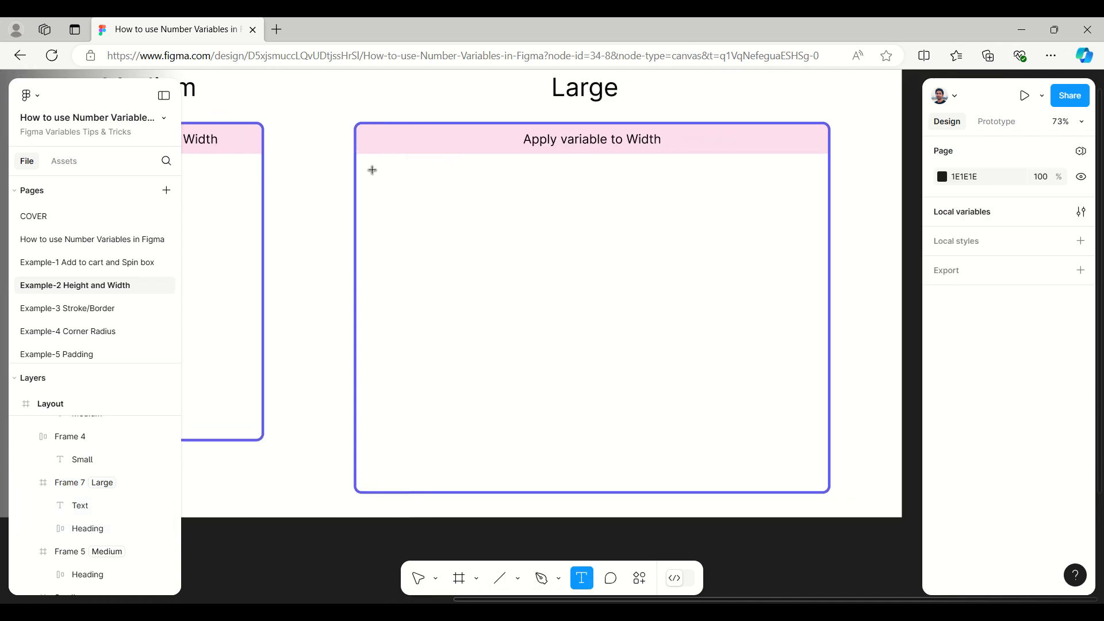
click(371, 169)
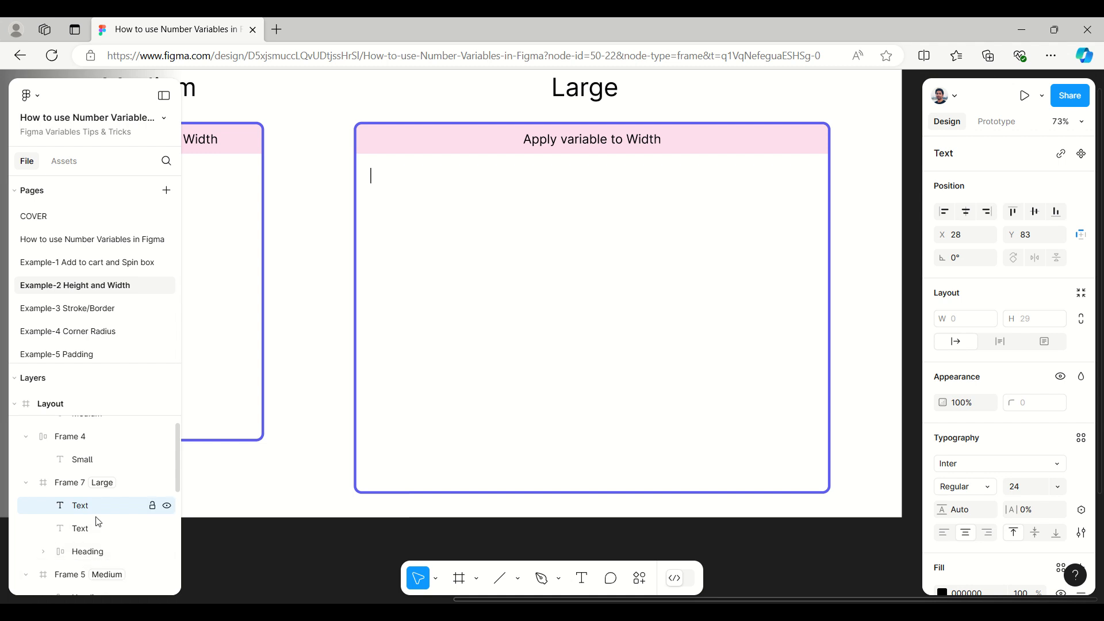
Step: Set the Small frame's variable mode for the Example collection to Small
scroll(95, 523, down, 1)
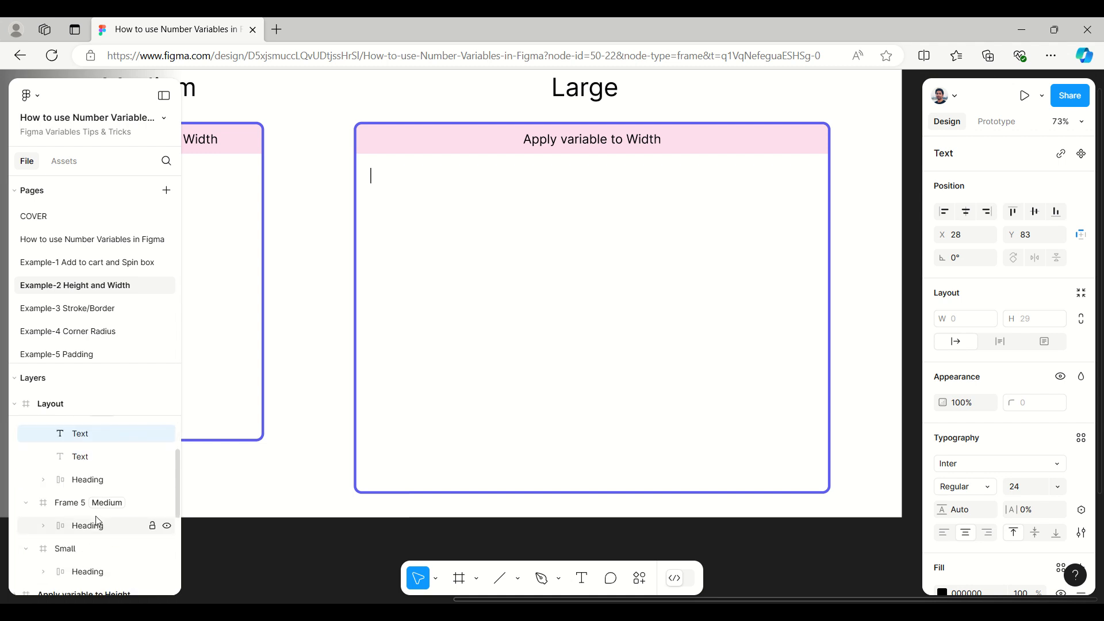
scroll(97, 522, up, 1)
scroll(98, 521, down, 2)
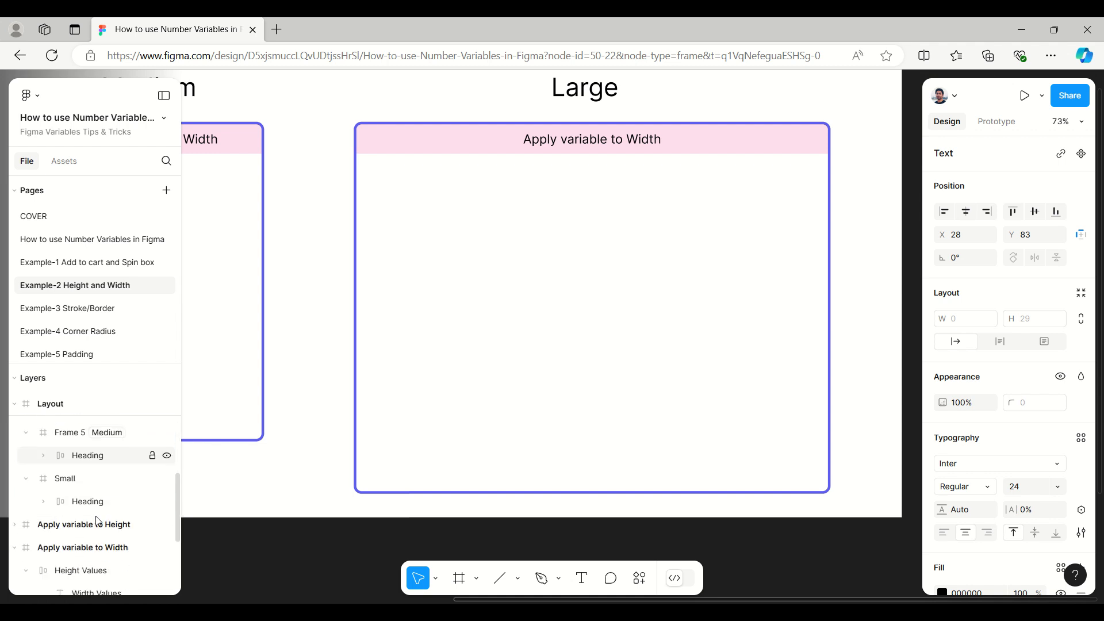
click(76, 478)
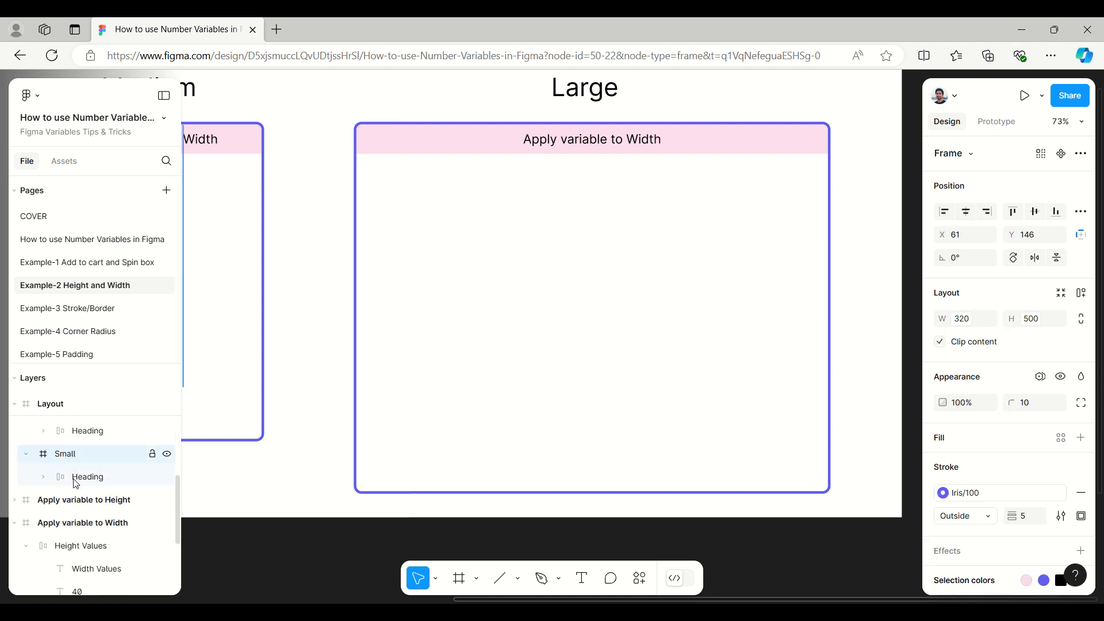
click(77, 482)
click(76, 458)
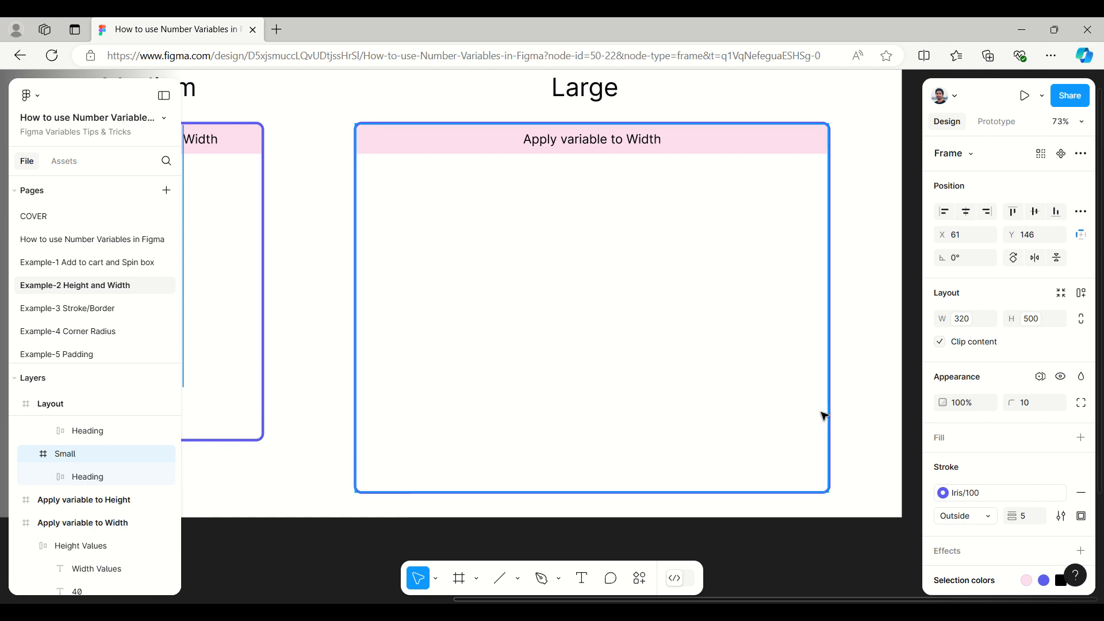
click(1041, 377)
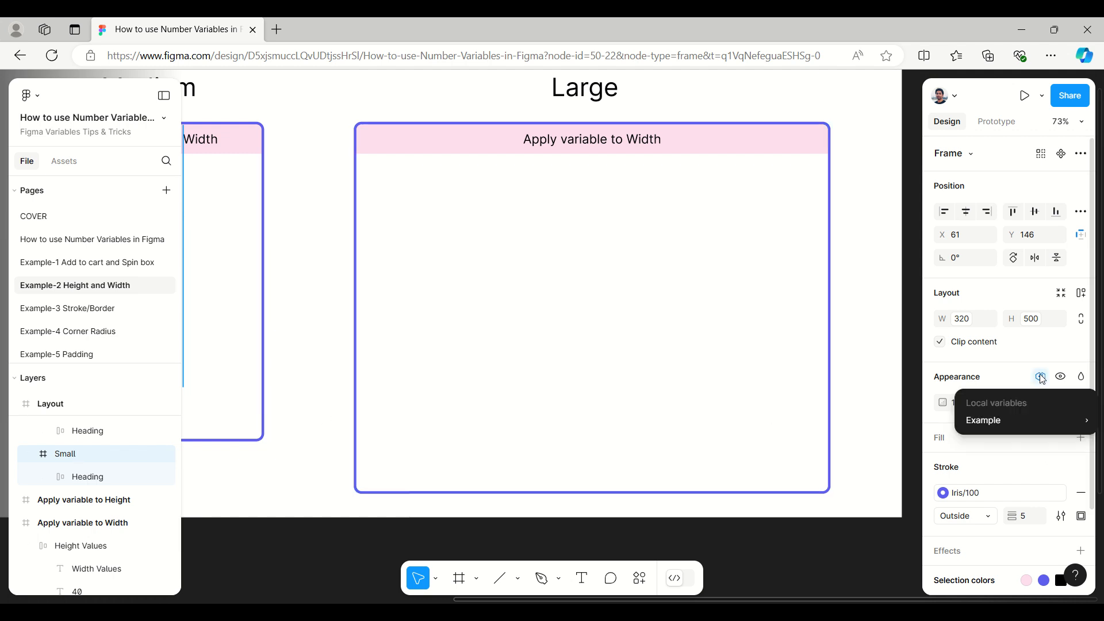
mouse_move(1009, 416)
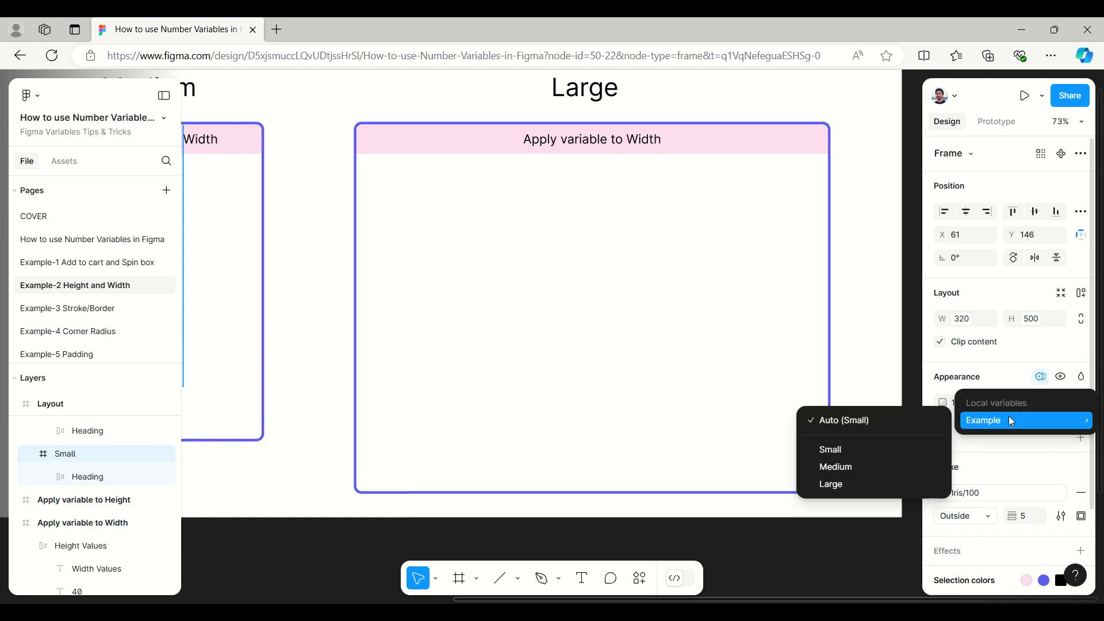
click(842, 449)
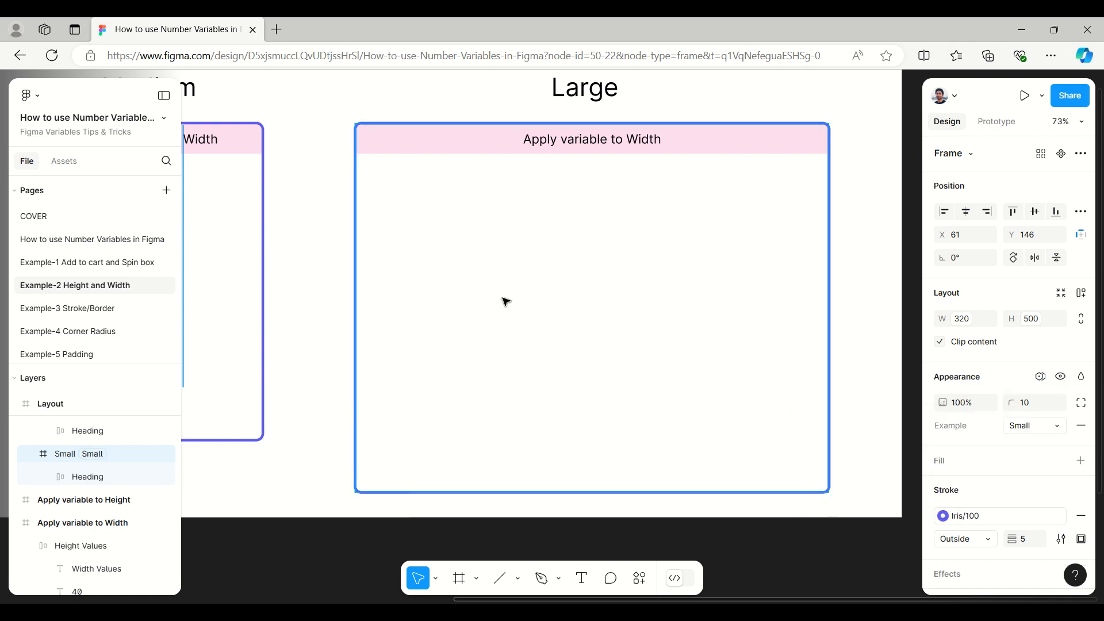
Step: Delete the empty text layer from the Large frame
click(120, 476)
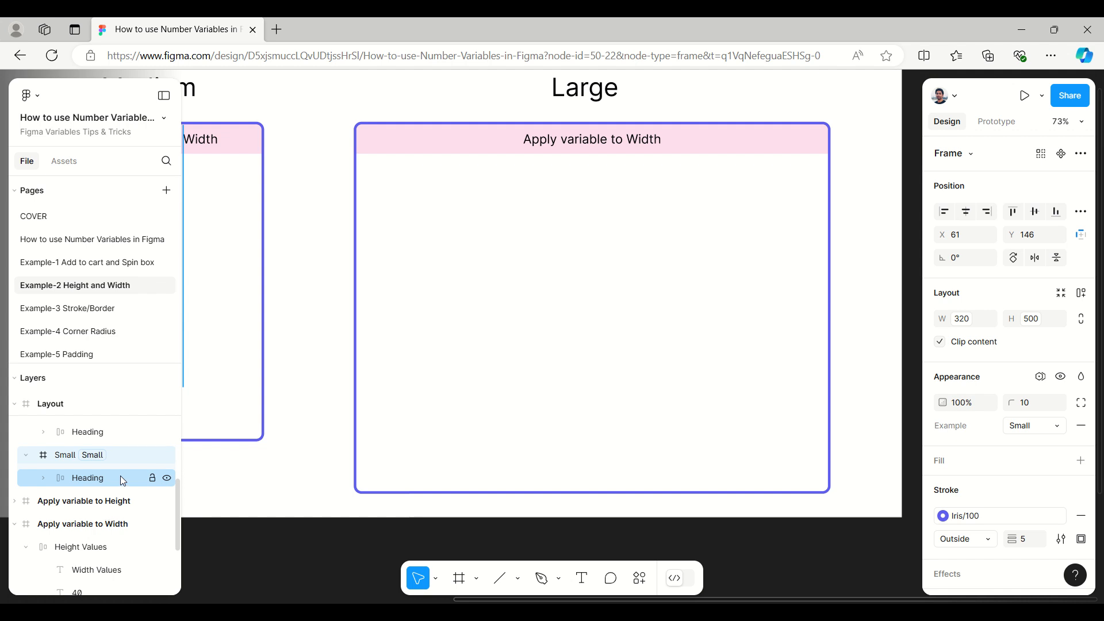
scroll(80, 449, up, 2)
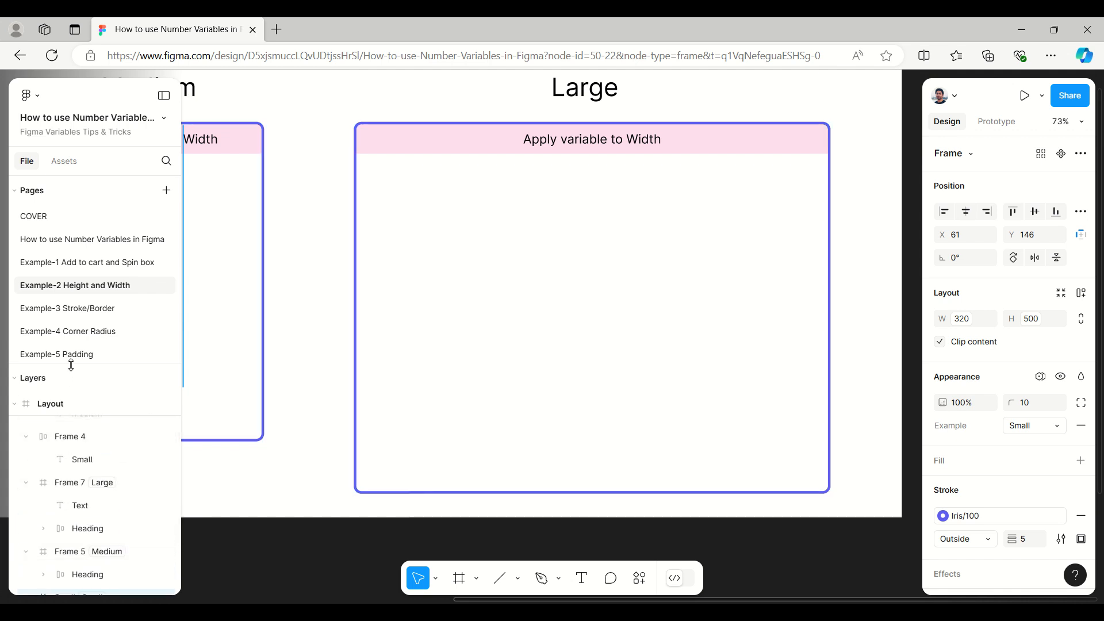
drag(72, 356, 78, 222)
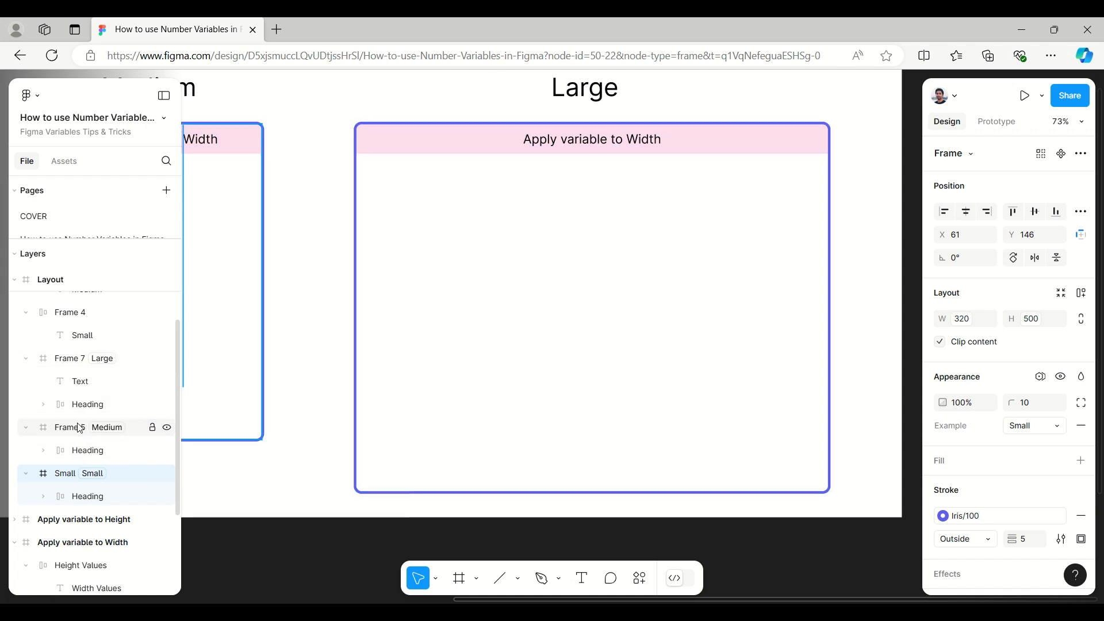
click(77, 381)
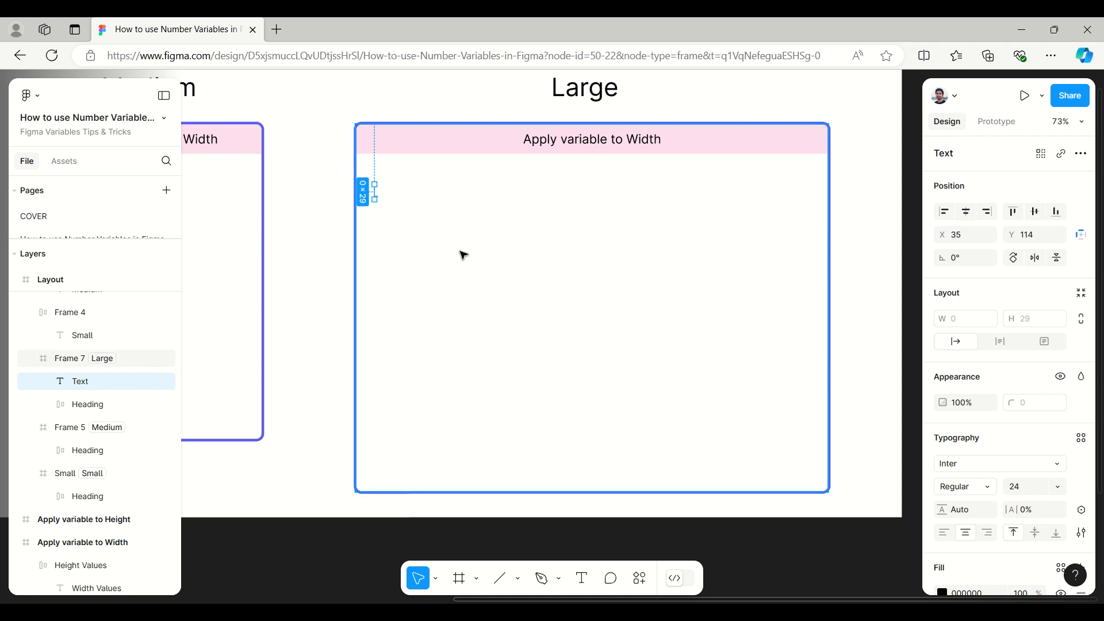
click(408, 195)
click(66, 383)
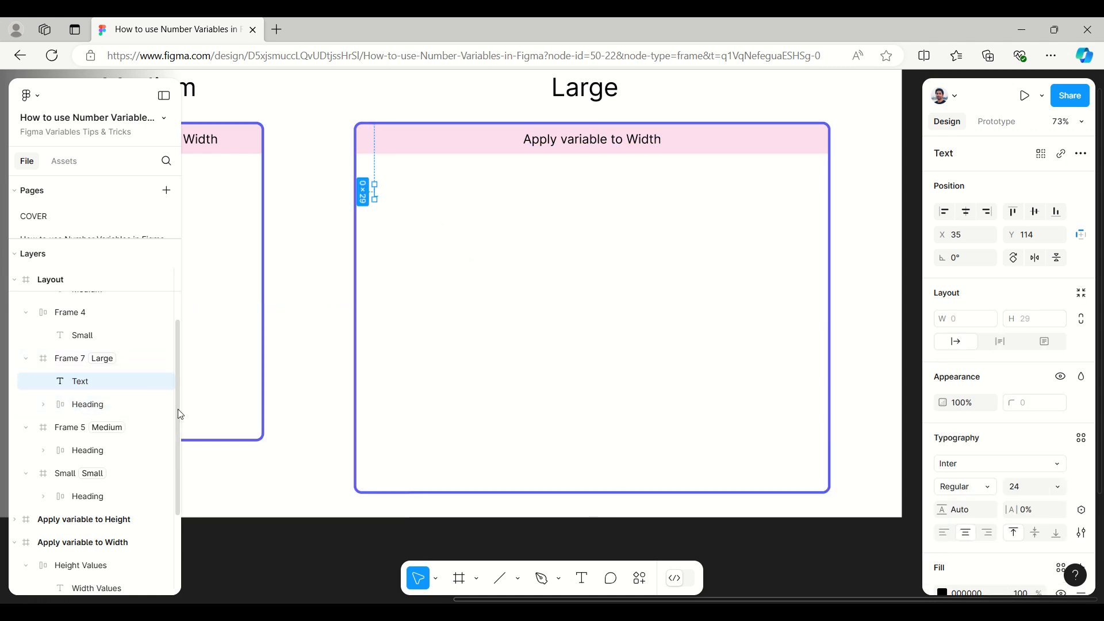
key(Delete)
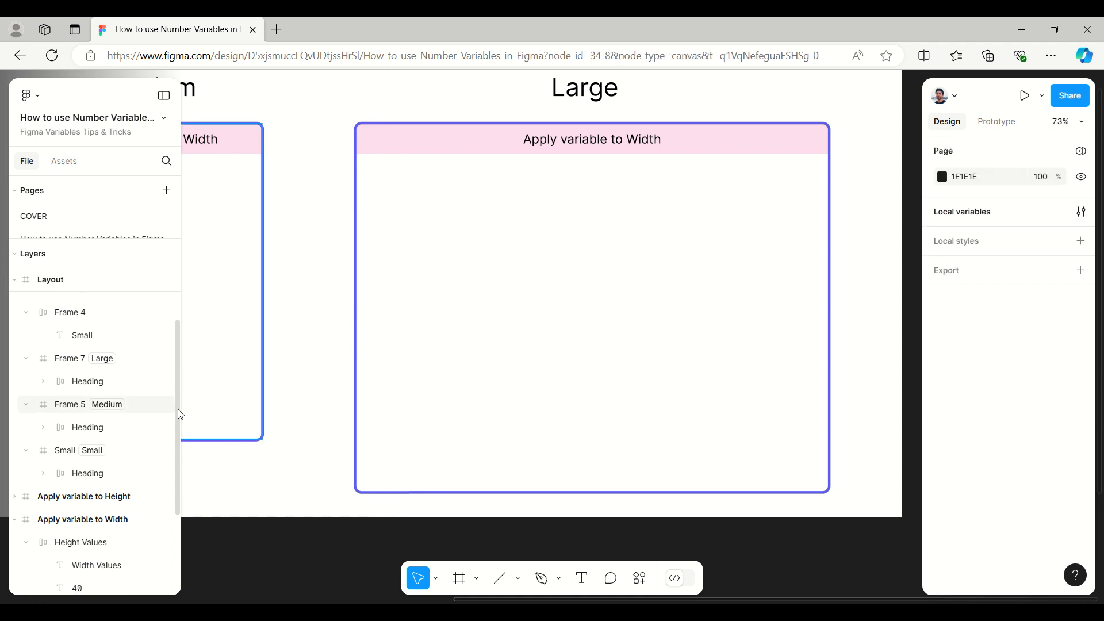
Step: Add the text "Menu 1" just below the Large frame's heading bar, near its left edge
click(581, 581)
click(371, 180)
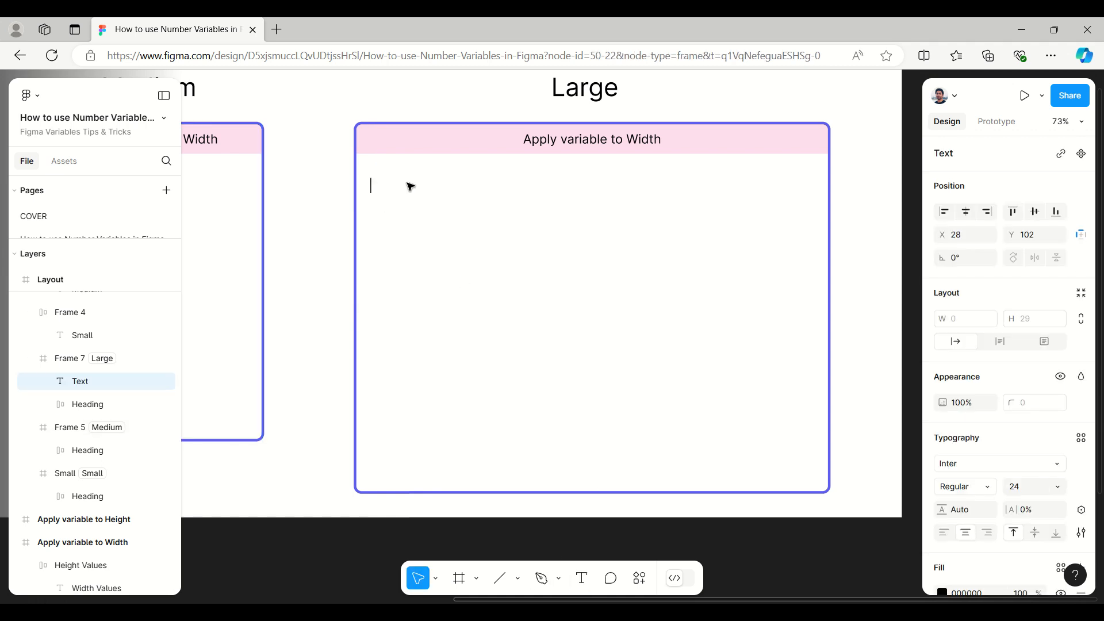
text(M)
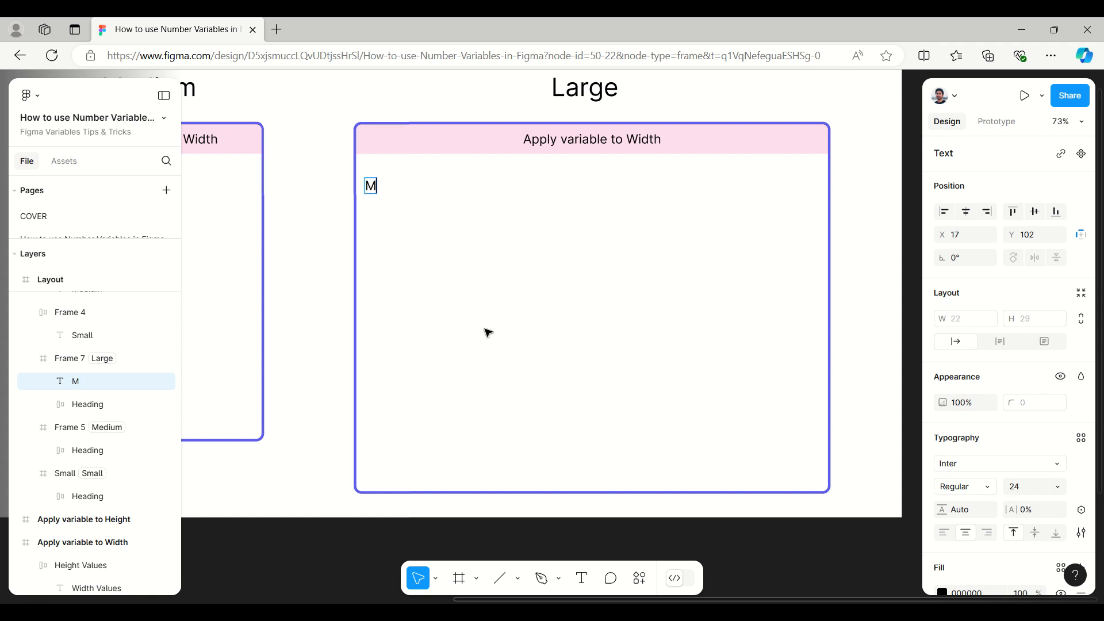
text(enu 1)
key(Escape)
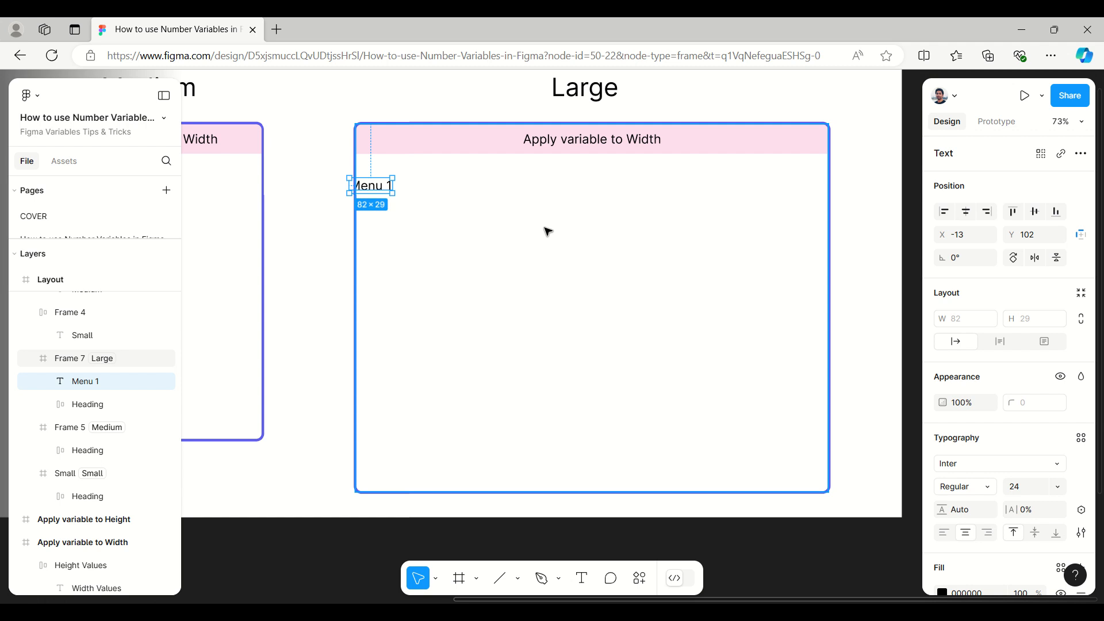
Step: Wrap the Menu 1 text in auto layout, move it fully inside the Large frame, and wrap it in a second auto layout
key(shift+a)
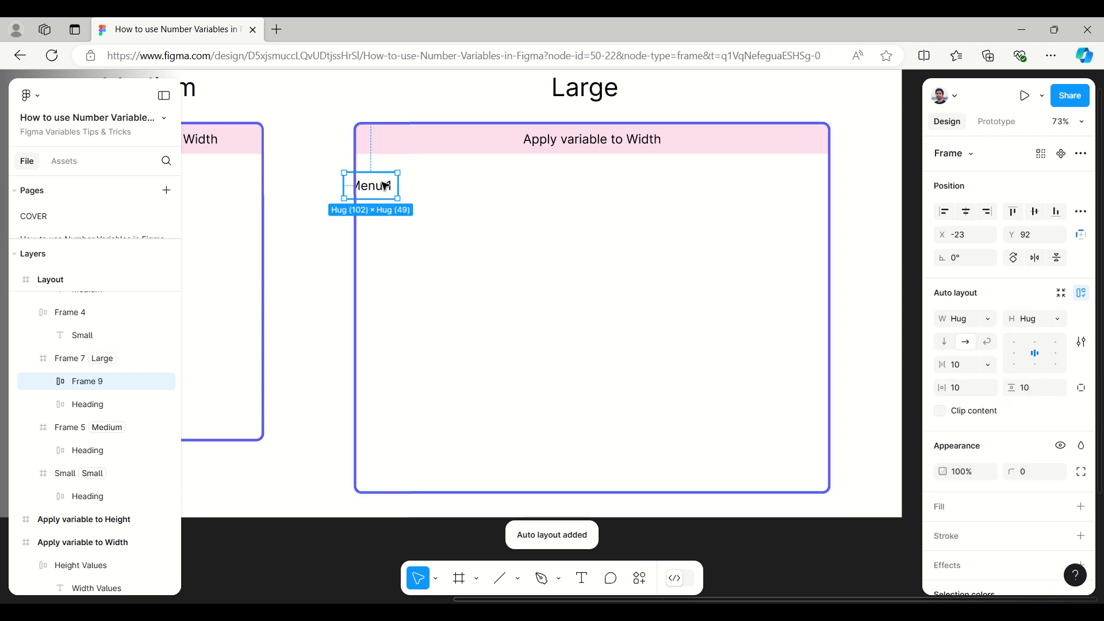
drag(385, 187, 405, 189)
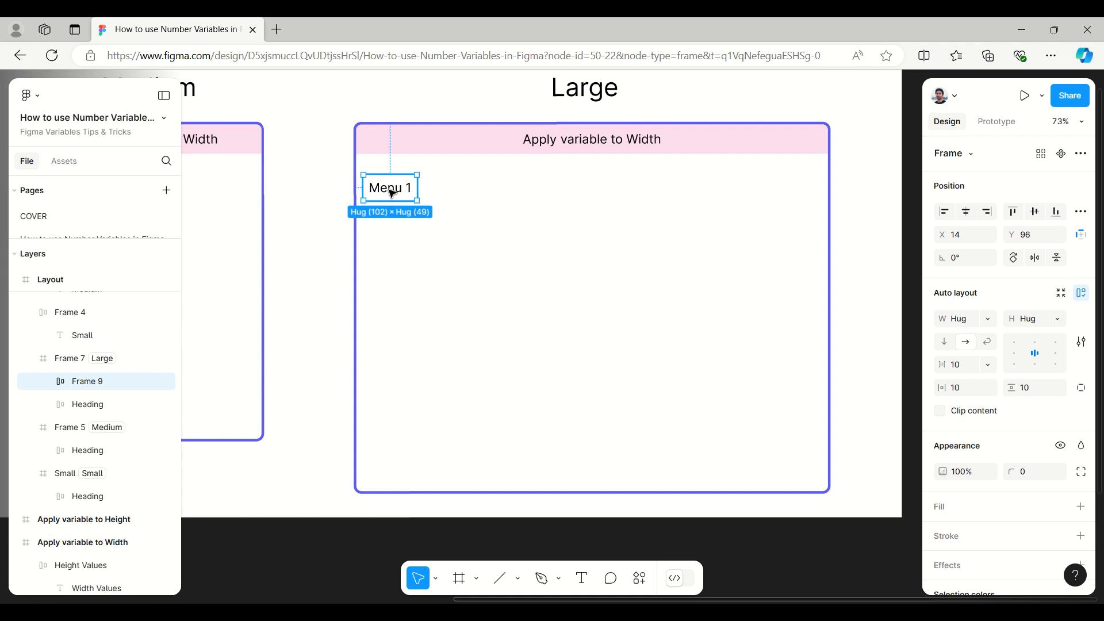
key(shift+a)
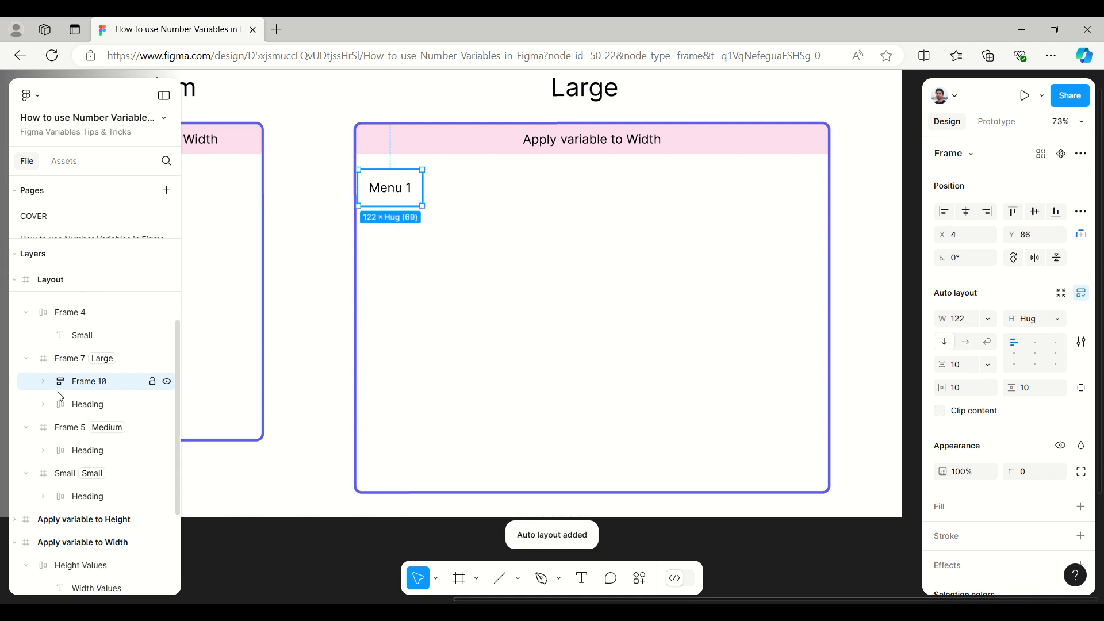
Step: Duplicate the inner Menu 1 frame three times within its outer auto layout frame
click(45, 383)
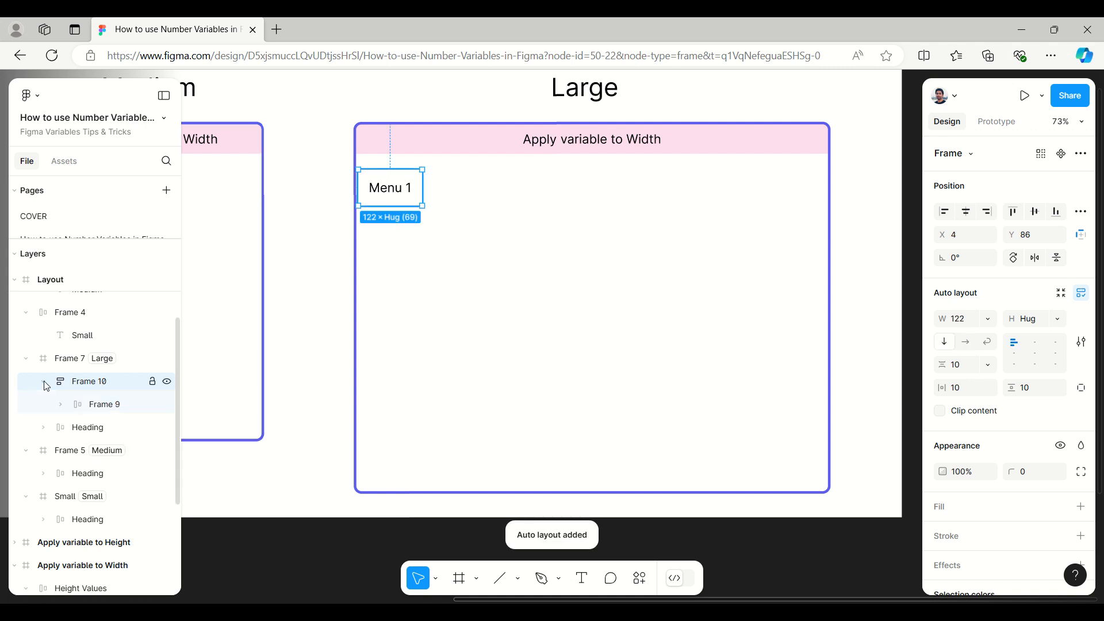
click(98, 406)
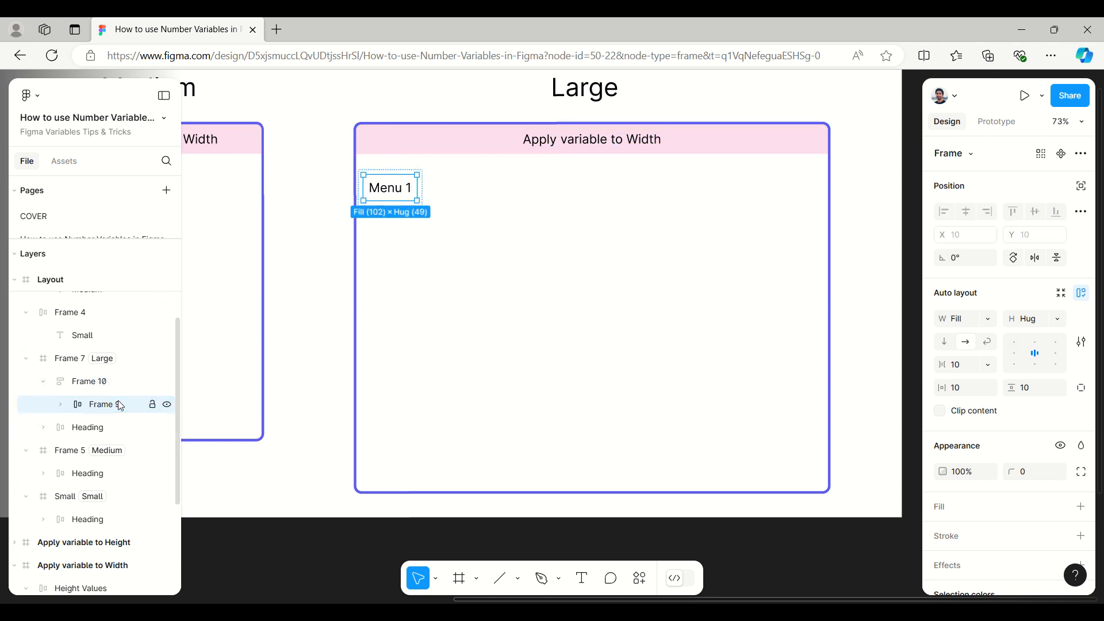
key(ctrl+d)
key(ctrl+d)
key(ctrl+d)
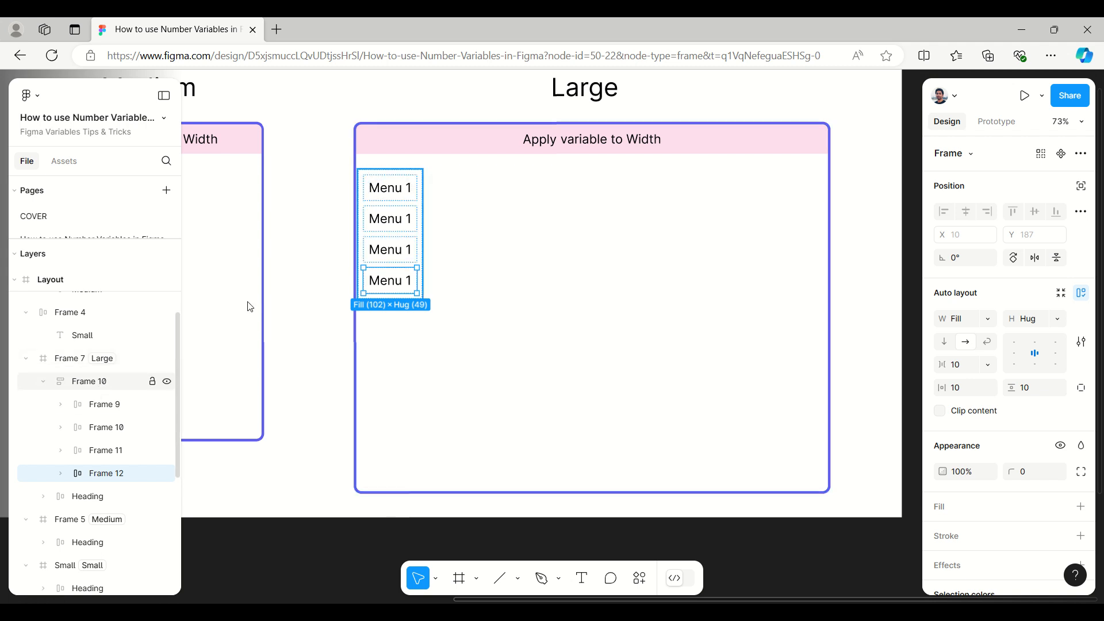
Step: Switch the outer menu frame to horizontal layout and widen it to about 599
click(102, 385)
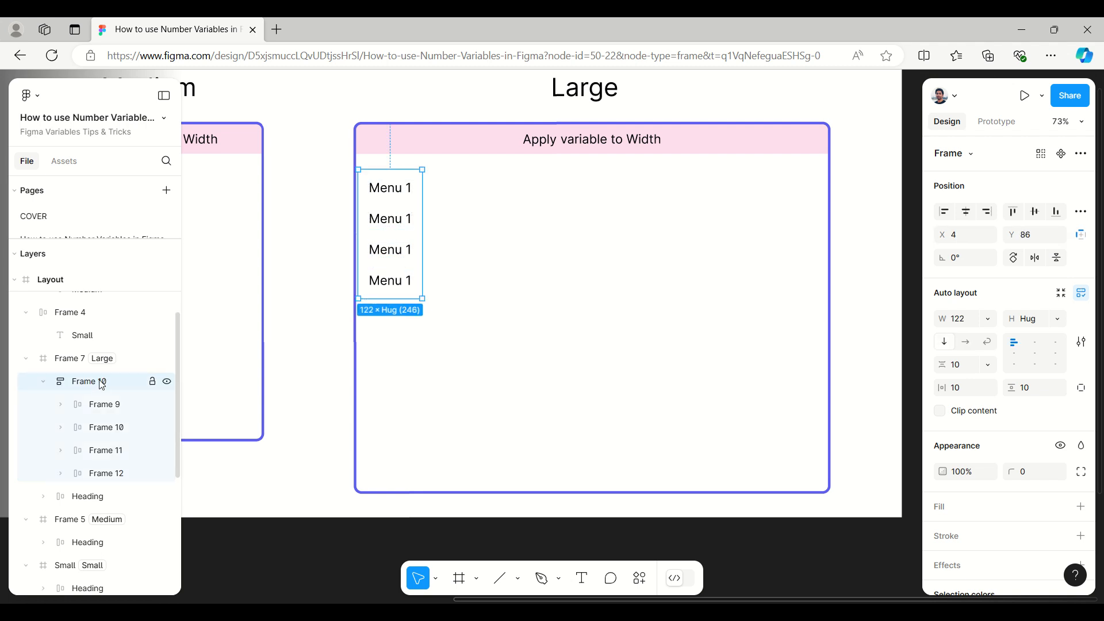
click(970, 345)
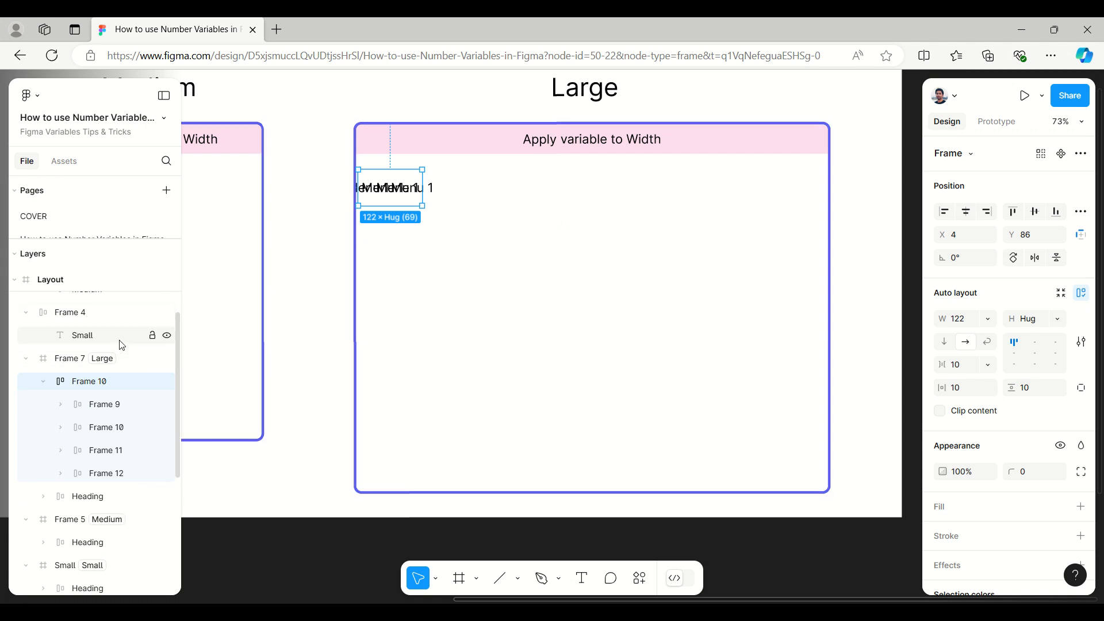
click(990, 318)
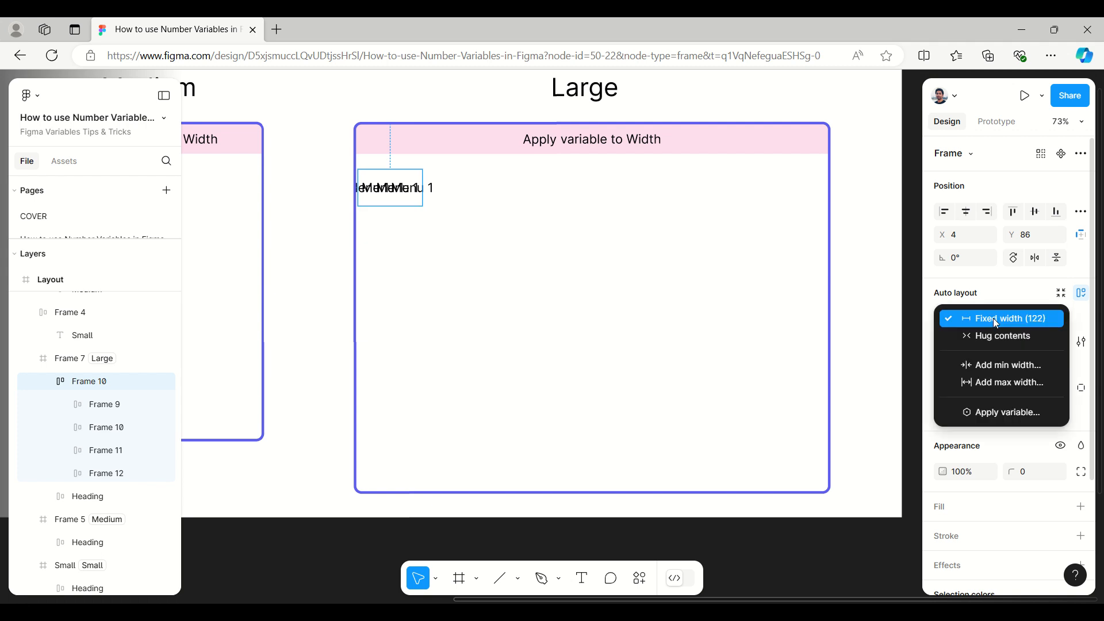
click(997, 337)
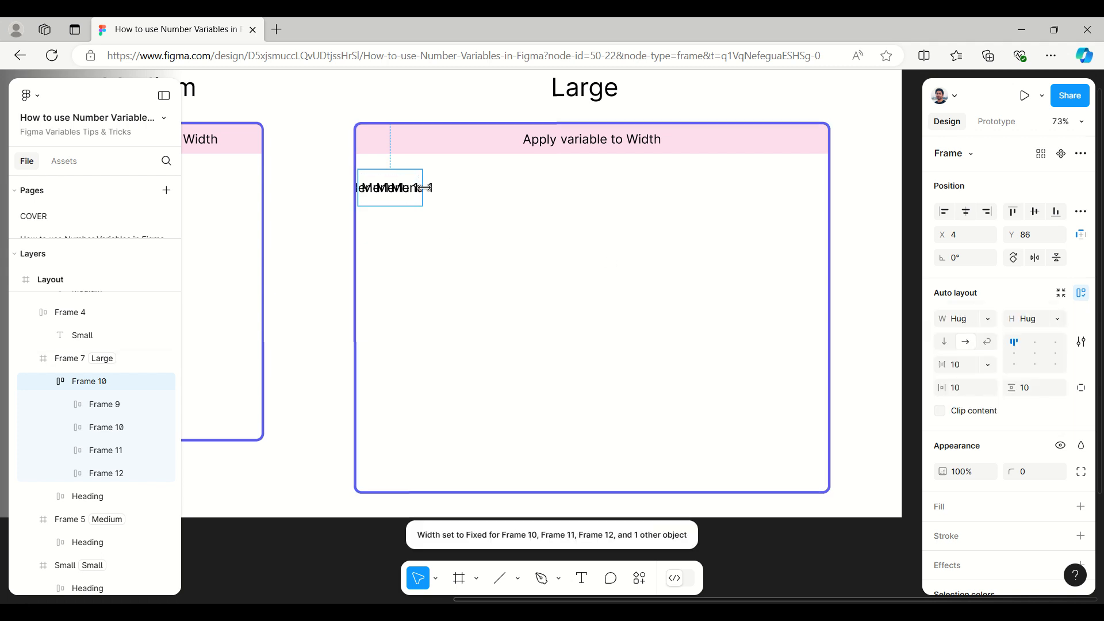
drag(553, 194, 672, 194)
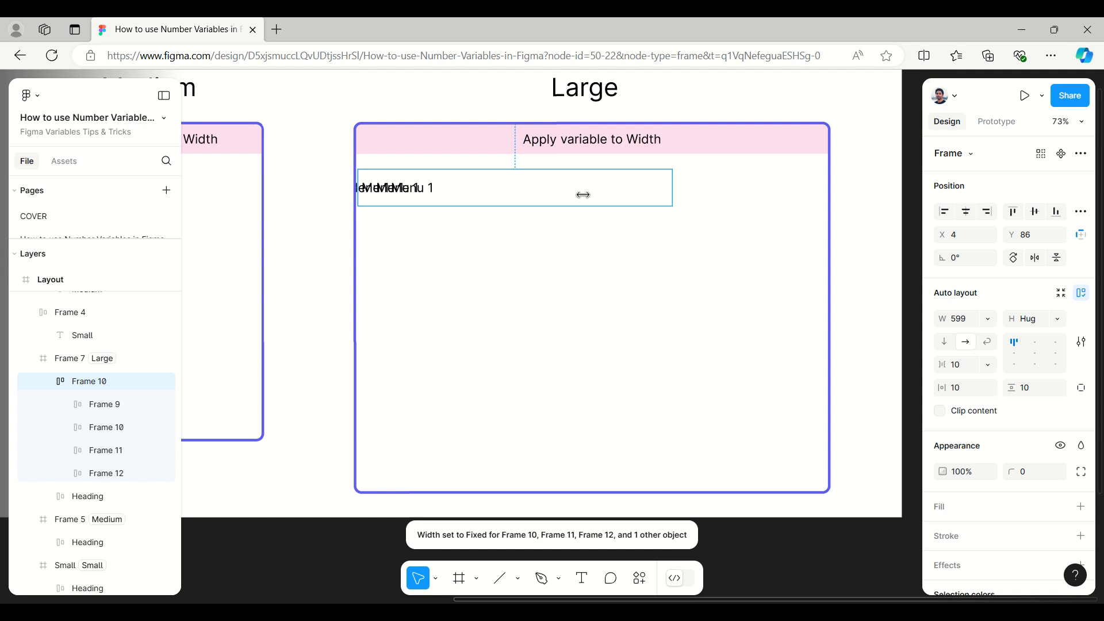
Step: Select all four Menu 1 item frames and widen each to about 130
click(103, 405)
shift+click(109, 431)
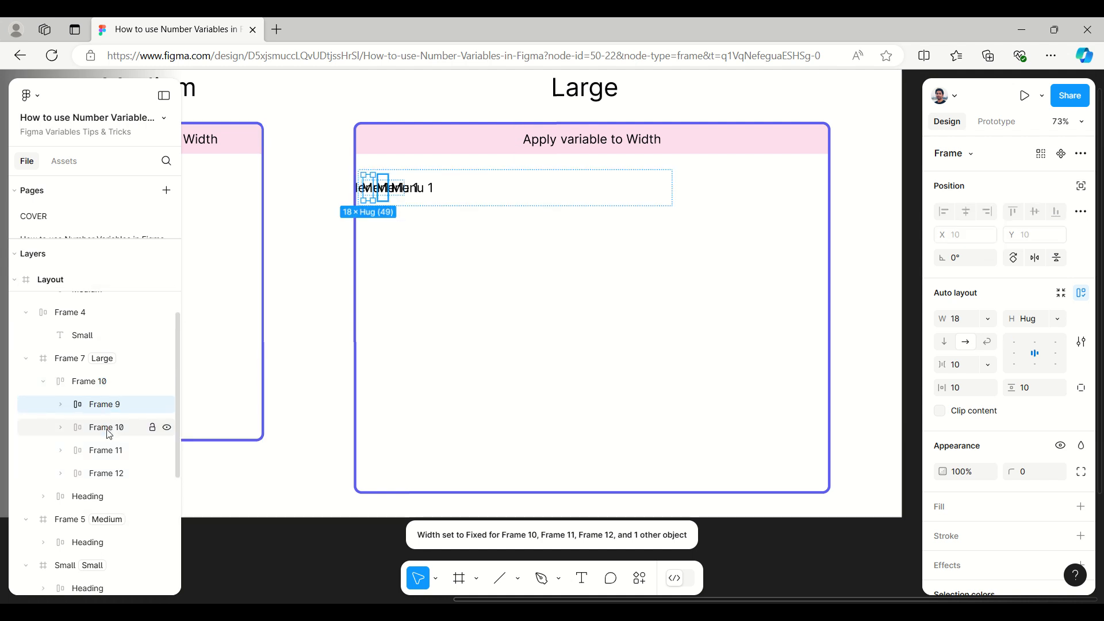
shift+click(109, 451)
shift+click(110, 472)
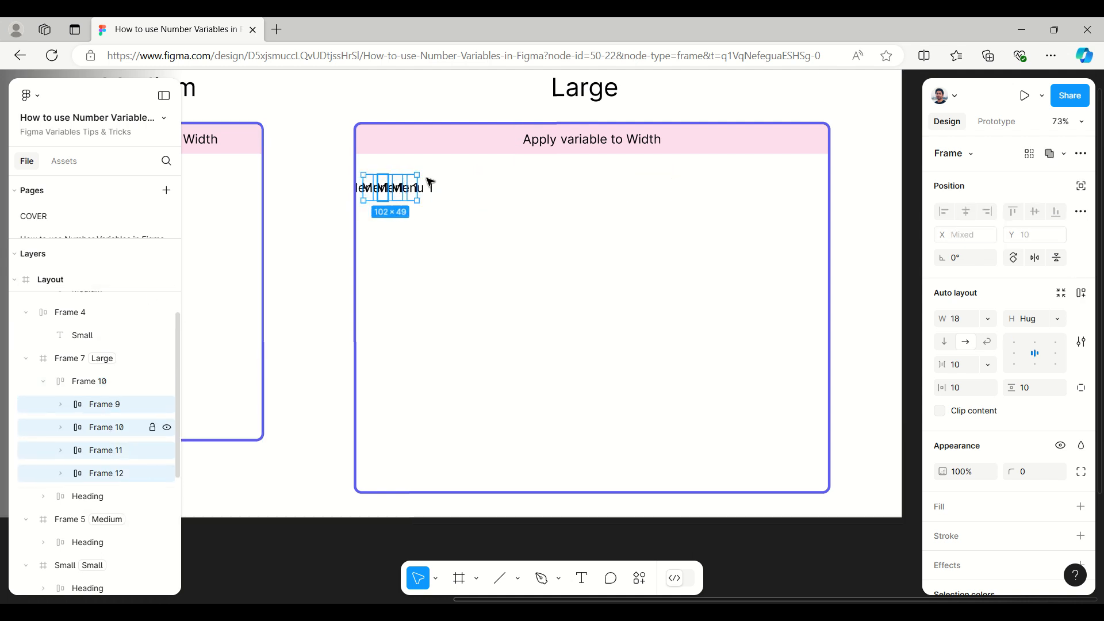
drag(418, 190, 651, 186)
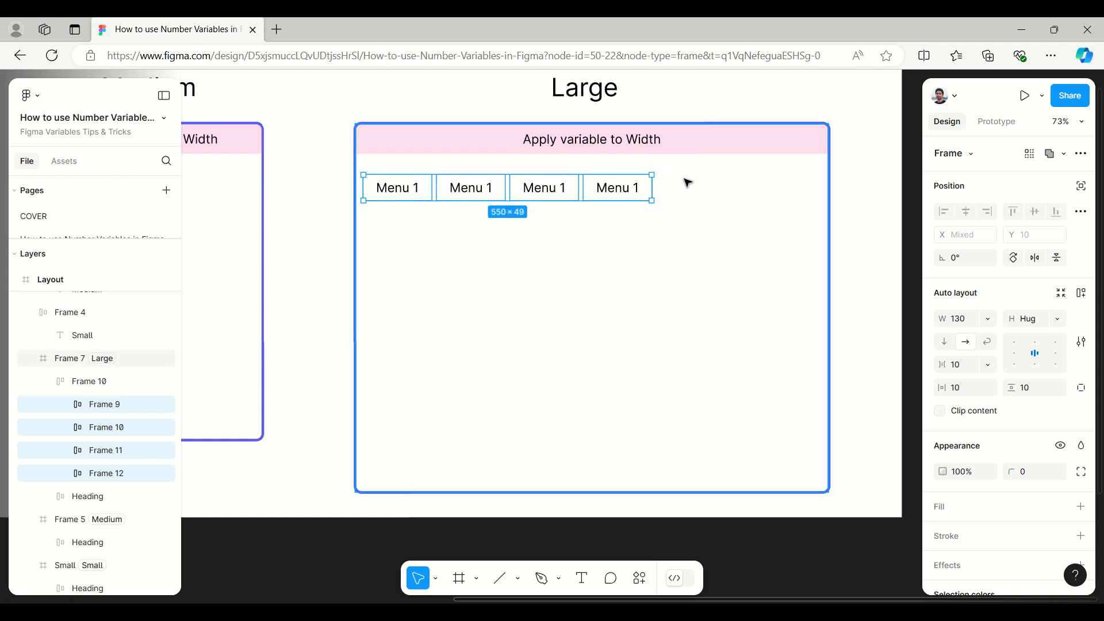
Step: Stretch the menu row to about 896 wide and set its width to hug contents
click(670, 180)
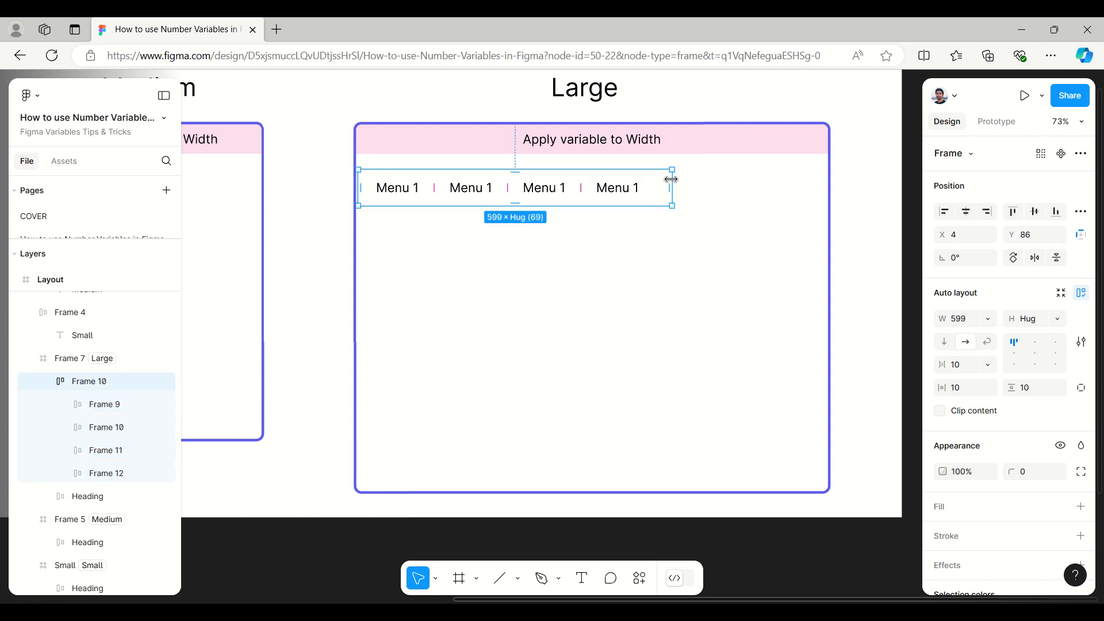
drag(675, 185, 828, 182)
click(988, 319)
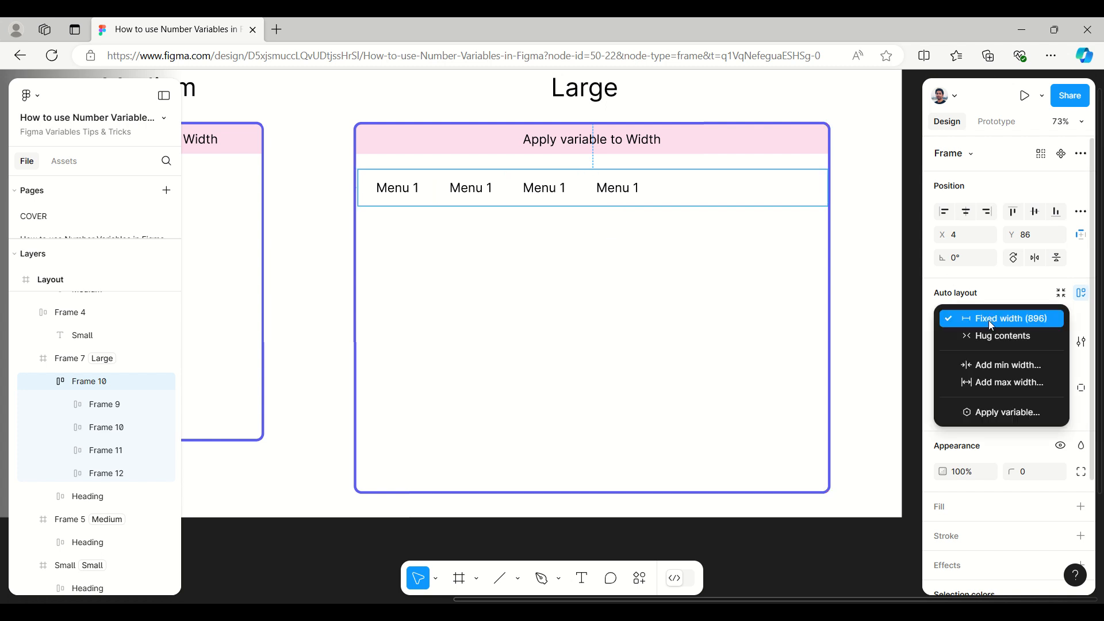
click(988, 338)
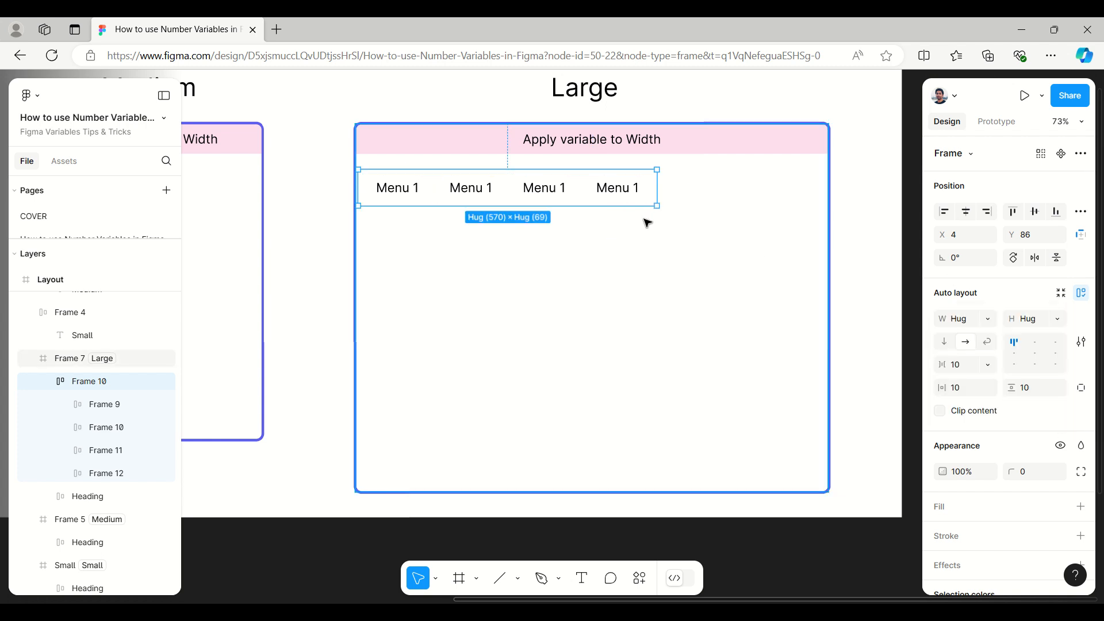
Step: Duplicate the last Menu 1 item twice to extend the Large frame's menu row
double_click(624, 192)
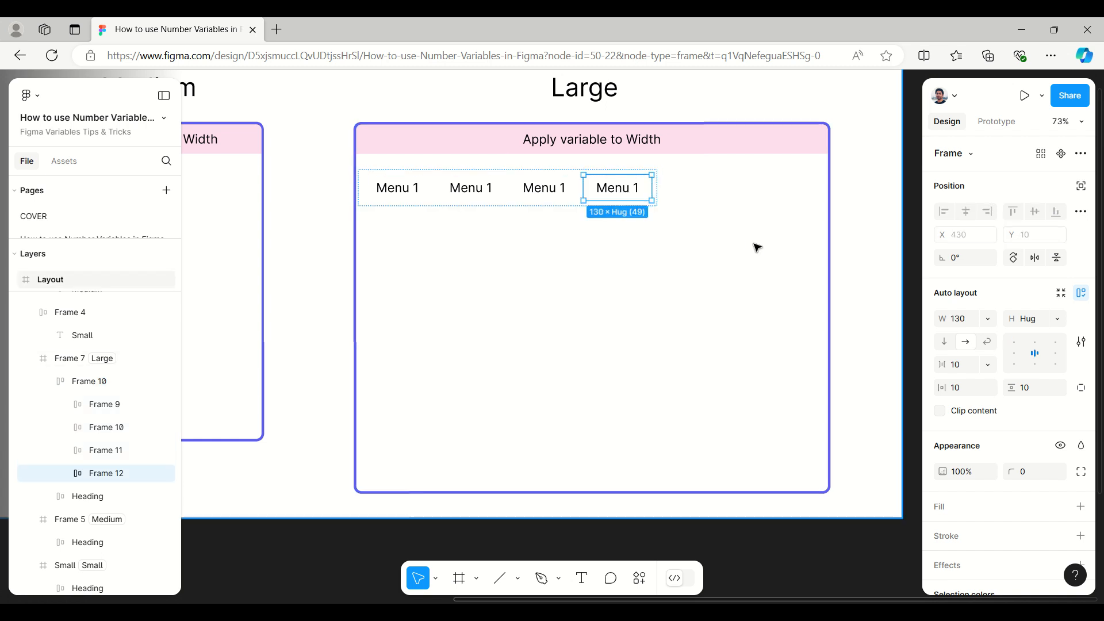
key(ctrl+d)
key(ctrl+d)
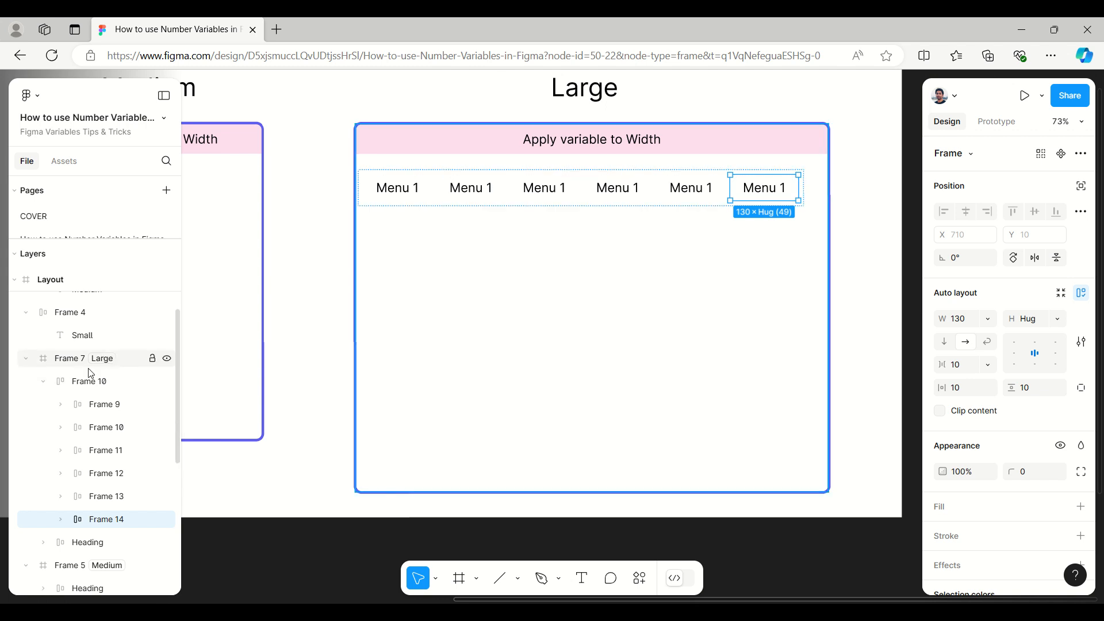
Step: Try stretching the six-item menu row to about 886 wide, and return its width to hug contents
click(87, 383)
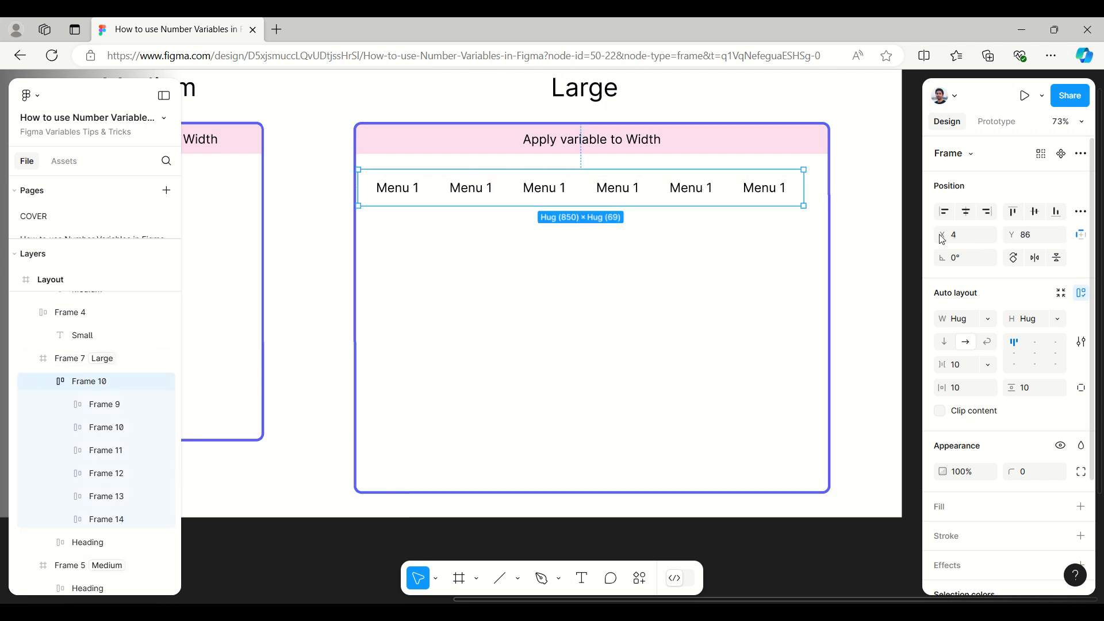
drag(803, 185, 823, 185)
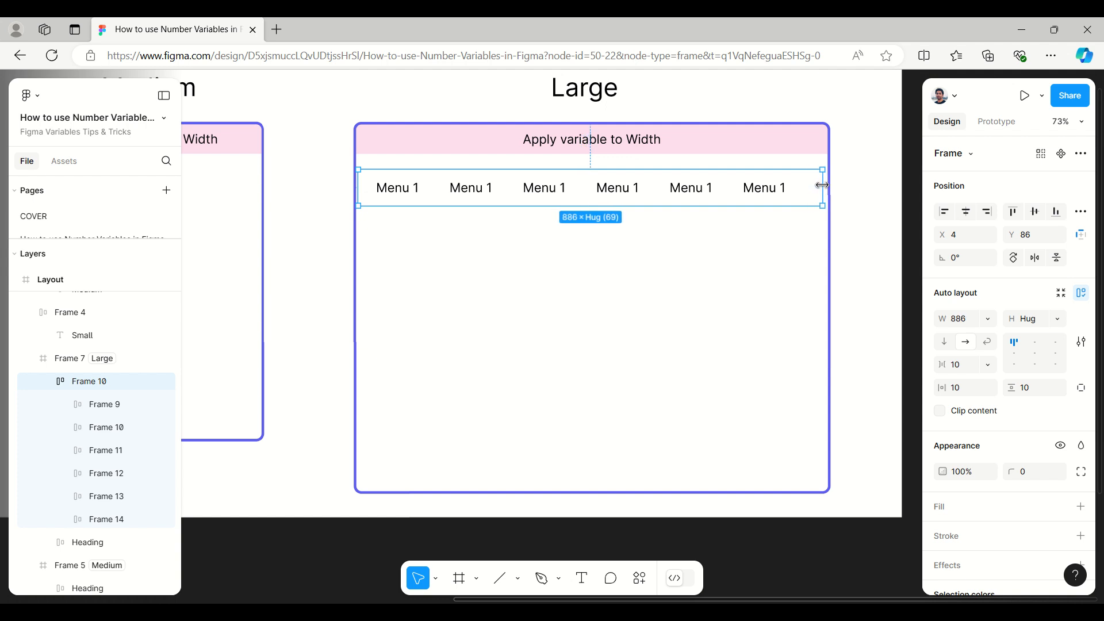
click(989, 319)
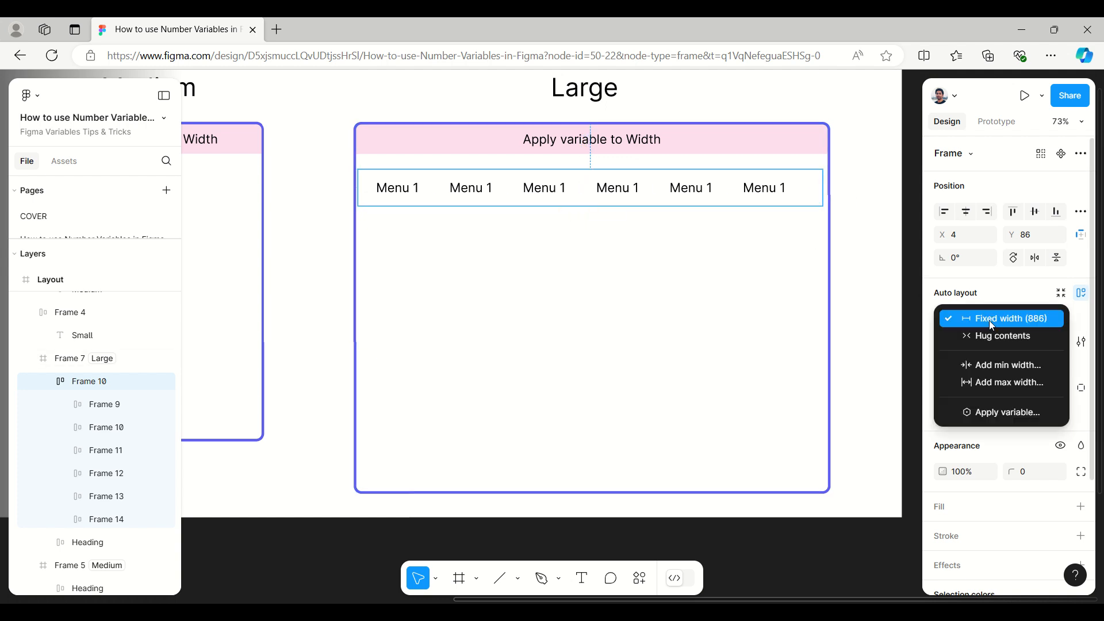
click(995, 336)
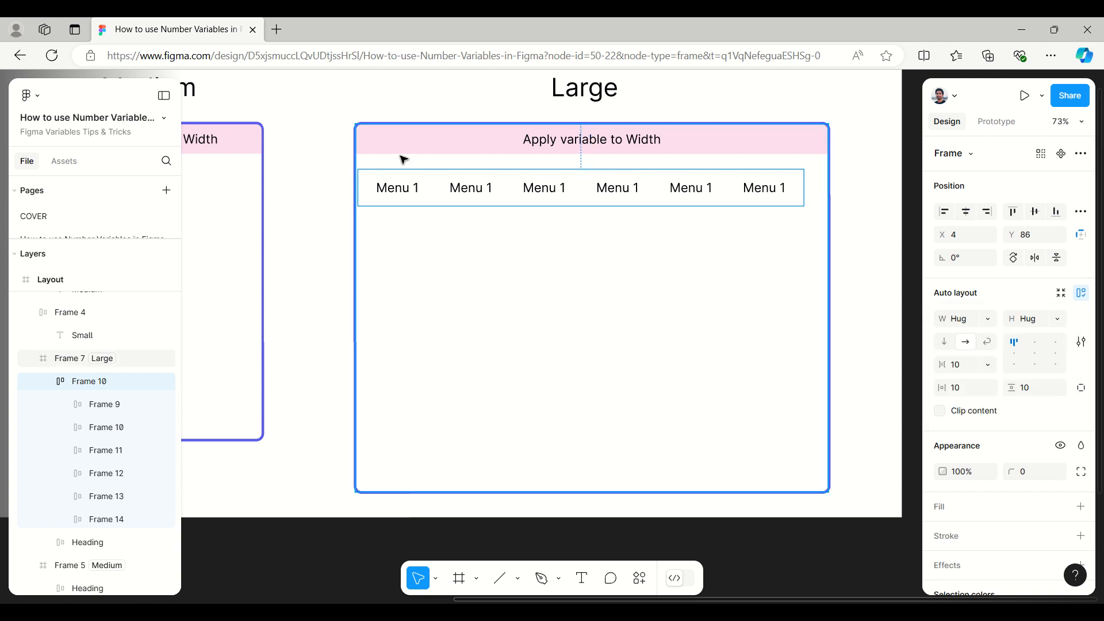
Step: Copy the Large frame's menu row to just below the Medium frame's heading bar, at about X 562, Y 207
scroll(849, 260, down, 3)
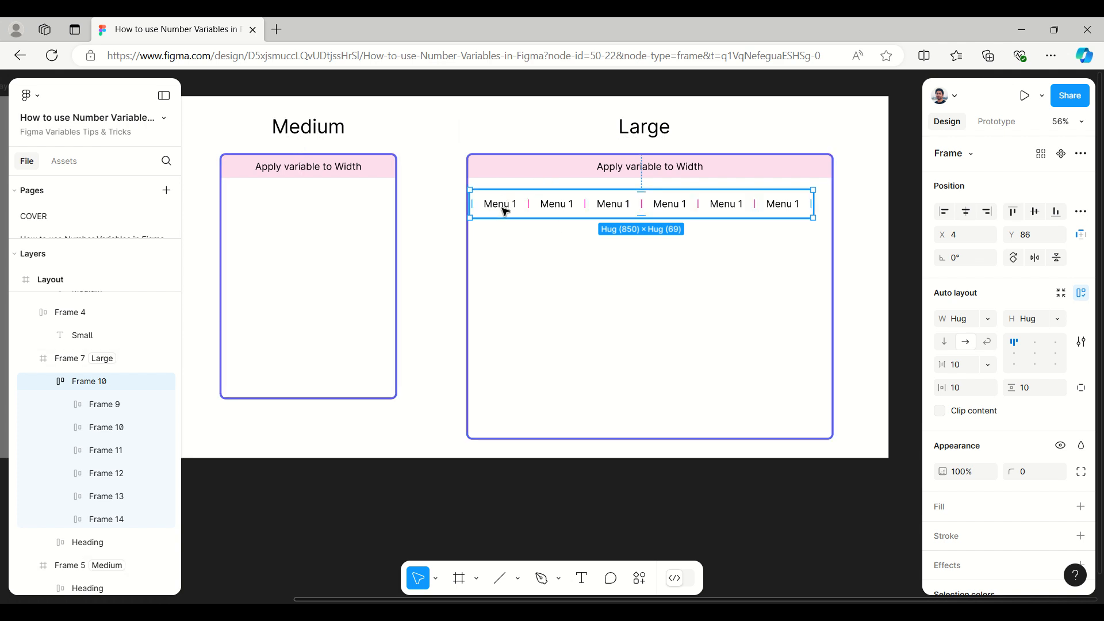
drag(506, 210, 258, 199)
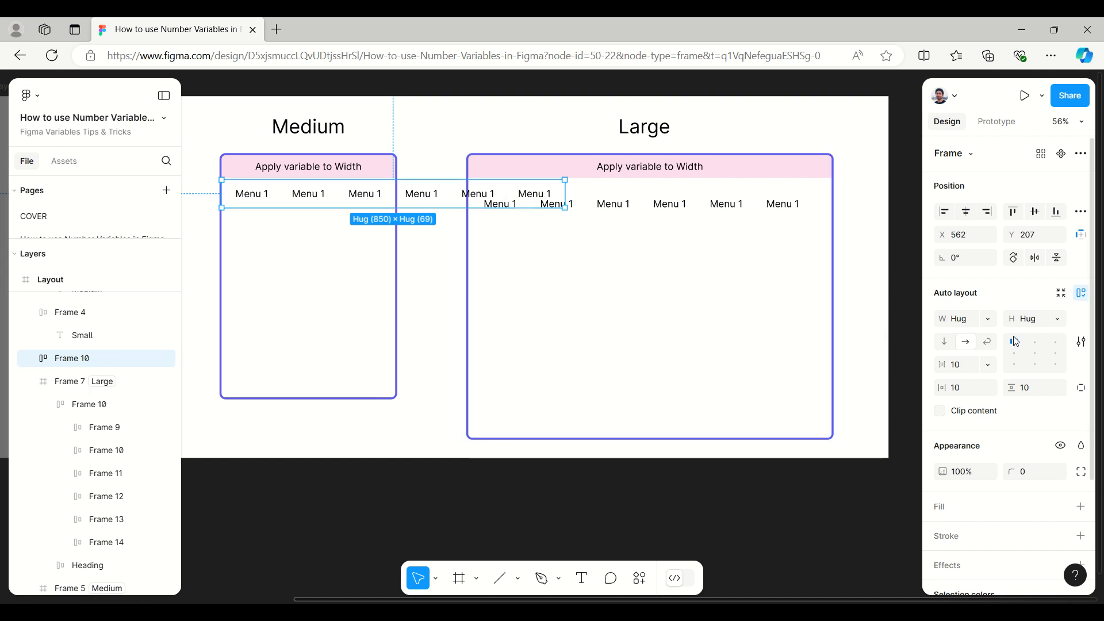
scroll(1001, 286, down, 3)
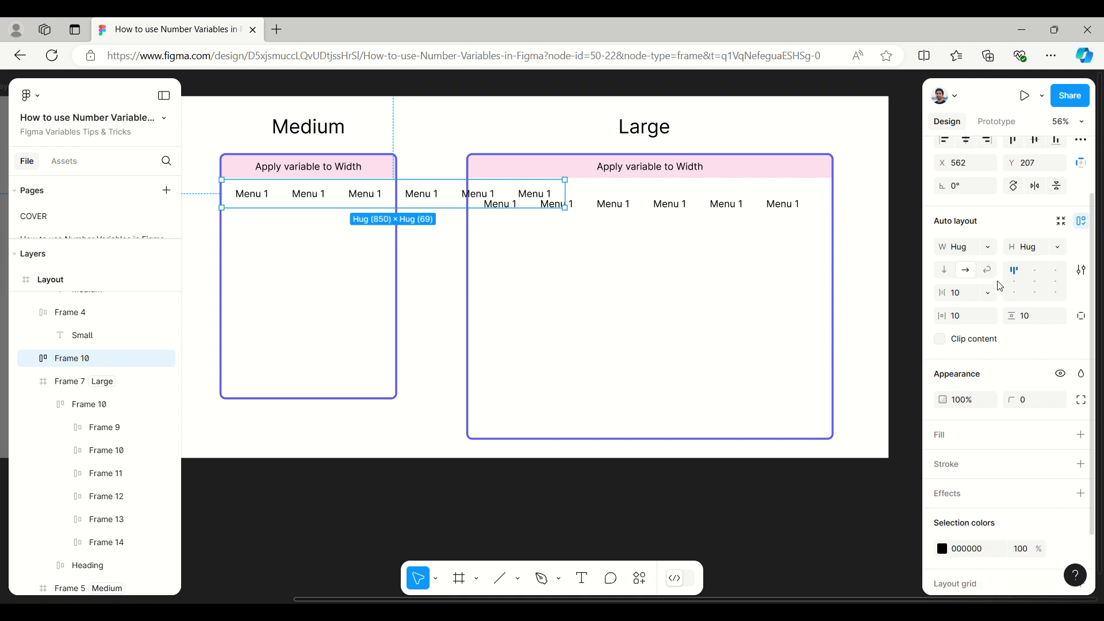
Step: Try applying the Width number variable from the Example group to the width of the Medium frame's menu row
scroll(999, 285, up, 1)
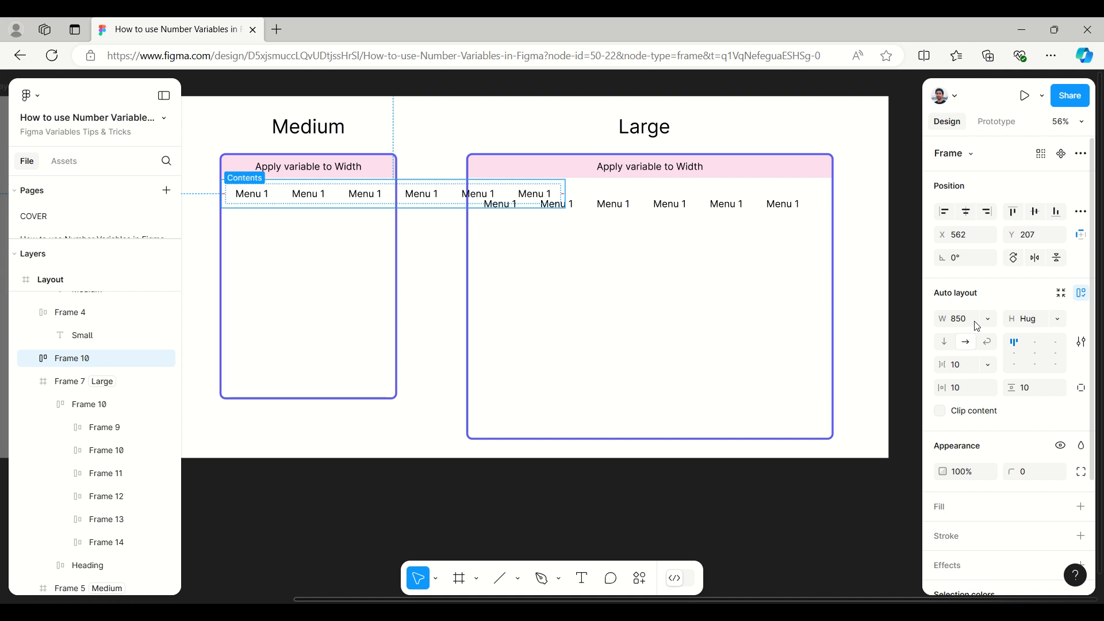
click(978, 327)
click(989, 320)
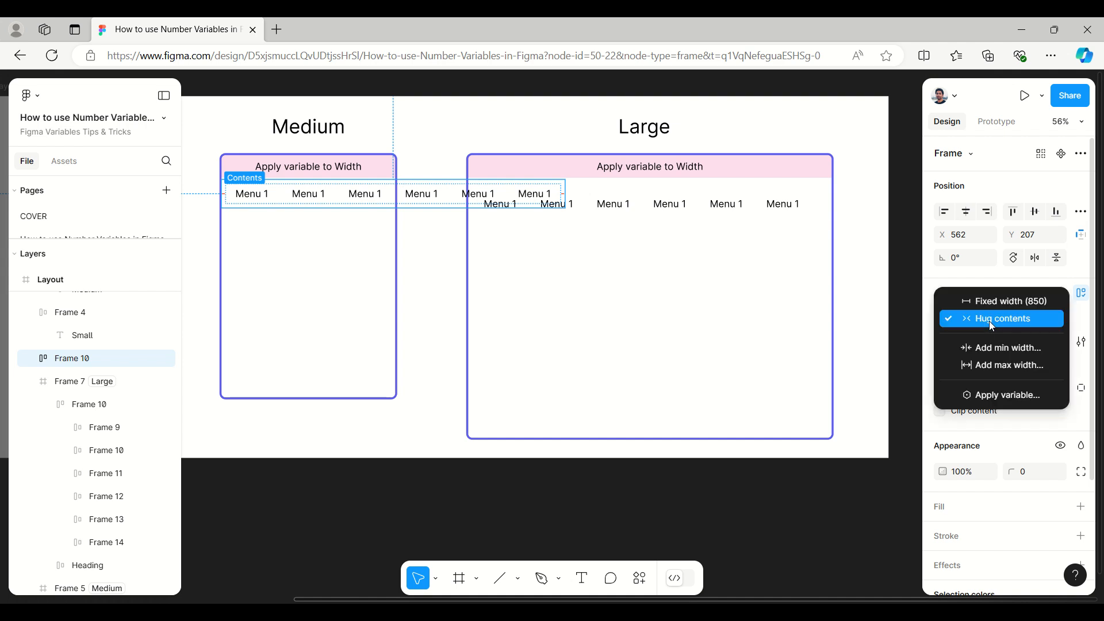
click(1000, 397)
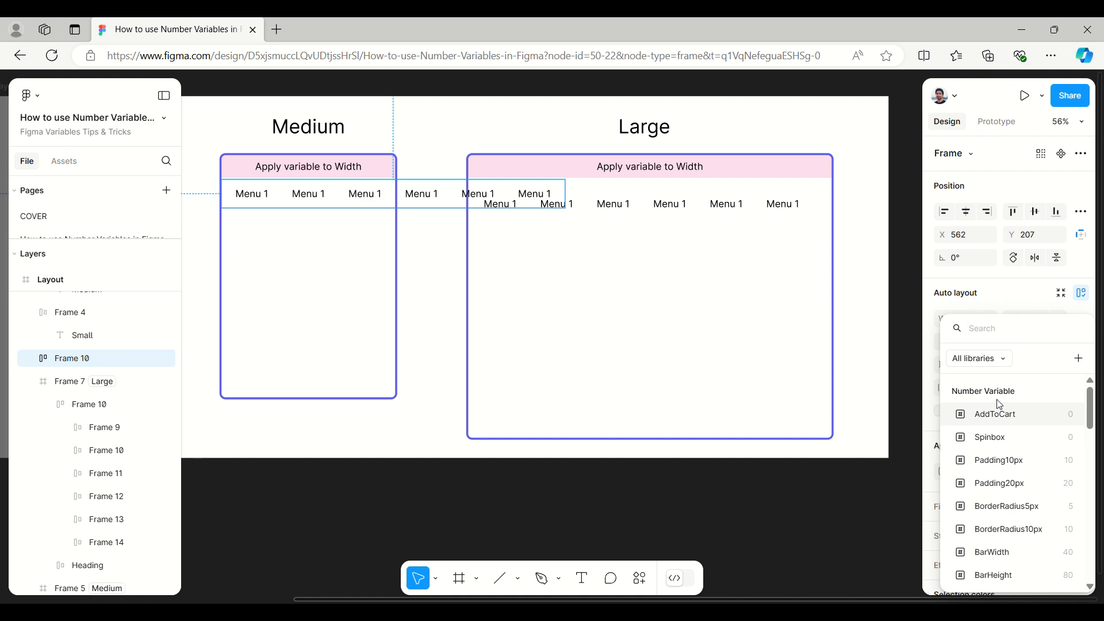
scroll(1000, 404, down, 5)
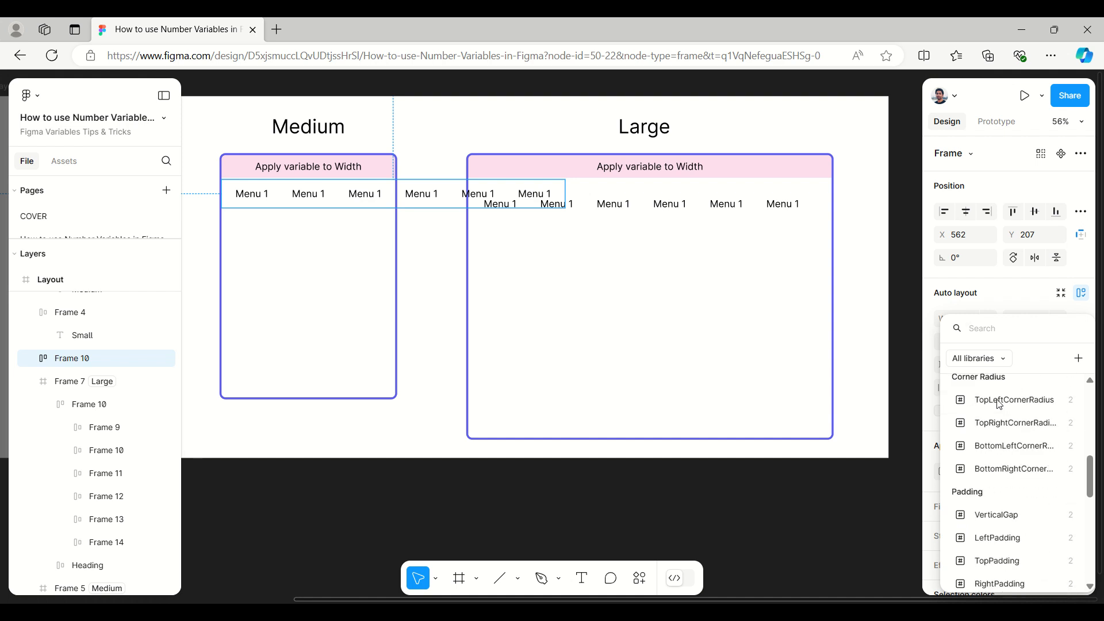
scroll(1000, 404, down, 10)
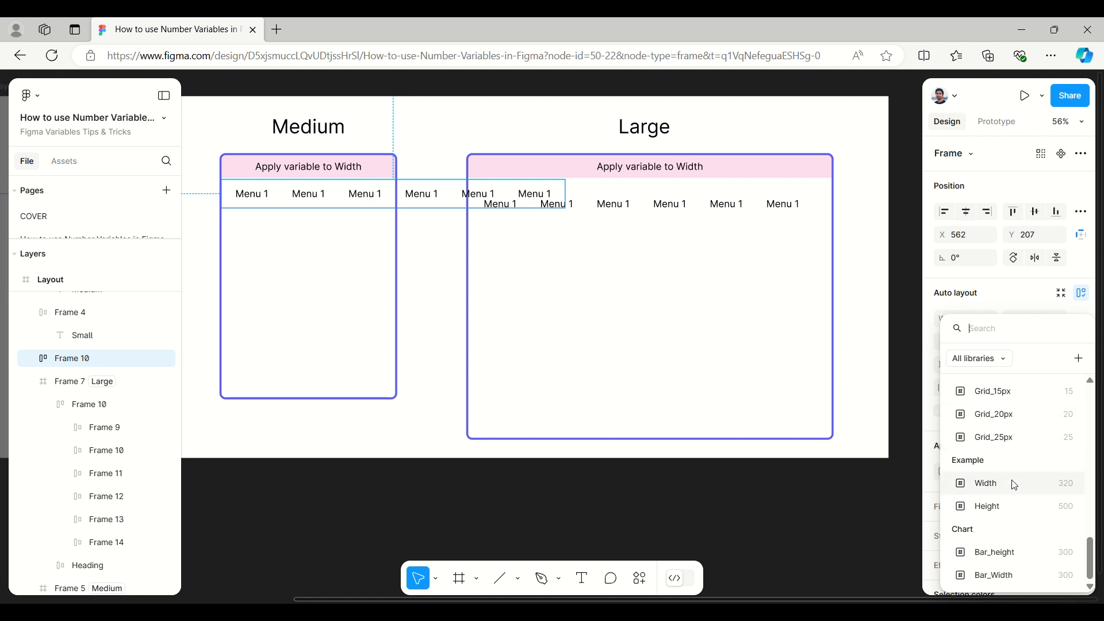
click(1015, 486)
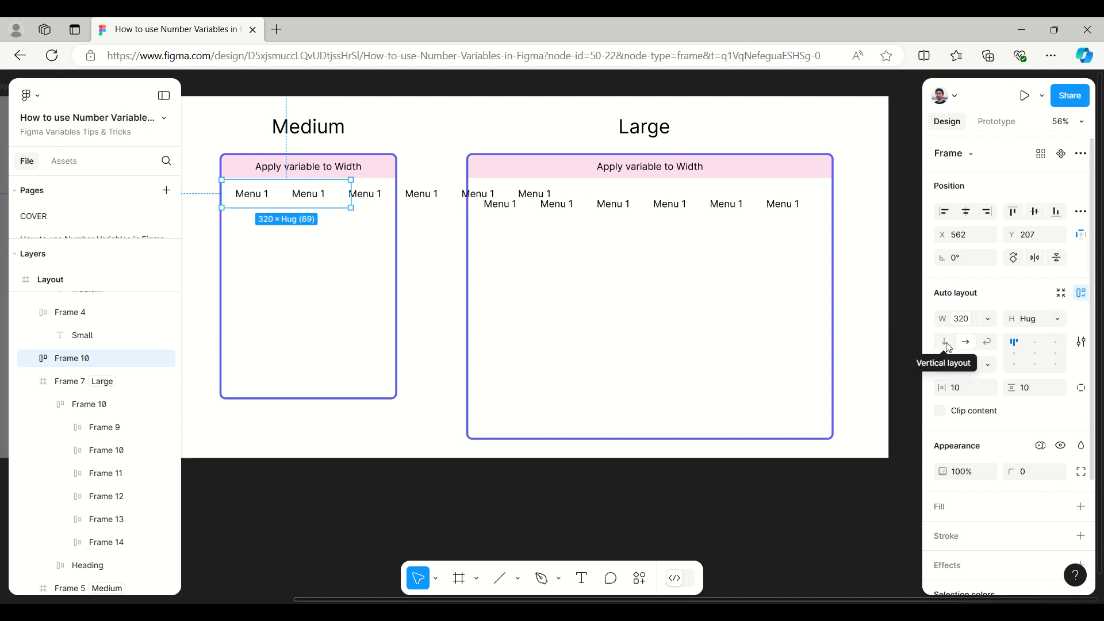
Step: Set the width of the Medium frame's menu row to 400
click(989, 320)
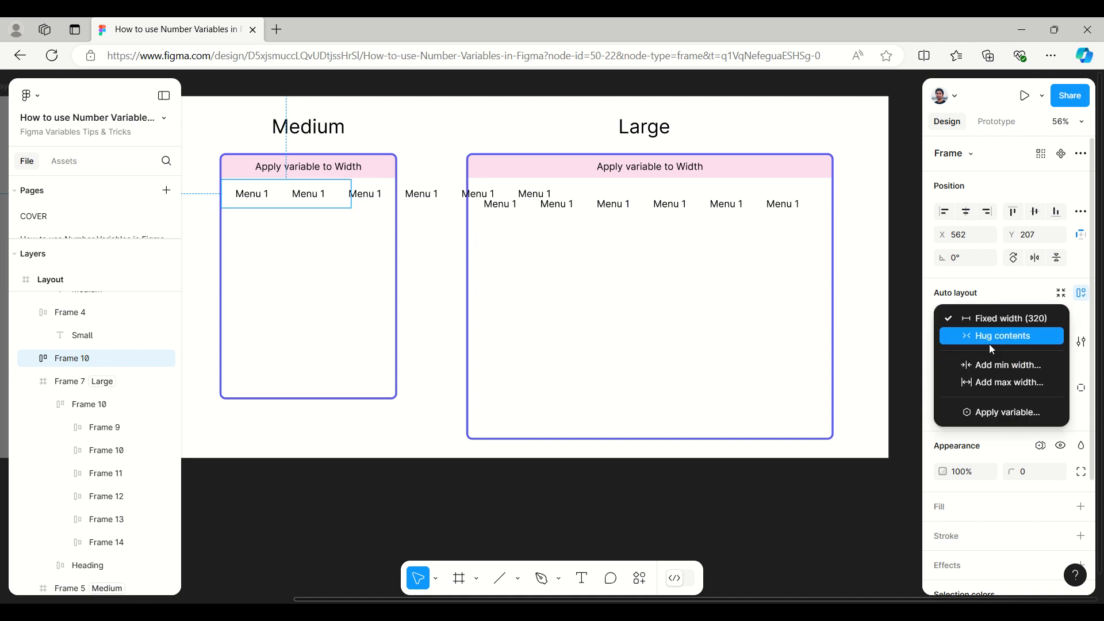
click(986, 301)
click(986, 318)
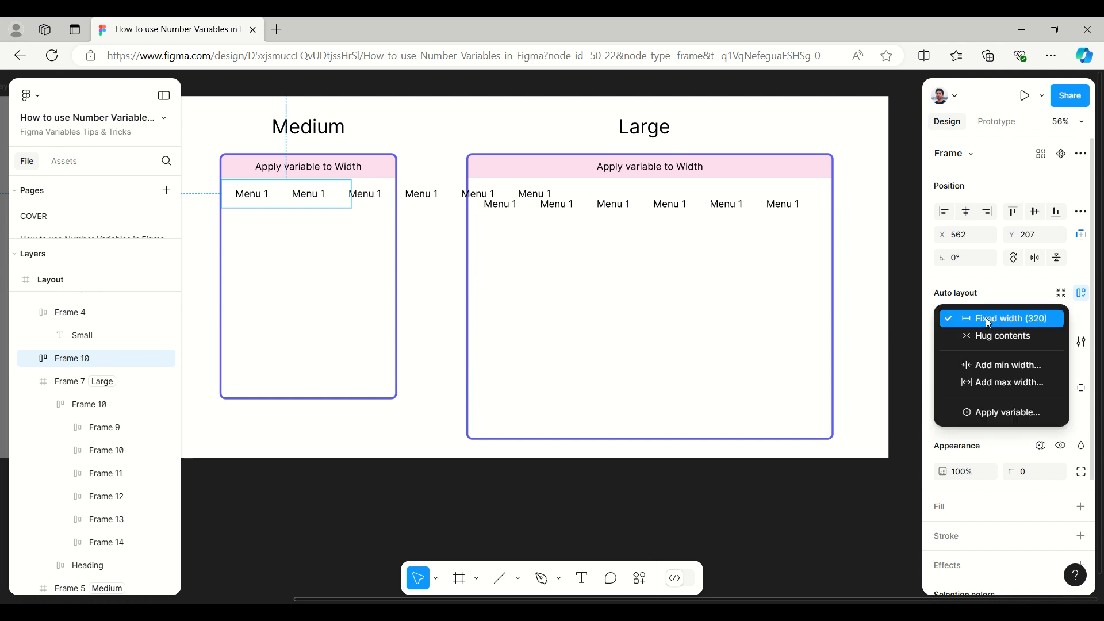
click(988, 320)
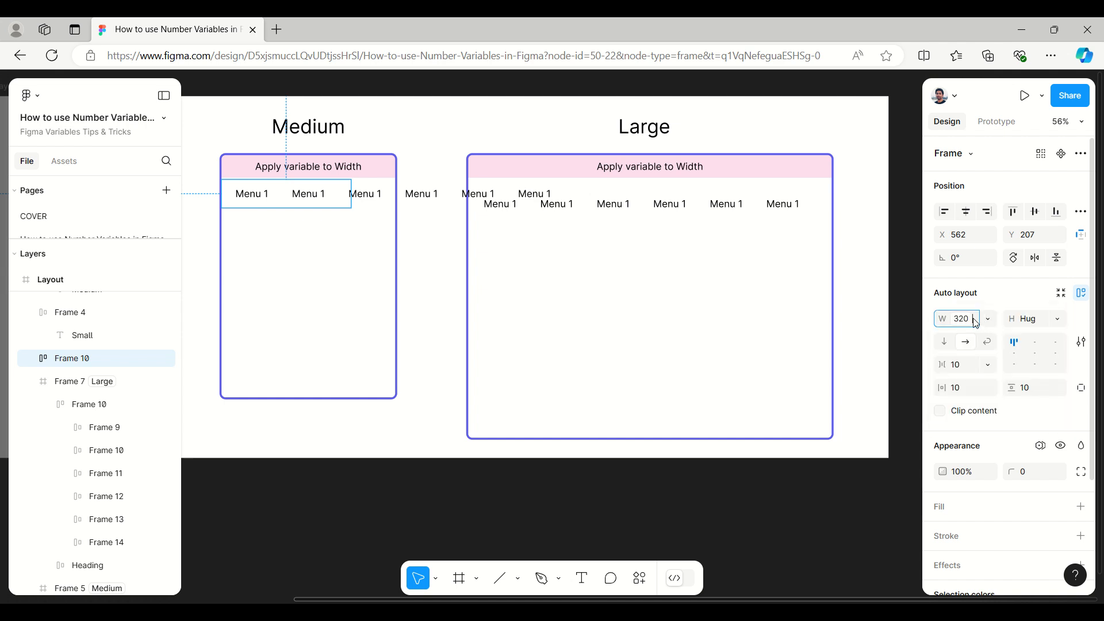
click(976, 323)
text(400)
key(Return)
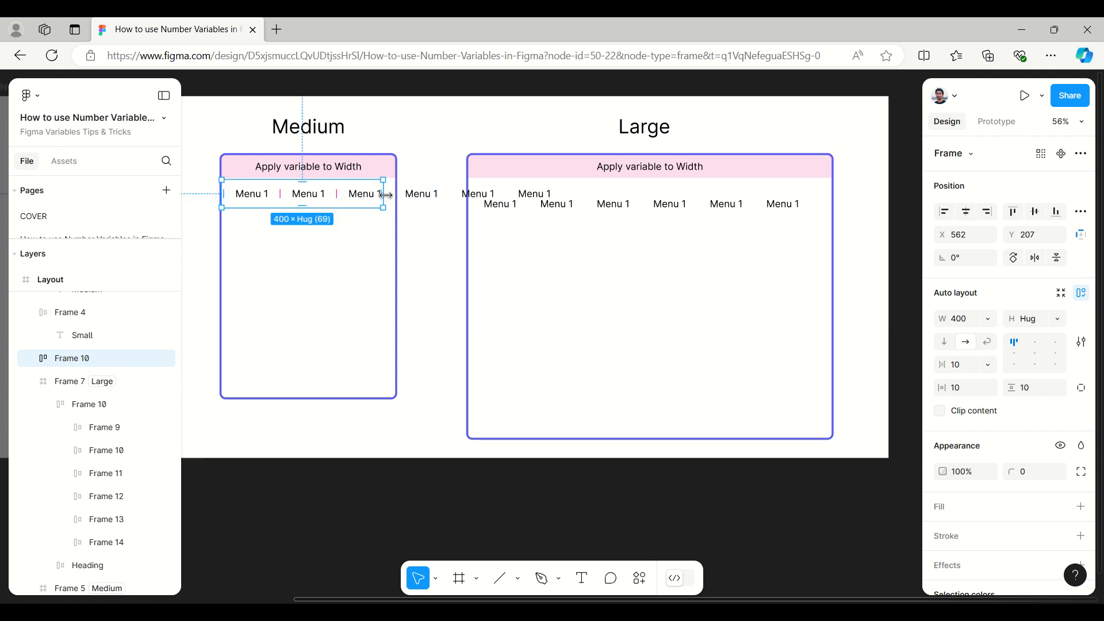
Step: Switch the Medium frame's menu row to vertical layout and widen it to 430 to match the frame
click(945, 344)
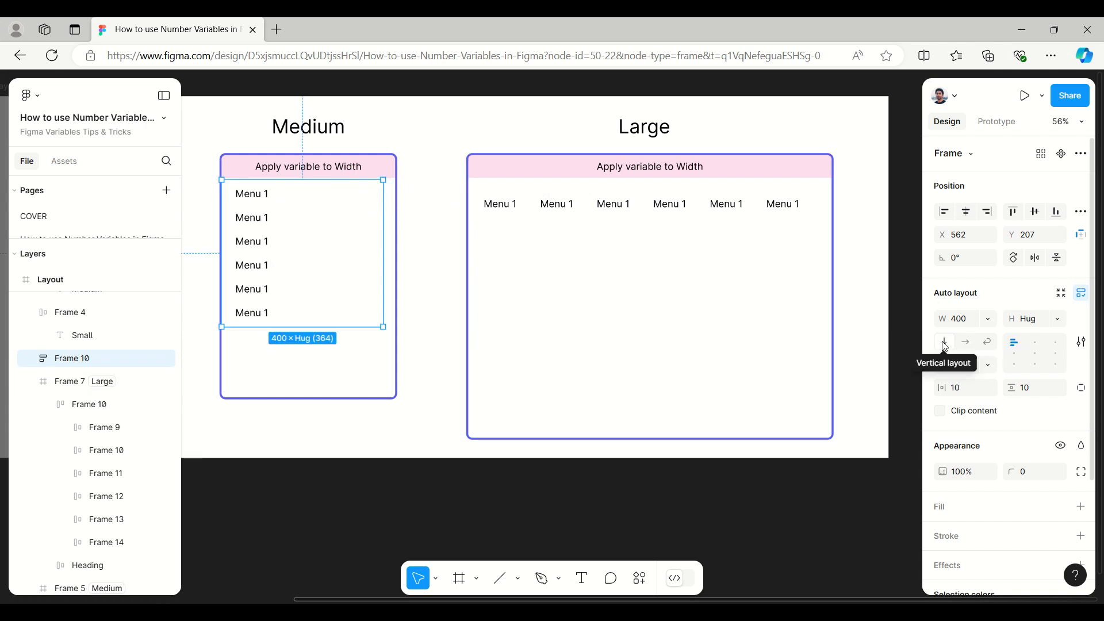
click(966, 345)
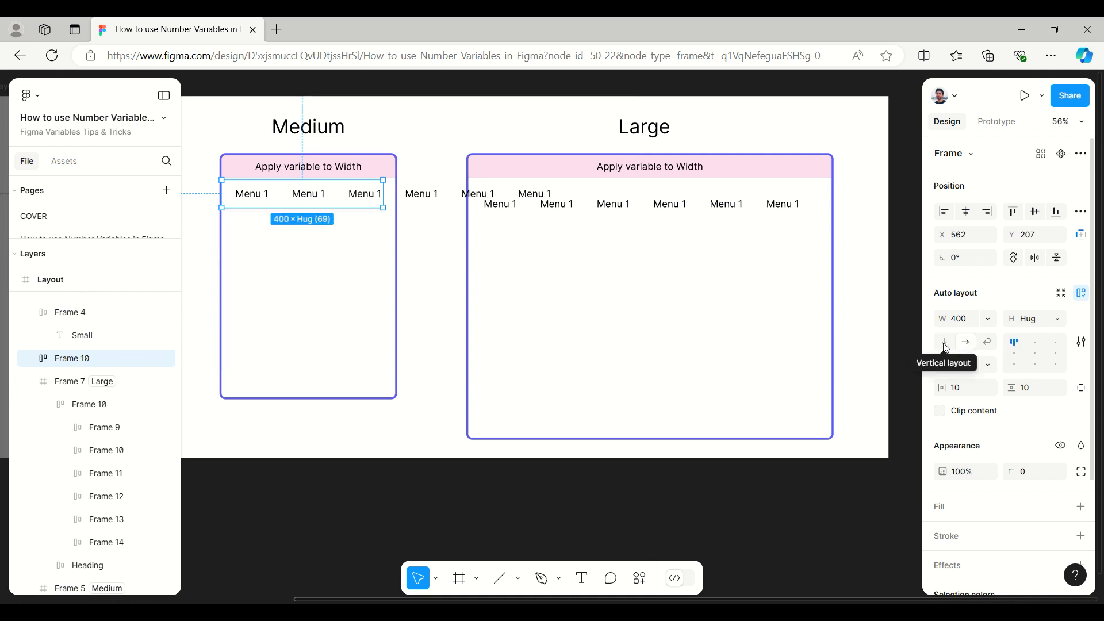
click(947, 344)
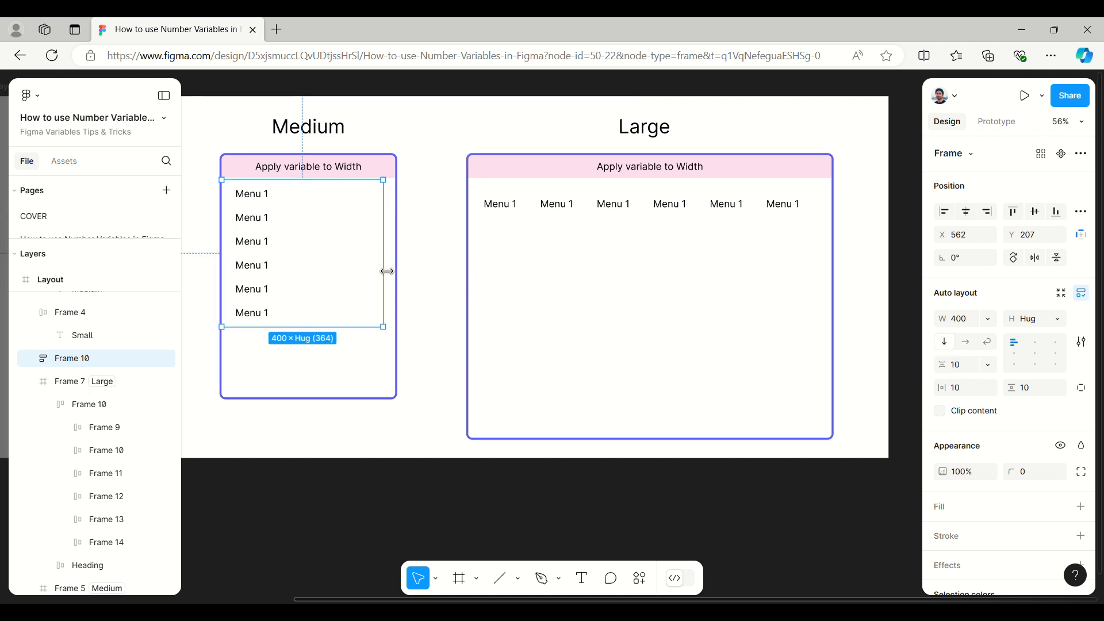
drag(385, 269, 395, 270)
Step: Copy the Medium frame's vertical menu to just below the Small frame's heading bar, at about X 61, Y 207
scroll(848, 314, down, 3)
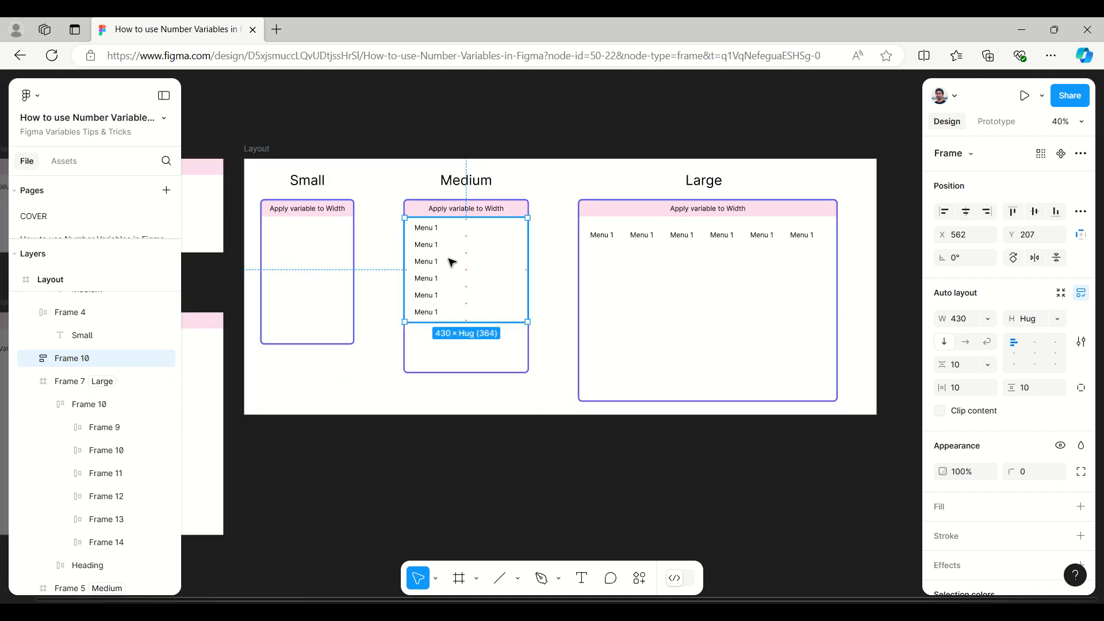
drag(429, 261, 317, 263)
drag(311, 257, 311, 257)
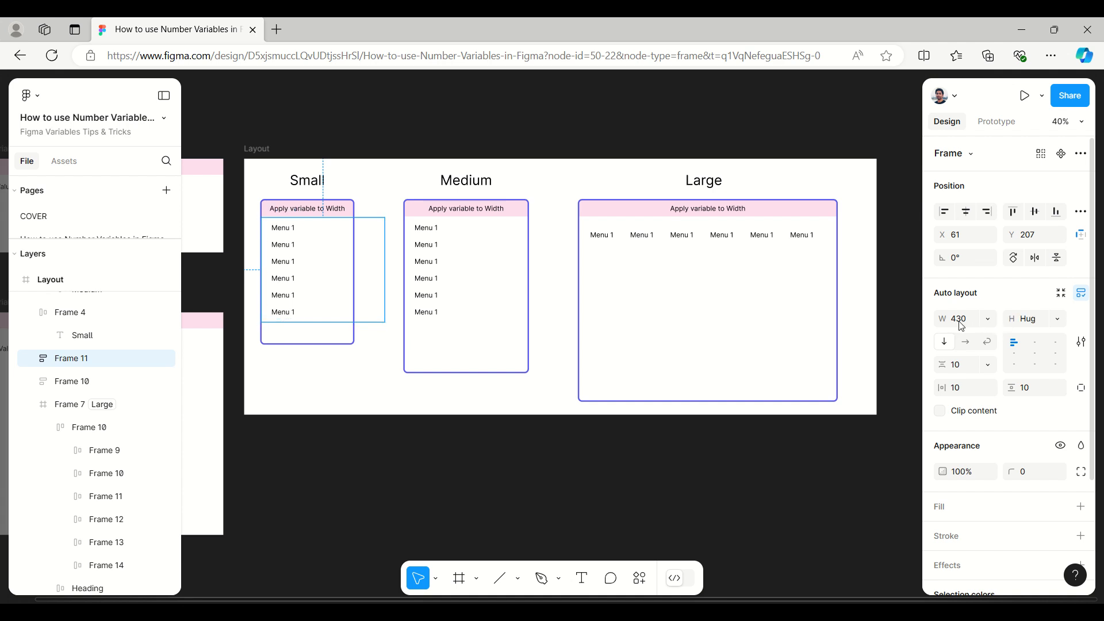
Step: Apply the Width number variable from the Example group to the width of the Small frame's menu
click(988, 319)
click(990, 408)
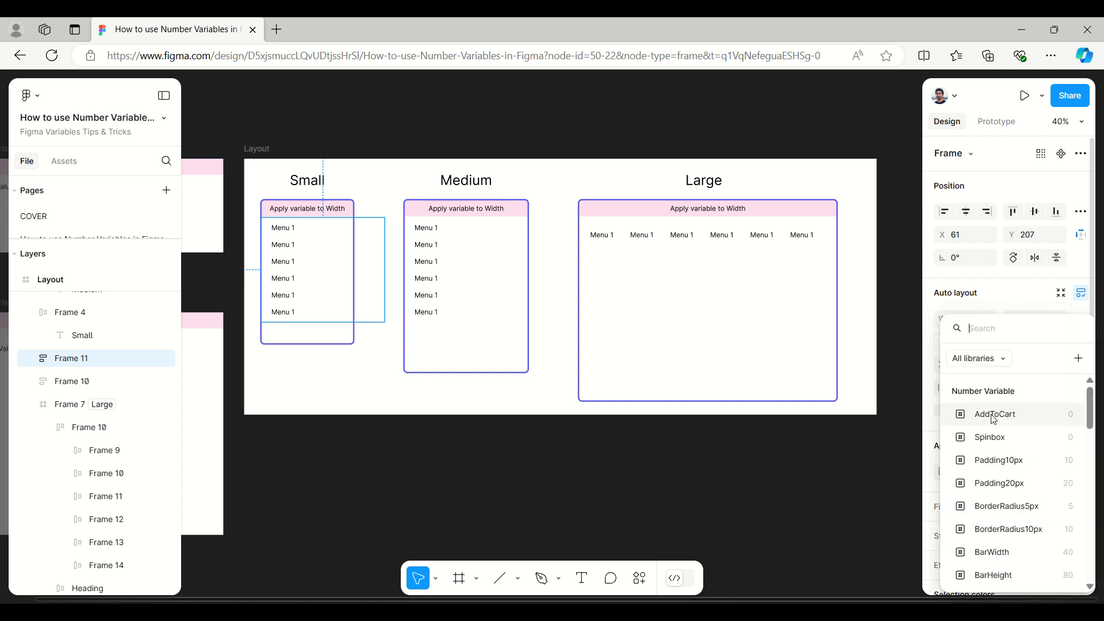
scroll(994, 418, down, 10)
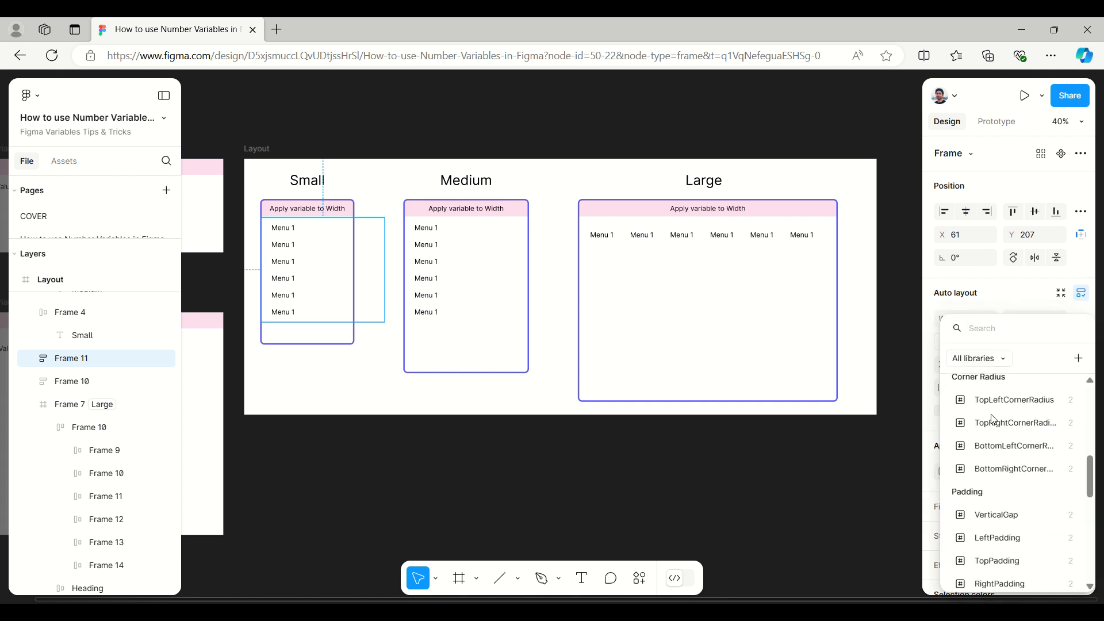
scroll(994, 418, down, 5)
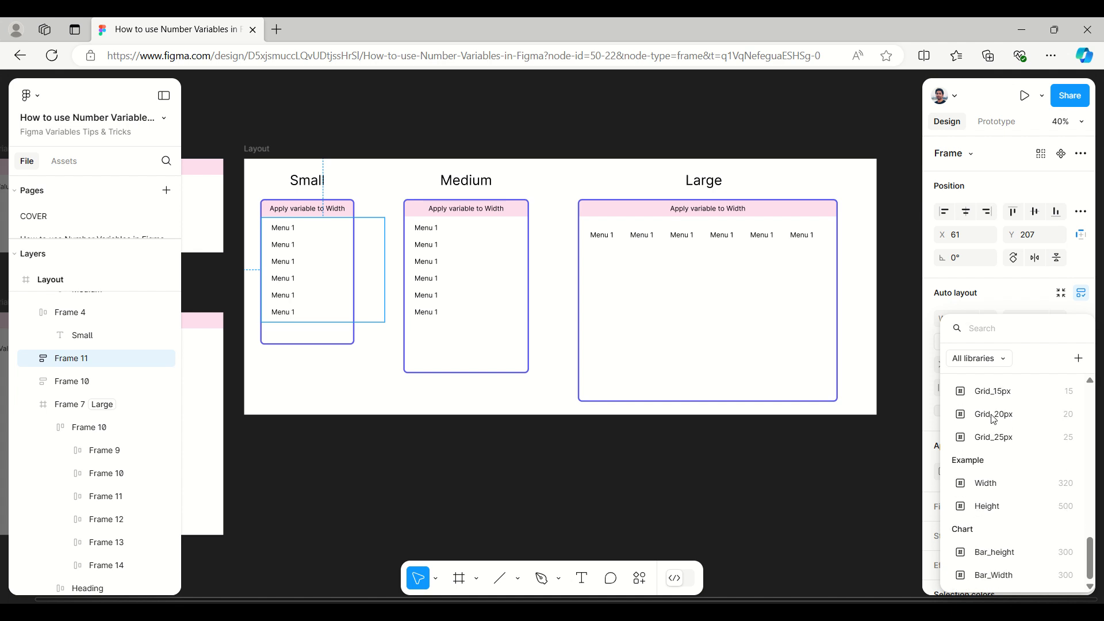
click(1005, 483)
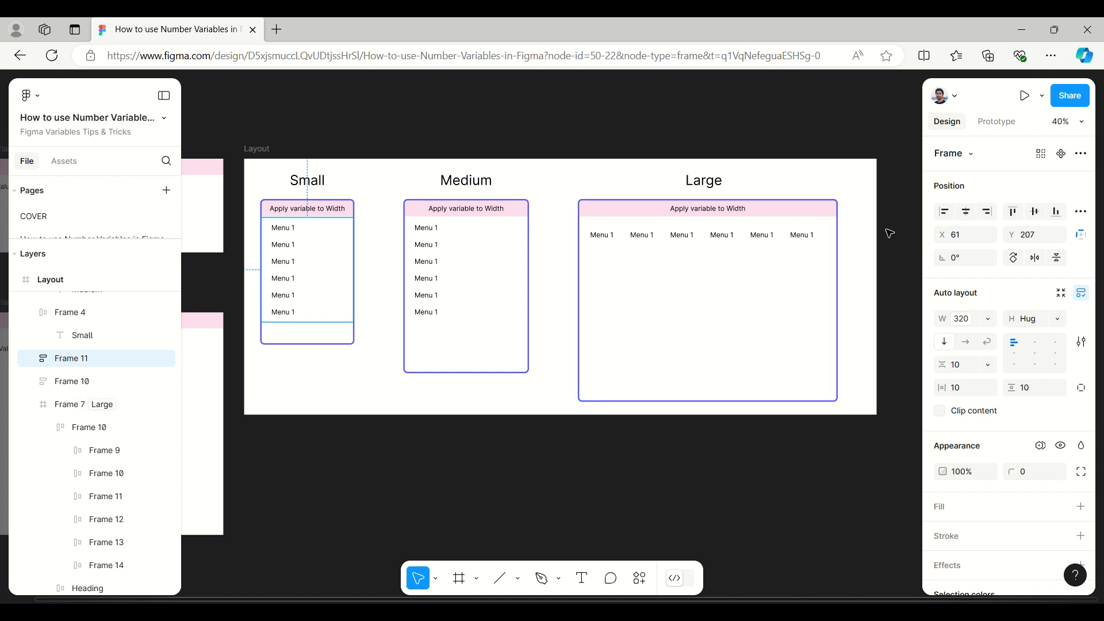
Step: Draw a new frame about 2214 × 660 below the Layout frame, matching its width
scroll(890, 233, down, 3)
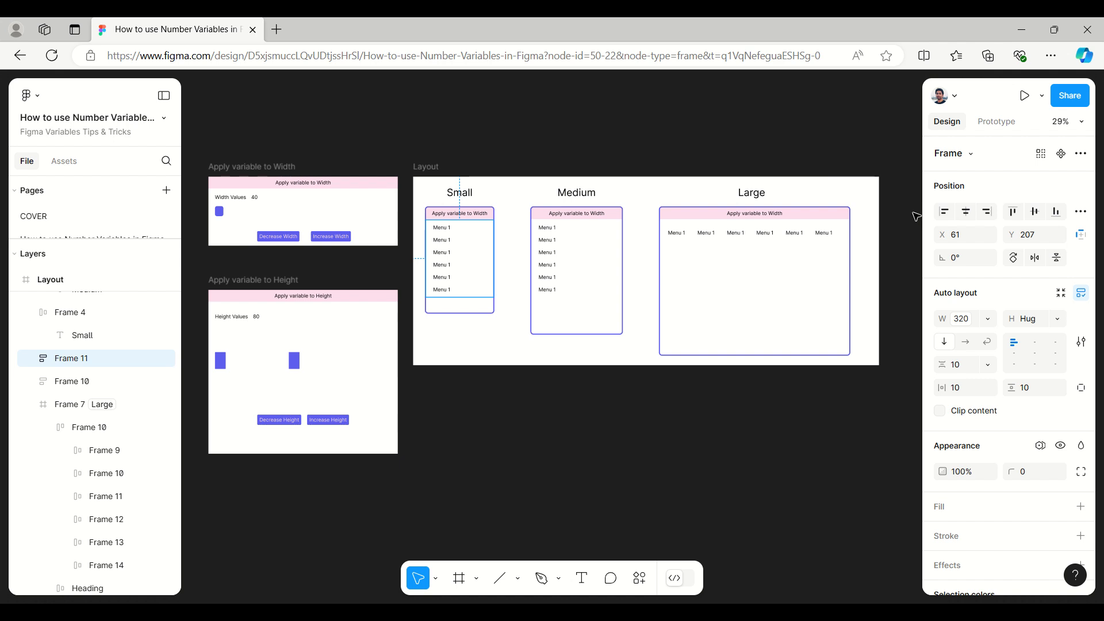
scroll(909, 213, up, 3)
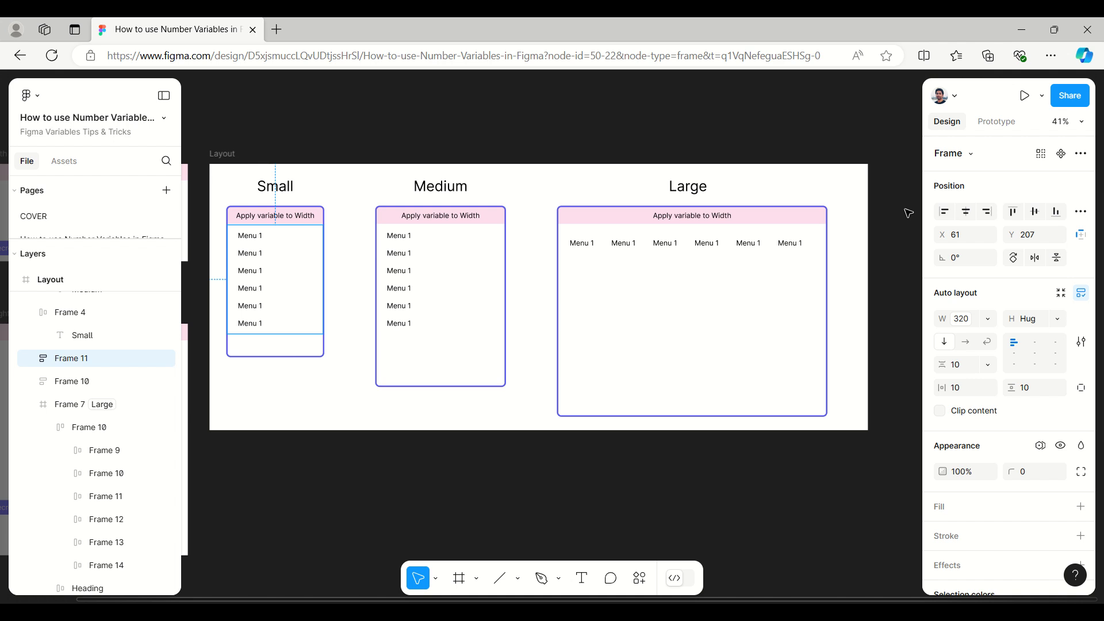
scroll(521, 170, down, 4)
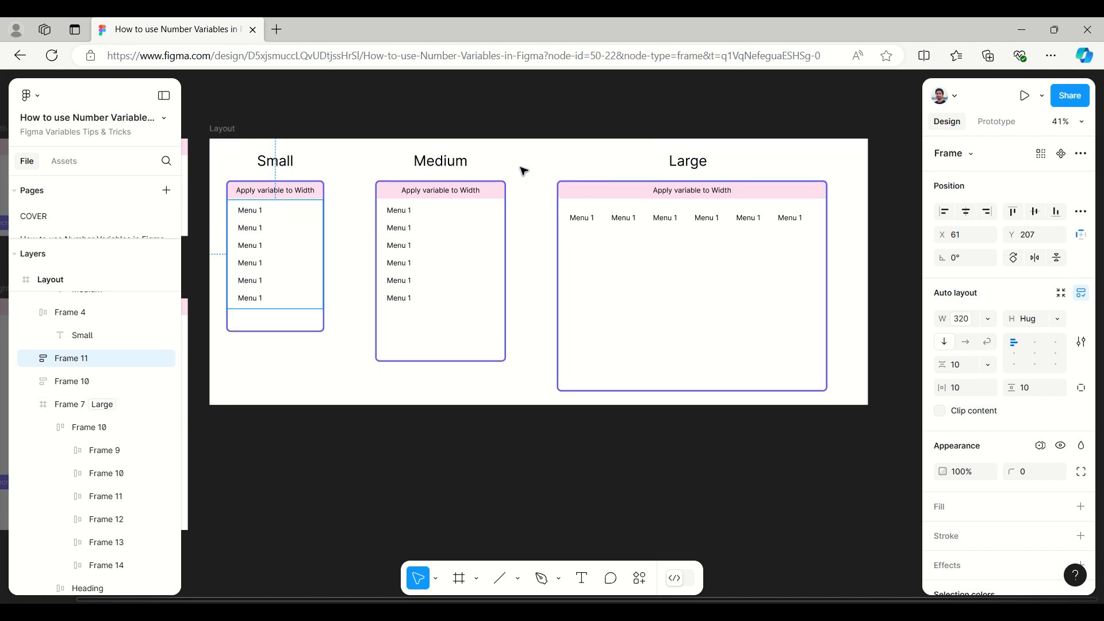
click(477, 578)
click(484, 510)
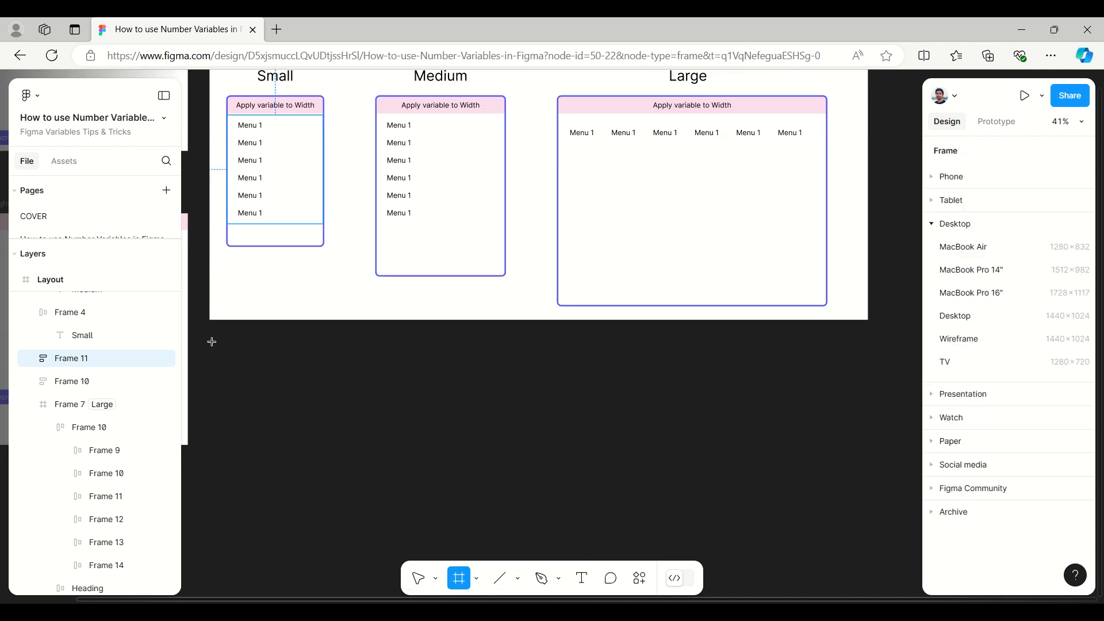
drag(211, 341, 868, 537)
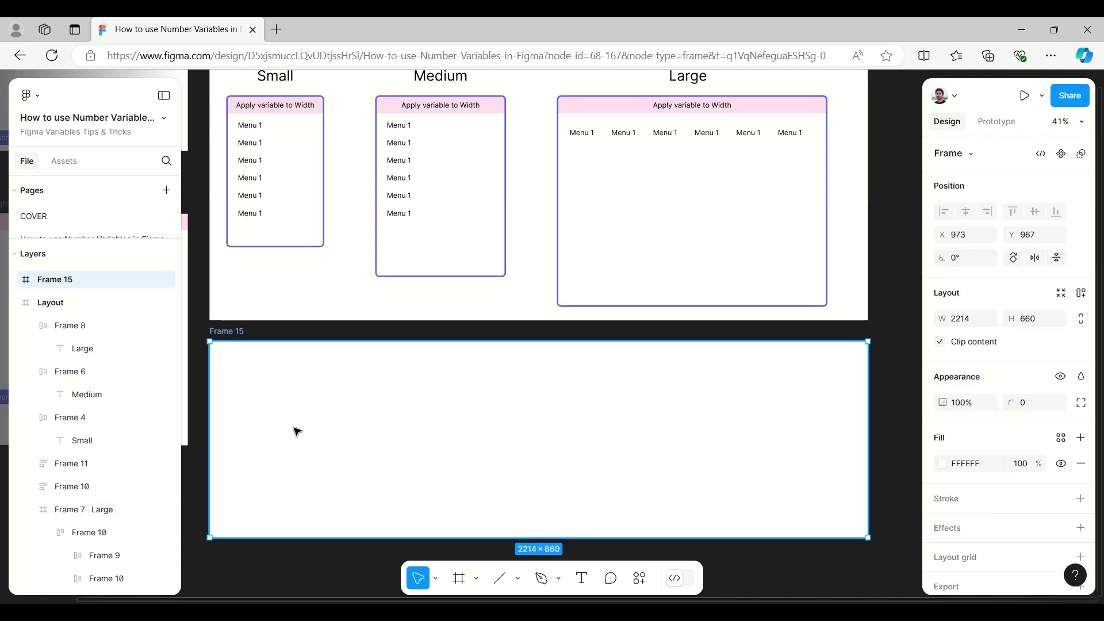
Step: Draw a horizontal line about 1799 long across the new frame and move it to about X 107, Y 294
click(518, 579)
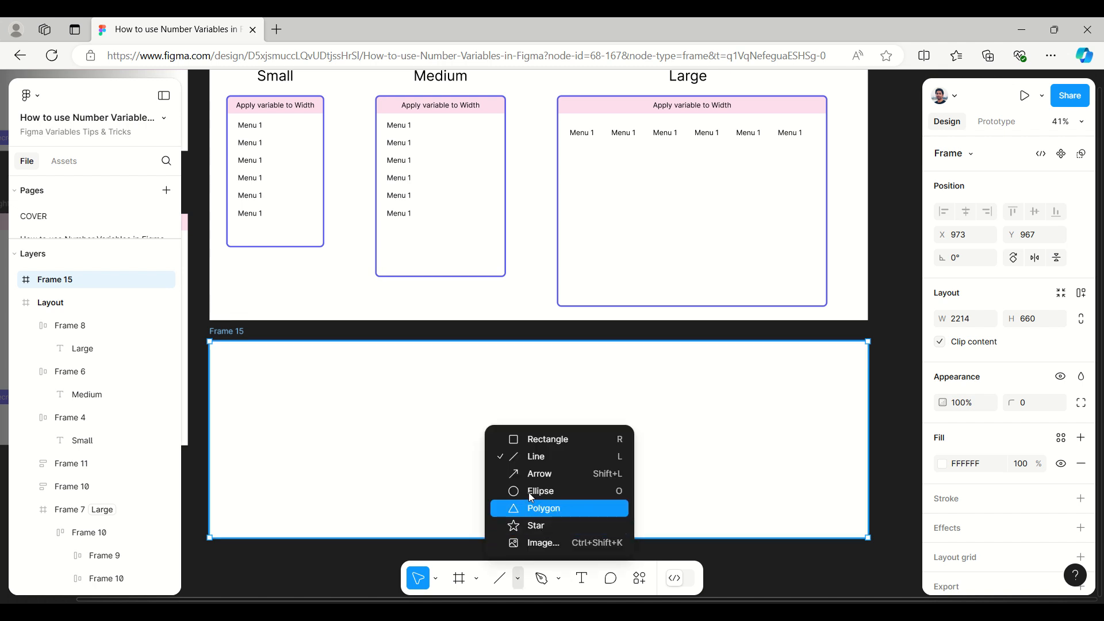
click(534, 457)
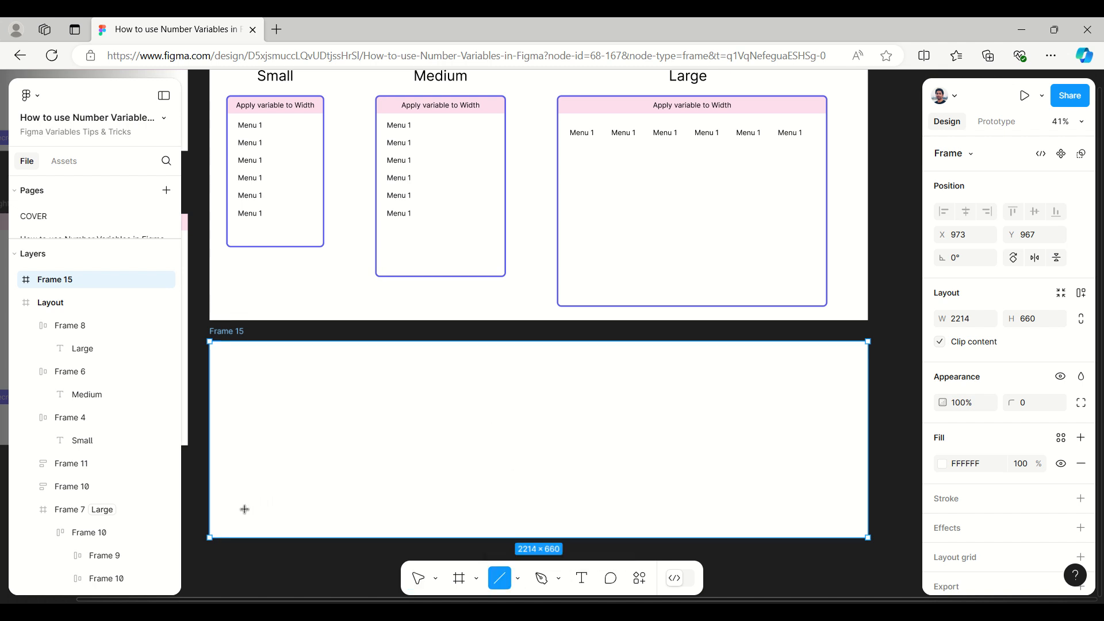
drag(238, 441, 243, 435)
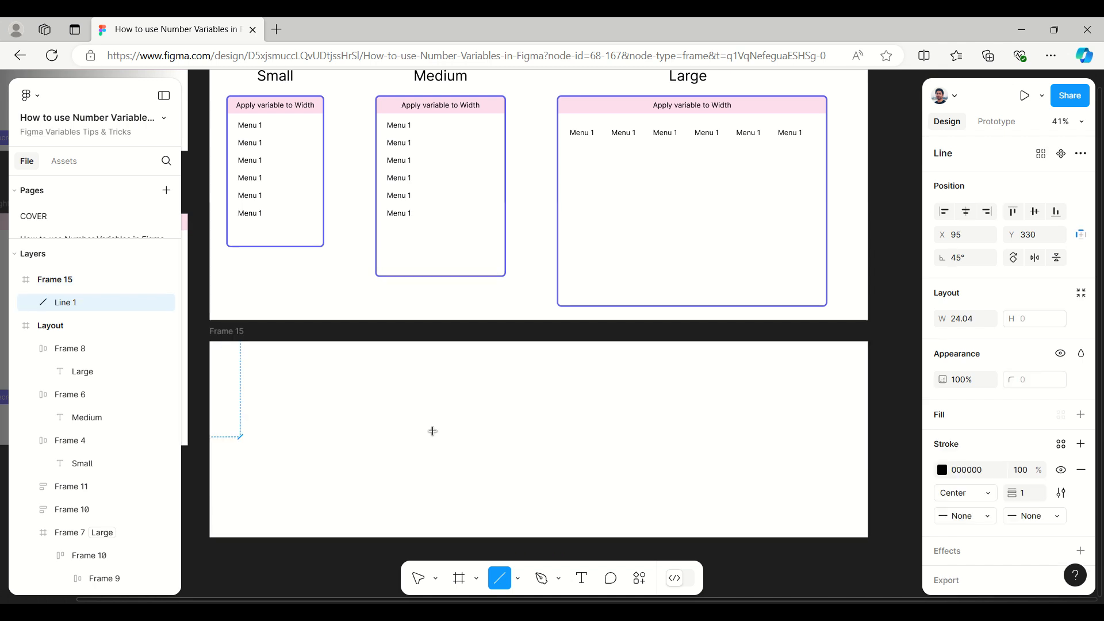
drag(433, 431, 775, 427)
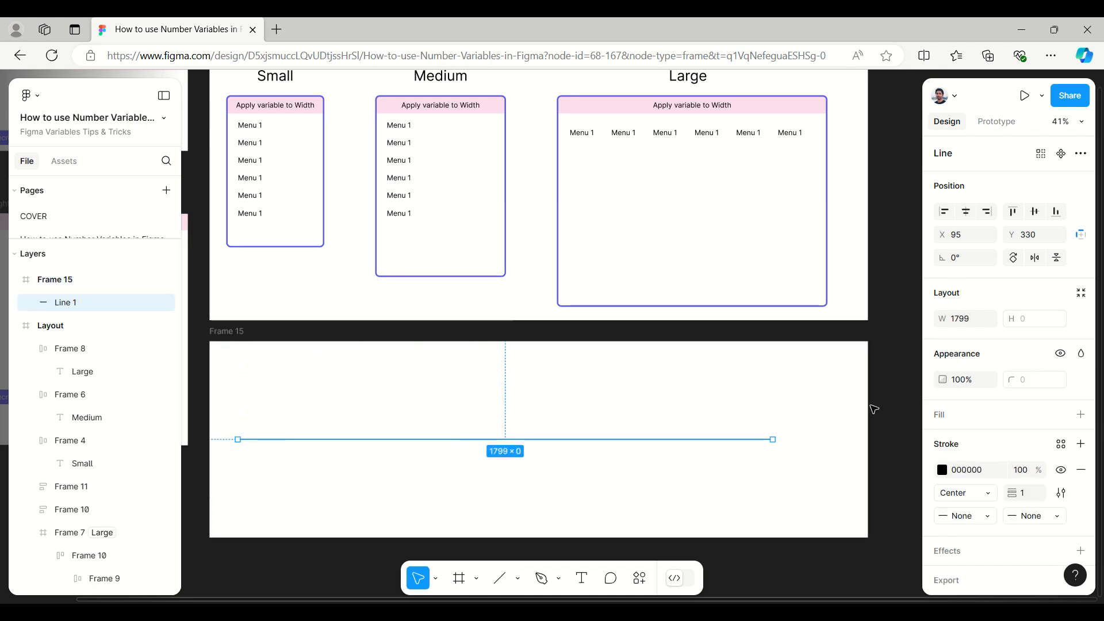
click(886, 409)
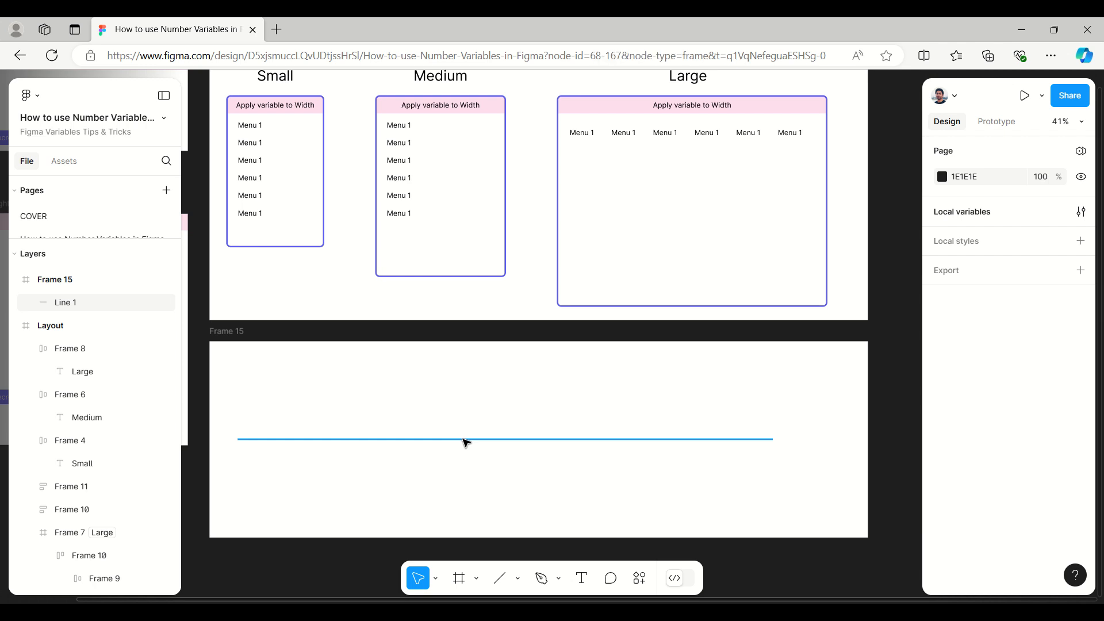
drag(466, 440, 466, 430)
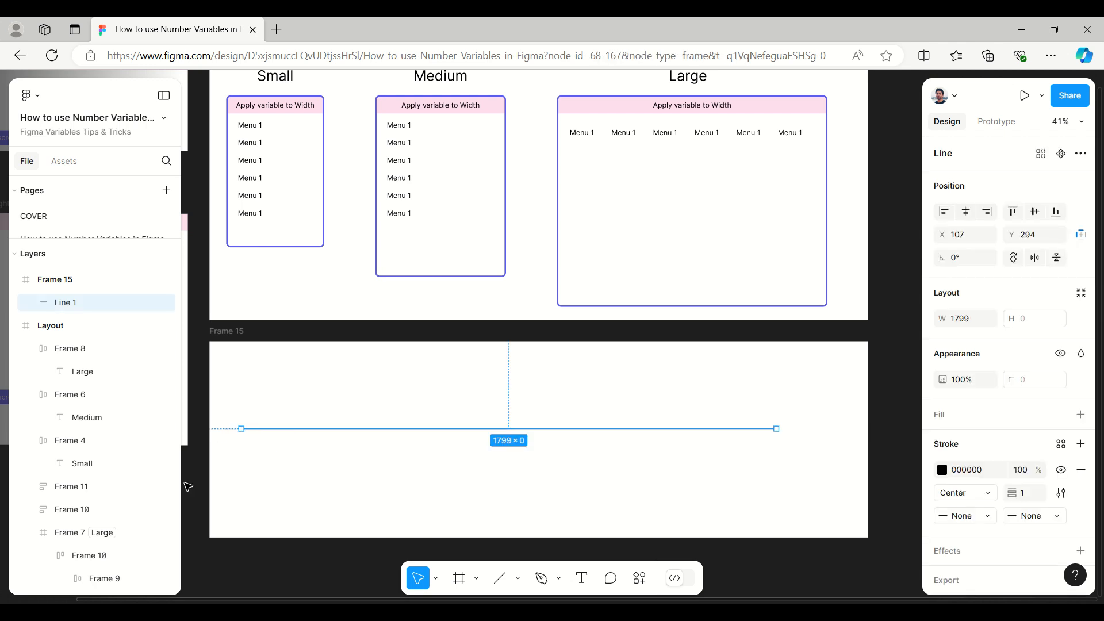
click(190, 487)
Step: Draw a square frame about 114 × 114 just above the line's left end and fill it with 5D5FEF
click(477, 577)
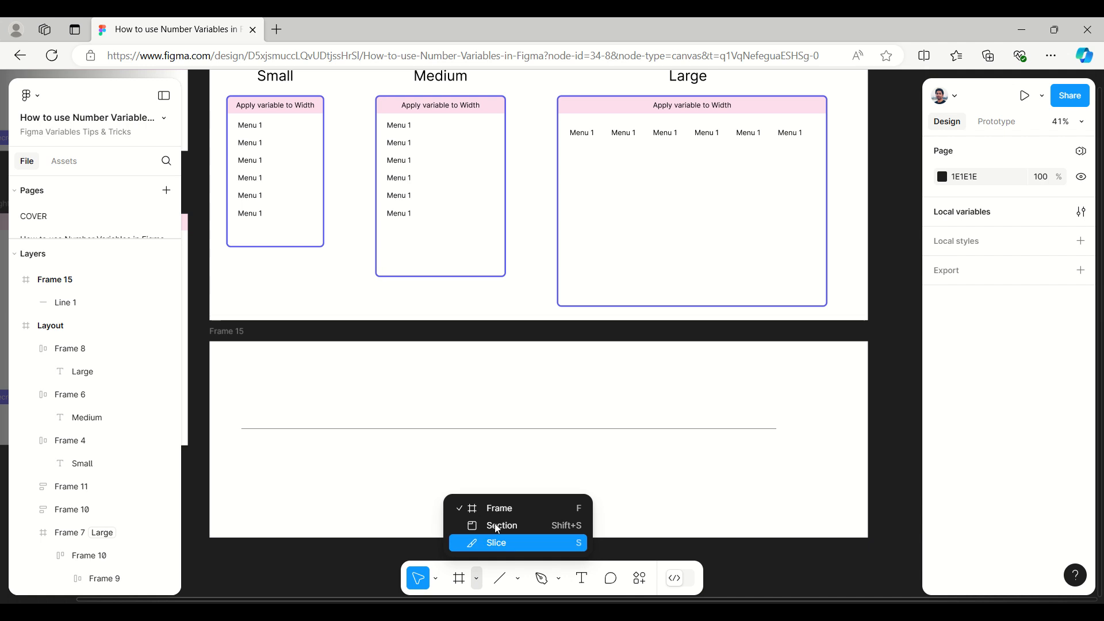
click(498, 509)
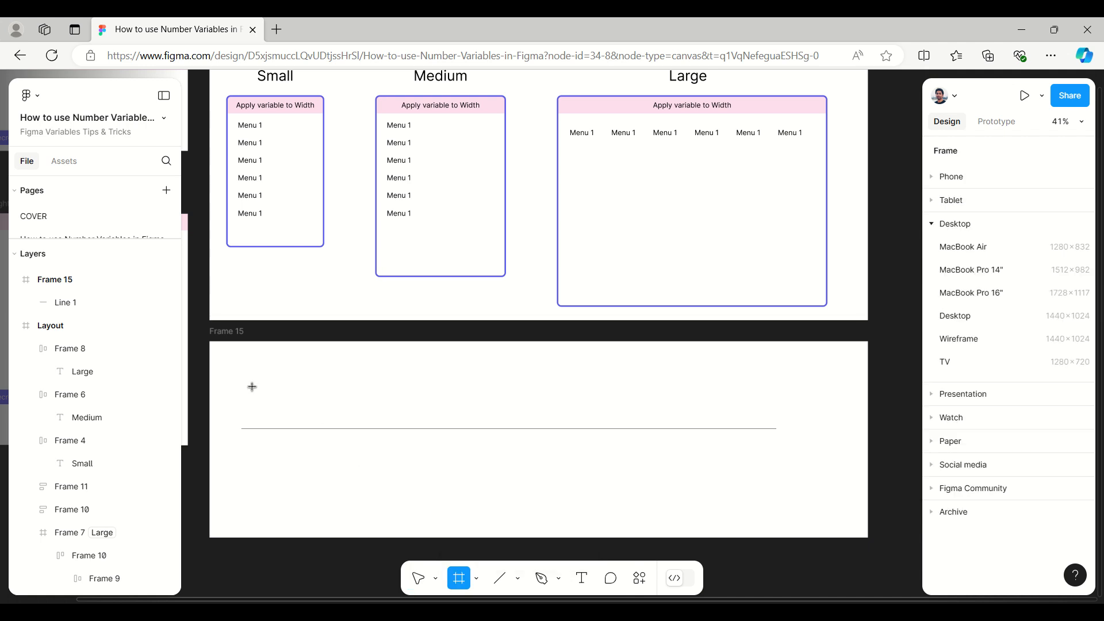
drag(252, 387, 261, 420)
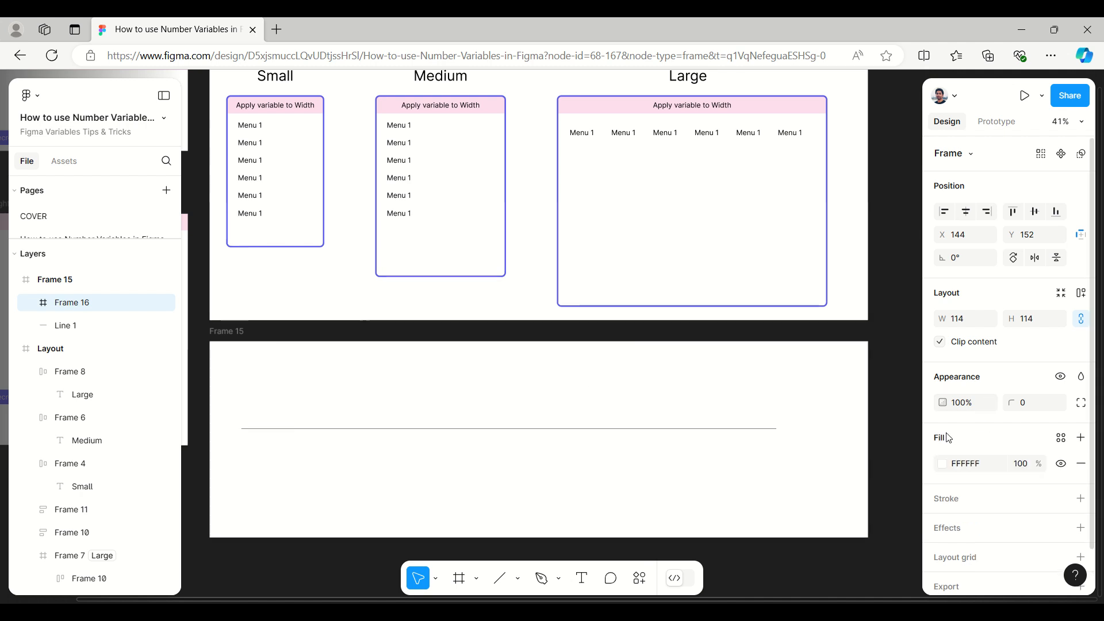
click(942, 464)
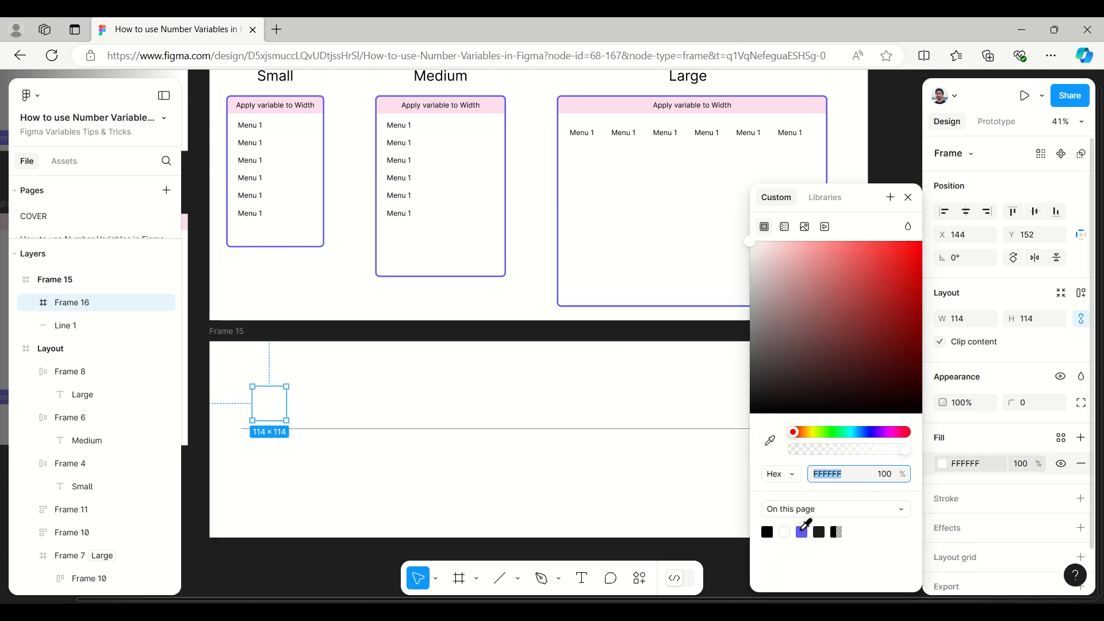
click(802, 530)
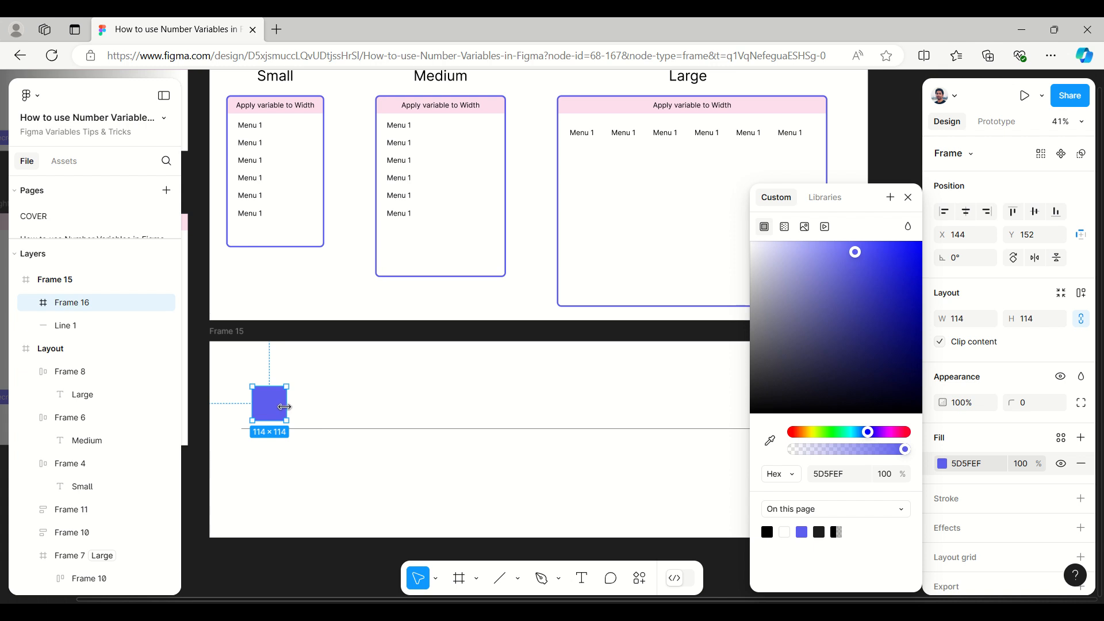
Step: Widen the coloured square above the line to 135 × 114, then close its fill colour settings and deselect it
drag(289, 408, 295, 408)
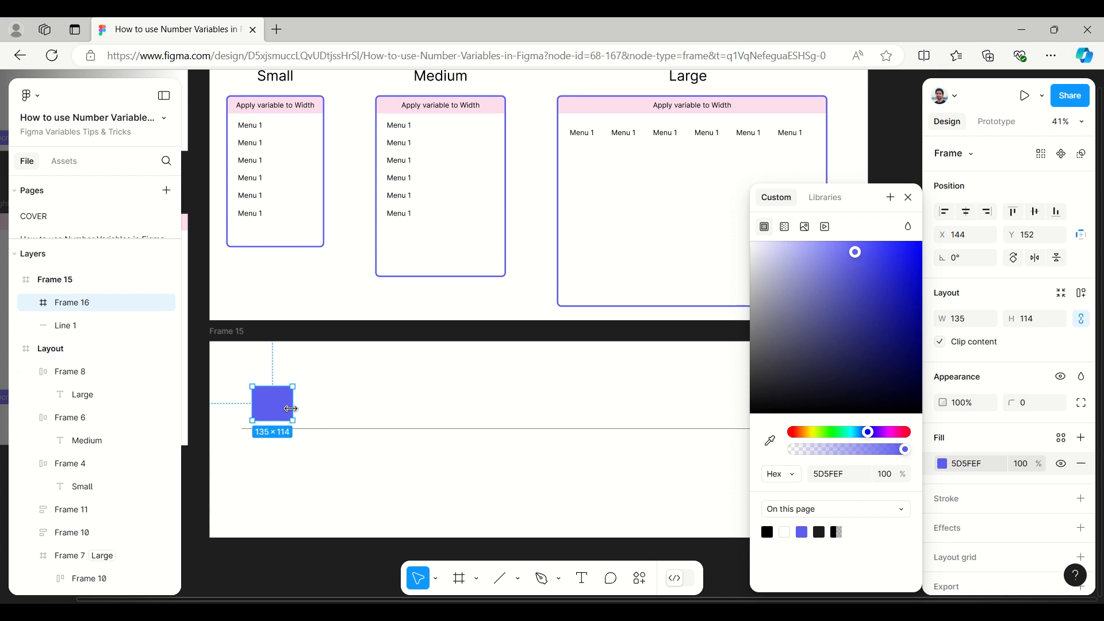
scroll(268, 459, up, 5)
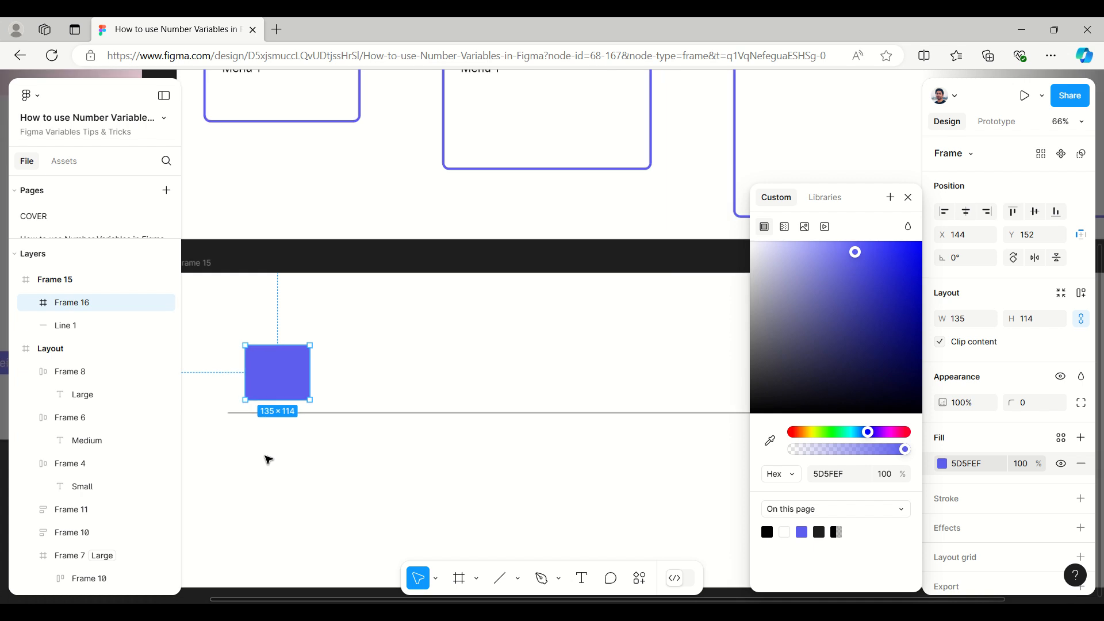
click(909, 197)
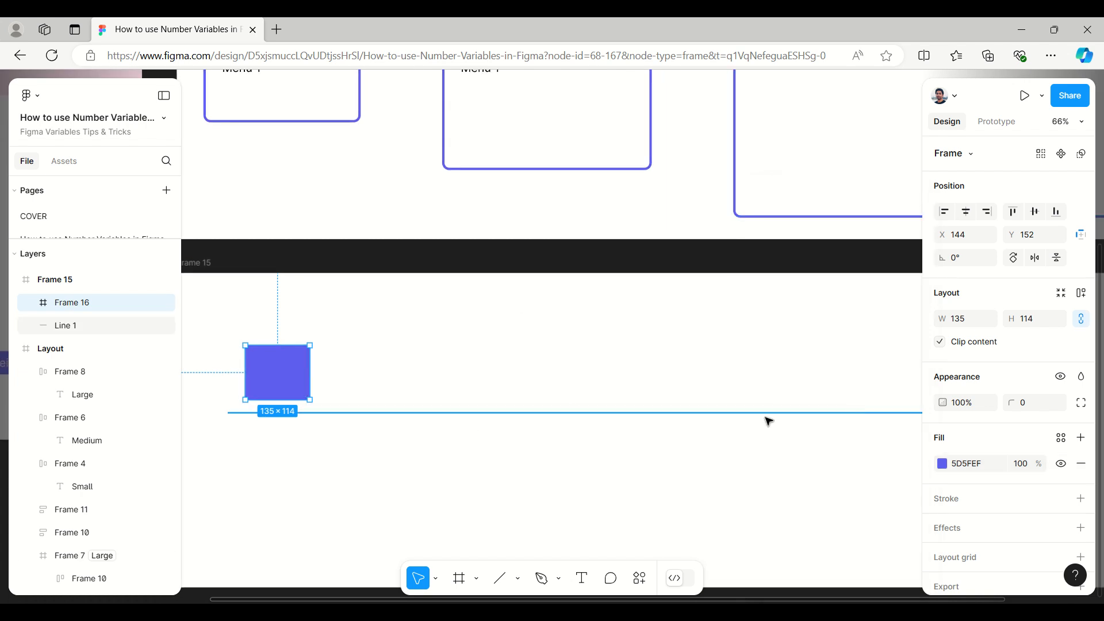
click(370, 446)
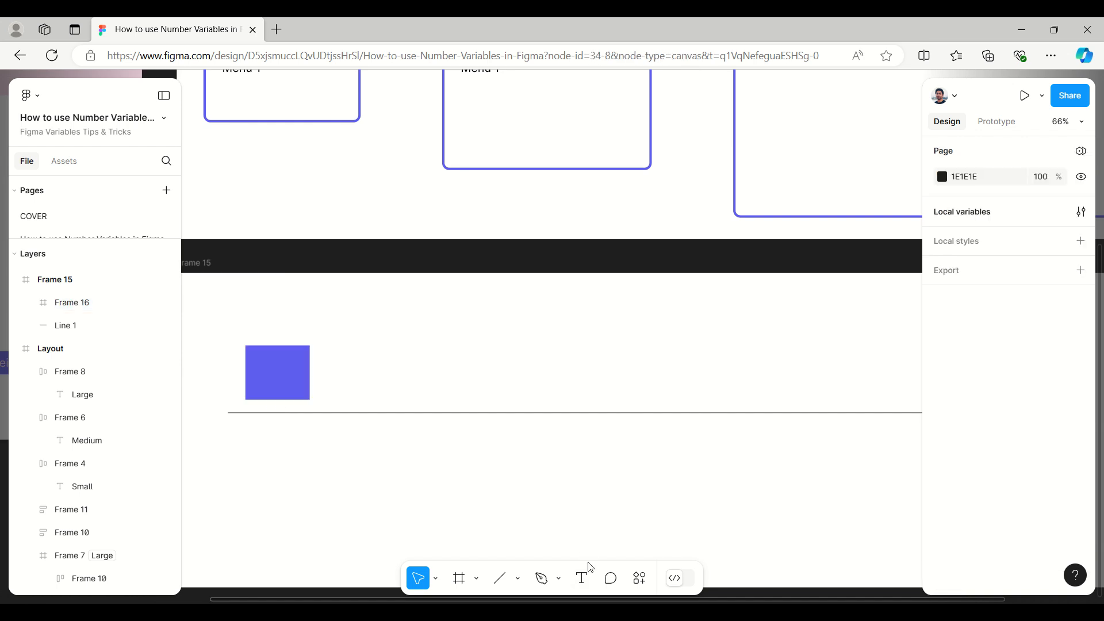
Step: Add a text label "Jan" just below the line under the coloured rectangle and set its font size to 48
click(582, 577)
click(253, 432)
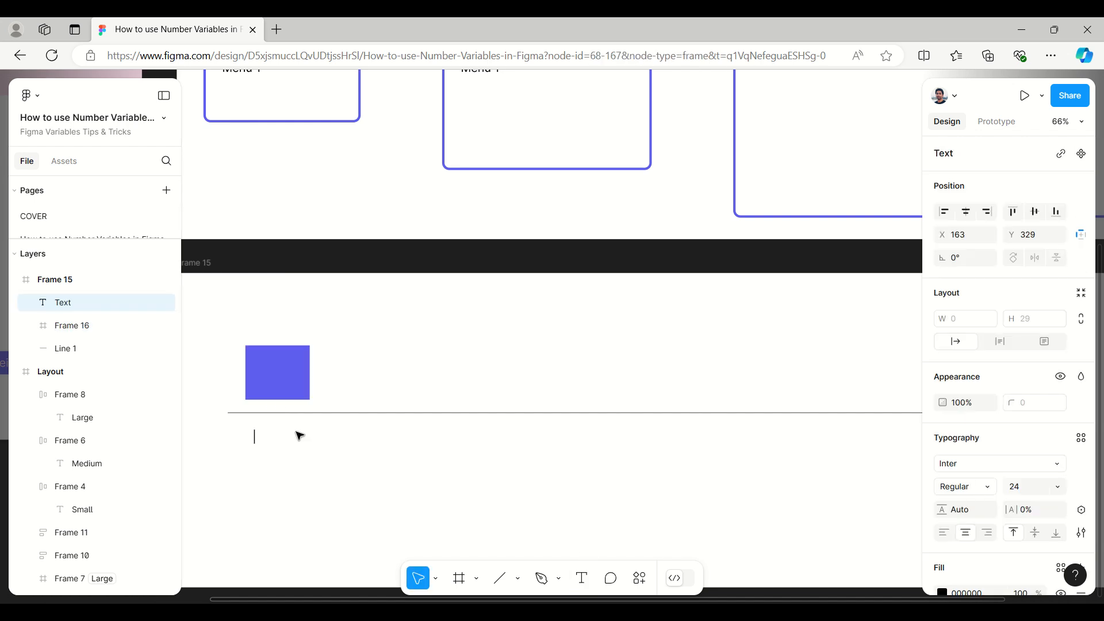
text(Jan)
key(Escape)
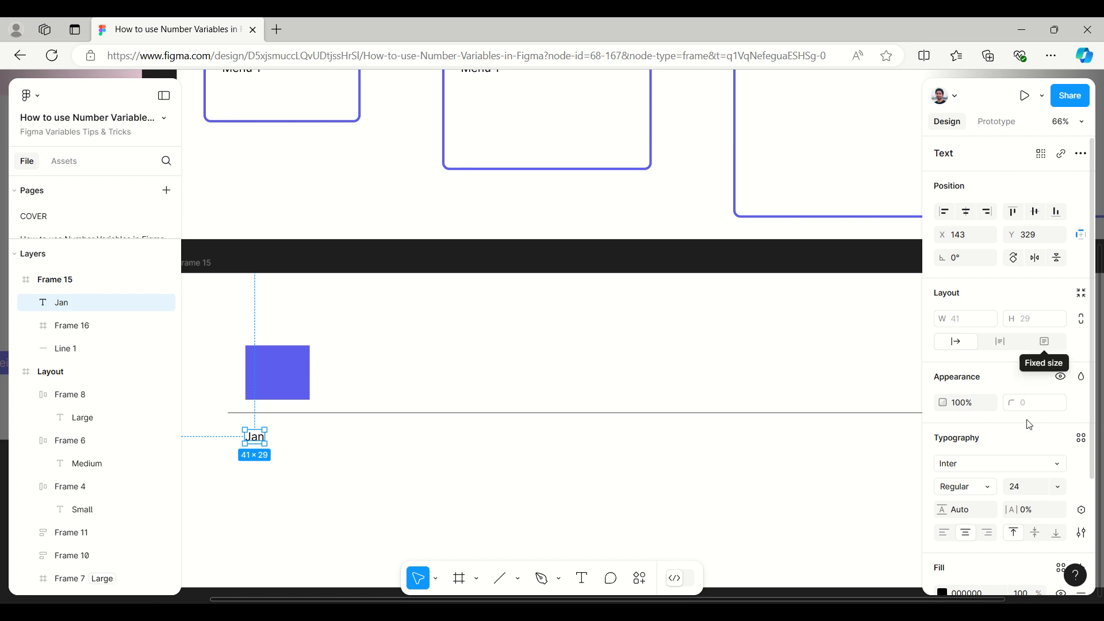
click(1058, 487)
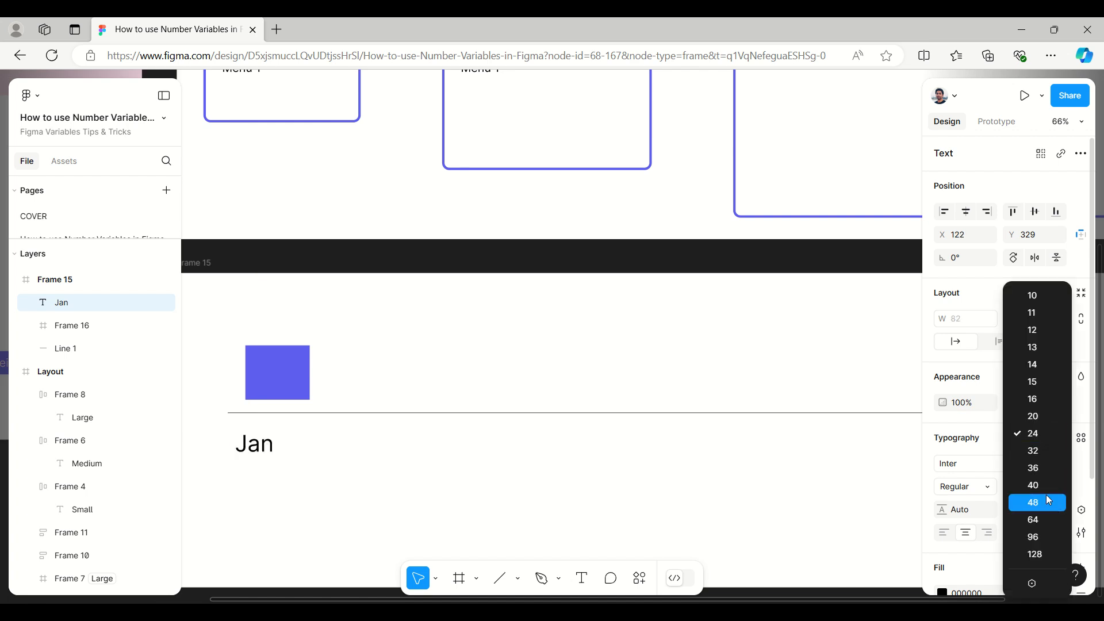
click(1047, 495)
Step: Place a copy of the Jan label further along the line and change its text to "Feb"
drag(265, 449, 442, 446)
double_click(441, 447)
text(F)
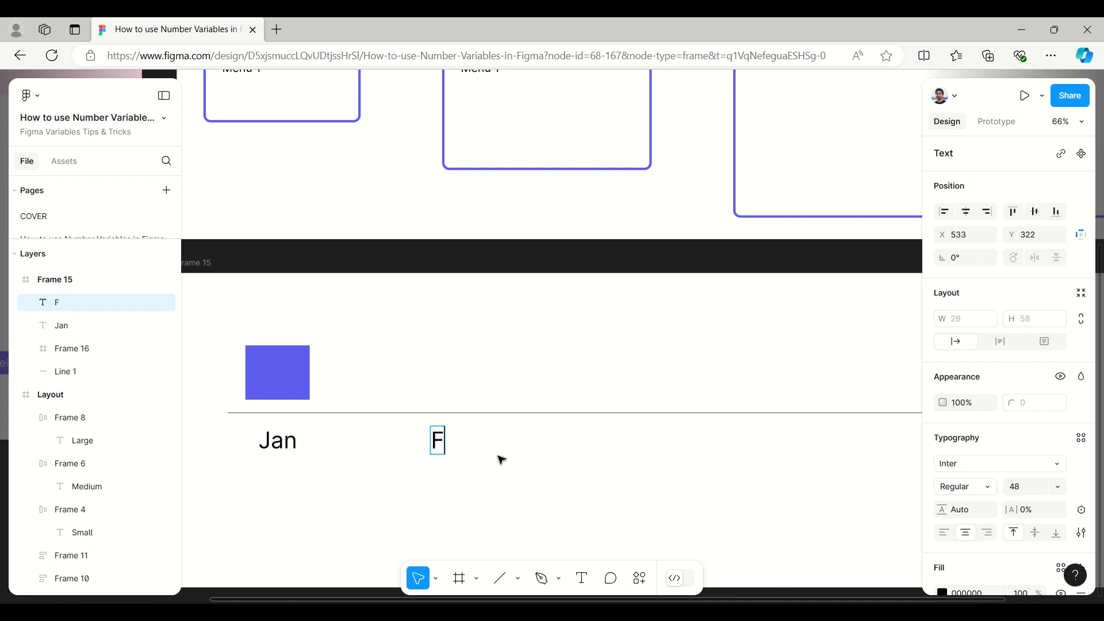
text(eb)
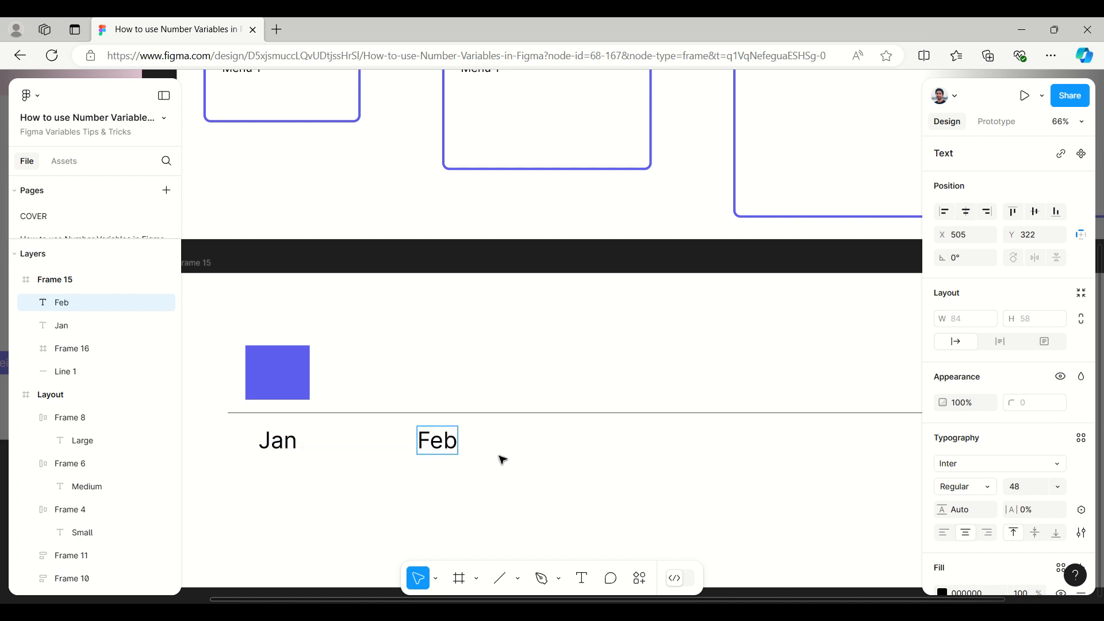
key(Escape)
Step: Duplicate the Feb label at about X 828, Y 322 and change the copy's text to "Mar"
drag(443, 442, 597, 442)
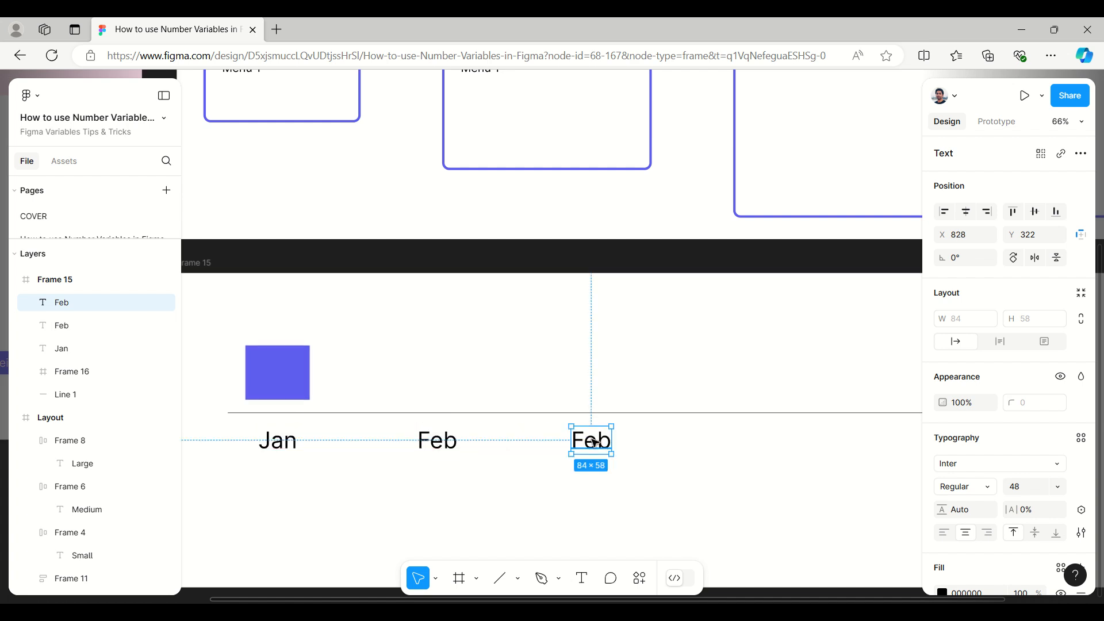
key(Return)
text(Mar)
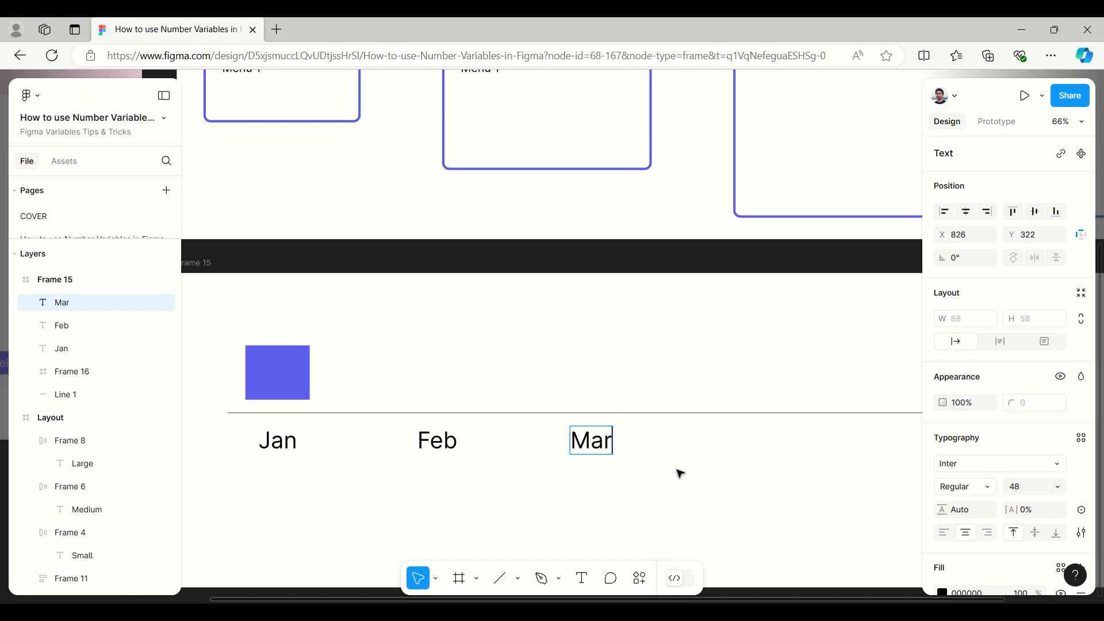
key(Escape)
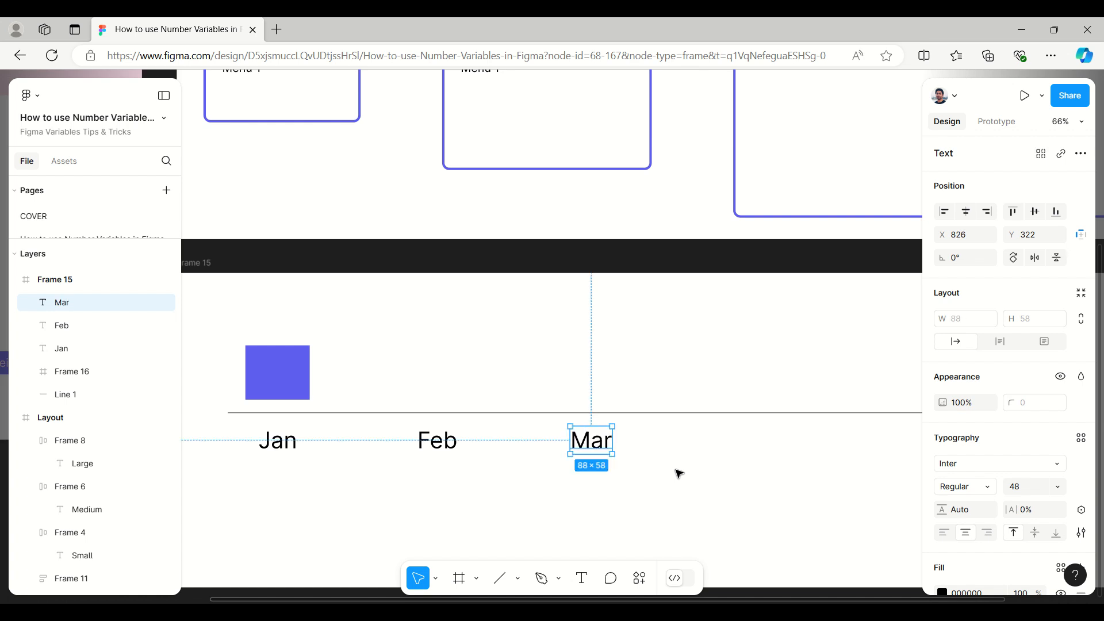
Step: Delete the separate Feb and Mar labels
click(271, 442)
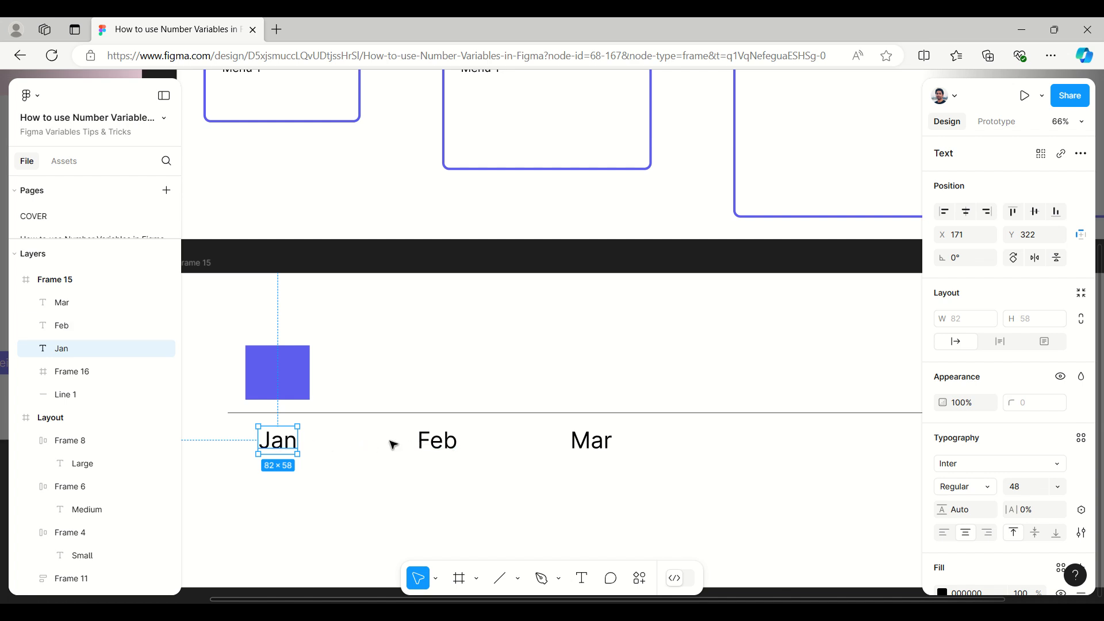
click(456, 449)
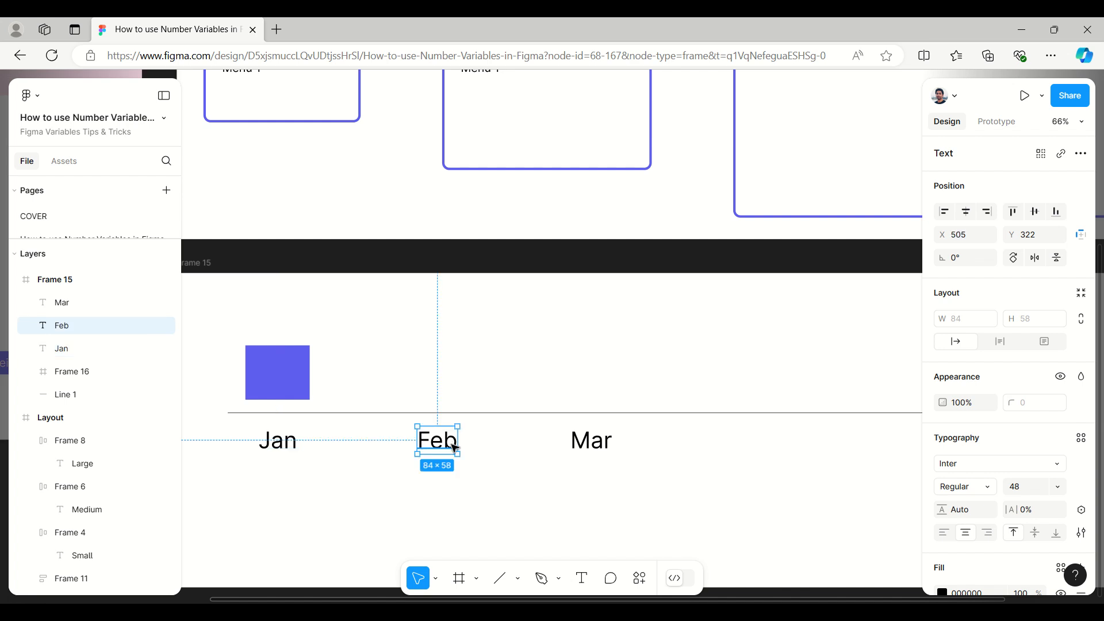
key(Delete)
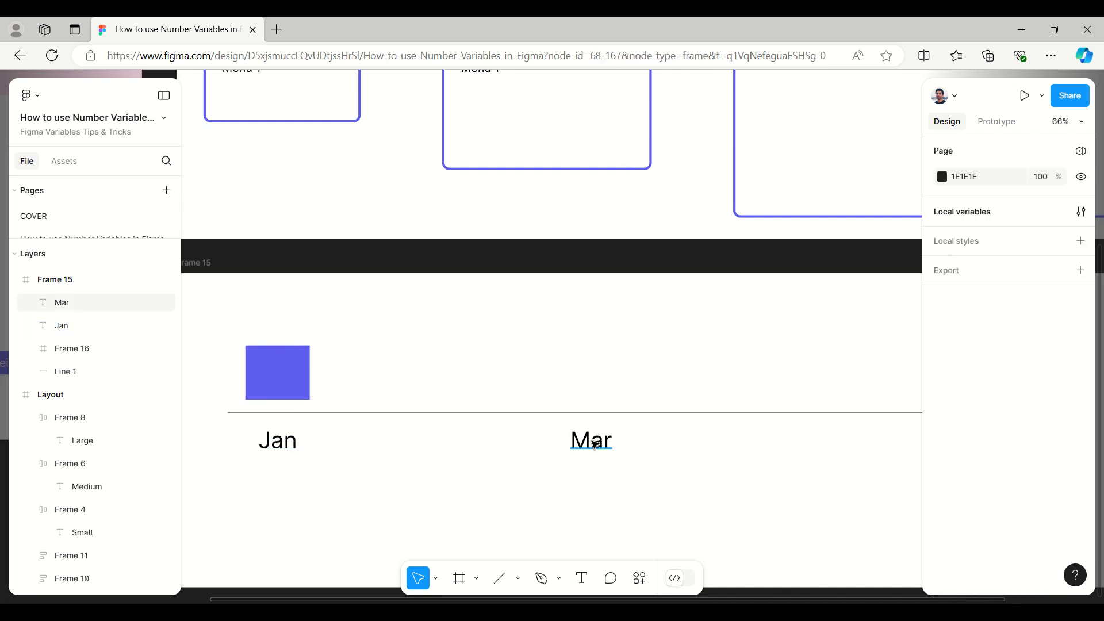
click(591, 442)
key(Delete)
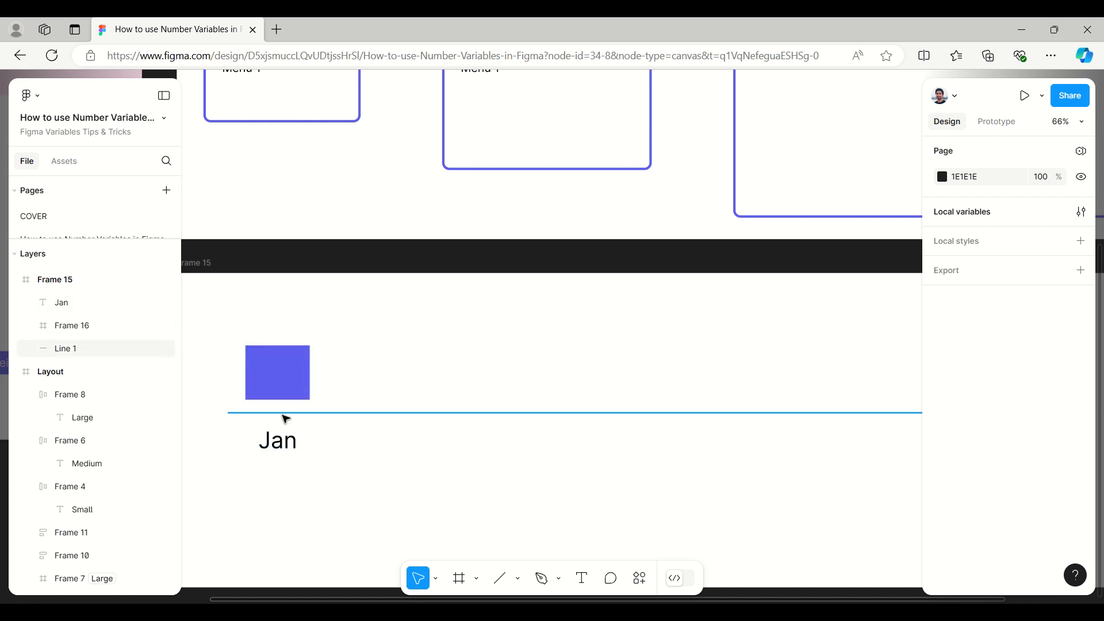
Step: Wrap the Jan label in an auto layout frame, and wrap that frame in a second auto layout
click(277, 449)
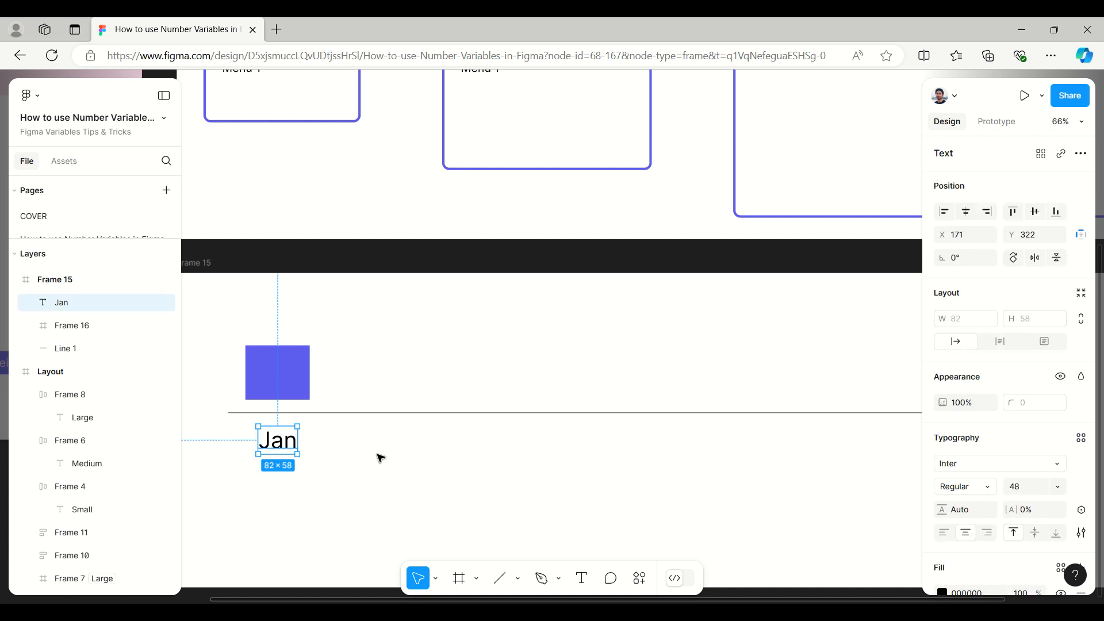
key(shift+a)
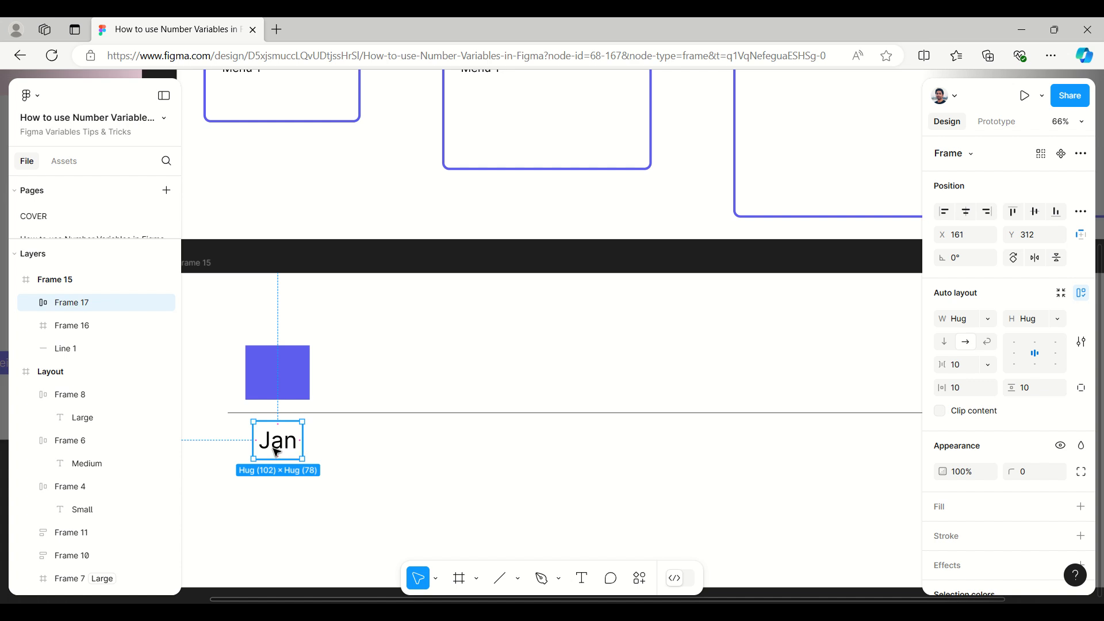
key(shift+a)
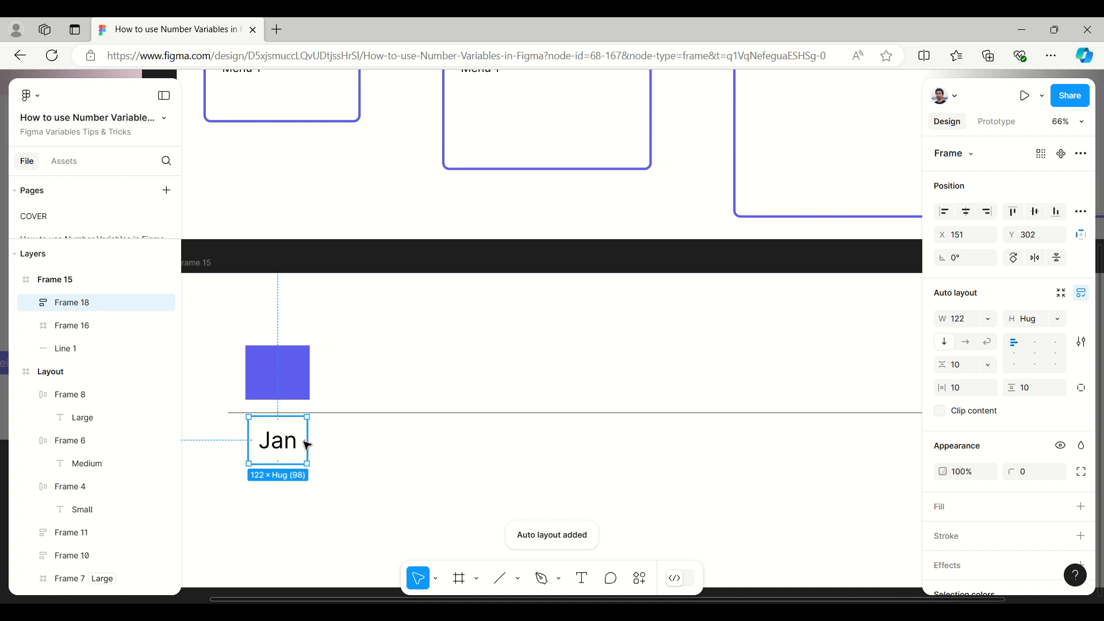
Step: Duplicate the inner Jan frame inside the outer auto layout and set the outer frame's direction to horizontal
click(25, 302)
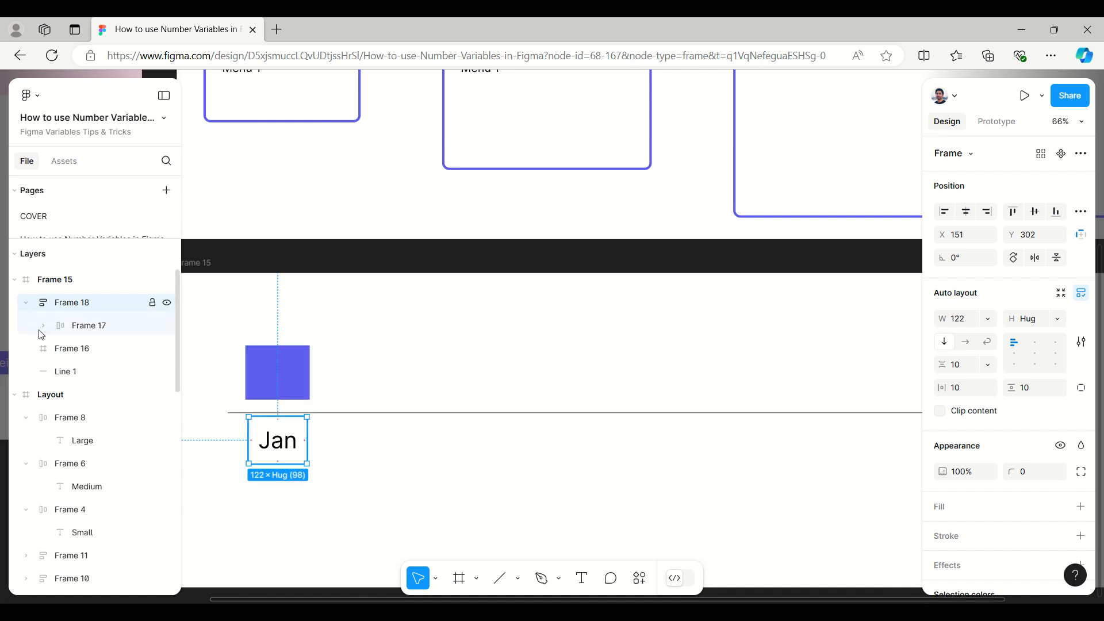
click(87, 325)
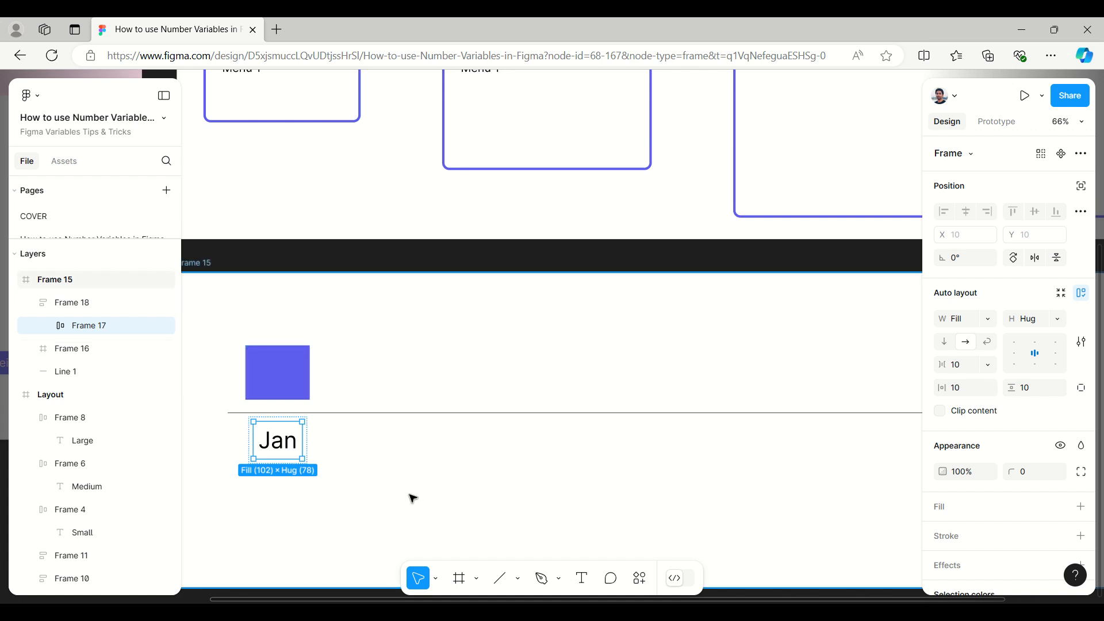
key(ctrl+d)
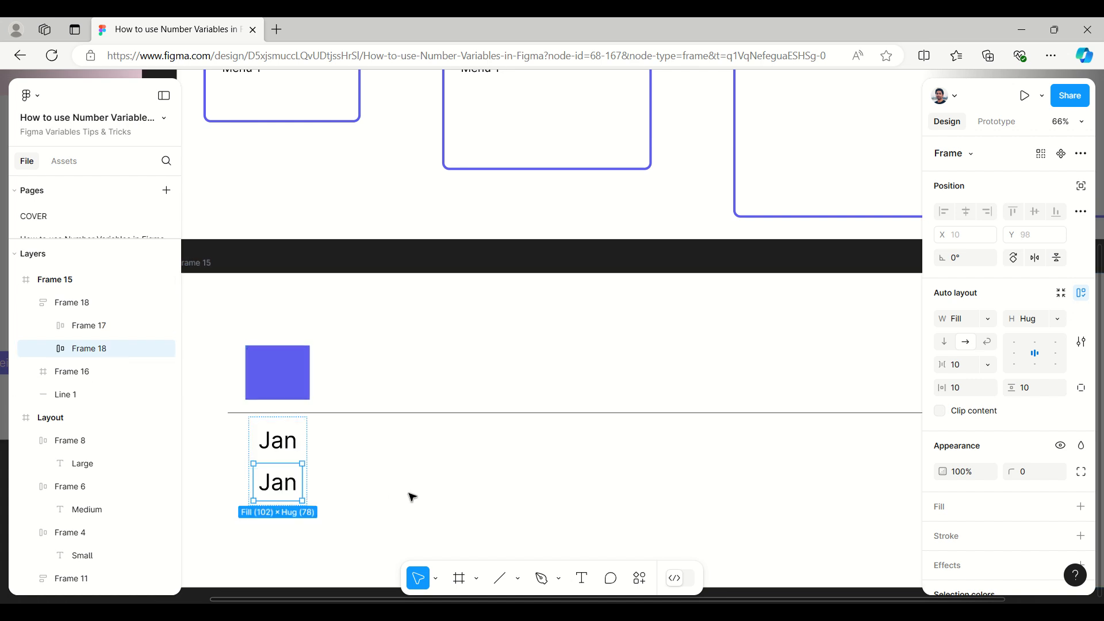
click(87, 303)
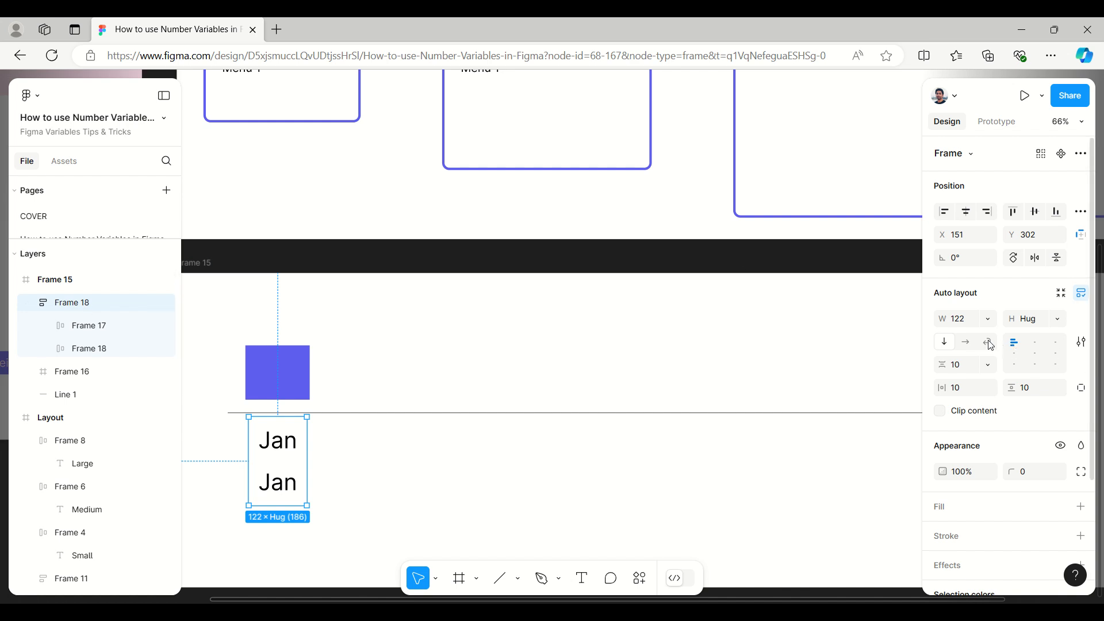
click(970, 343)
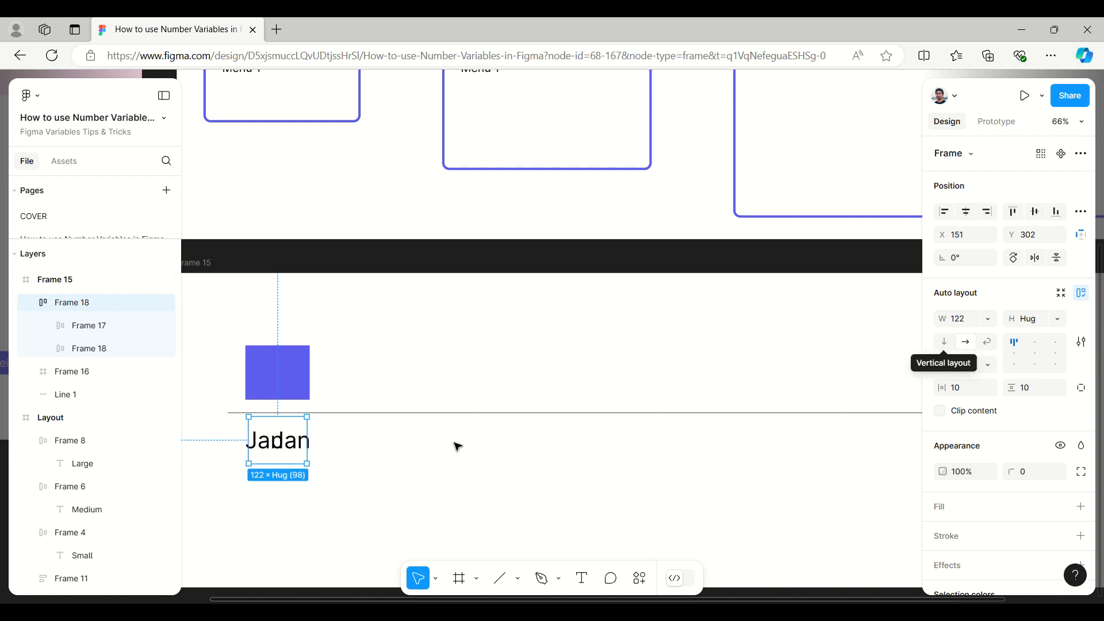
Step: Resize the month row to about 420 wide and move it just below the line's start, at X 107, Y 303
mouse_move(293, 451)
mouse_down()
mouse_move(328, 454)
mouse_move(286, 443)
mouse_up()
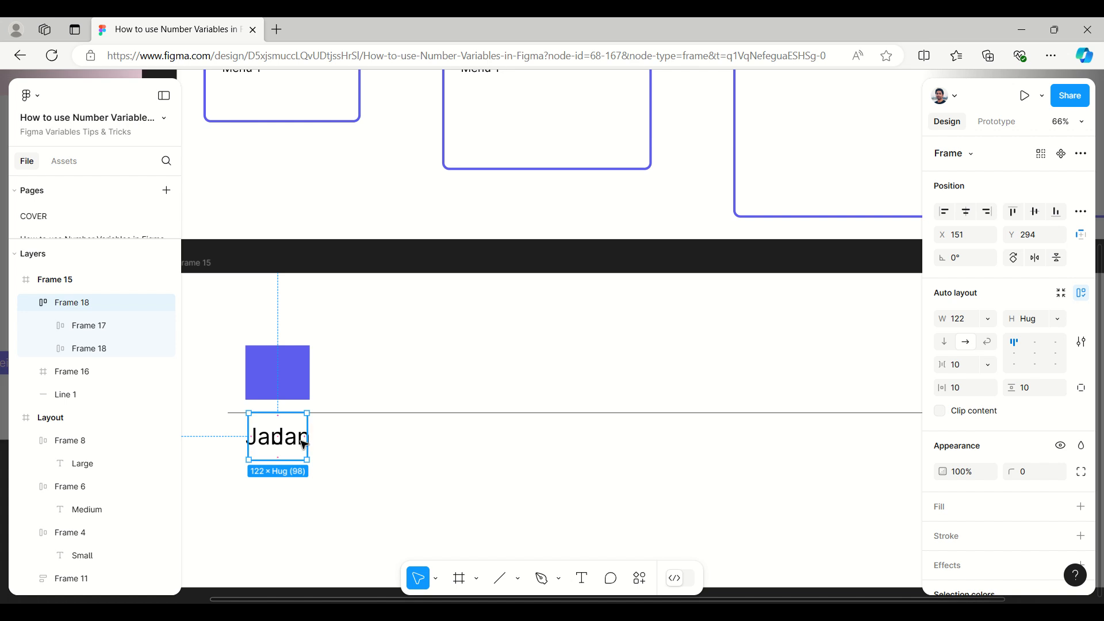
drag(307, 439, 631, 458)
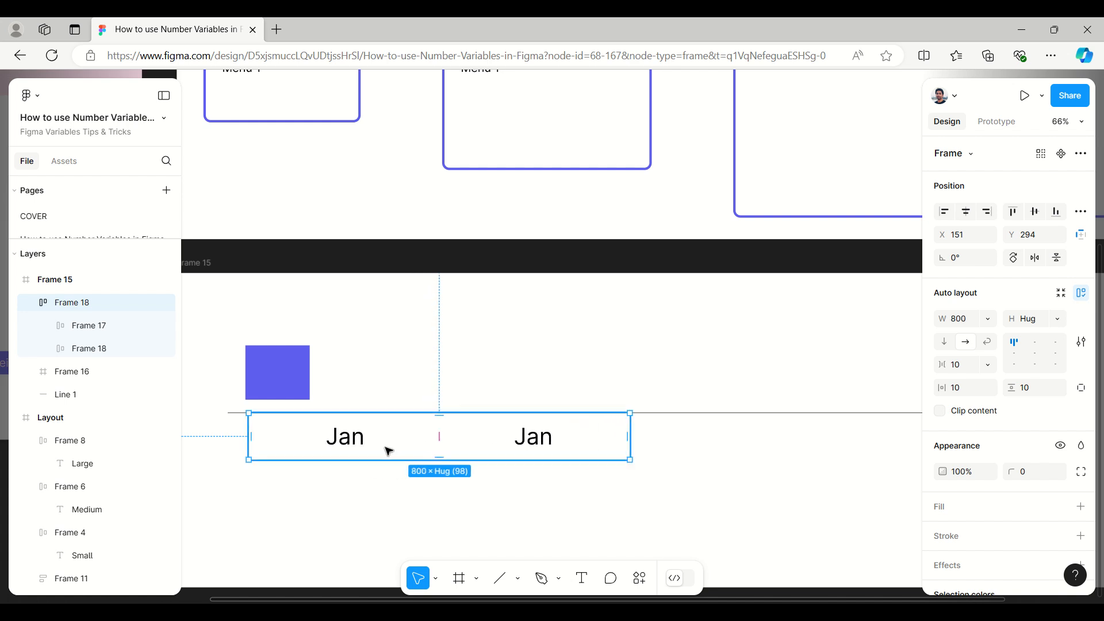
drag(388, 449, 376, 452)
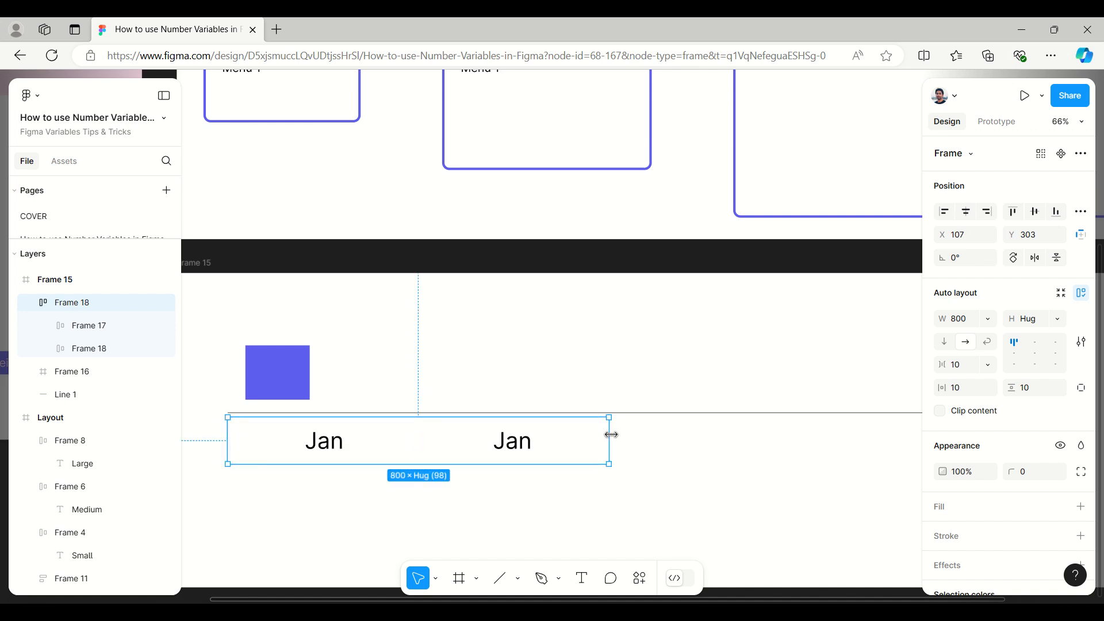
drag(609, 438, 429, 439)
Step: Change the second Jan label in the month row to "Feb"
double_click(383, 447)
double_click(383, 446)
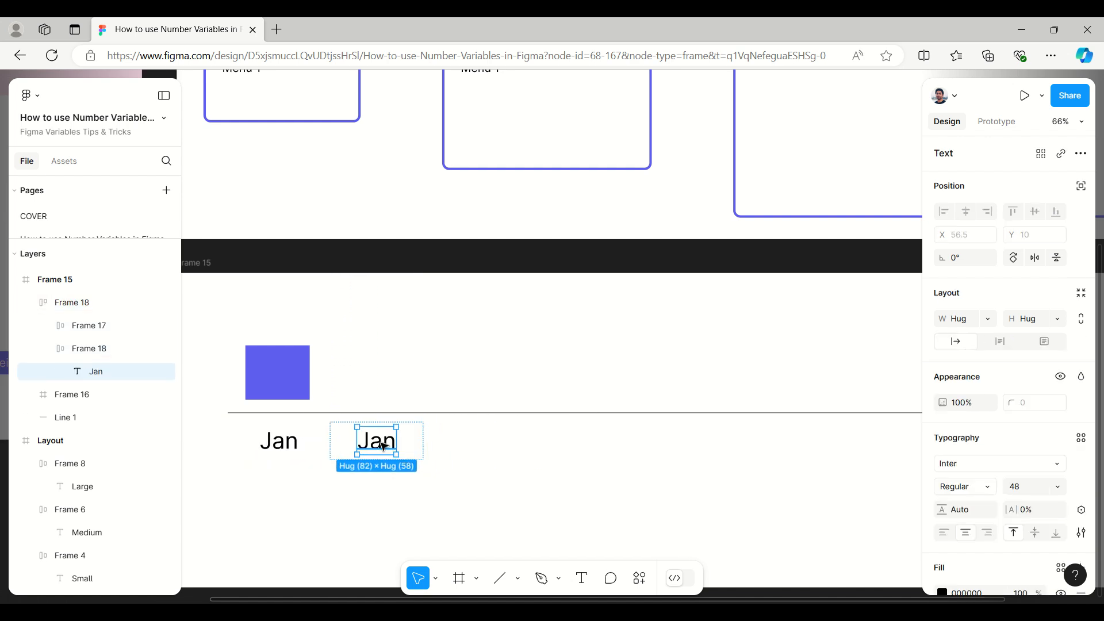
double_click(383, 446)
double_click(384, 447)
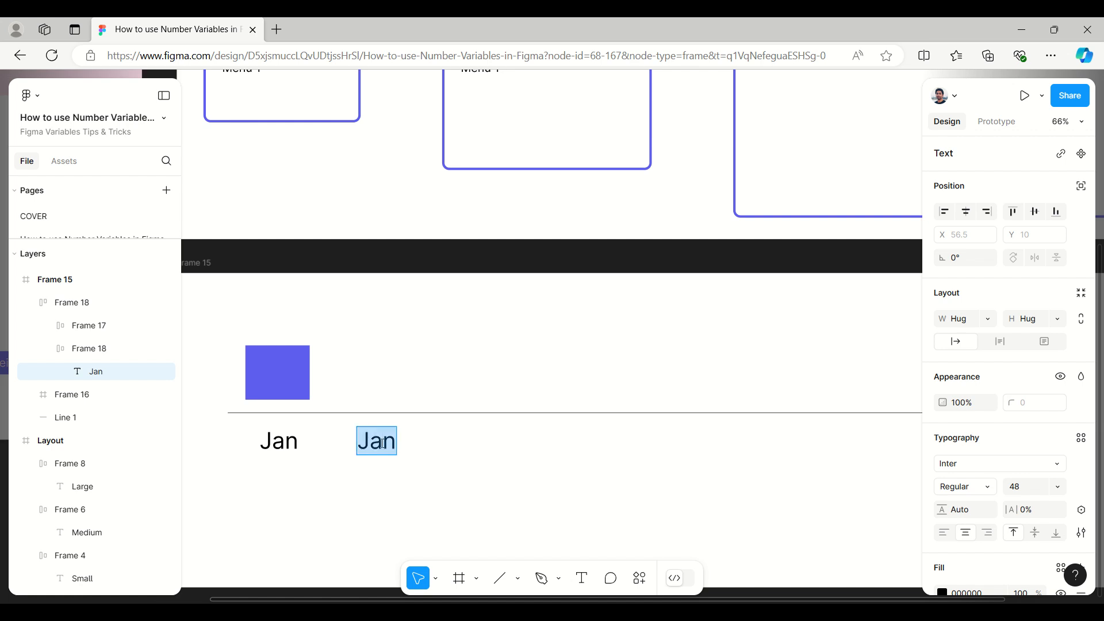
text(Feb)
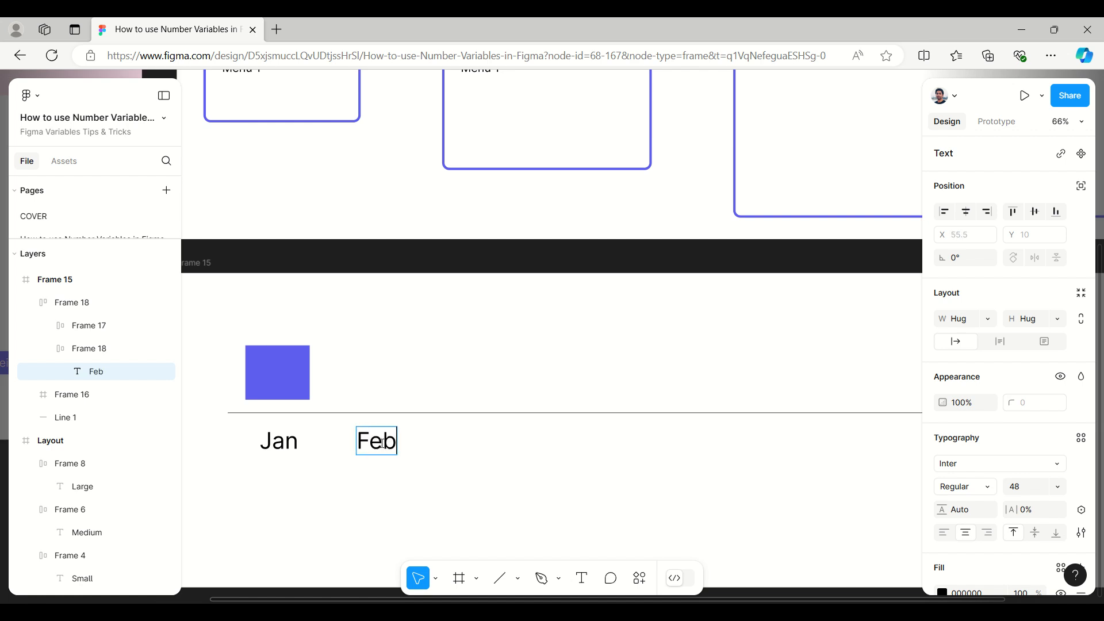
key(Escape)
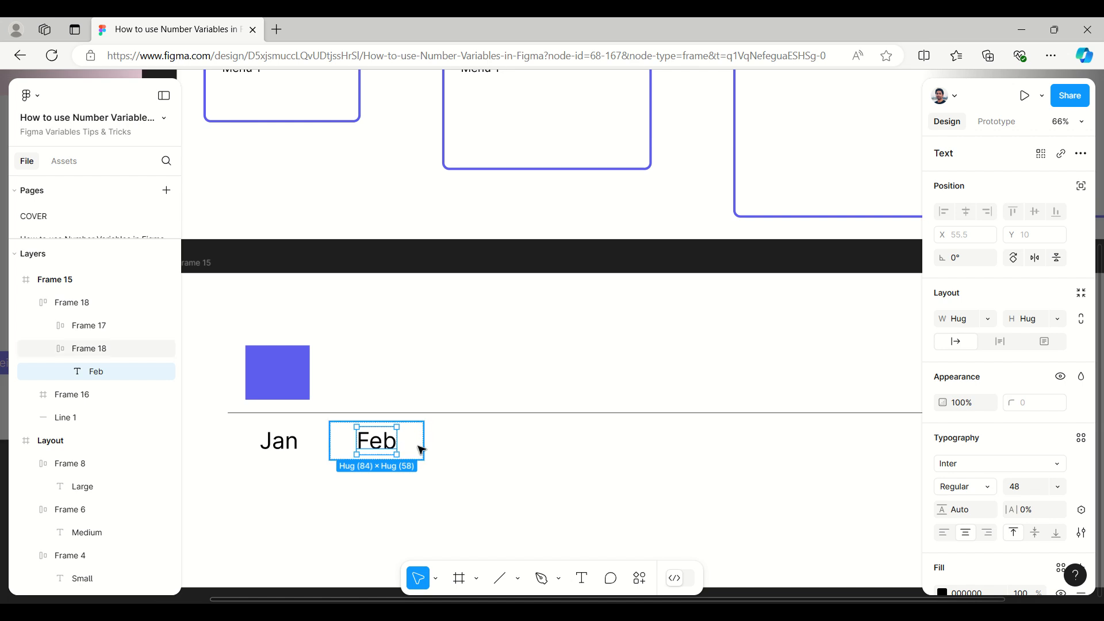
Step: Duplicate the Feb frame inside the month row and change the copy's label to "Mar"
click(43, 349)
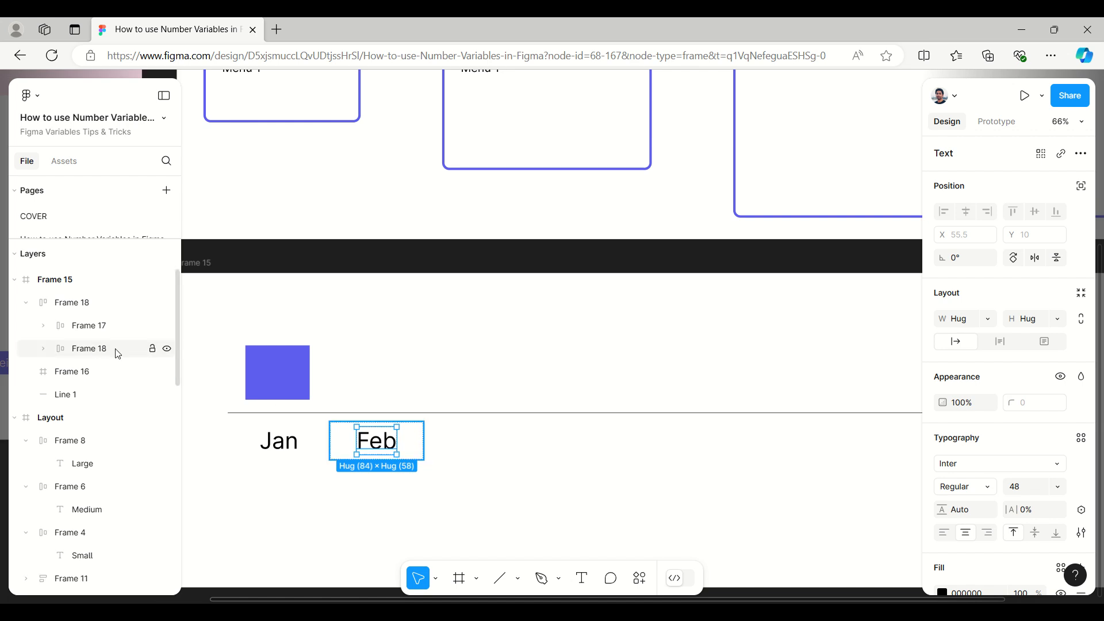
click(130, 352)
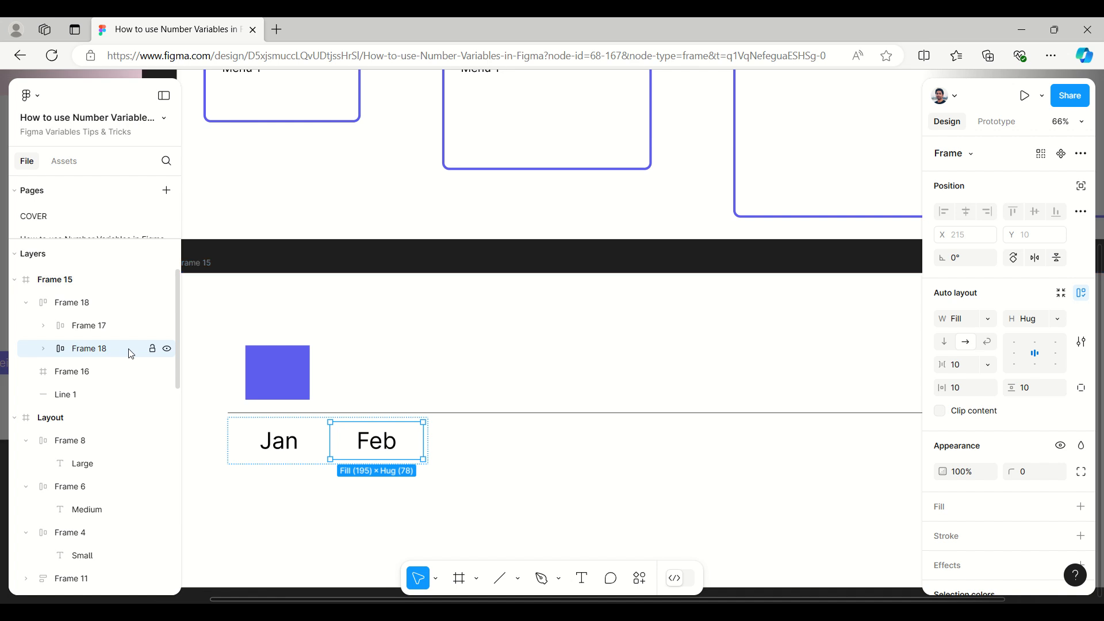
key(ctrl+d)
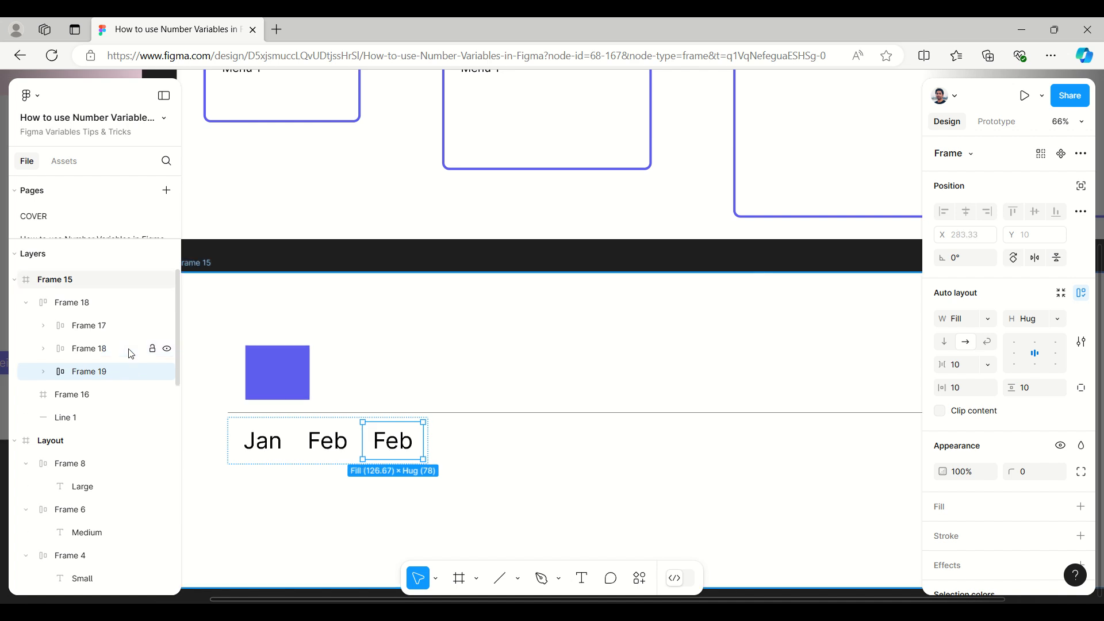
click(406, 450)
double_click(400, 449)
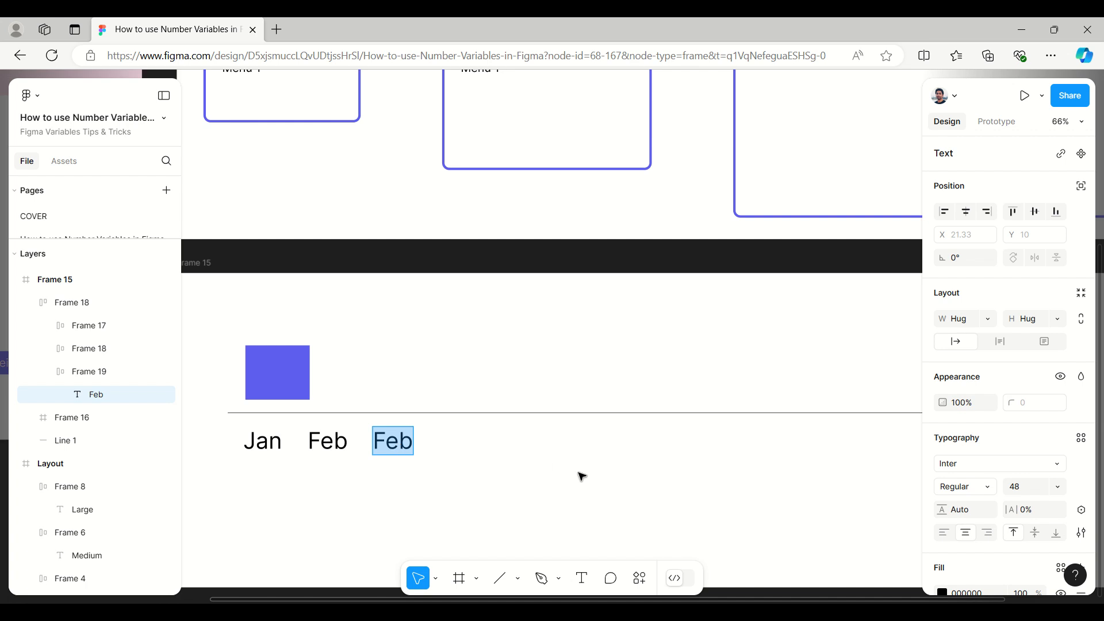
text(Mar)
key(Escape)
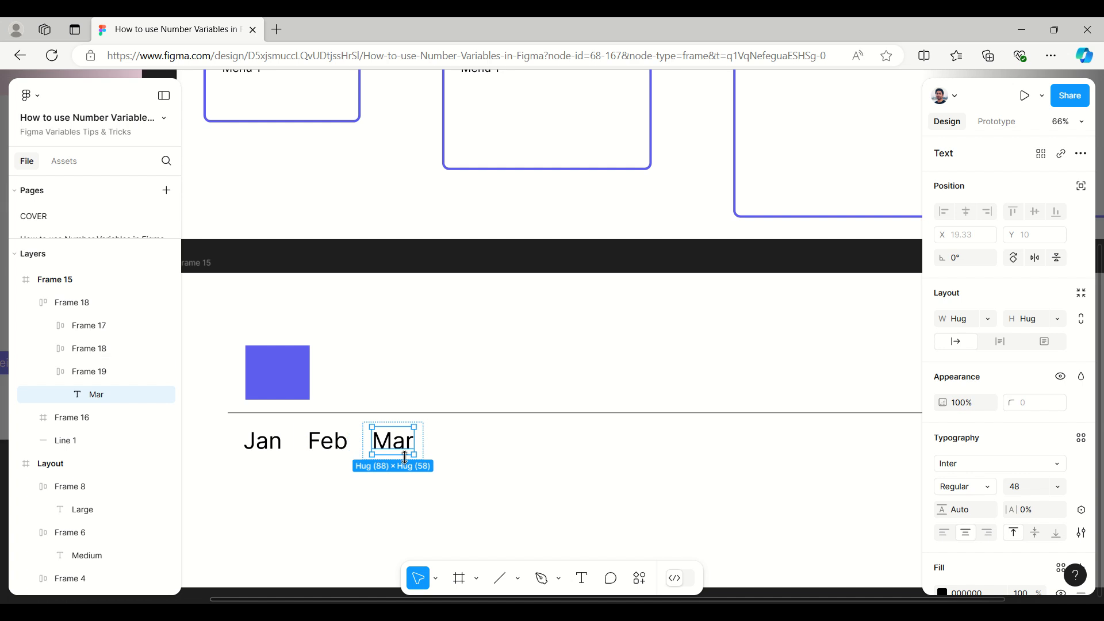
Step: Widen the month row to about 1144 and move the blue bar directly above the Jan label, at about X 233, Y 161
click(429, 455)
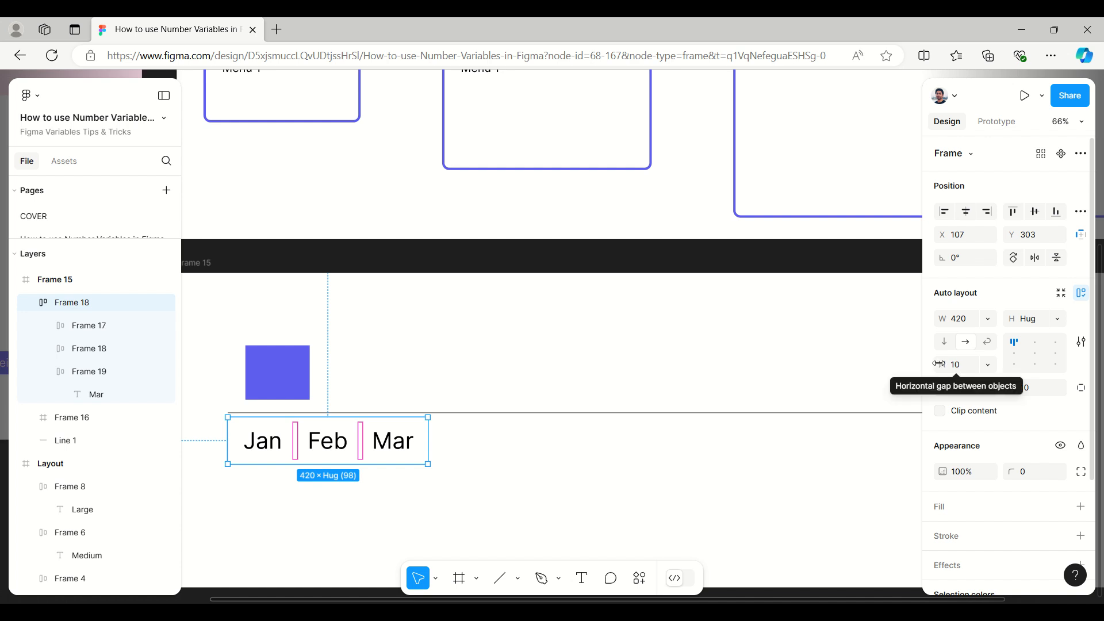
drag(429, 441, 773, 432)
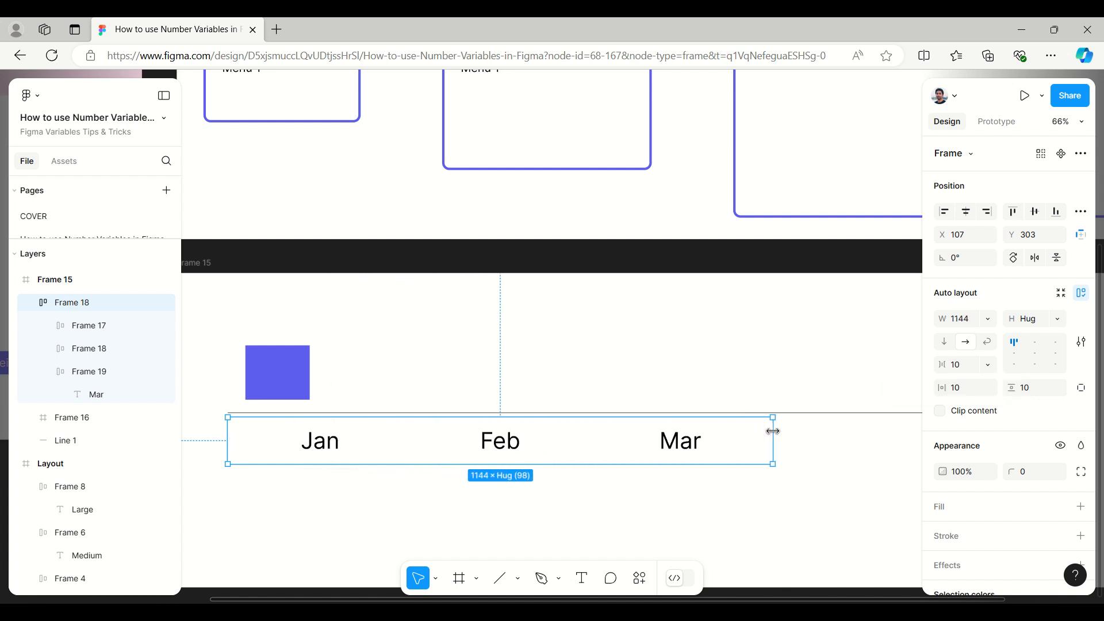
click(292, 386)
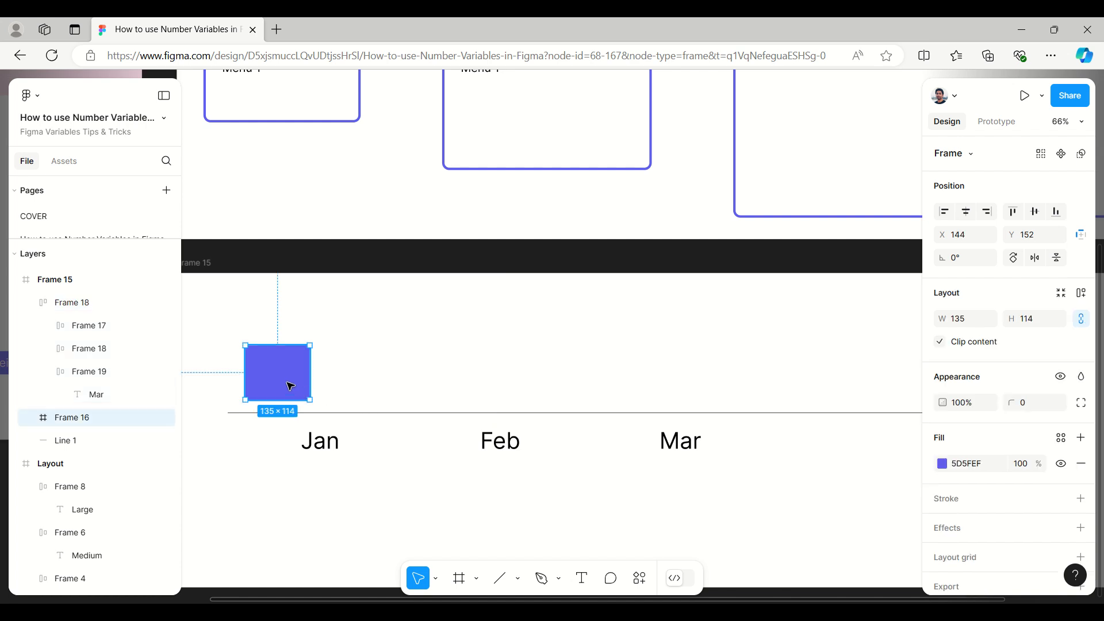
drag(288, 382, 330, 386)
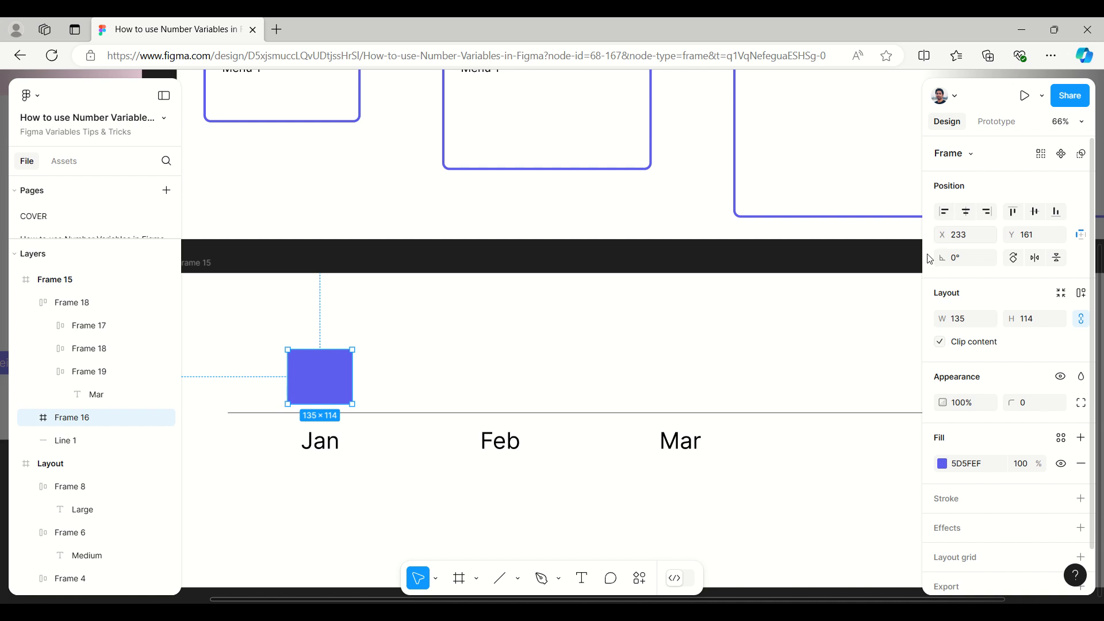
Step: Review the Bar_height and Bar_Width variables and their monthly modes in the Chart variable collection
click(895, 264)
click(983, 216)
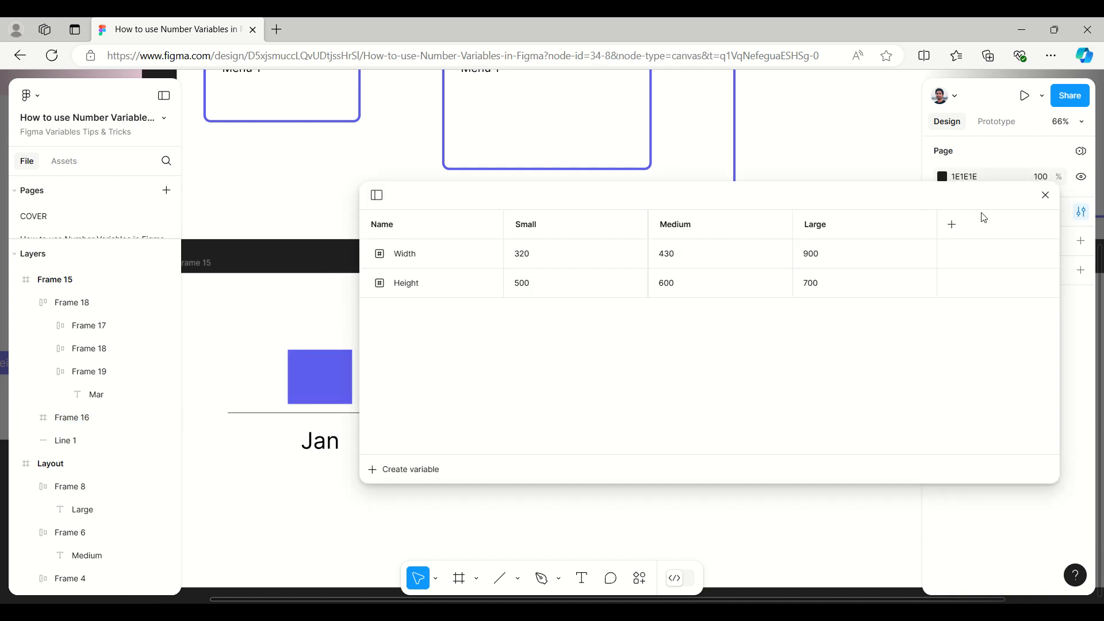
click(378, 196)
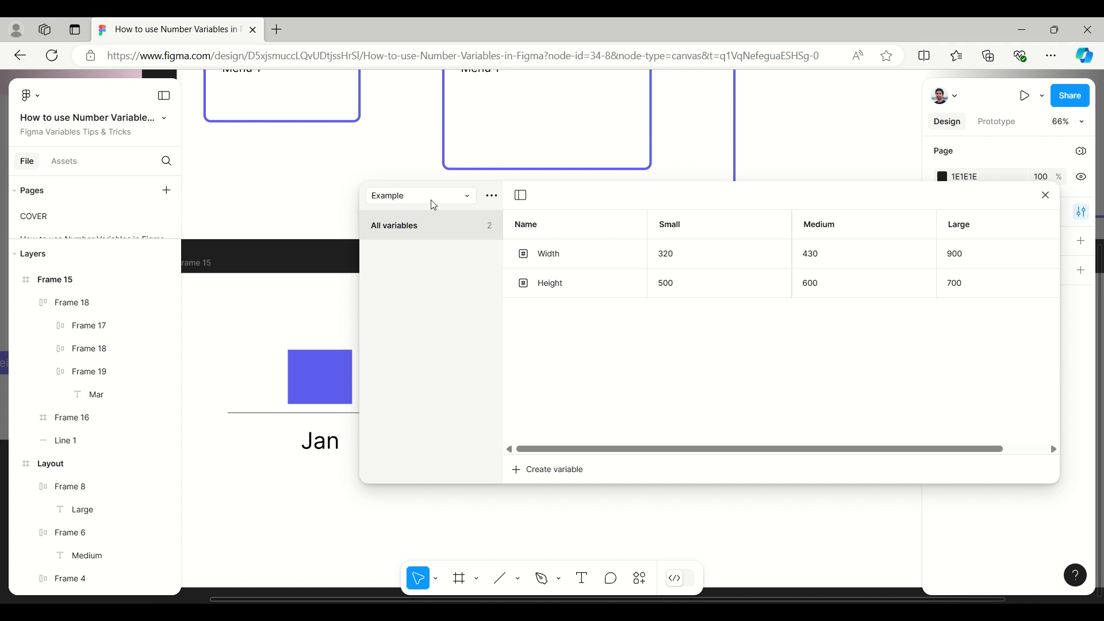
click(465, 198)
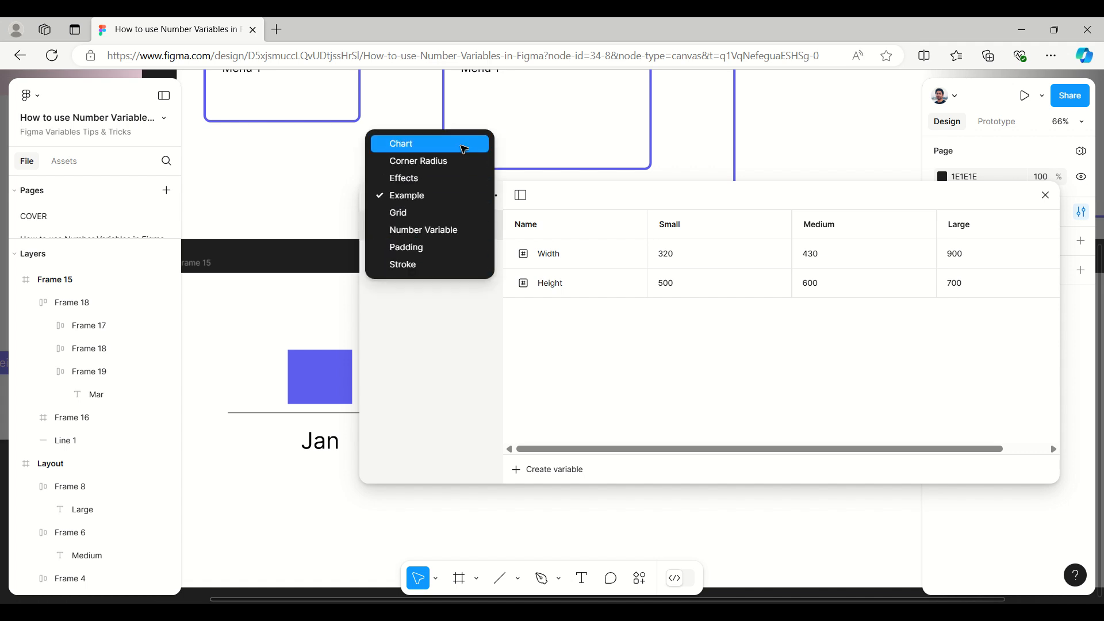
click(465, 149)
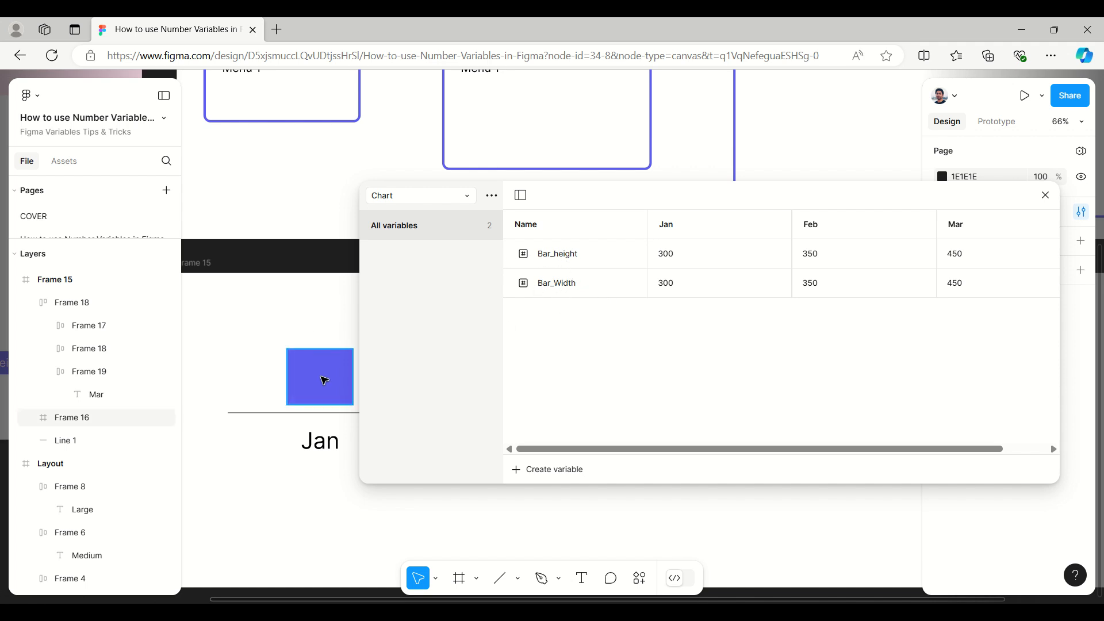
click(325, 381)
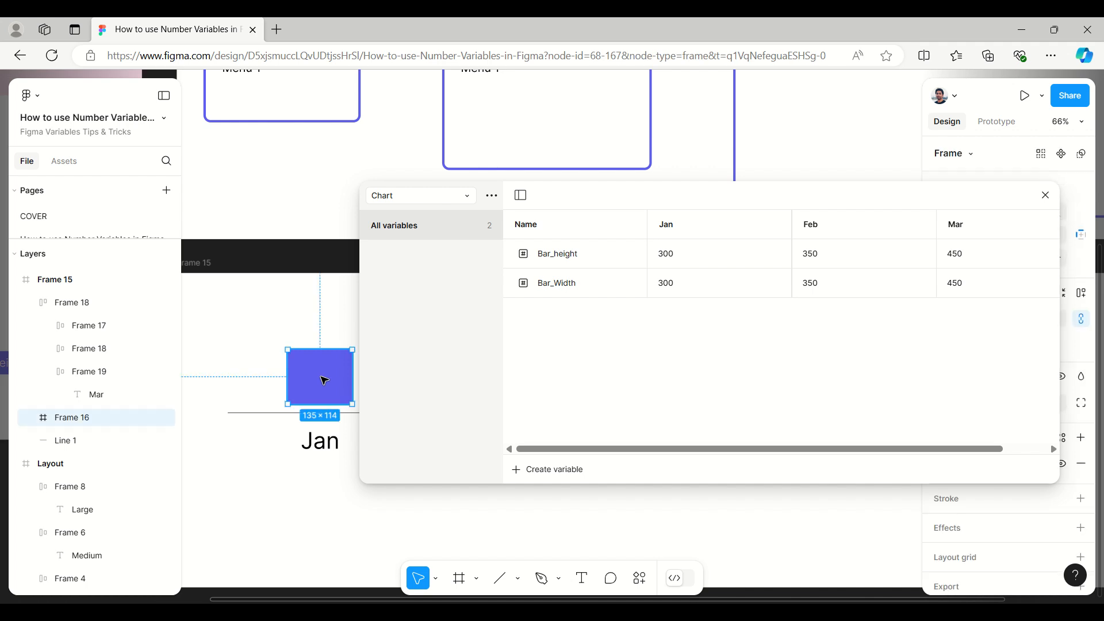
click(578, 258)
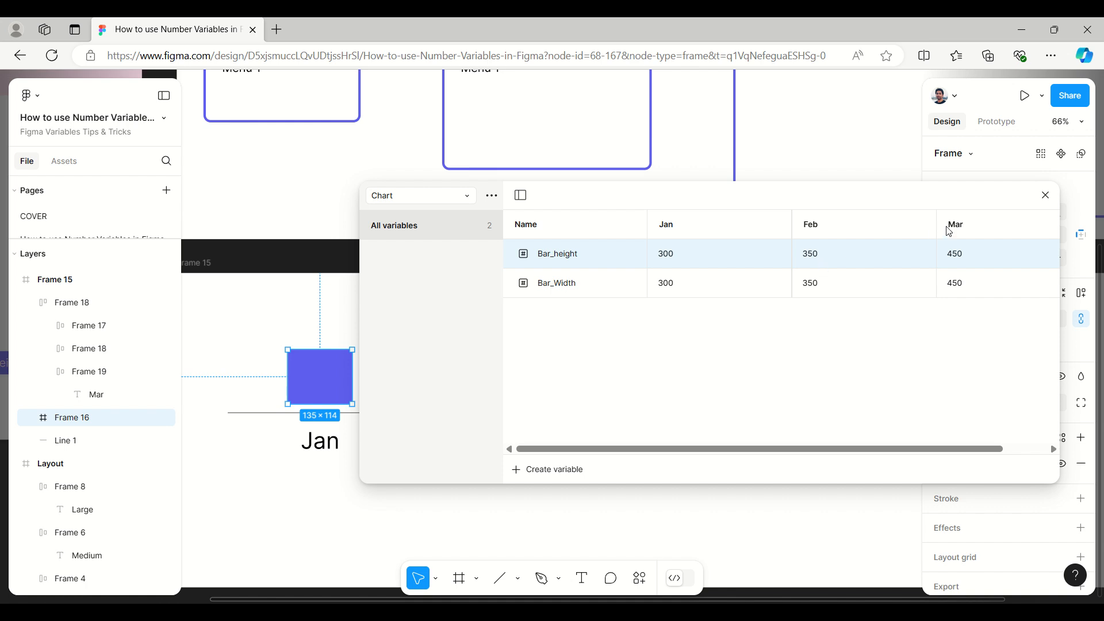
click(1045, 196)
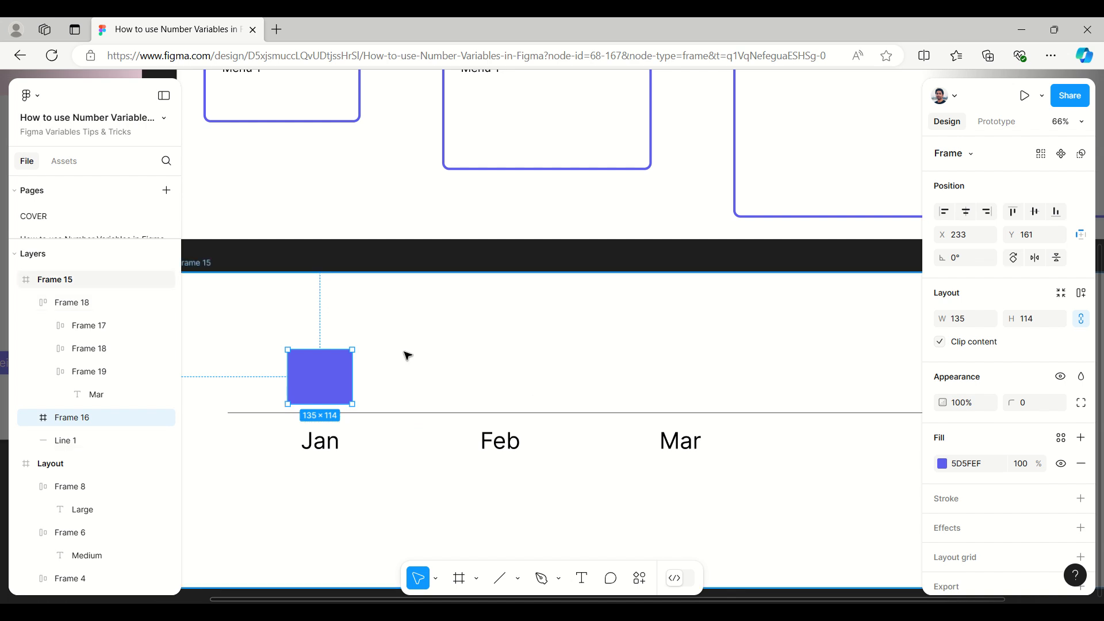
Step: Move the bar, baseline and month row together down by about 200 inside the chart frame, placing the bar at Y 361
scroll(407, 353, down, 2)
scroll(407, 353, down, 1)
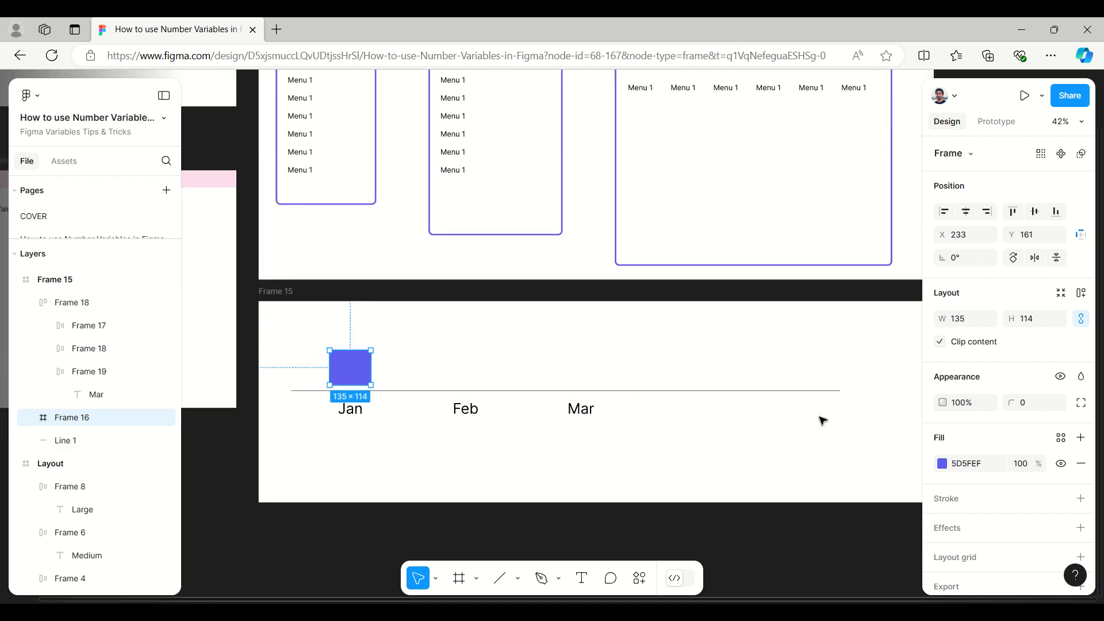
drag(869, 442, 306, 352)
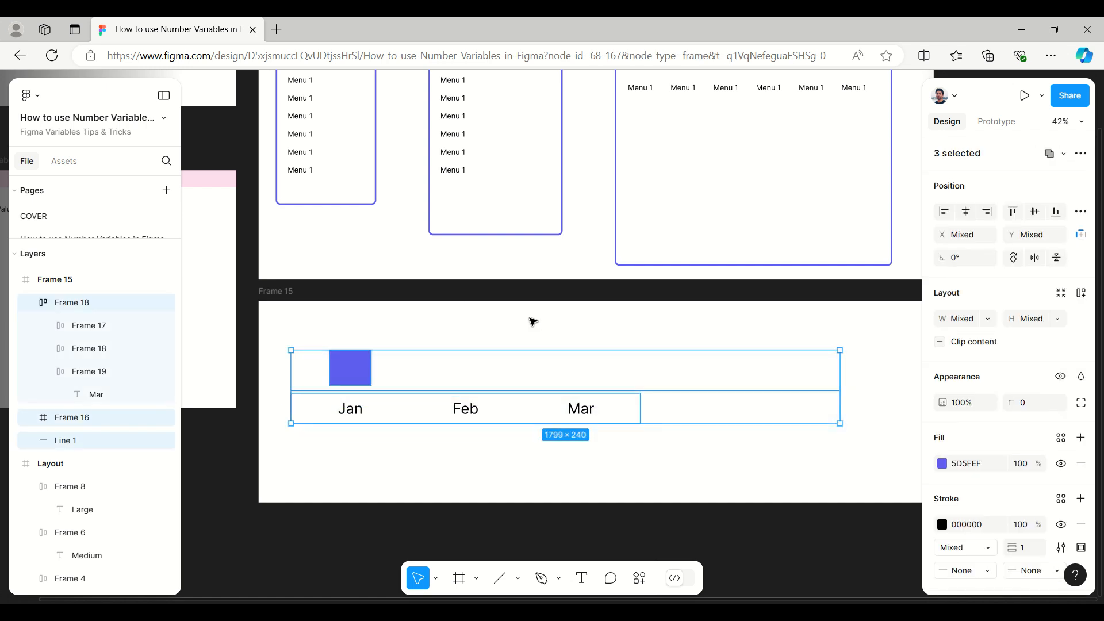
key(shift+Down)
key(shift+Down)
key(shift+Down)
key(shift+Down)
key(shift+Down)
key(shift+Down)
key(shift+Down)
key(shift+Down)
key(shift+Down)
key(shift+Down)
key(shift+Down)
key(shift+Down)
key(shift+Down)
key(shift+Down)
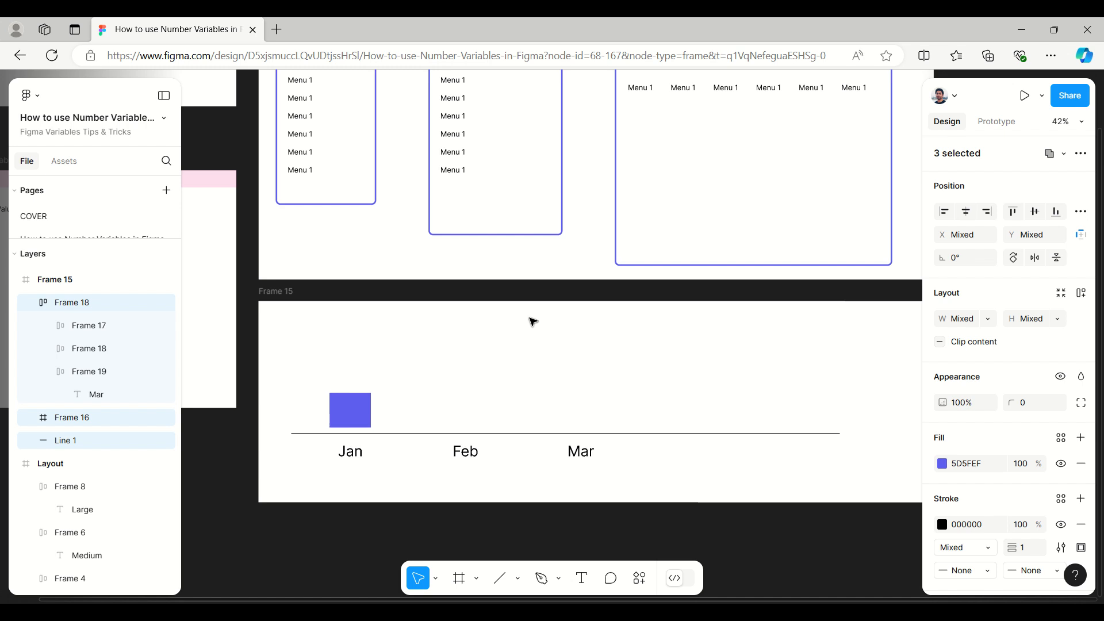
key(shift+Down)
key(shift+Down)
key(shift+Down)
key(shift+Down)
key(shift+Down)
key(shift+Down)
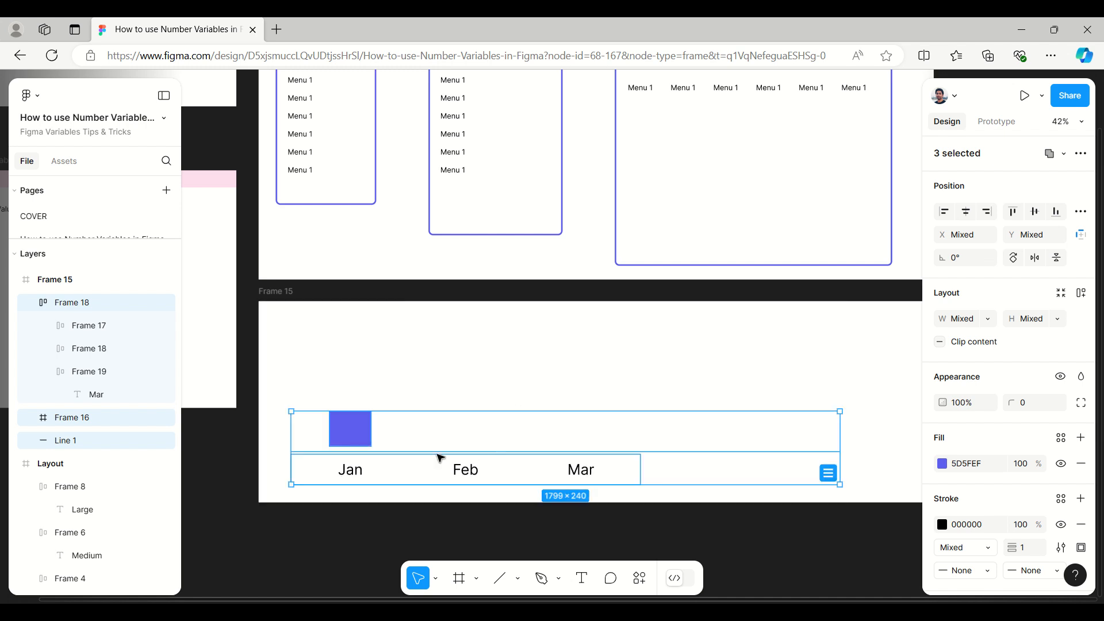
Step: Bind the blue Jan bar's height to the Bar_height variable from the Chart collection
click(337, 429)
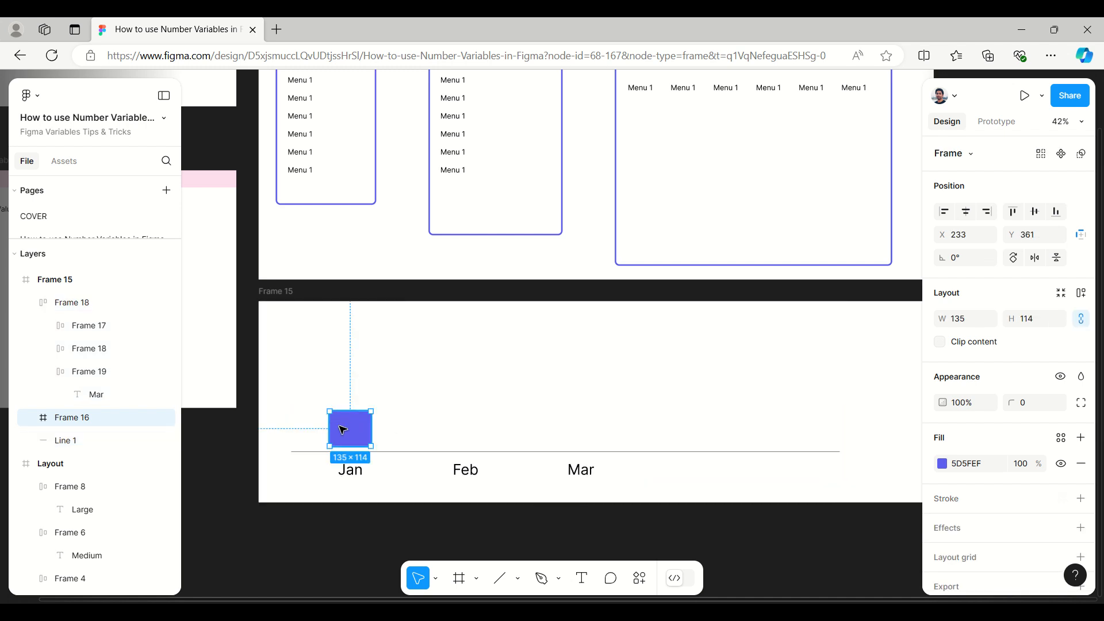
click(940, 342)
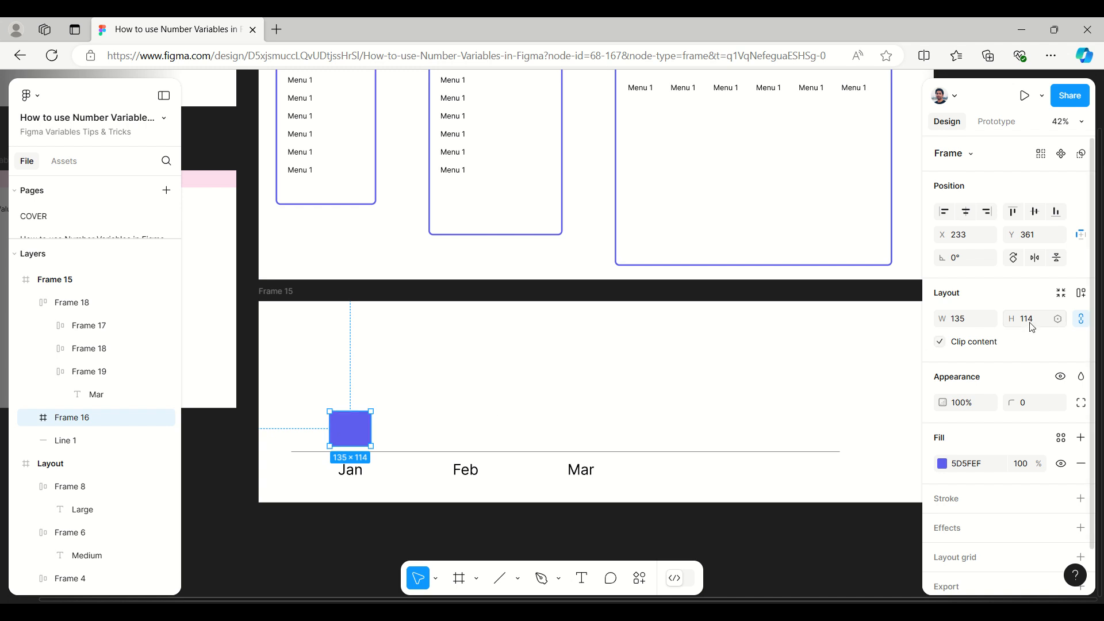
click(1059, 319)
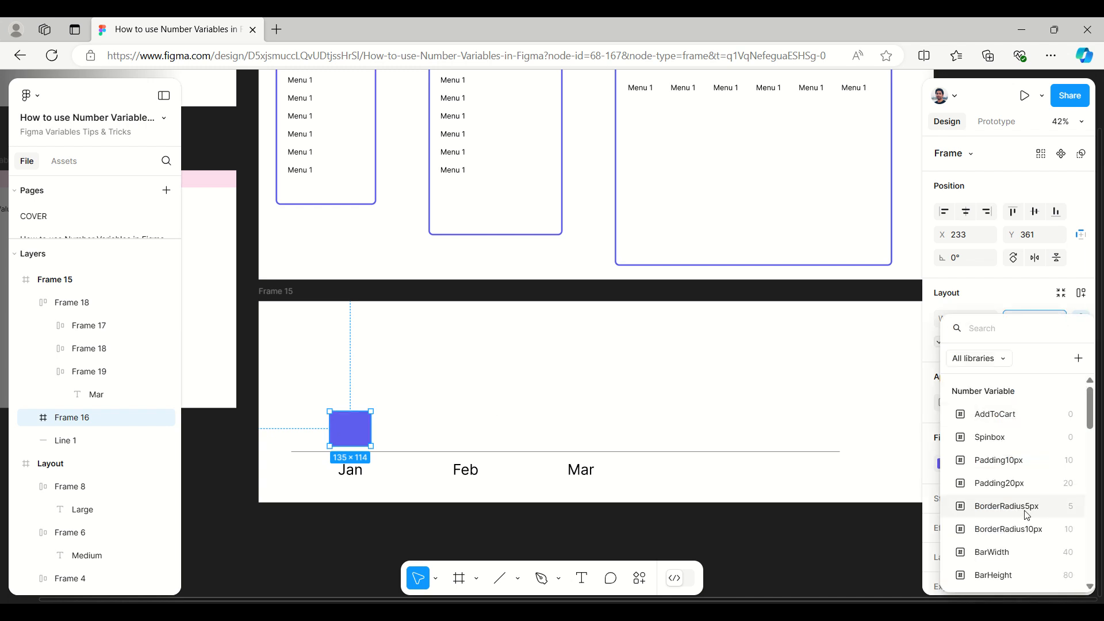
scroll(1028, 516, down, 5)
scroll(1028, 515, down, 10)
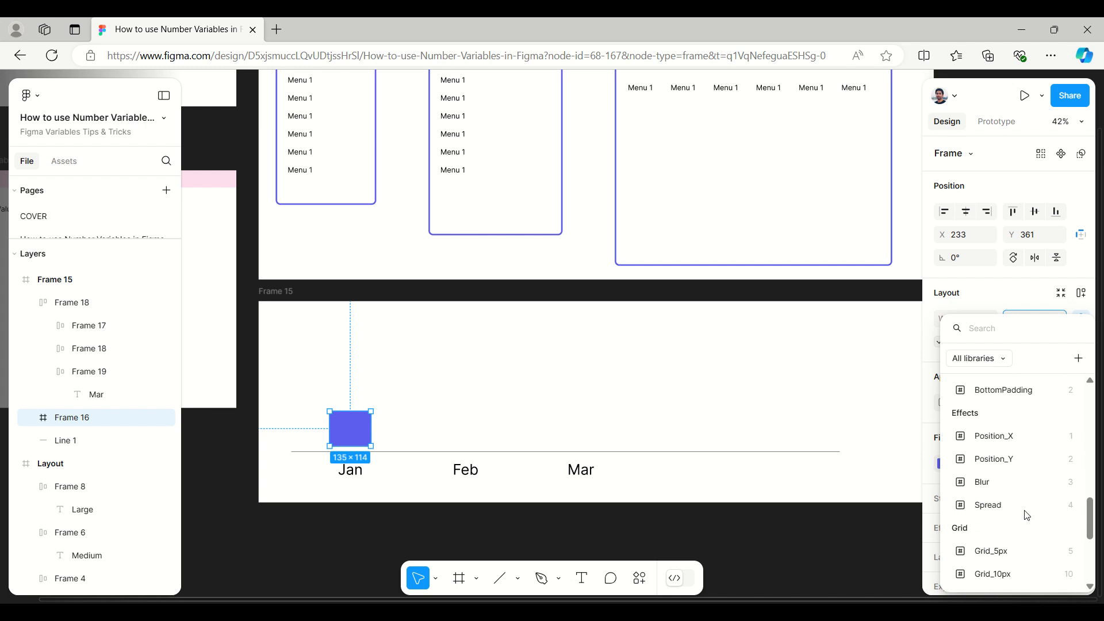
scroll(1028, 516, down, 5)
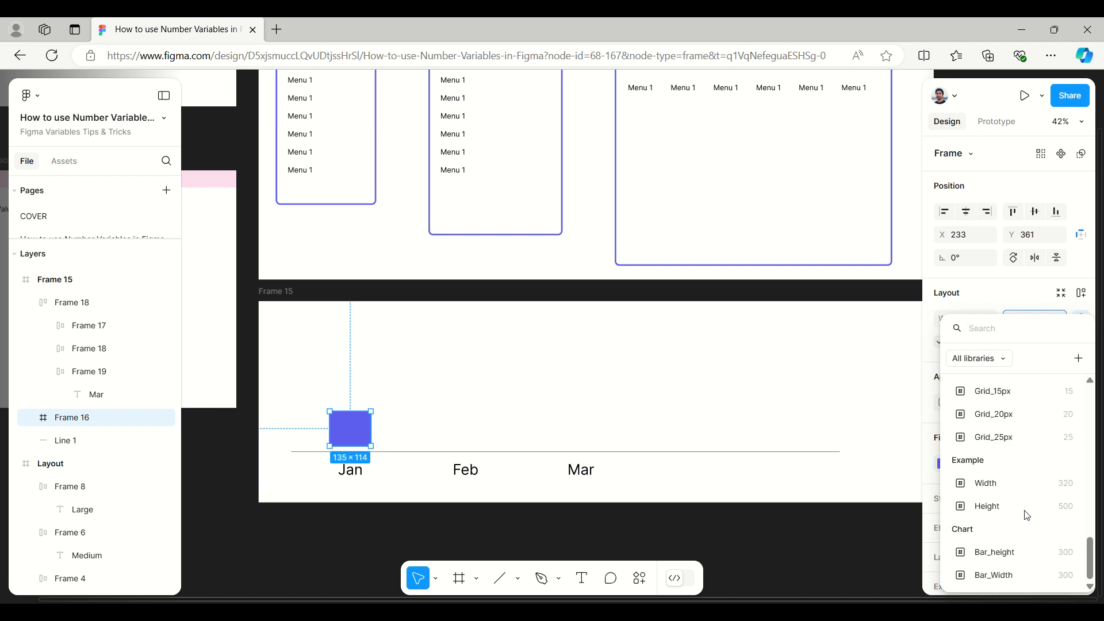
click(1011, 558)
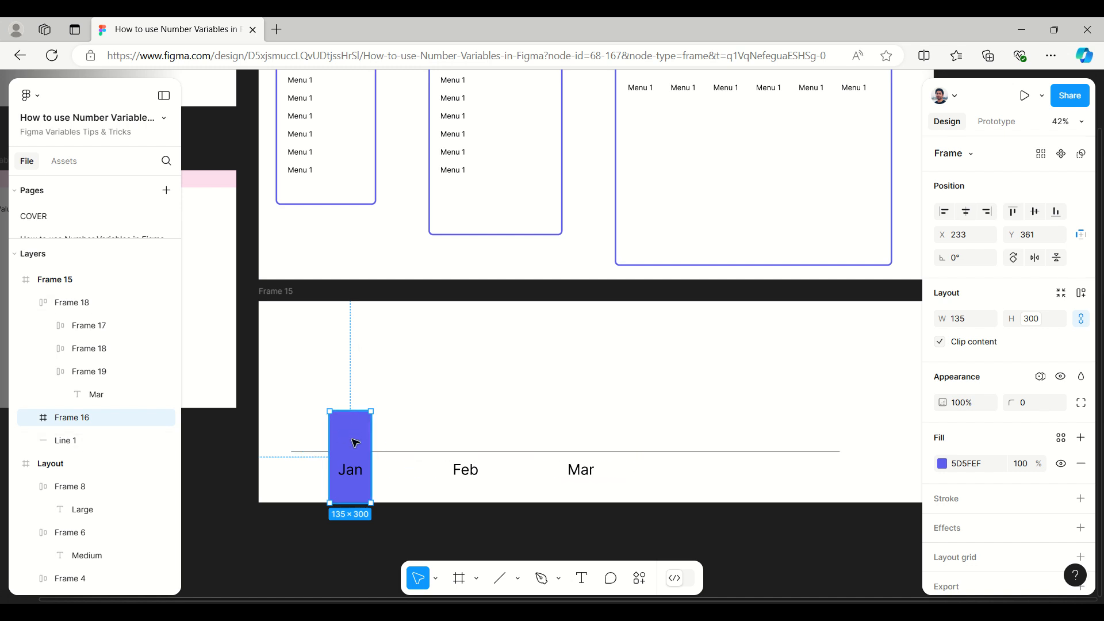
Step: Rotate the blue Jan bar by 180° so it grows upward when its height changes
click(966, 262)
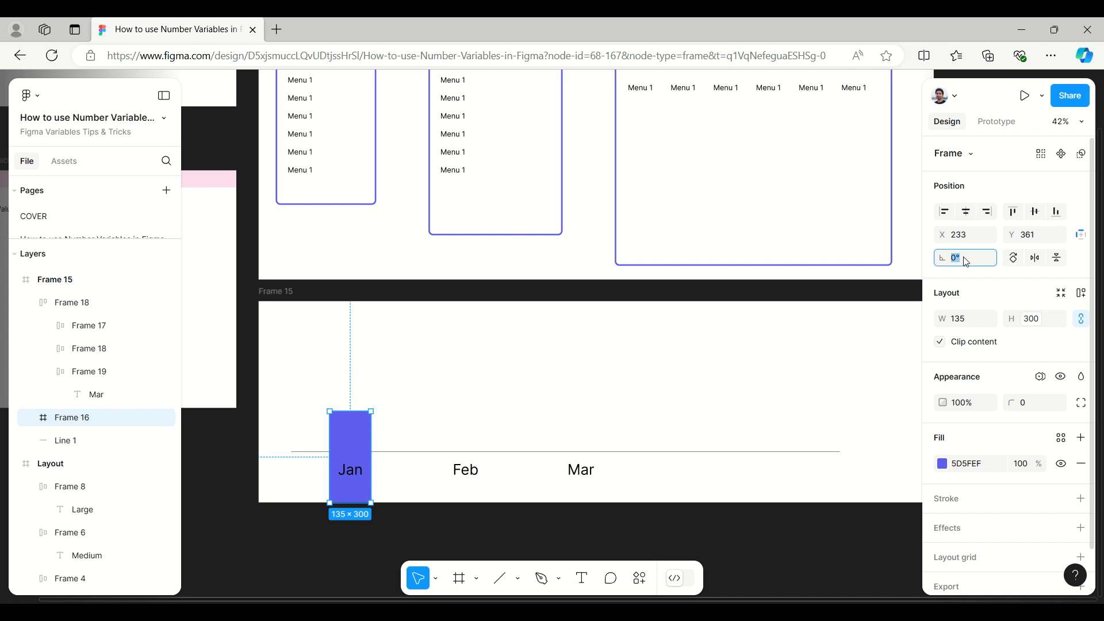
text(180)
click(749, 526)
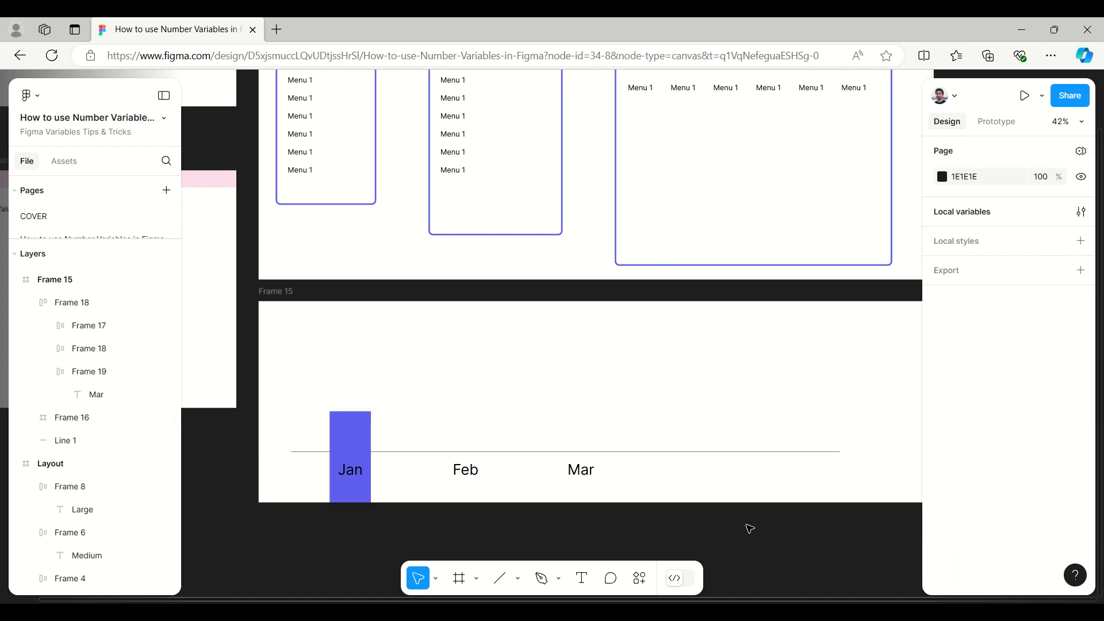
Step: Move the rotated Jan bar up so its base rests on the baseline, at X 368, Y 492
click(350, 445)
drag(350, 444, 350, 391)
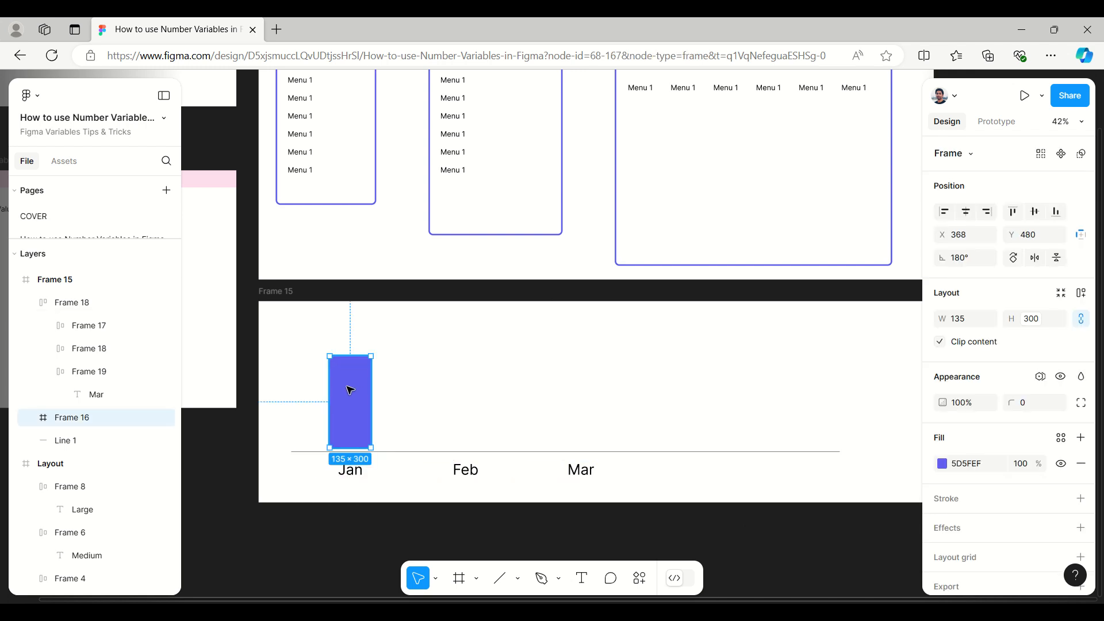
key(Down)
key(Down)
key(Down)
key(Down)
key(Down)
key(Down)
key(Down)
key(Down)
key(Down)
key(Down)
key(Down)
key(Down)
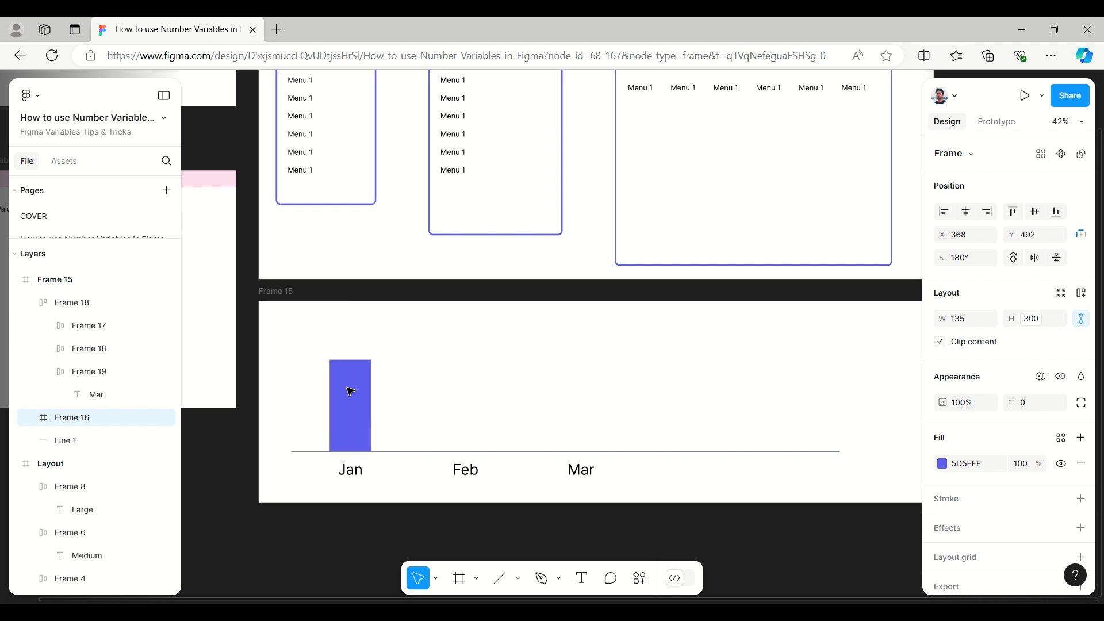
Step: Turn the Jan bar into a component and place instances of it above Feb and Mar, at X 746 and X 1124
click(1062, 154)
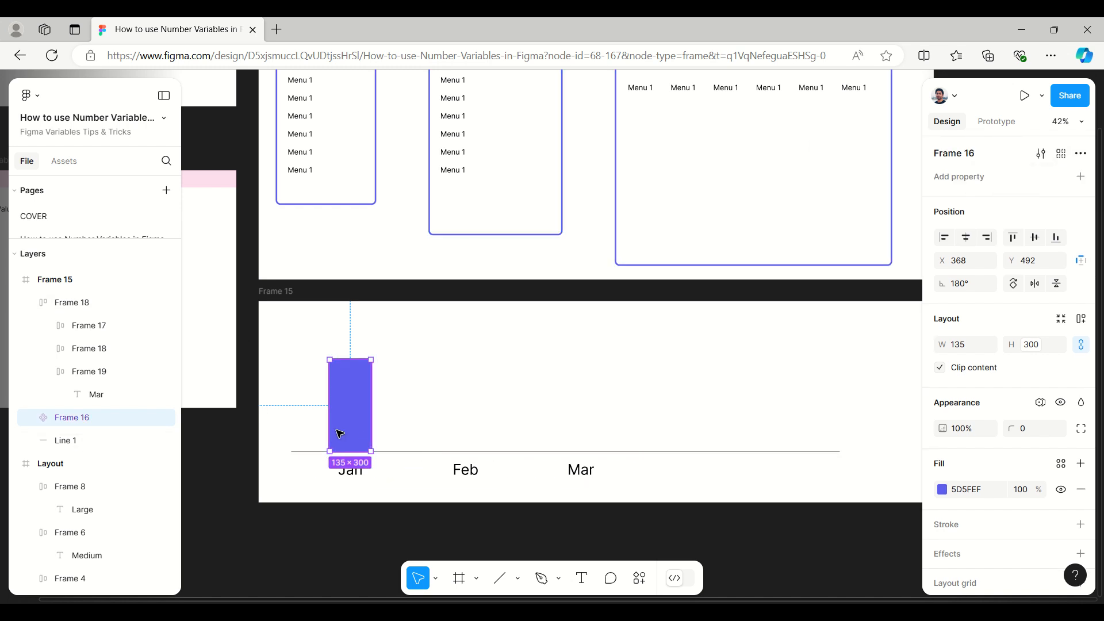
drag(346, 428, 582, 425)
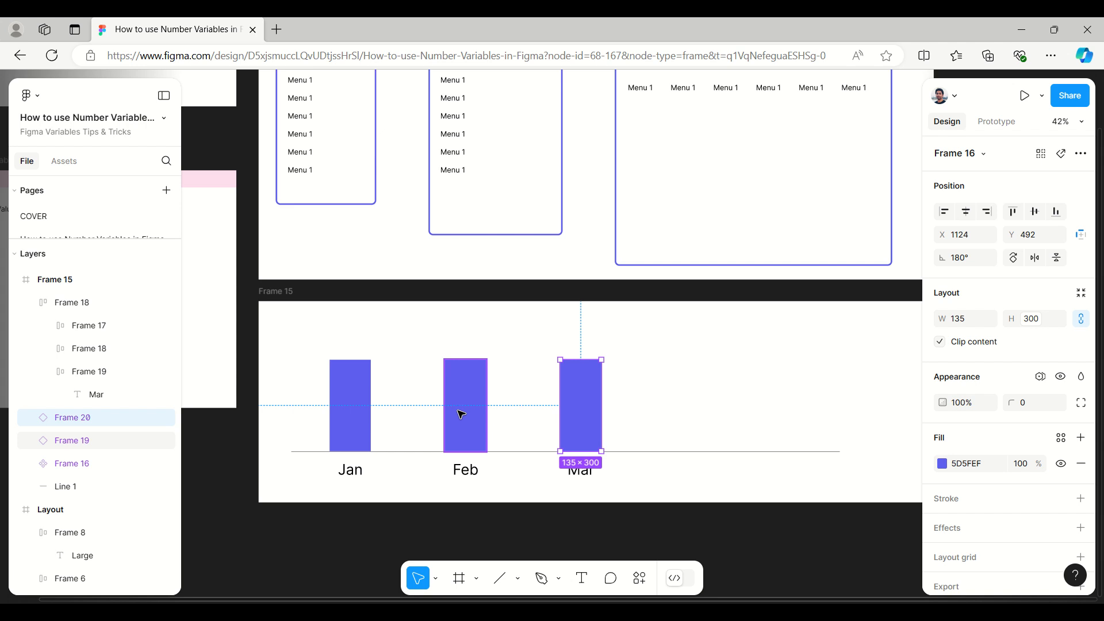
Step: Apply the Chart collection's Feb mode to the bar above the Feb label
click(461, 414)
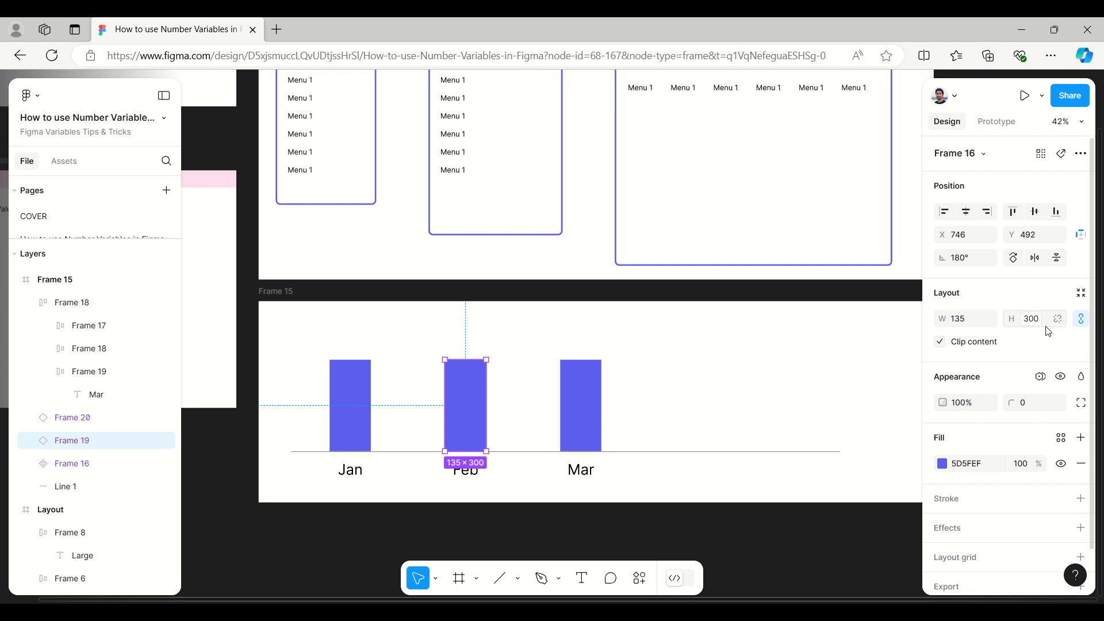
click(1042, 378)
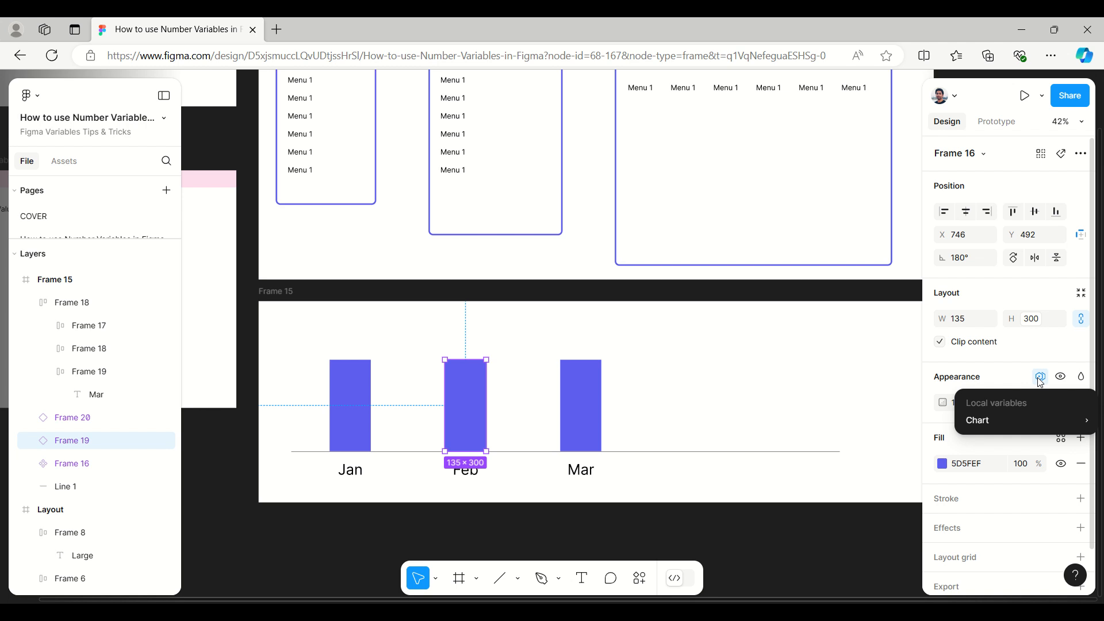
mouse_move(991, 419)
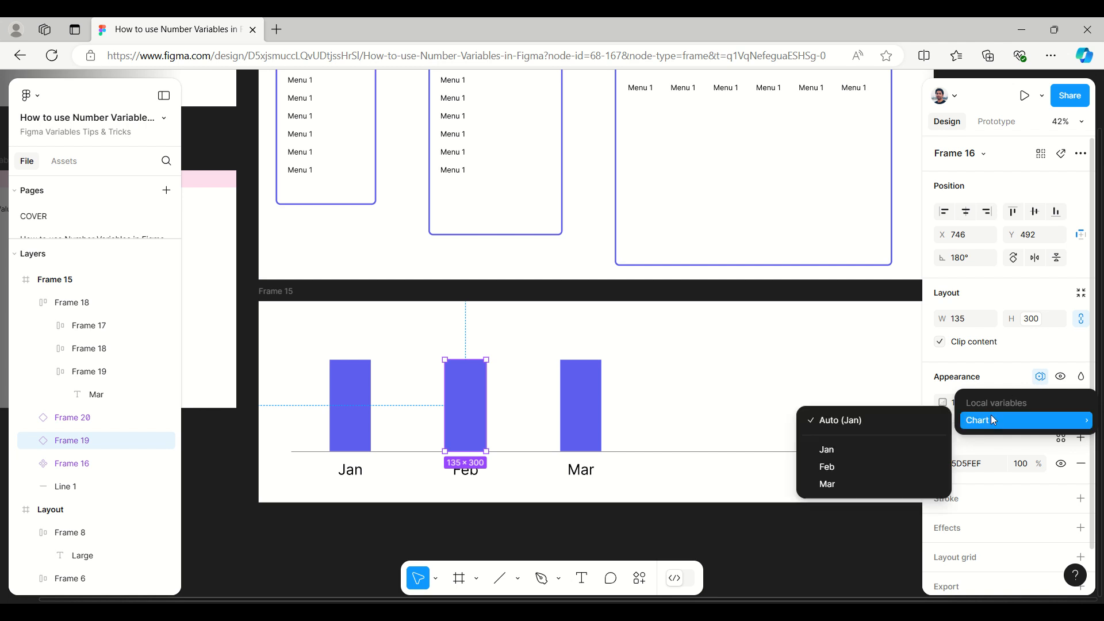
click(849, 469)
Step: Apply the Chart collection's Mar mode to the bar above the Mar label
click(568, 408)
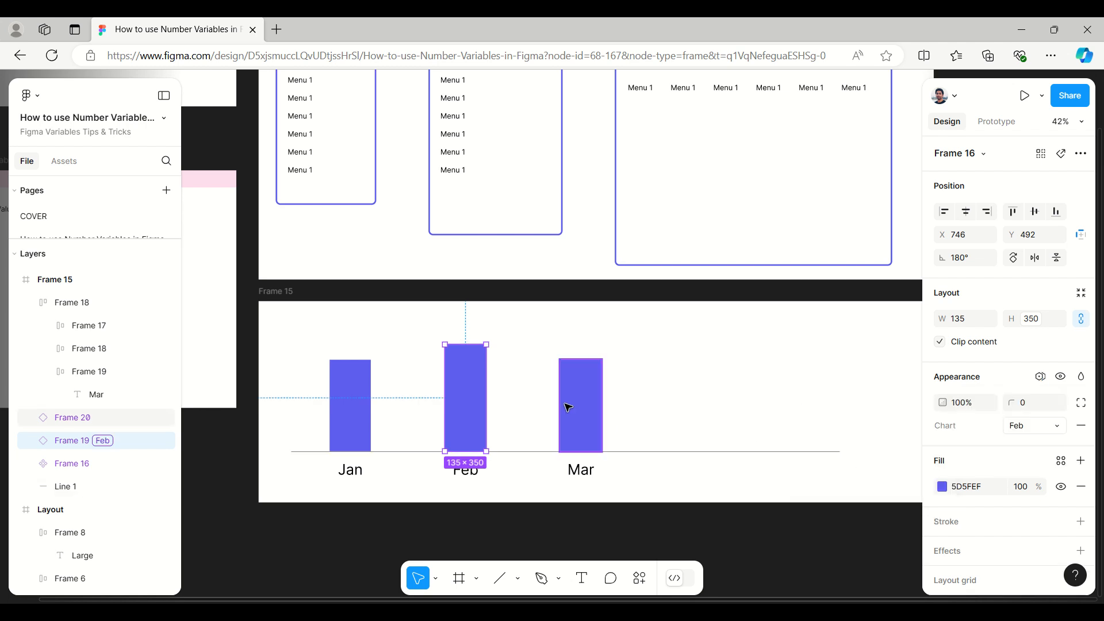
click(1040, 378)
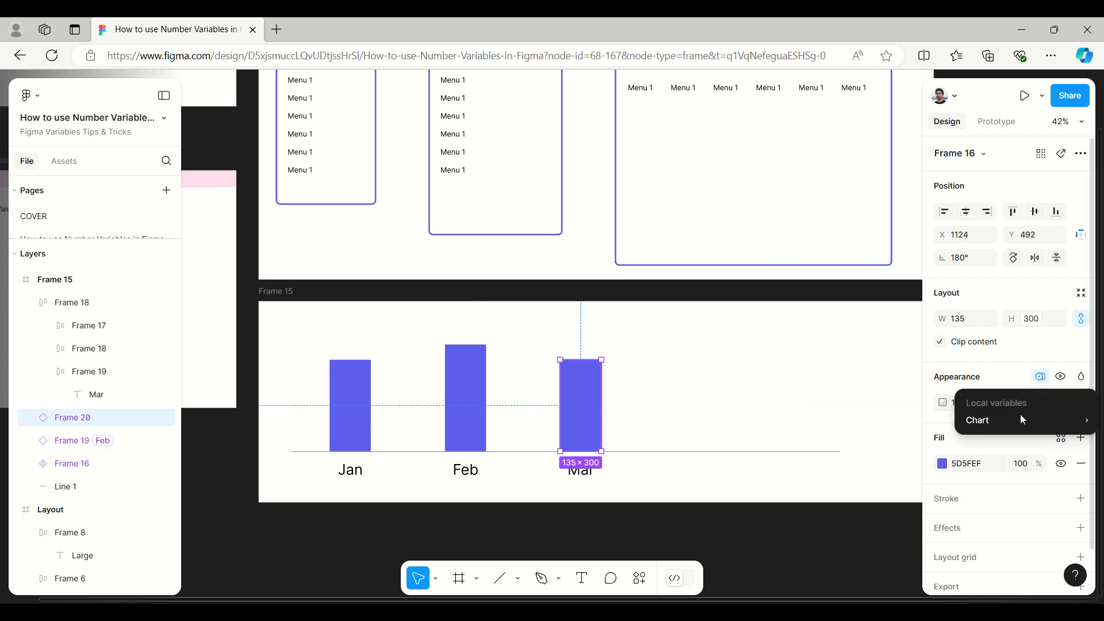
mouse_move(1021, 415)
click(888, 480)
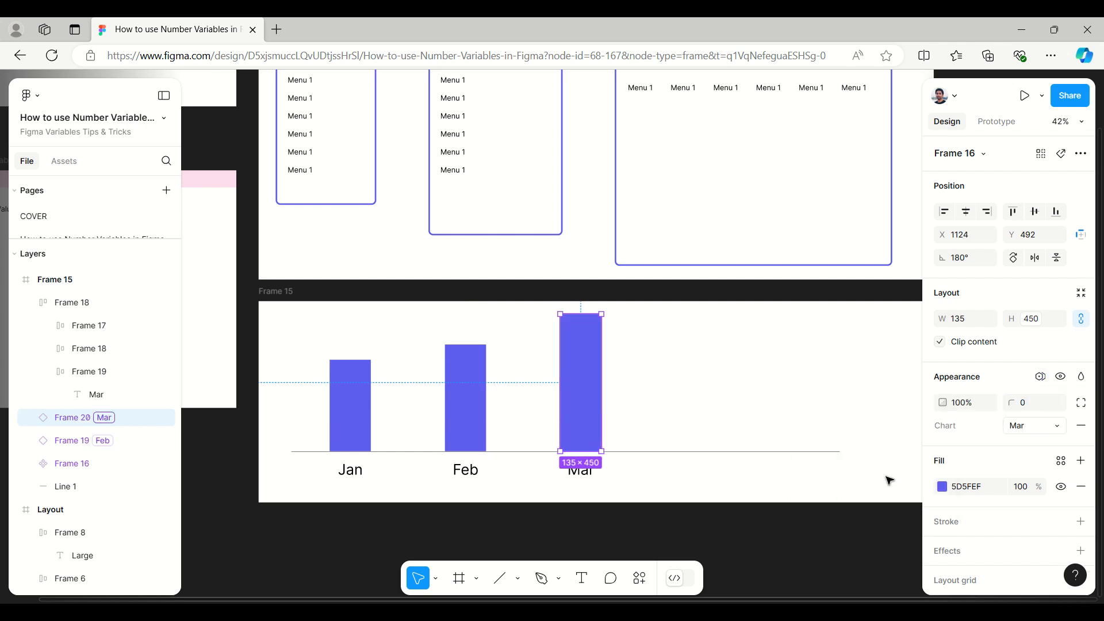
click(711, 526)
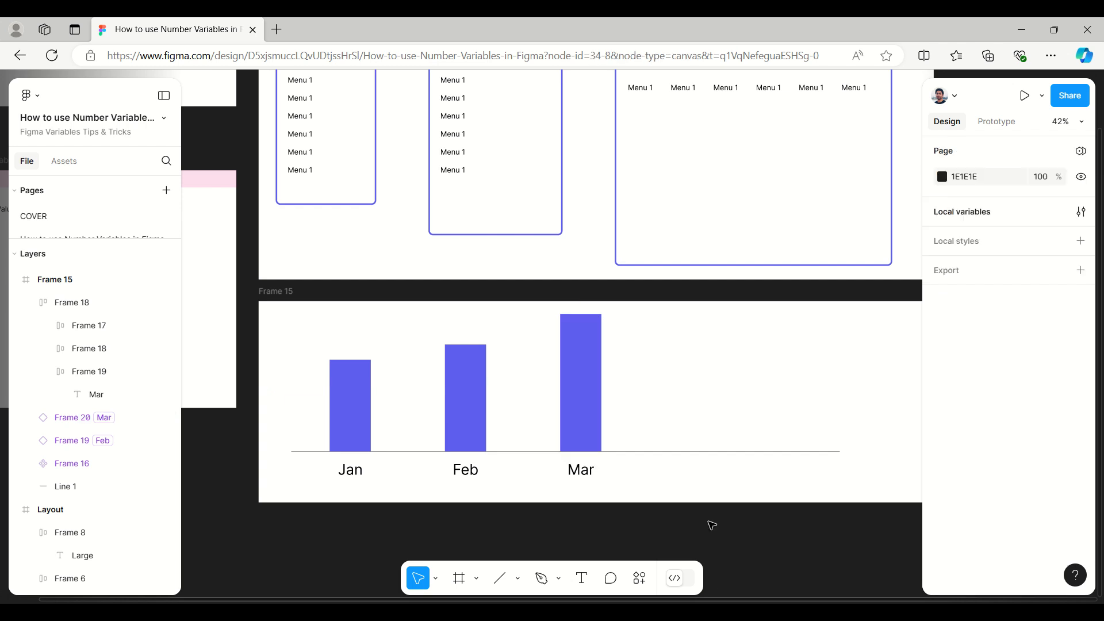
Step: Extend the chart frame downward to a height of about 813 and move the bars, baseline and month row down together by about 110
click(278, 293)
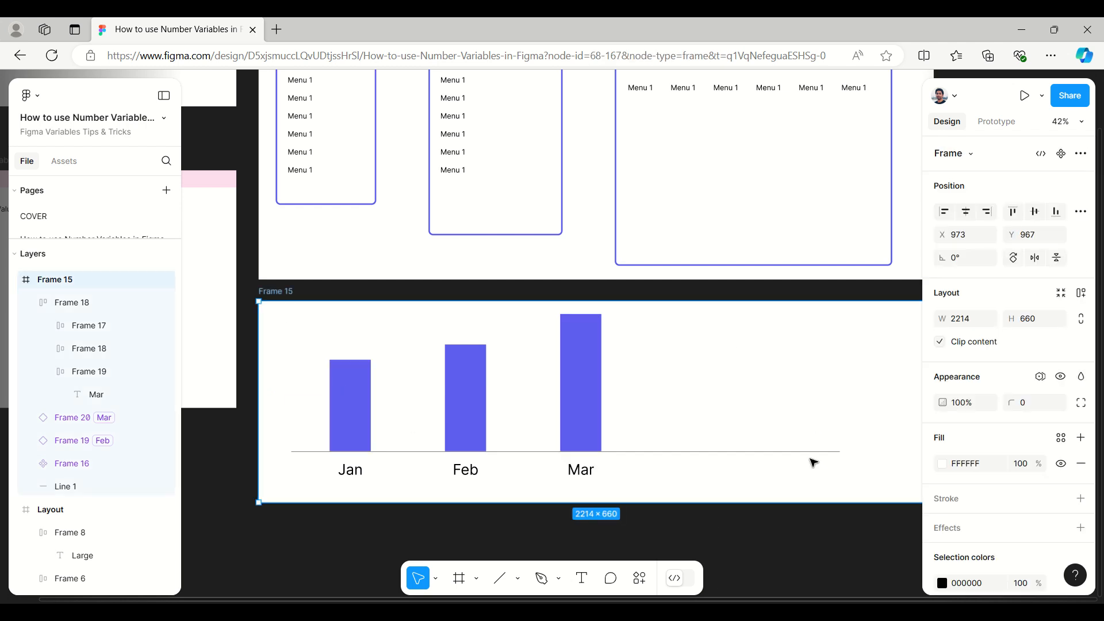
drag(732, 505, 732, 550)
drag(873, 467, 354, 390)
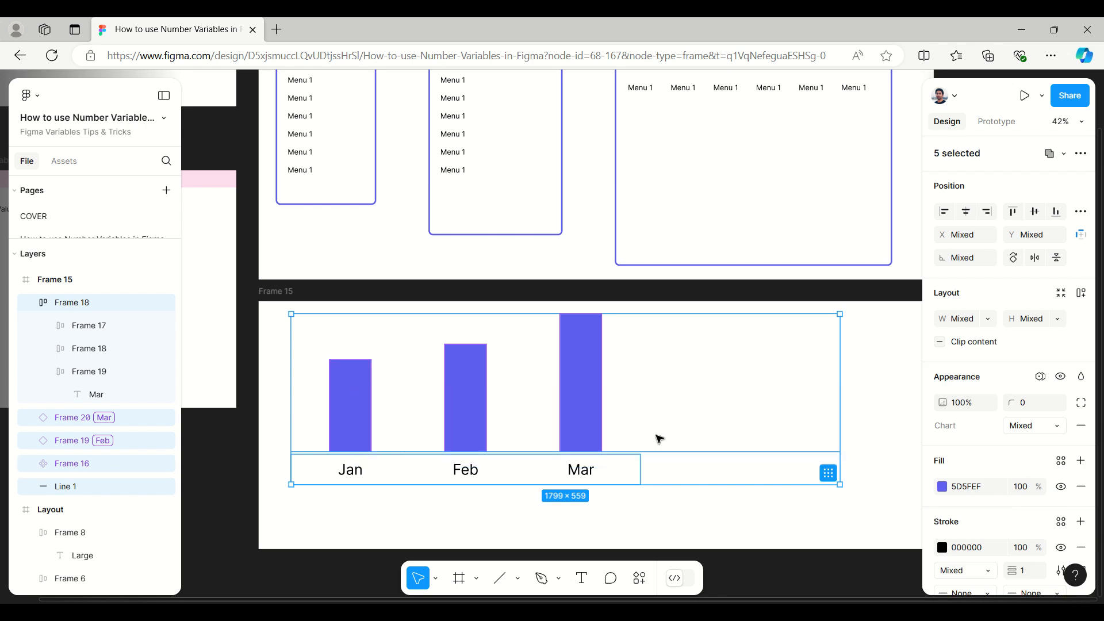
key(shift+Down)
key(shift+Down)
key(shift+Down)
key(shift+Down)
key(shift+Down)
key(shift+Down)
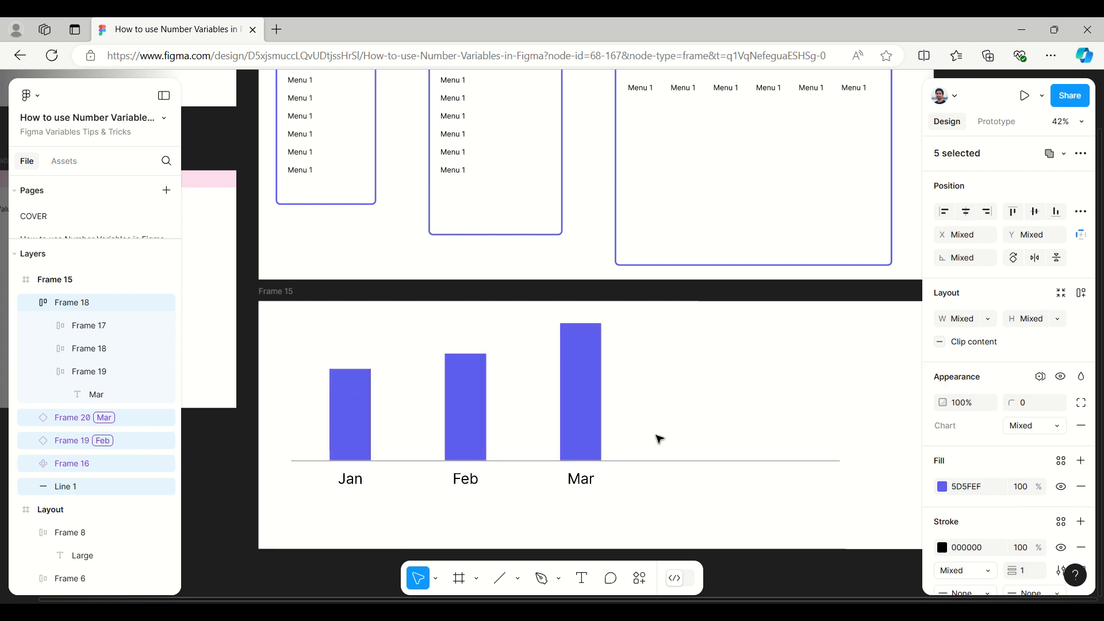
key(shift+Down)
key(shift+Down)
key(shift+Down)
key(shift+Down)
key(shift+Down)
key(shift+Down)
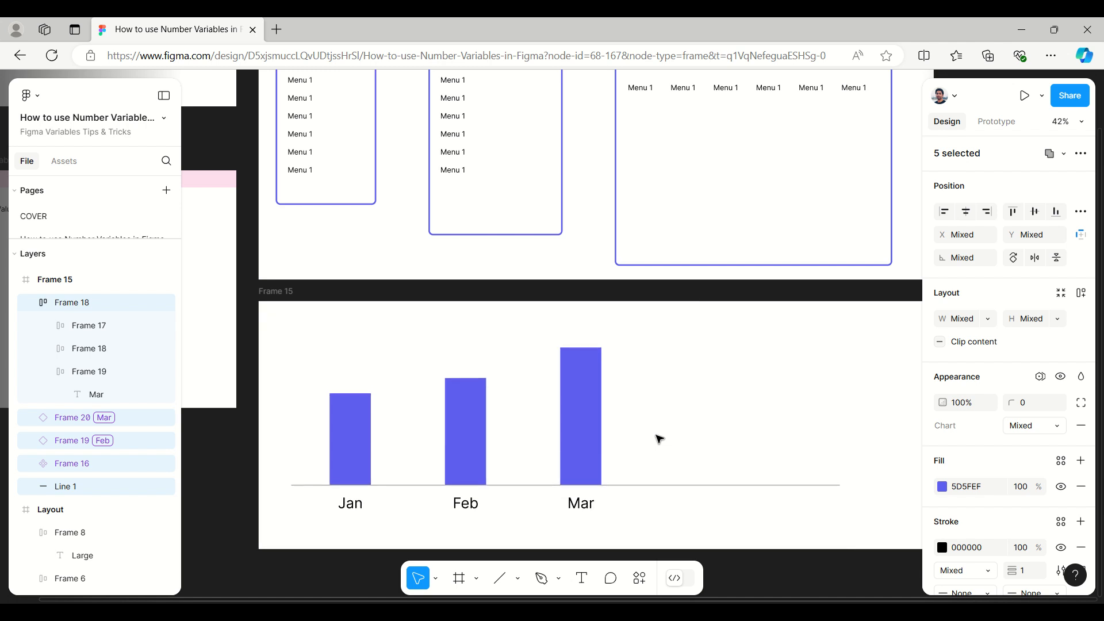
click(758, 300)
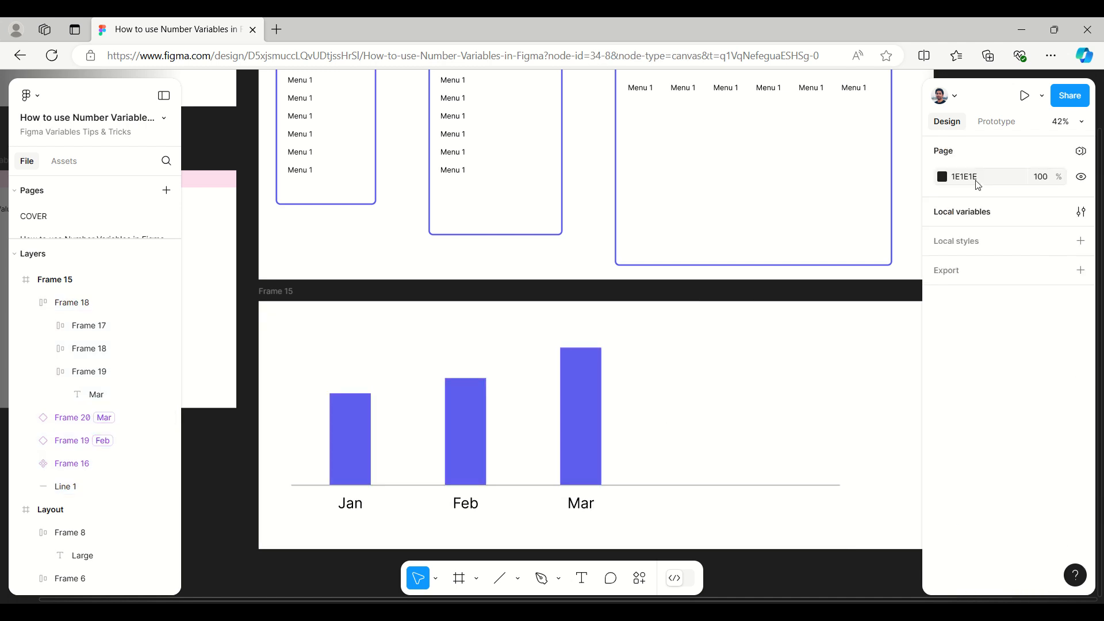
Step: Open the local variables, hide the collection sidebar, and narrow and move the window so all three chart bars stay in view
click(981, 214)
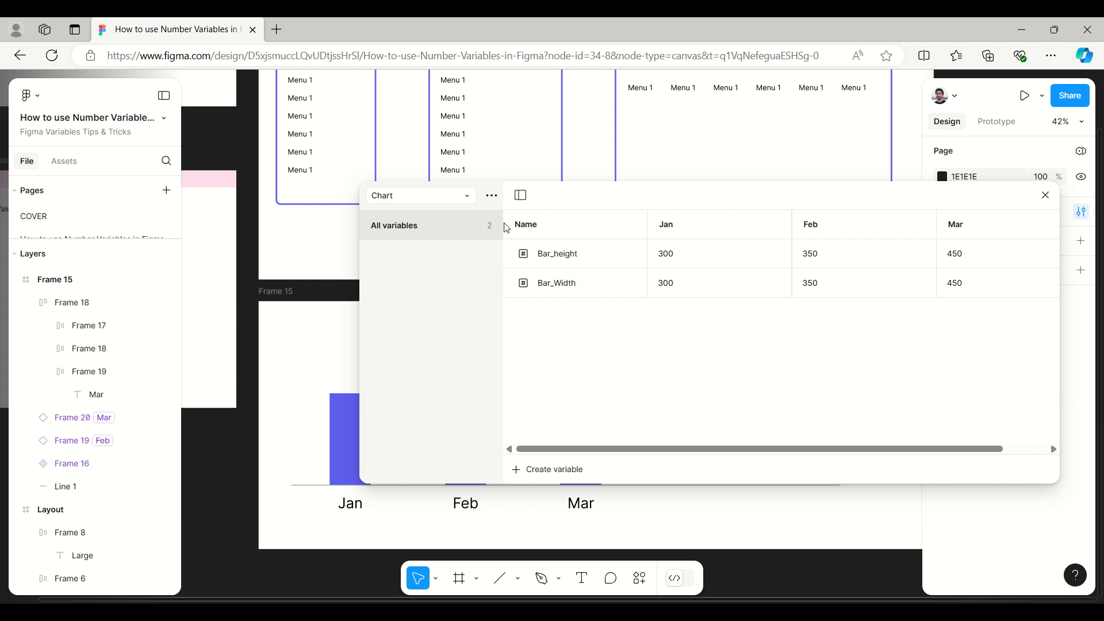
click(522, 197)
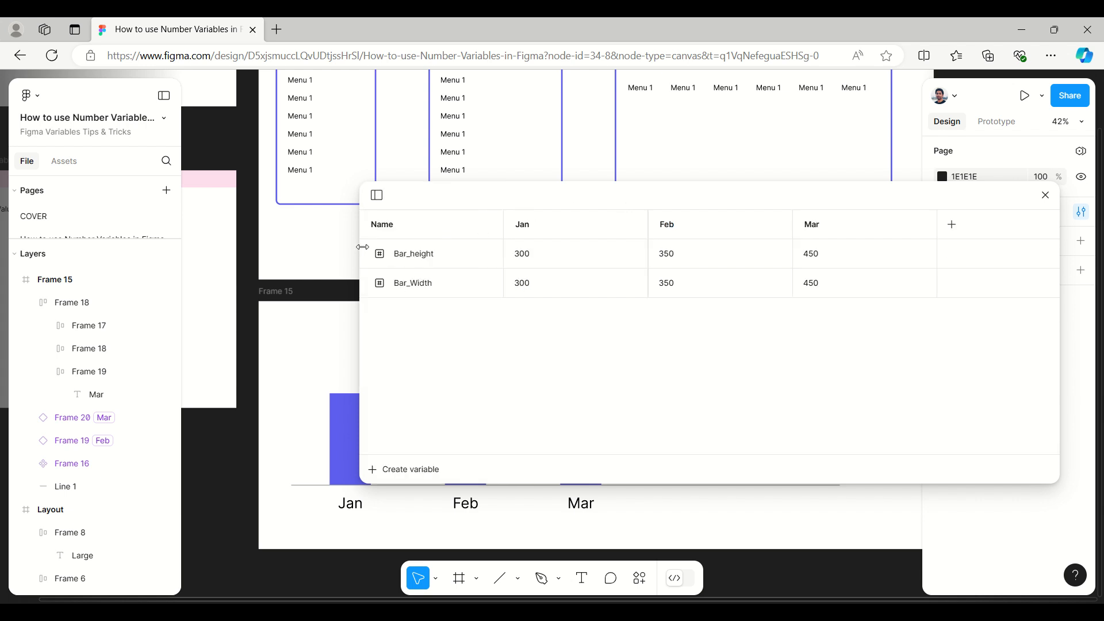
drag(358, 248, 599, 255)
drag(783, 448, 688, 448)
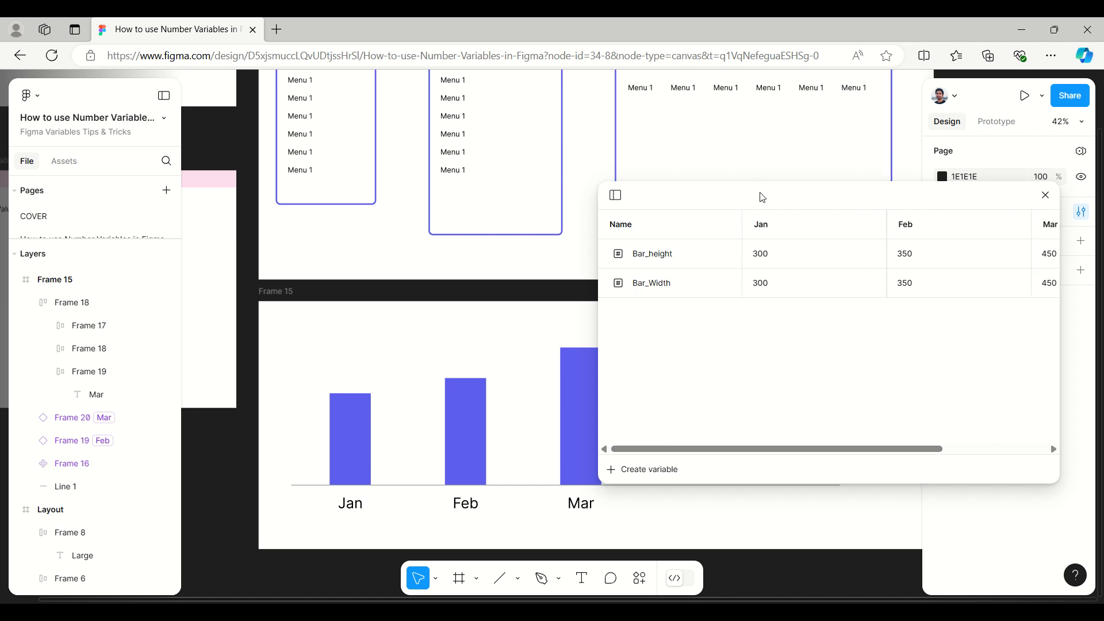
drag(761, 197, 829, 133)
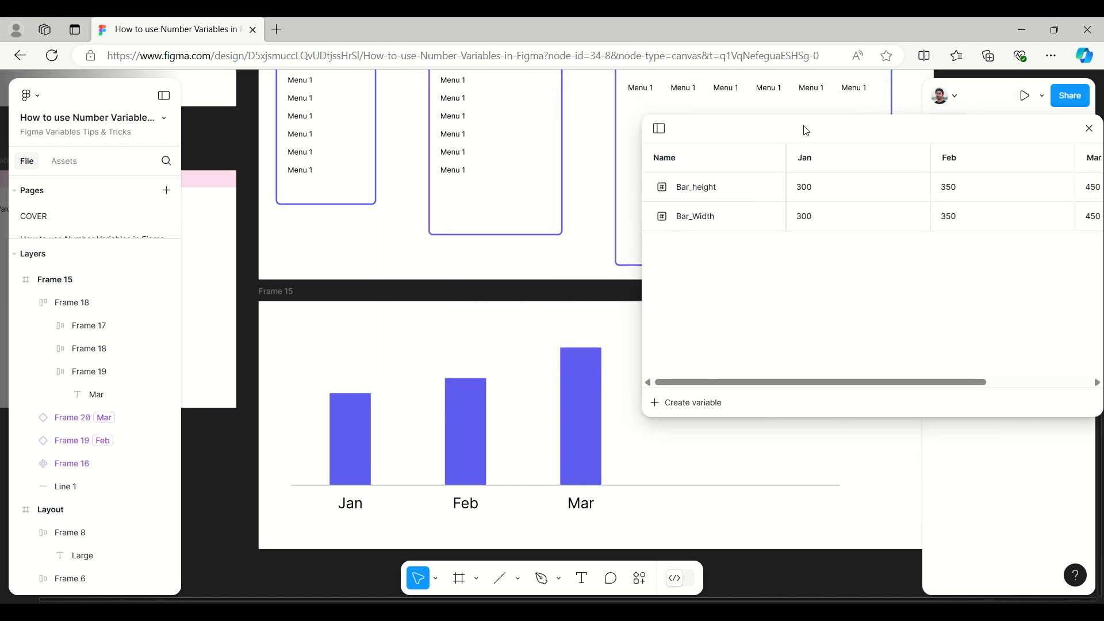
Step: Set the Bar_height variable to 200 for Jan, 300 for Feb and 400 for Mar, and close the variables window
double_click(808, 195)
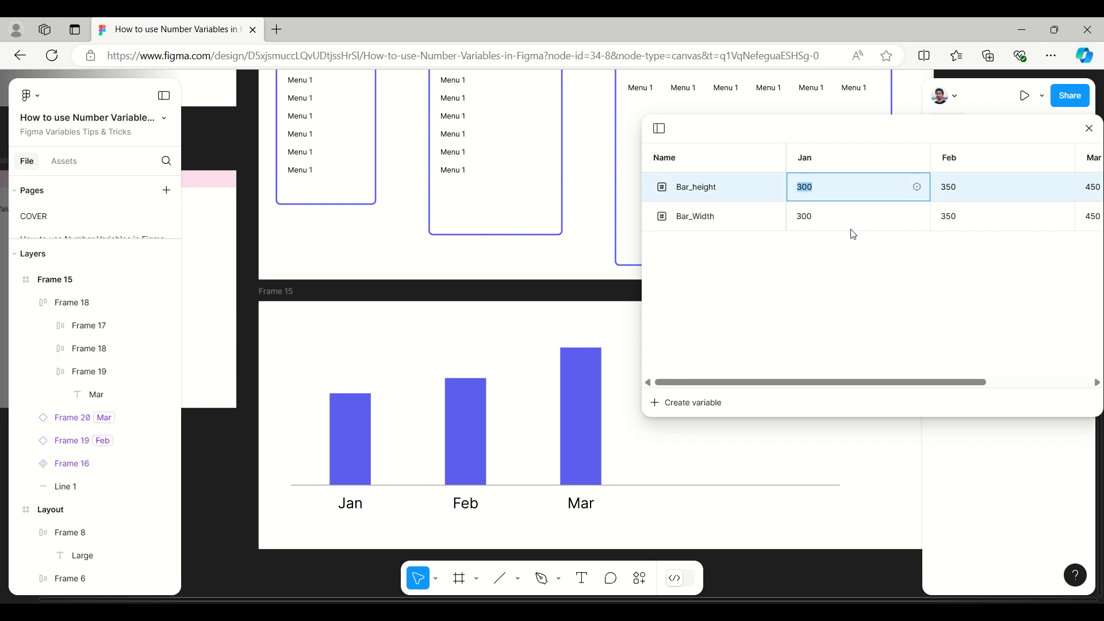
text(2)
click(880, 267)
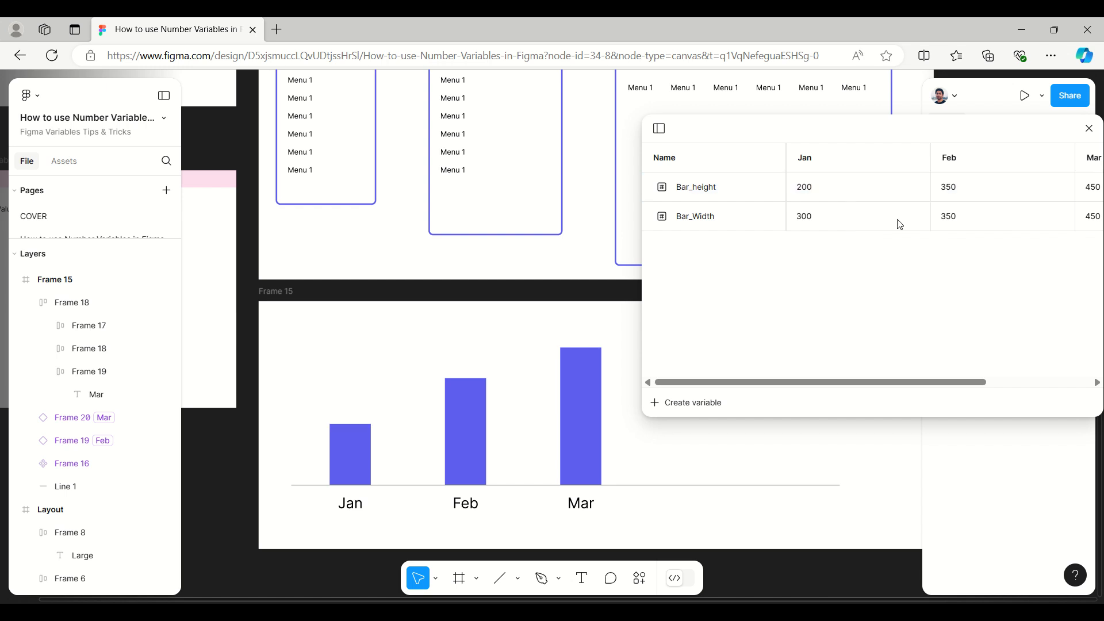
double_click(949, 187)
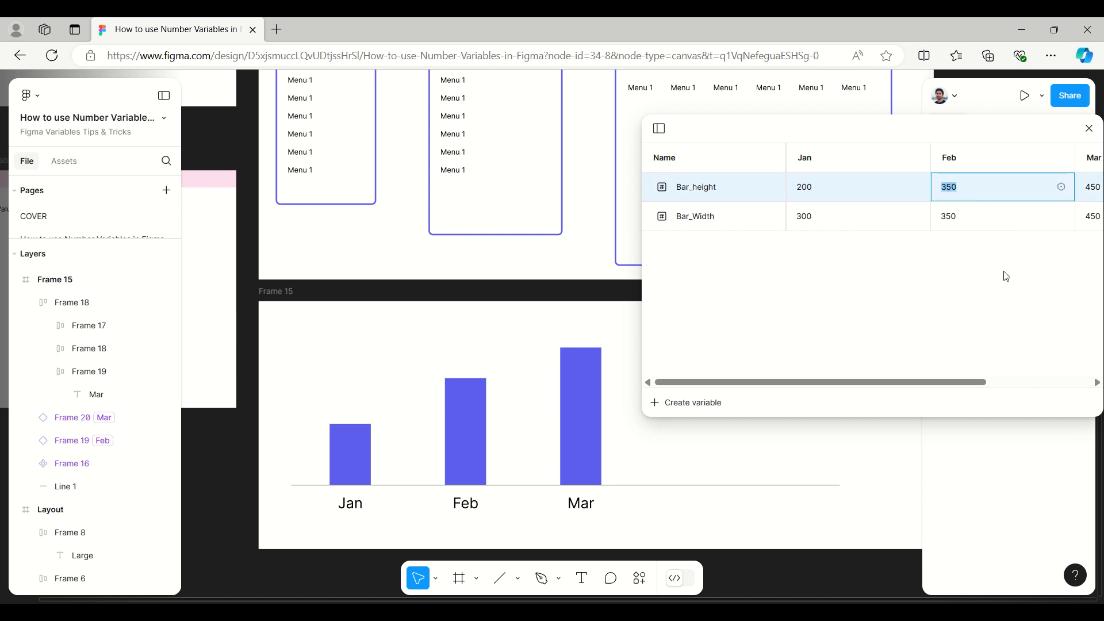
text(30)
click(1007, 279)
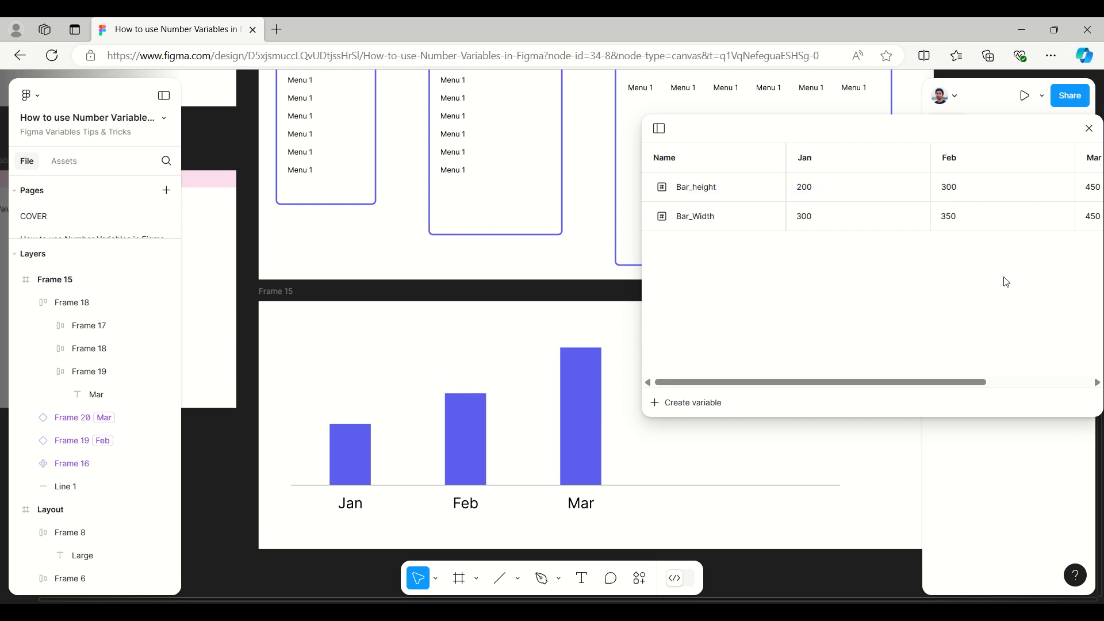
double_click(1094, 188)
text(40)
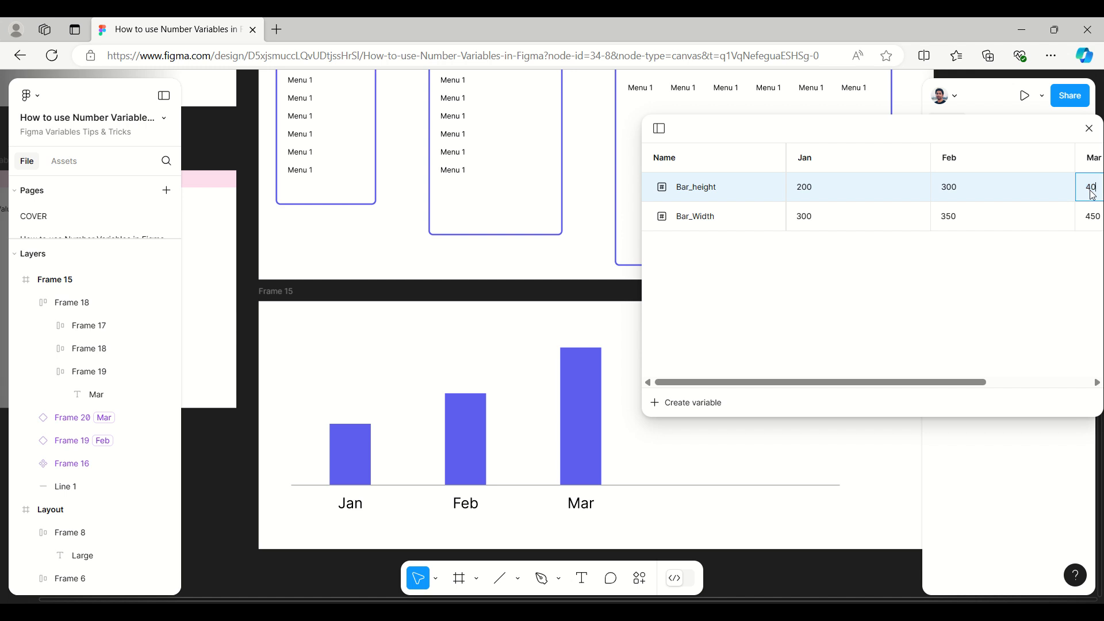
text(0)
click(1040, 291)
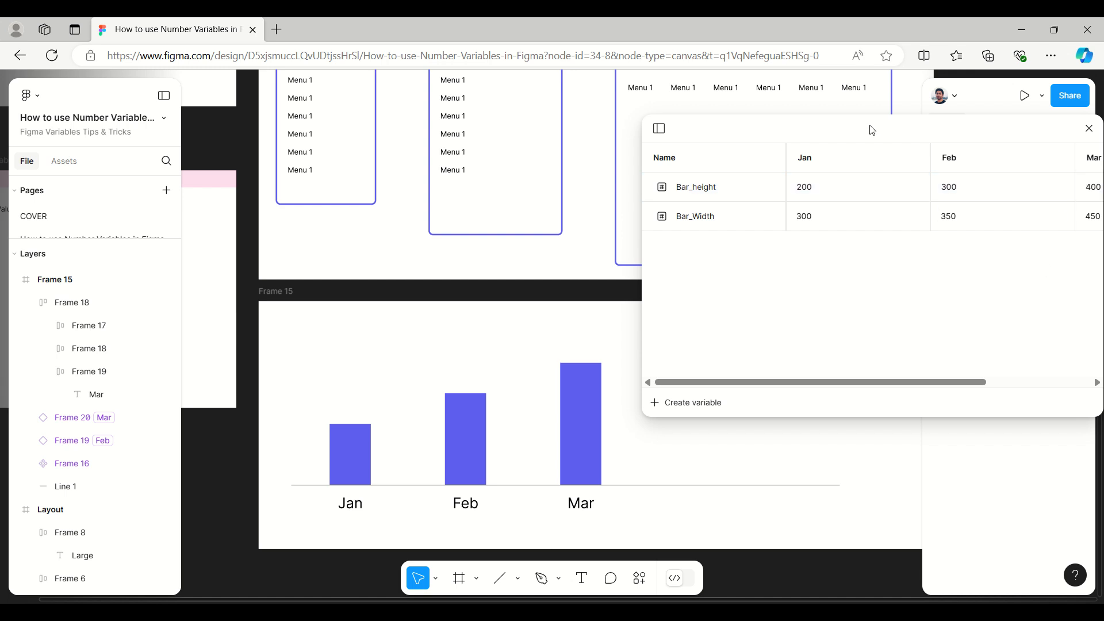
drag(883, 136, 722, 114)
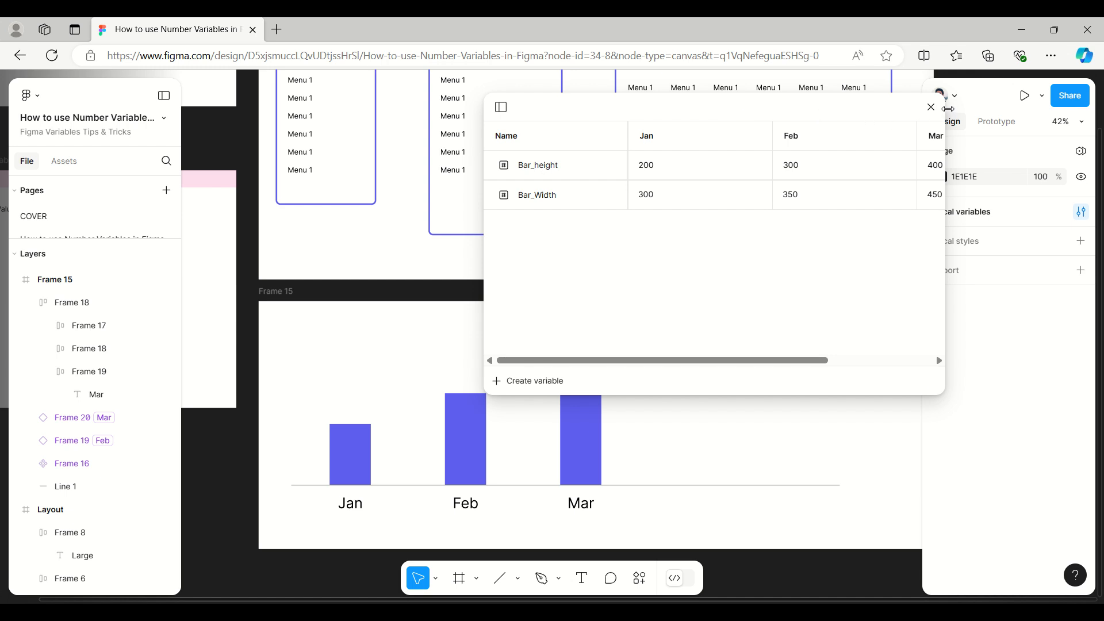
click(932, 108)
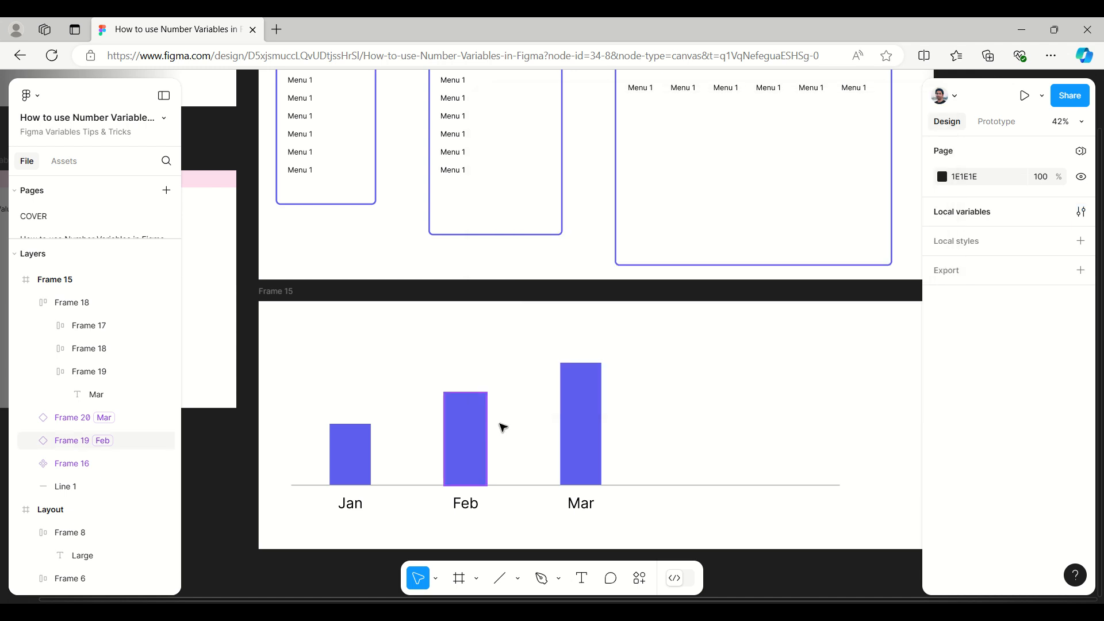
Step: Extend the chart frame downward to a height of about 1451, leaving empty space below the bar chart
scroll(458, 330, down, 2)
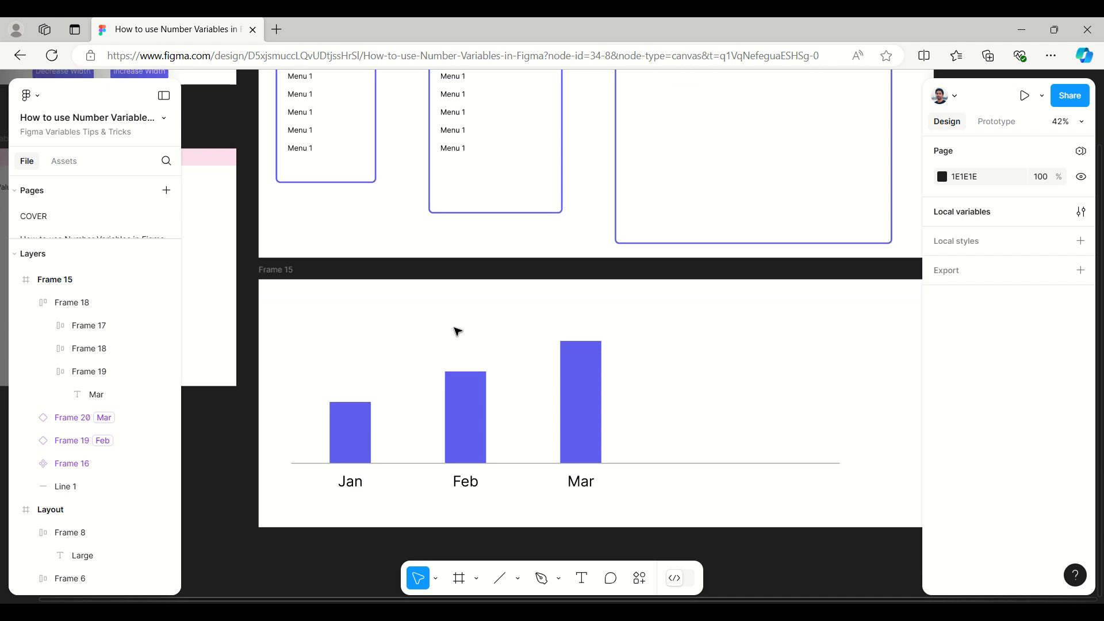
click(404, 313)
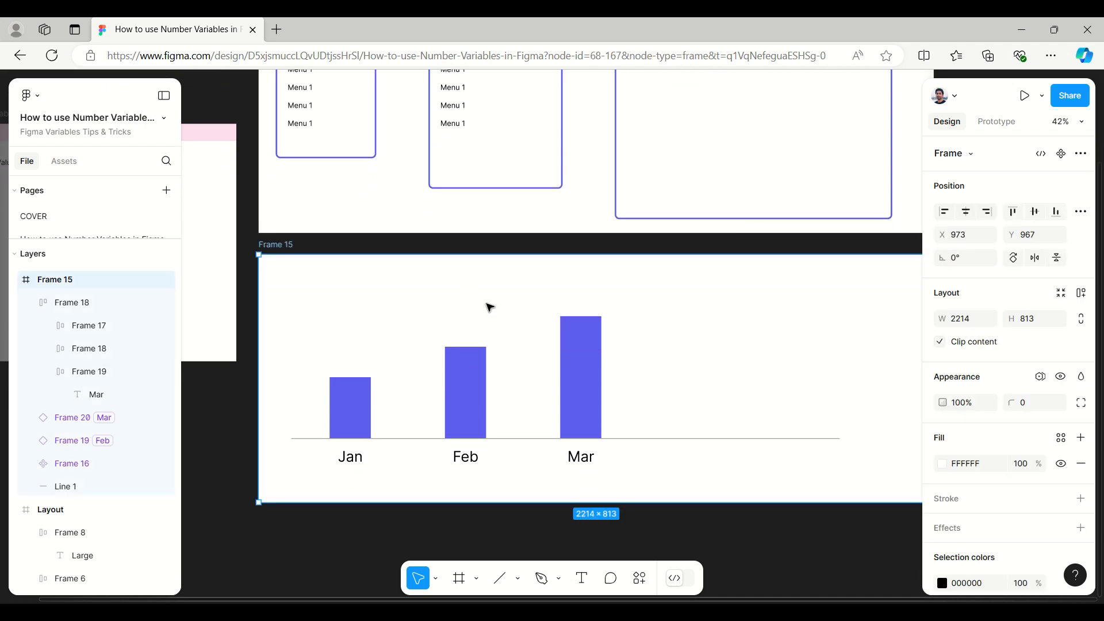
scroll(486, 306, down, 5)
drag(649, 347, 649, 544)
click(374, 303)
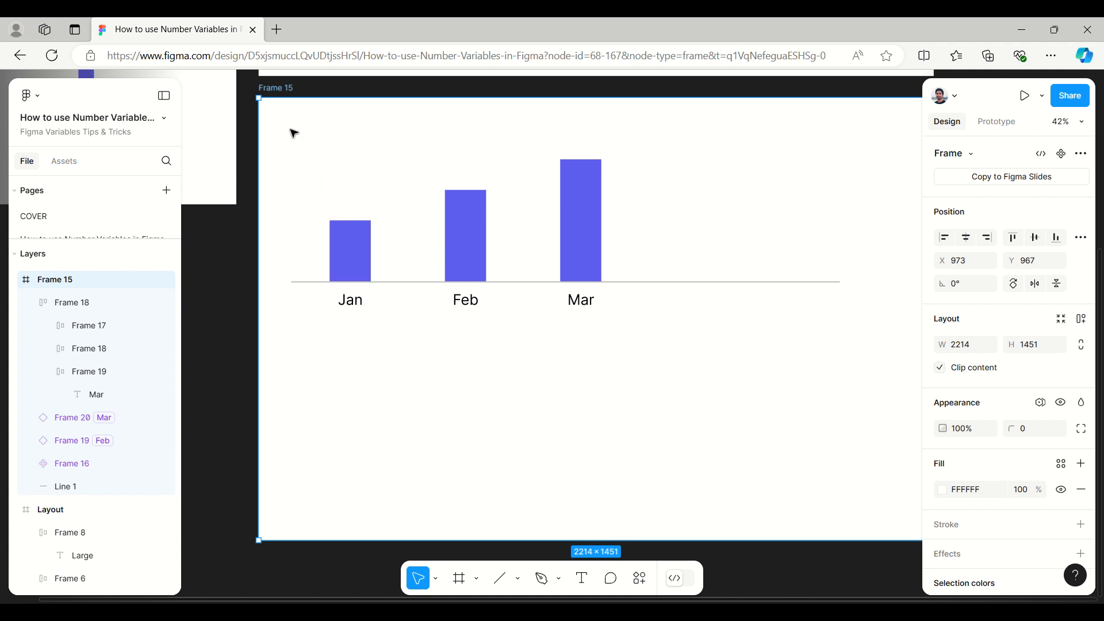
key(Escape)
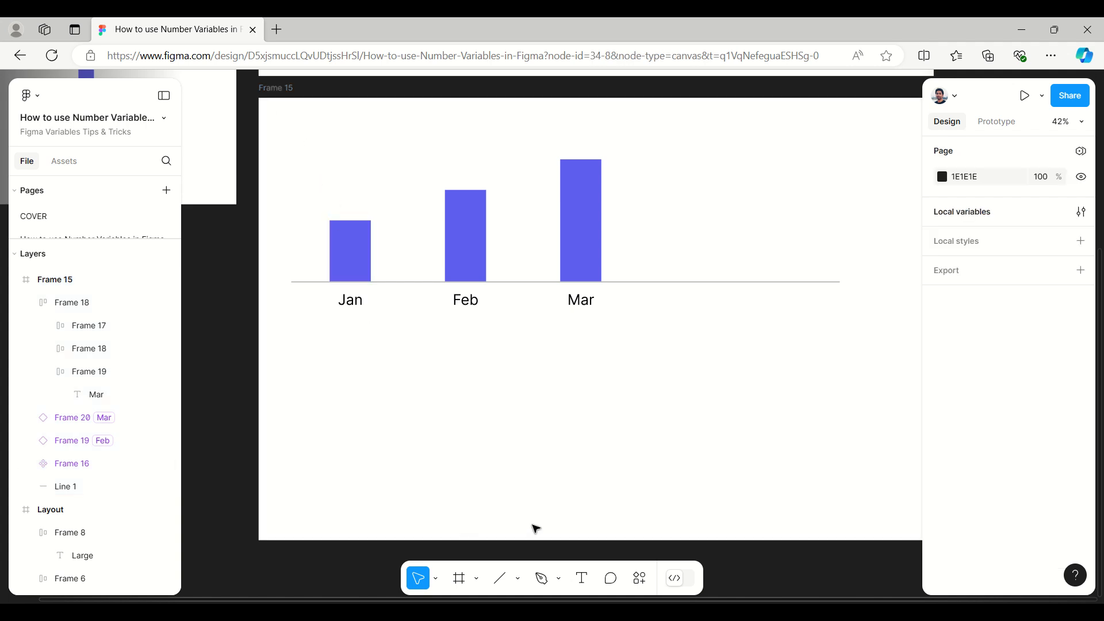
Step: Duplicate the baseline together with the month label row into the empty space below the bar chart, about 505 lower
click(700, 284)
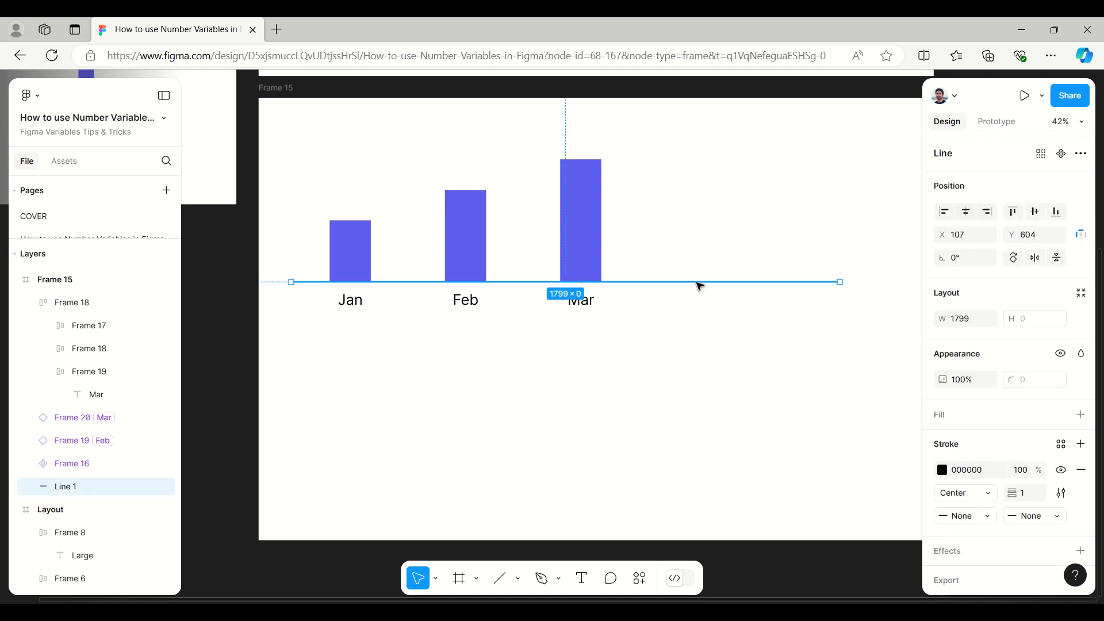
drag(860, 350, 368, 286)
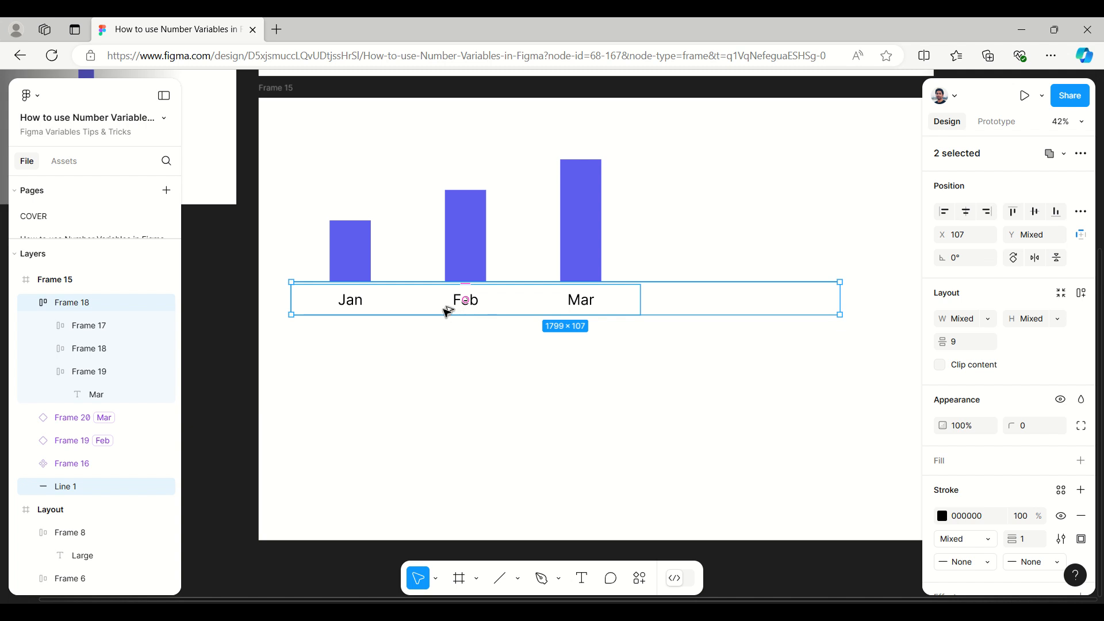
drag(446, 309, 443, 463)
Step: Switch the copied month row to a vertical layout with hugged width and place it against the lower baseline at about X 24, Y 827
click(356, 459)
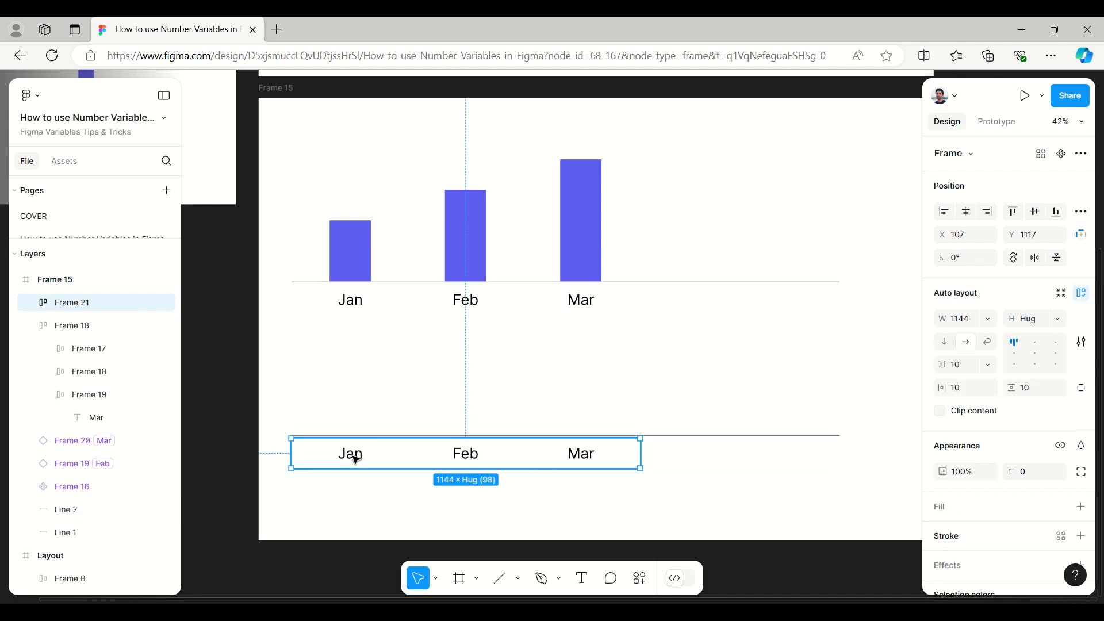
click(943, 346)
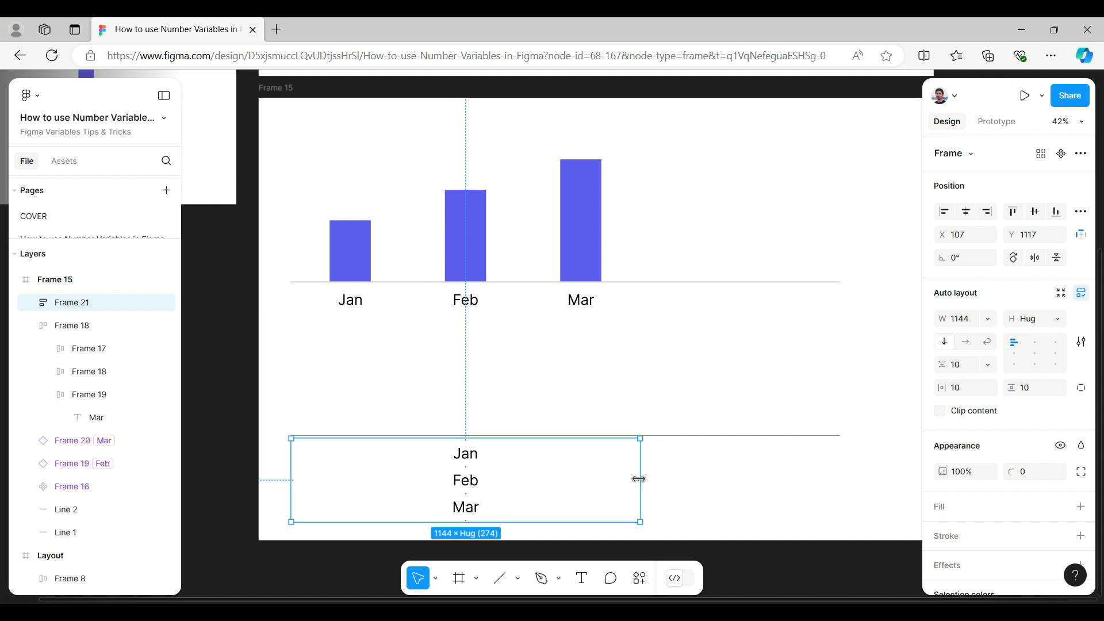
drag(639, 479, 358, 479)
click(989, 326)
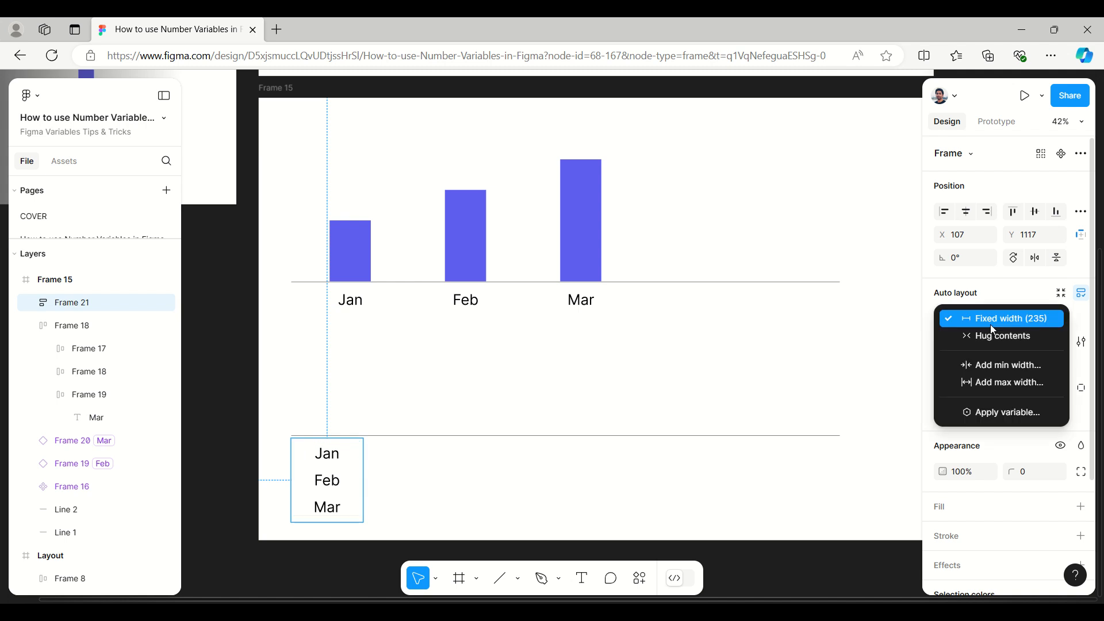
click(994, 336)
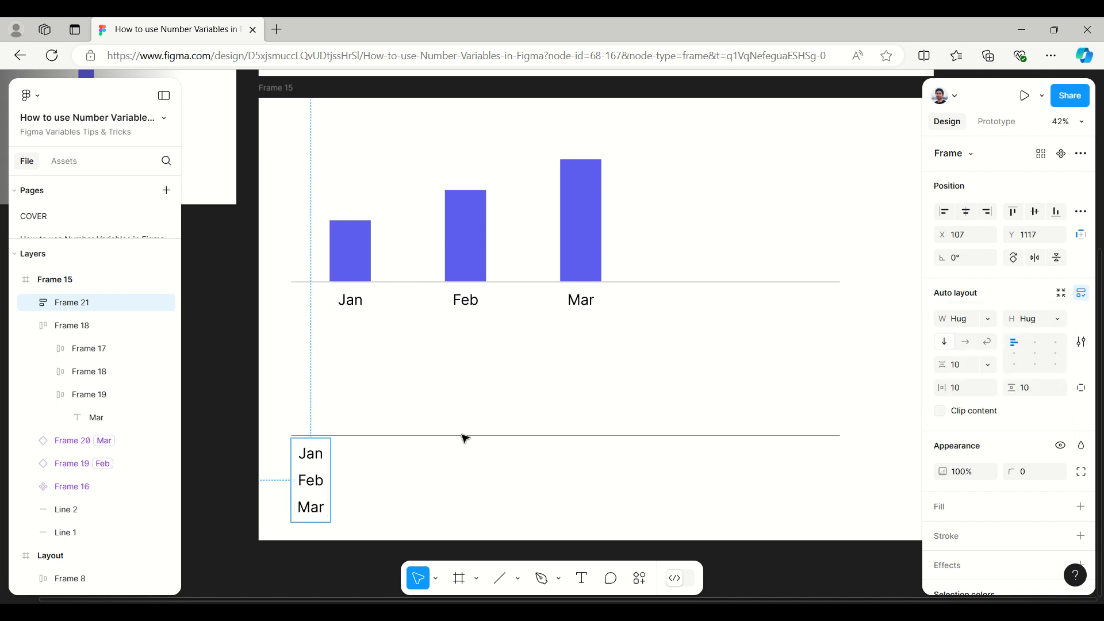
drag(313, 486, 286, 393)
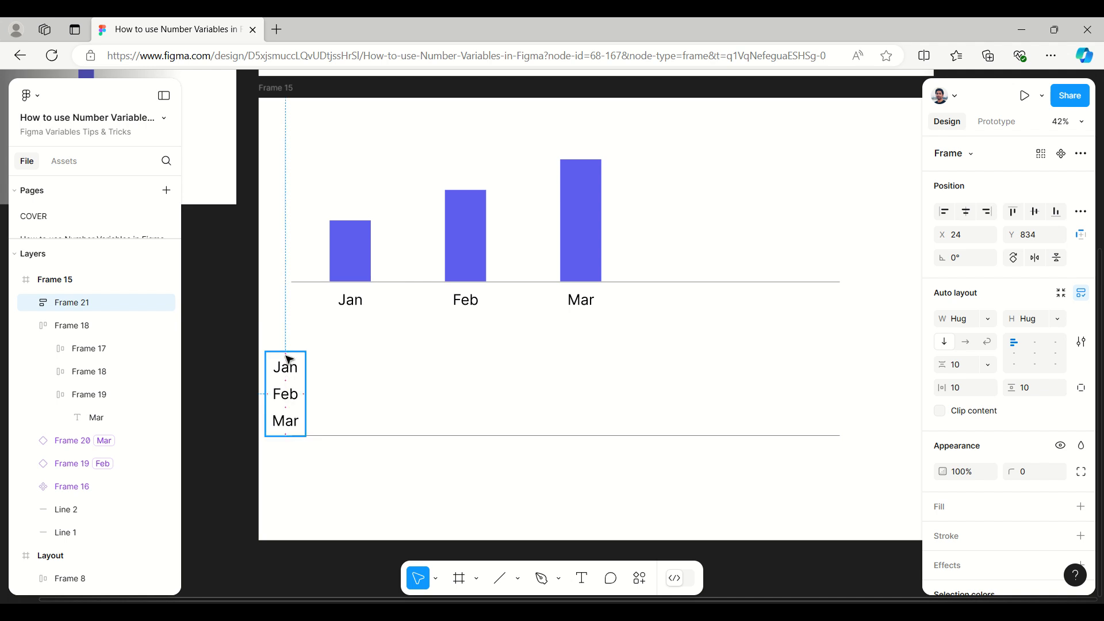
mouse_move(288, 349)
mouse_down()
mouse_move(288, 313)
mouse_move(288, 350)
mouse_up()
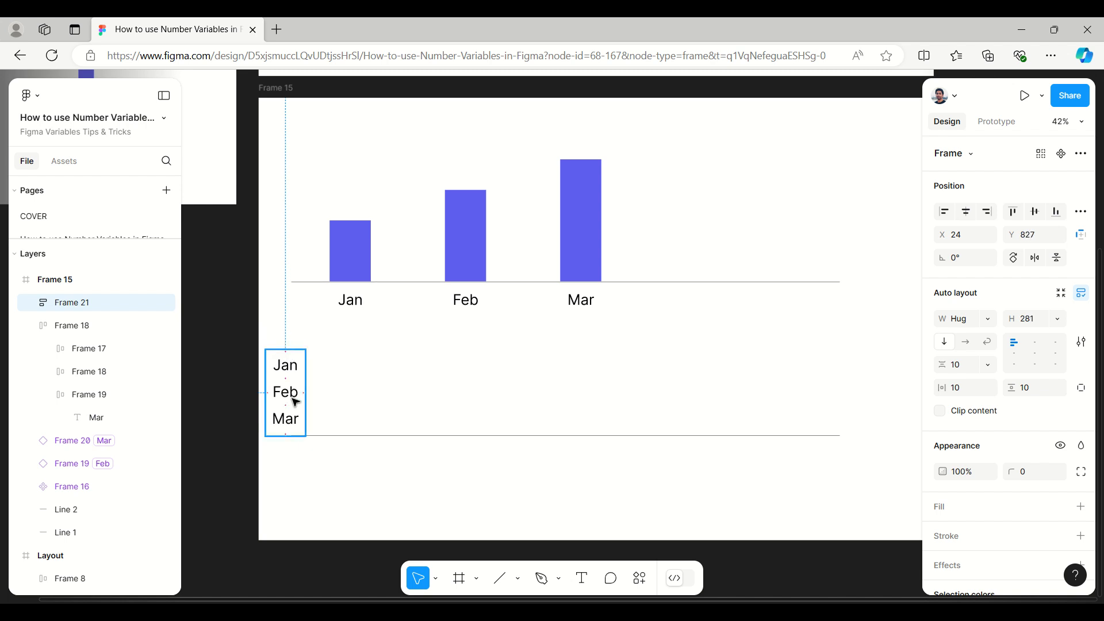
Step: Set the vertical gap between the items of the stacked month list to 50
double_click(294, 422)
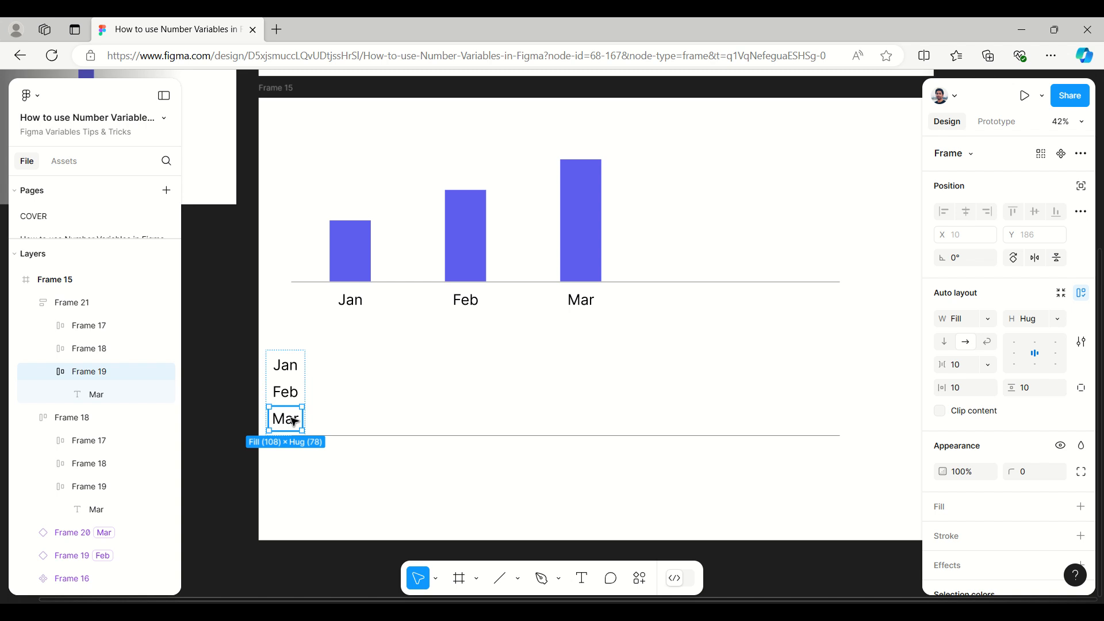
click(44, 372)
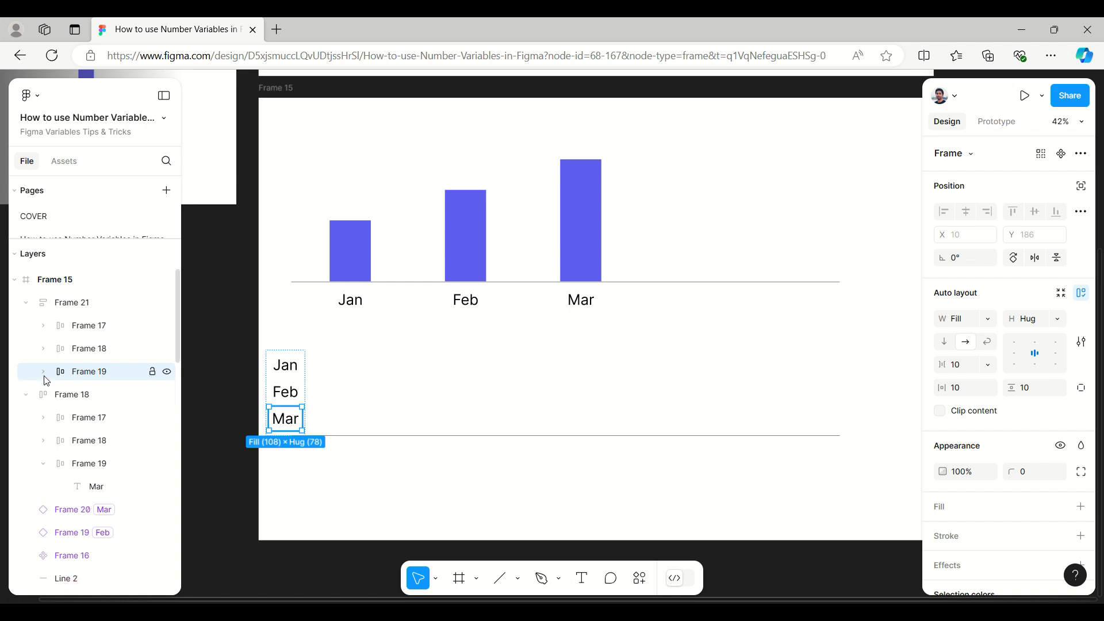
click(73, 306)
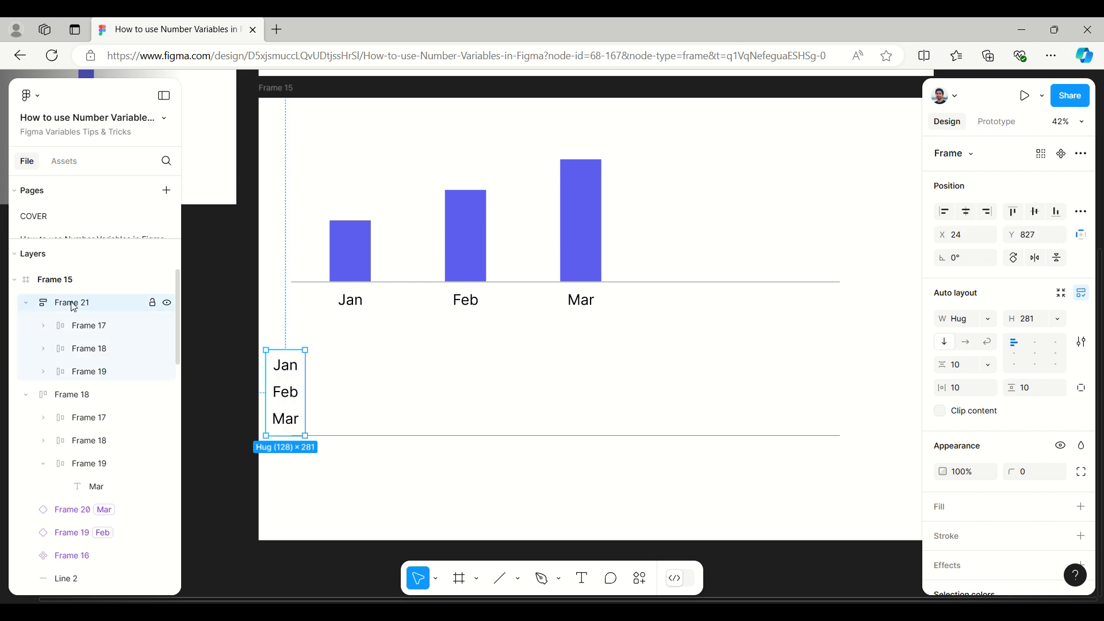
click(988, 364)
click(985, 382)
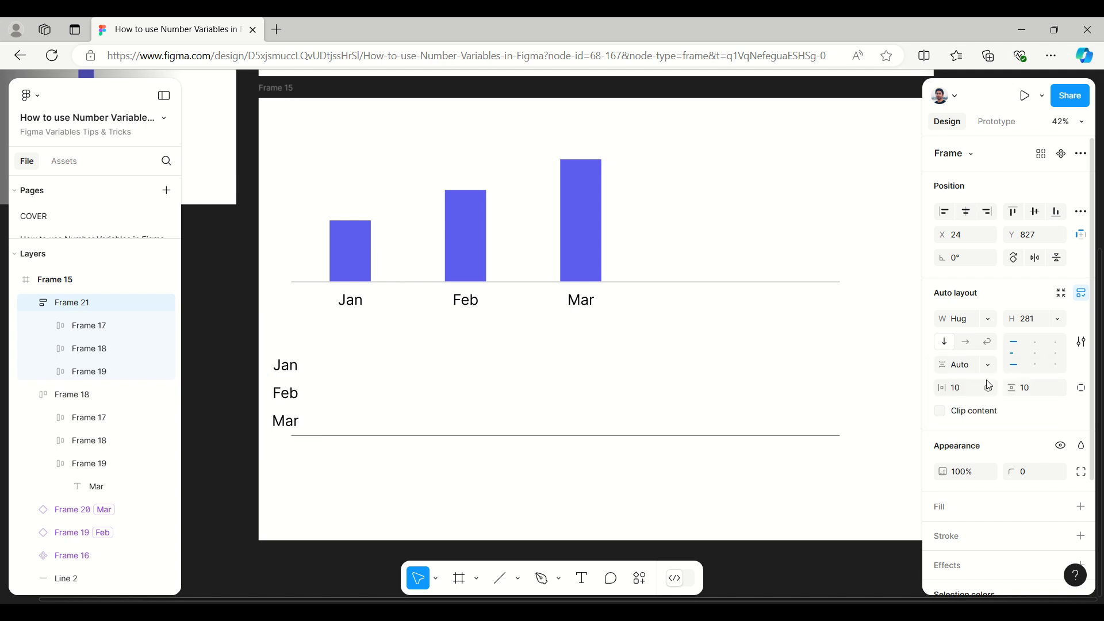
click(974, 371)
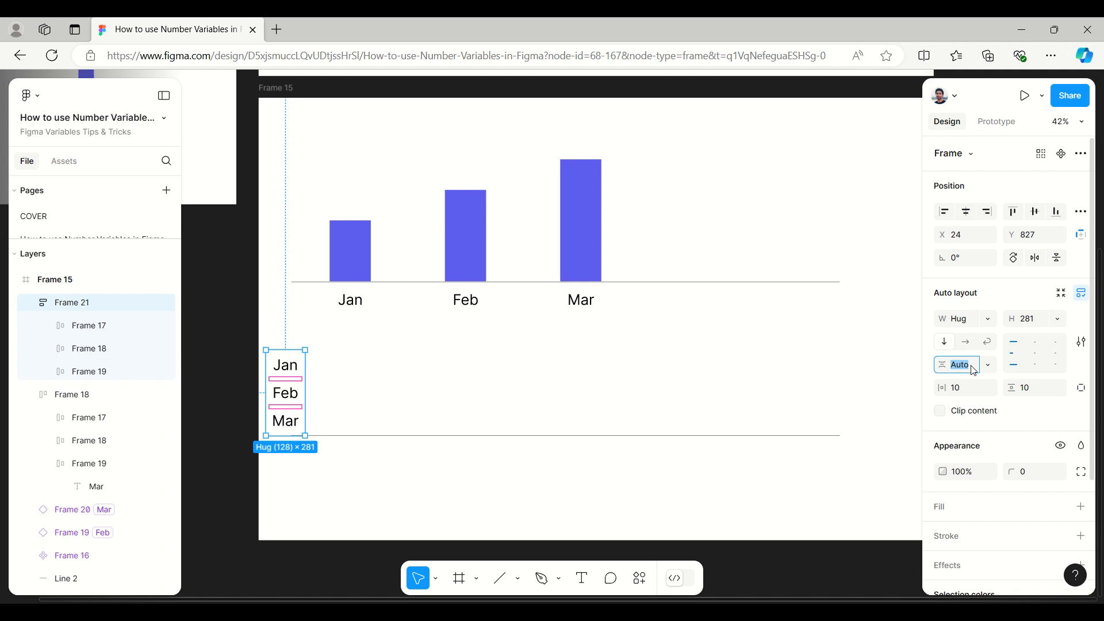
text(50)
click(583, 490)
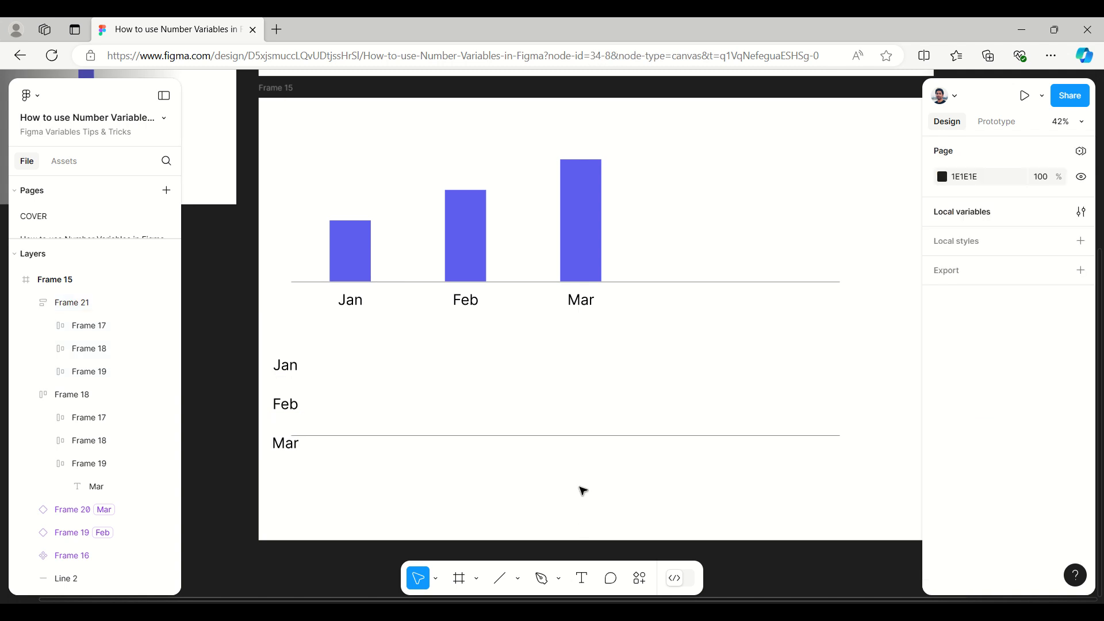
Step: Move the stacked month list up to about Y 711 with hugged width, and extend it down to the lower baseline, about 397 high
click(297, 377)
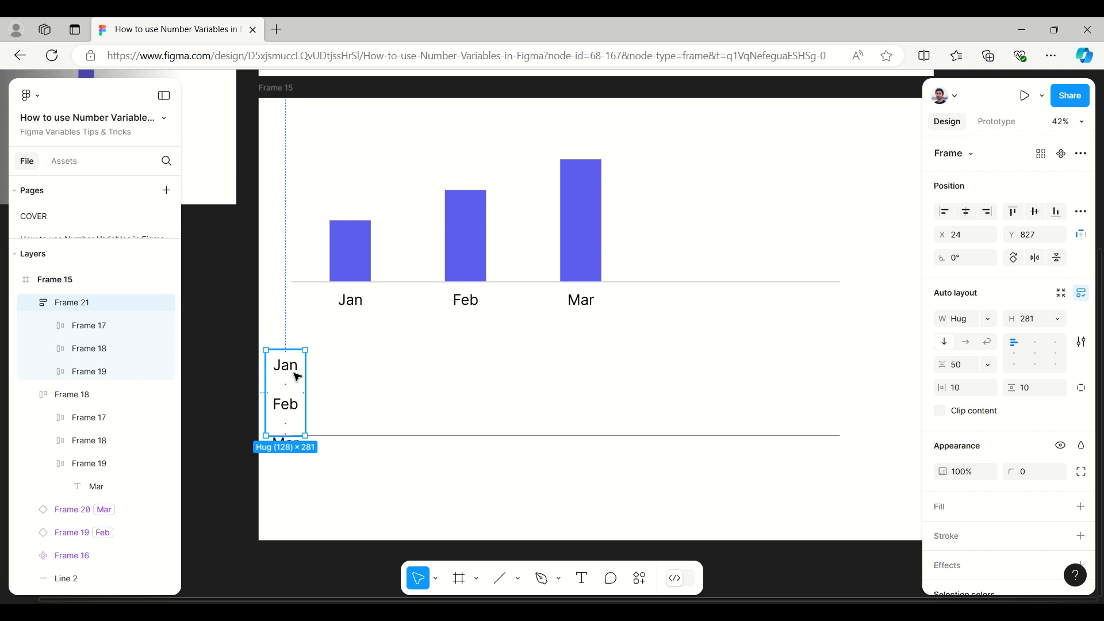
drag(297, 367, 297, 334)
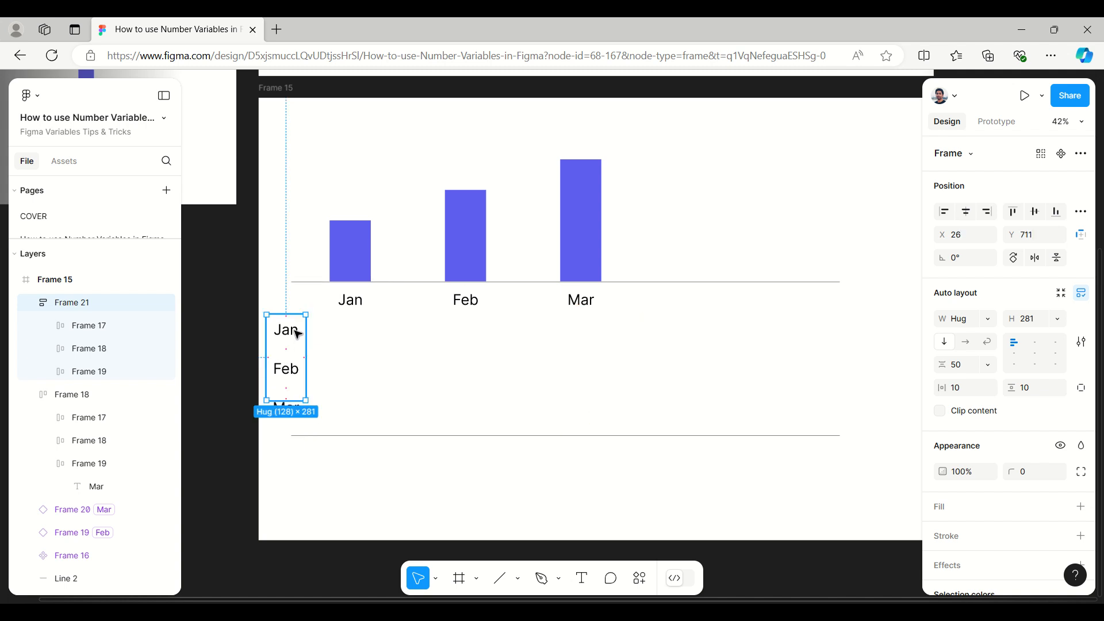
click(988, 319)
click(988, 319)
drag(290, 401, 292, 435)
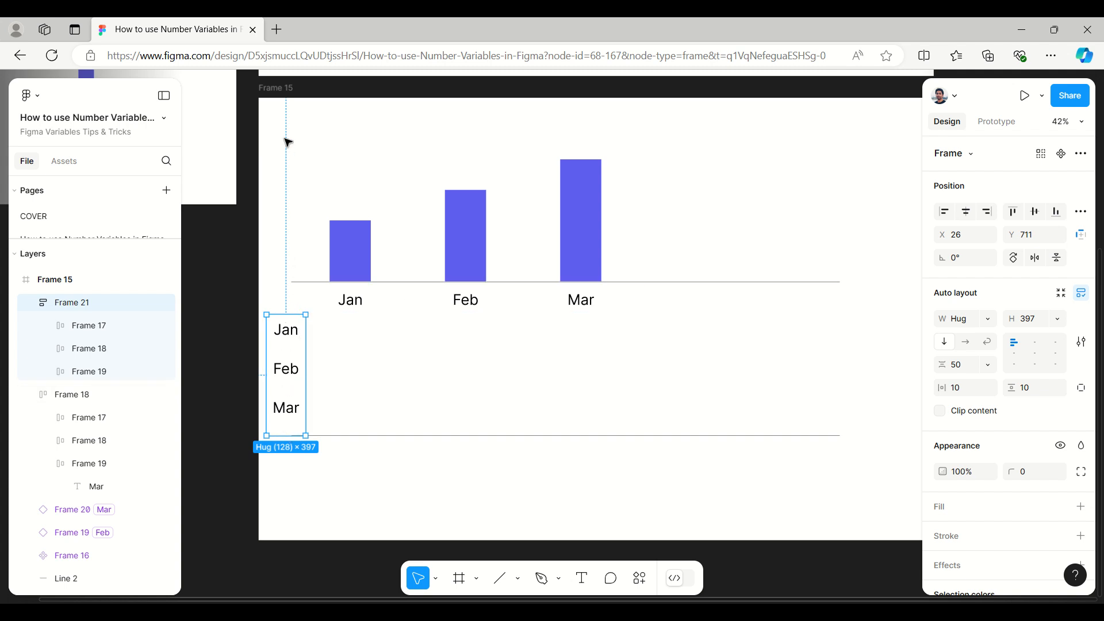
Step: Move the upper chart's bars, baseline and month labels up by about 155, and shorten the stacked month list from above to about 347 high
drag(279, 140, 748, 311)
drag(575, 258, 575, 211)
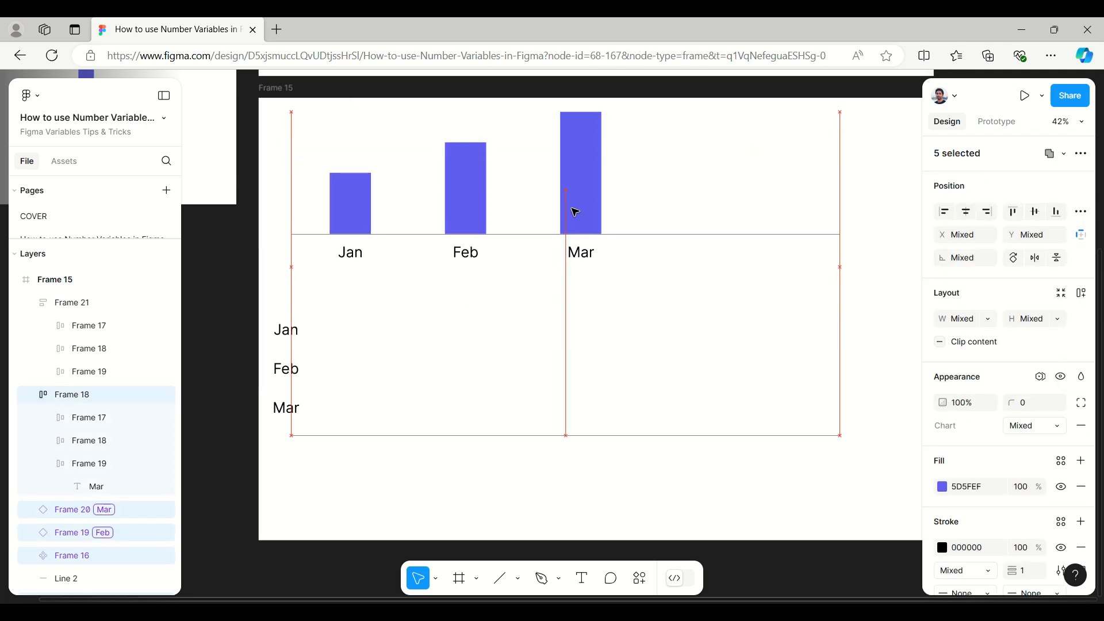
click(289, 358)
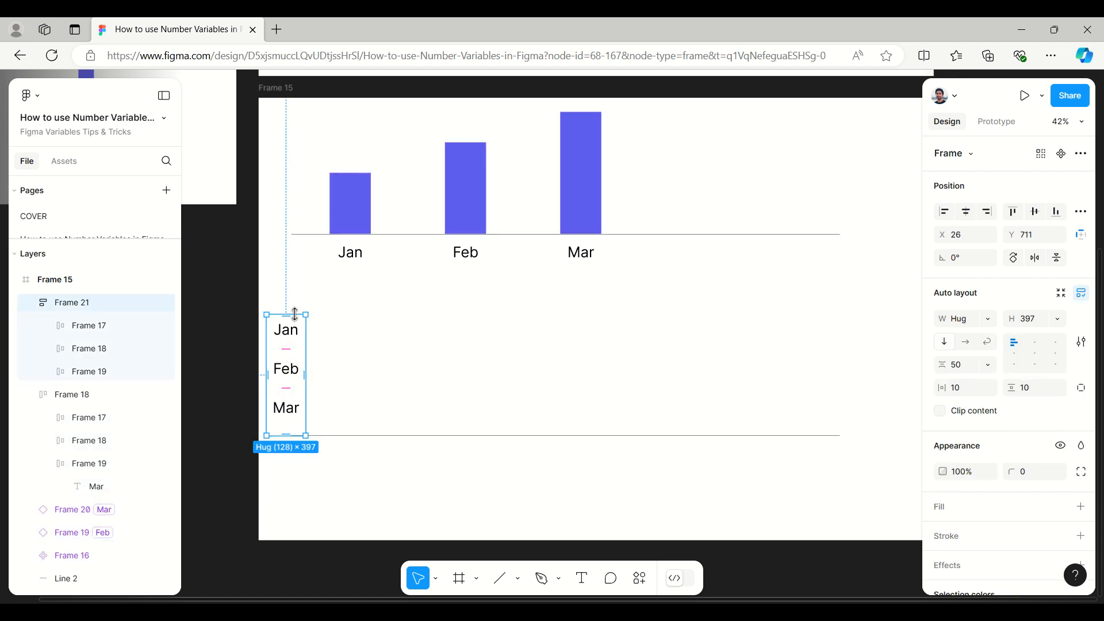
mouse_move(295, 311)
mouse_down()
mouse_move(295, 290)
mouse_move(298, 330)
mouse_up()
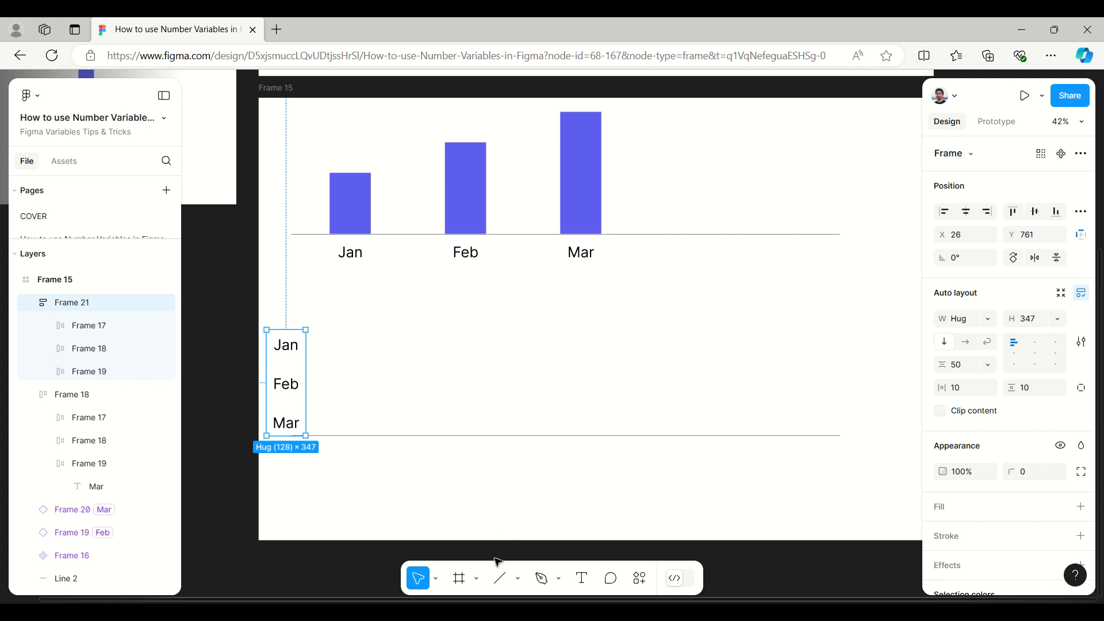
Step: Add a 100 × 100 frame beside the Mar label of the stacked list, at about X 183, Y 1008
click(477, 578)
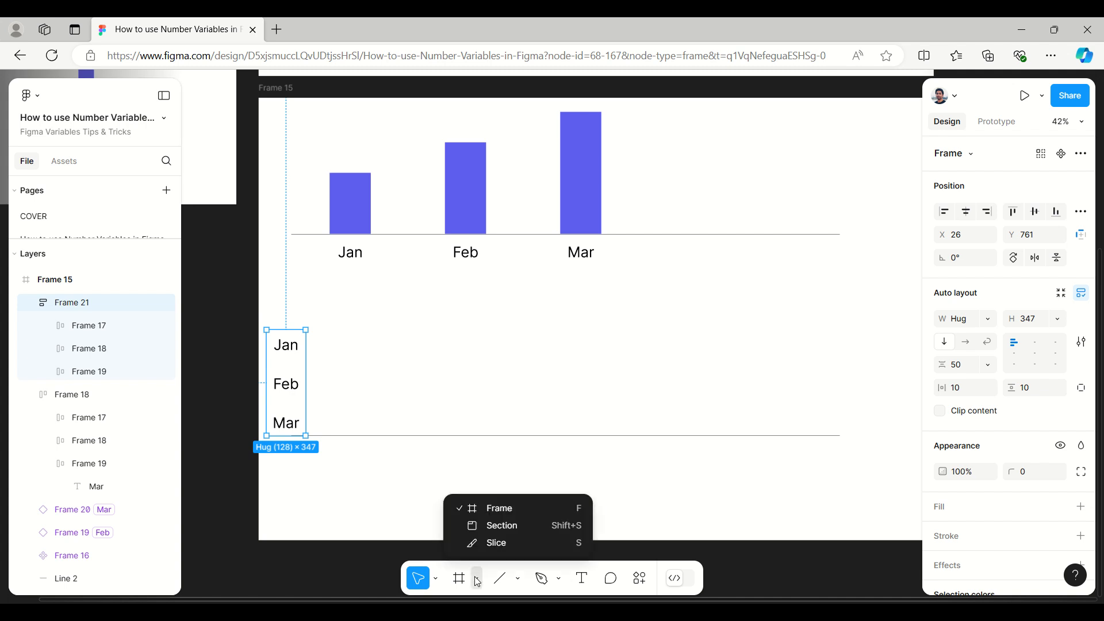
click(507, 518)
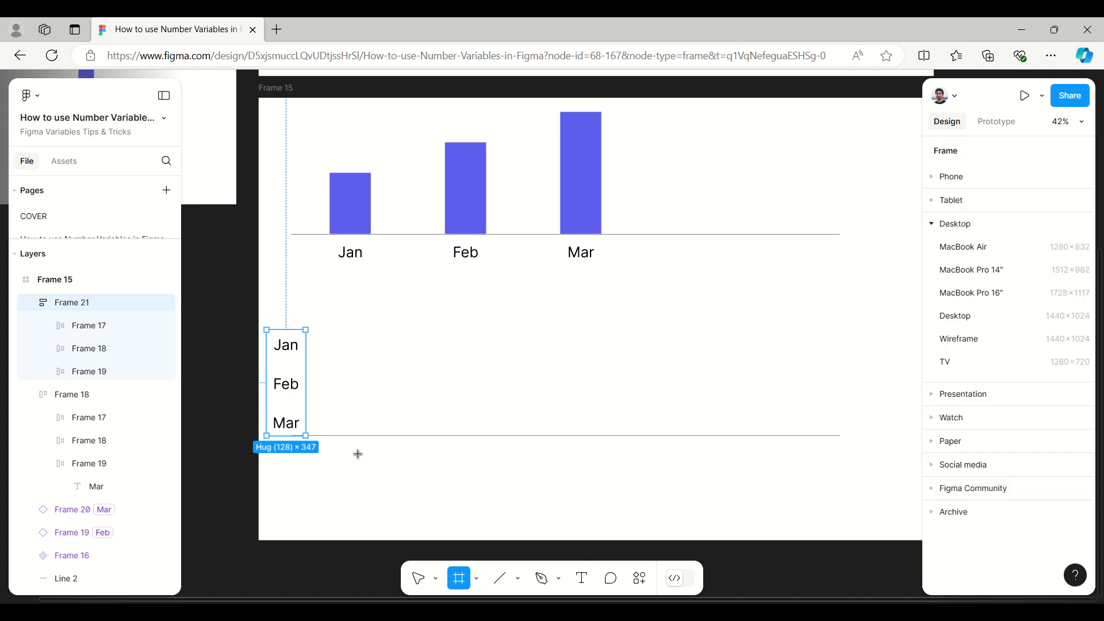
click(314, 421)
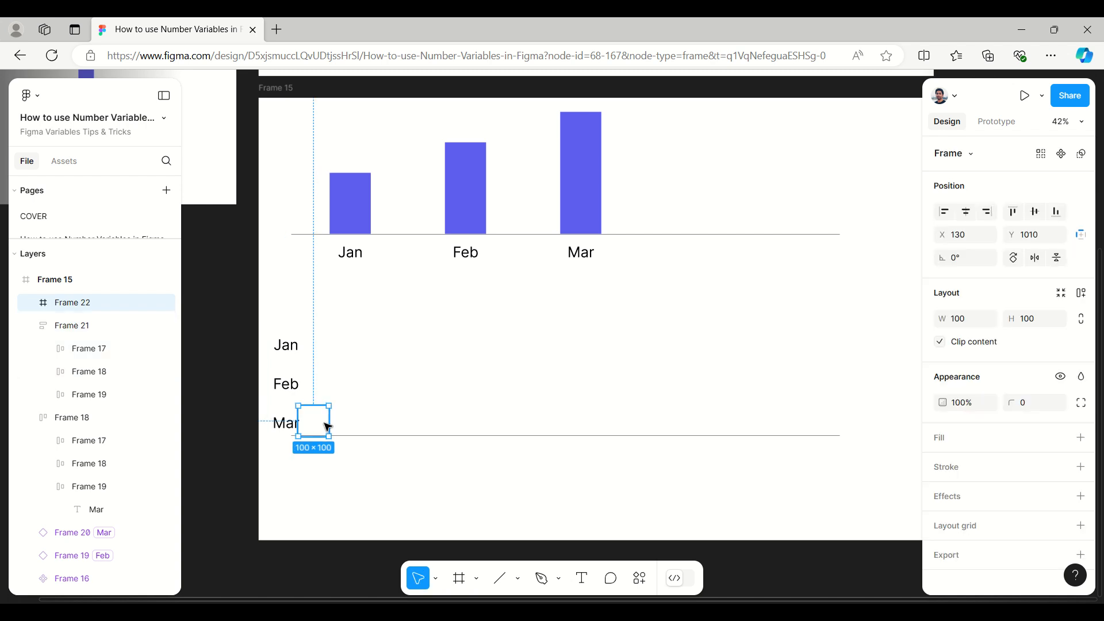
drag(328, 426, 338, 426)
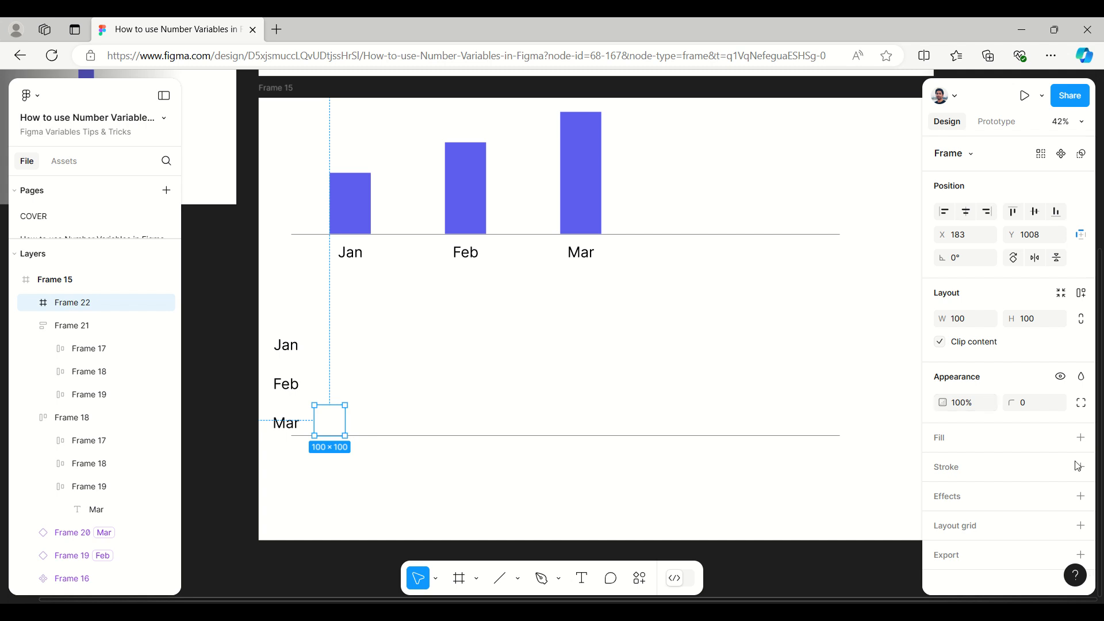
Step: Fill the new frame beside Mar with the page's blue colour 5D5FEF
click(951, 440)
click(947, 465)
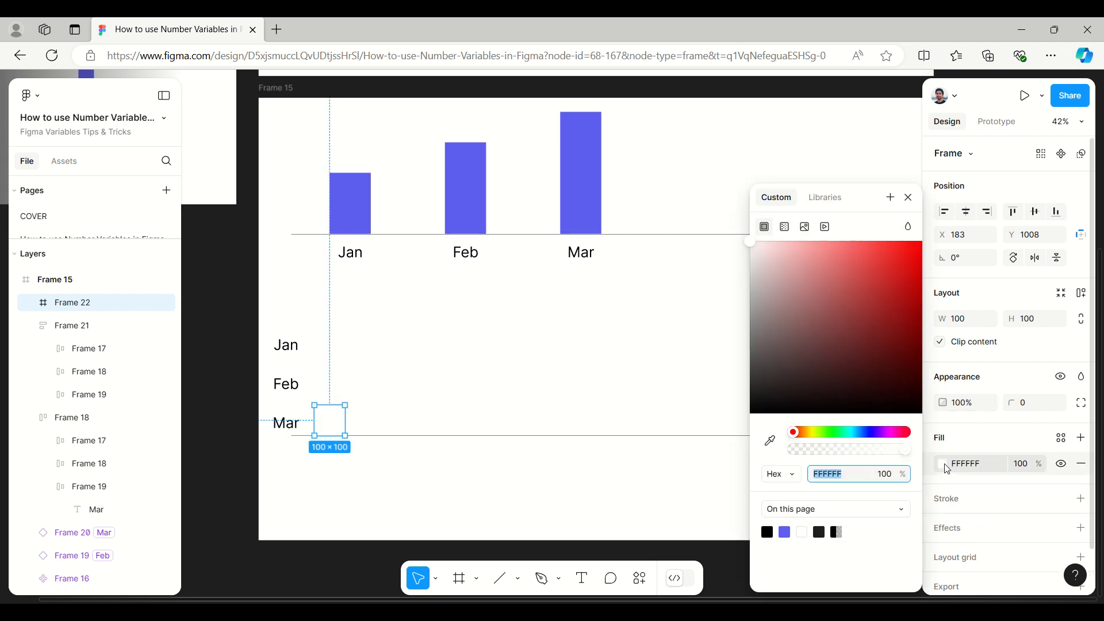
click(784, 532)
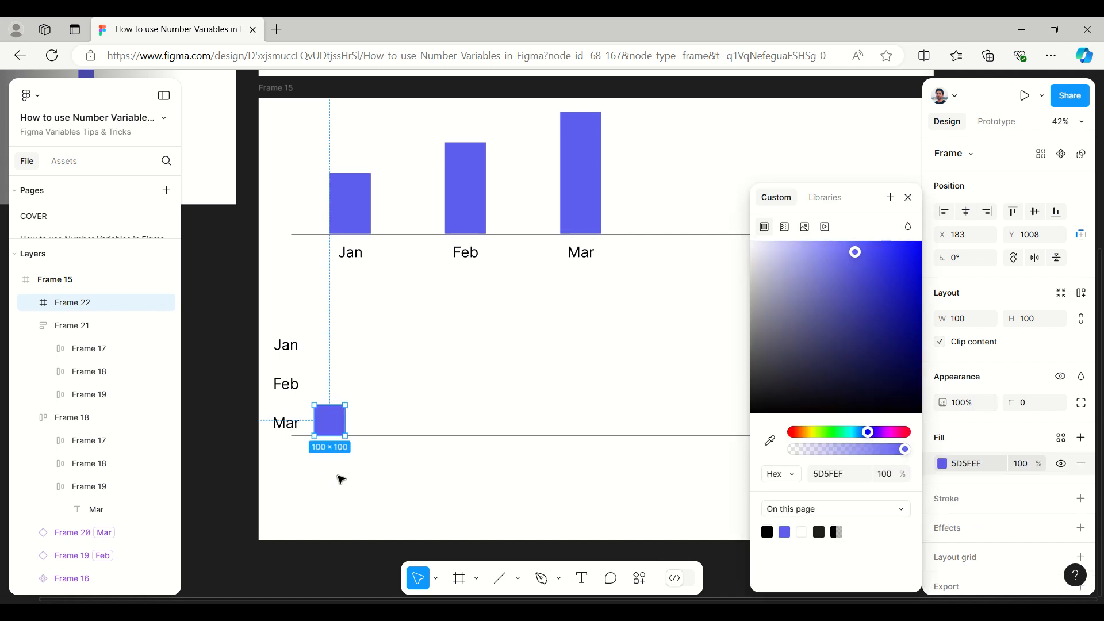
click(238, 473)
Step: Resize the blue frame into a horizontal bar of about 211 × 50 and duplicate it beside the Feb and Jan labels
click(332, 425)
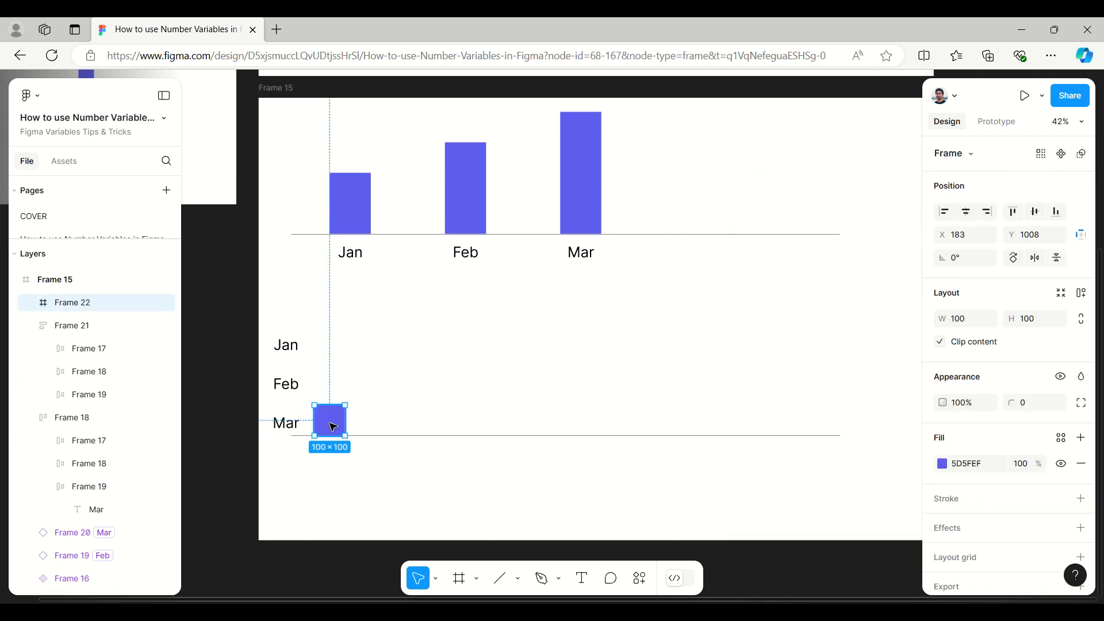
mouse_move(333, 425)
mouse_down()
mouse_move(334, 414)
mouse_move(335, 426)
mouse_up()
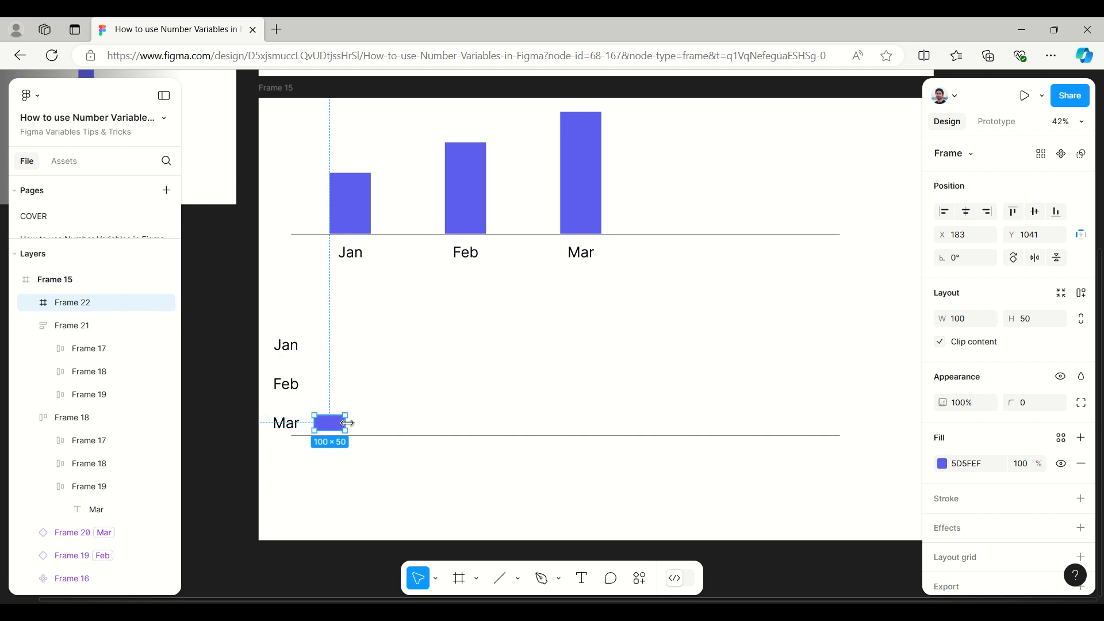
drag(357, 424, 351, 348)
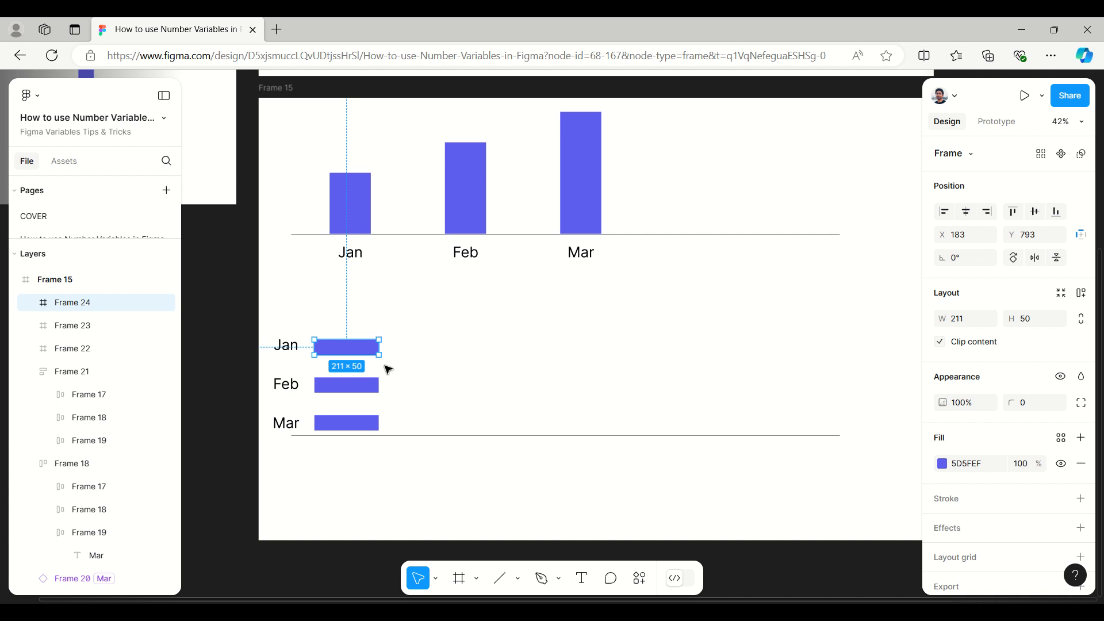
Step: Delete the bar copies beside Jan and Feb, and move the remaining Mar bar up beside Jan, at about X 195, Y 789
key(Delete)
click(374, 390)
key(Delete)
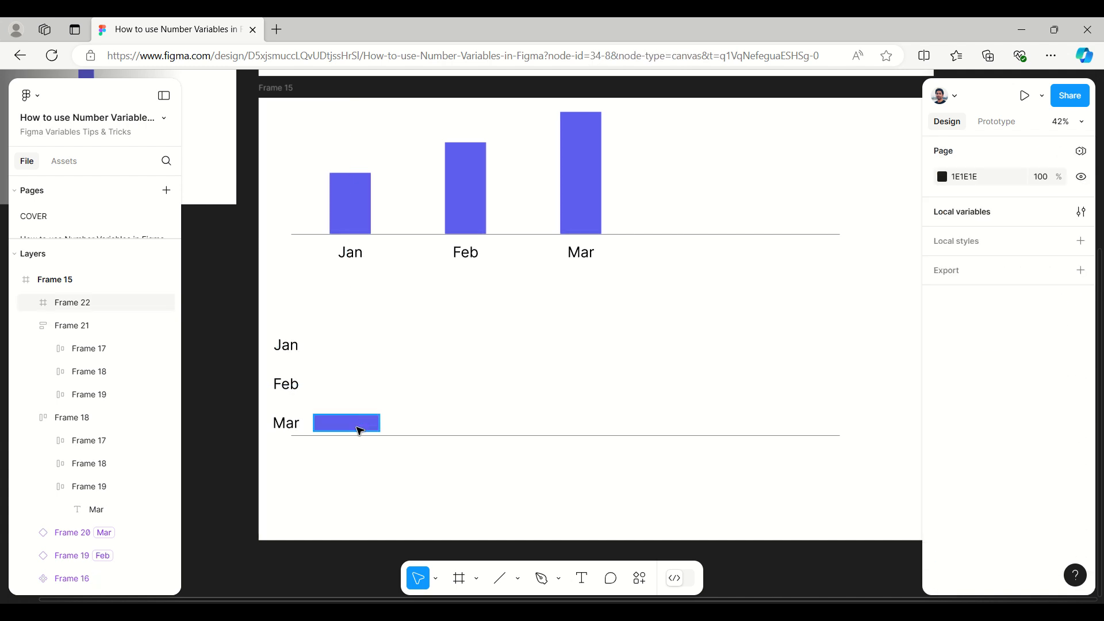
drag(358, 426, 366, 347)
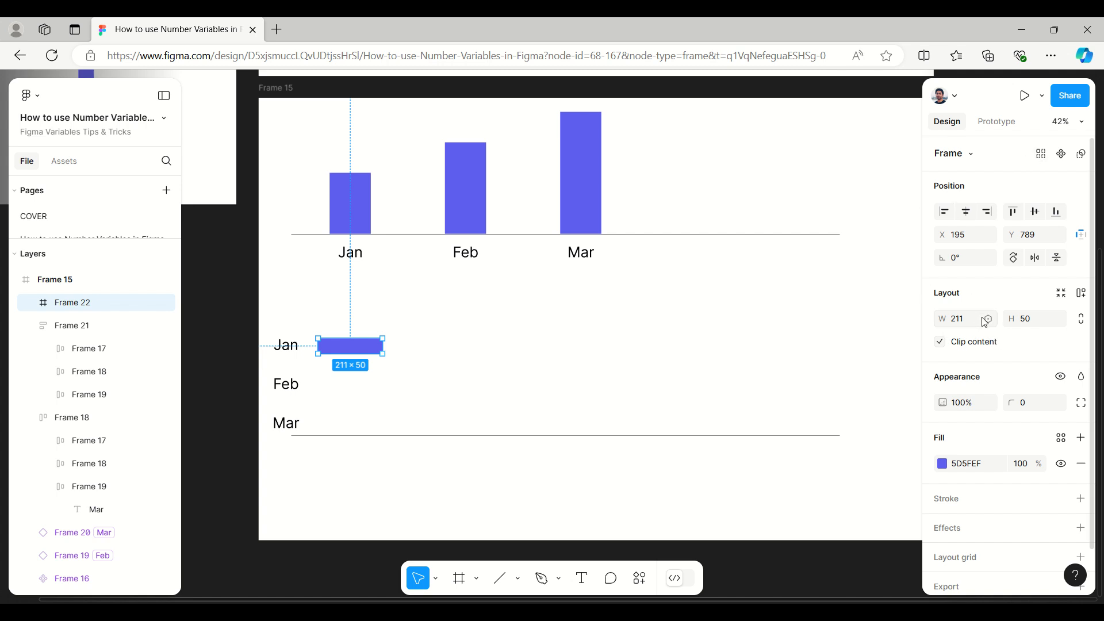
Step: Bind the width of the blue bar beside Jan to the Bar_Width number variable from the Chart collection
click(989, 320)
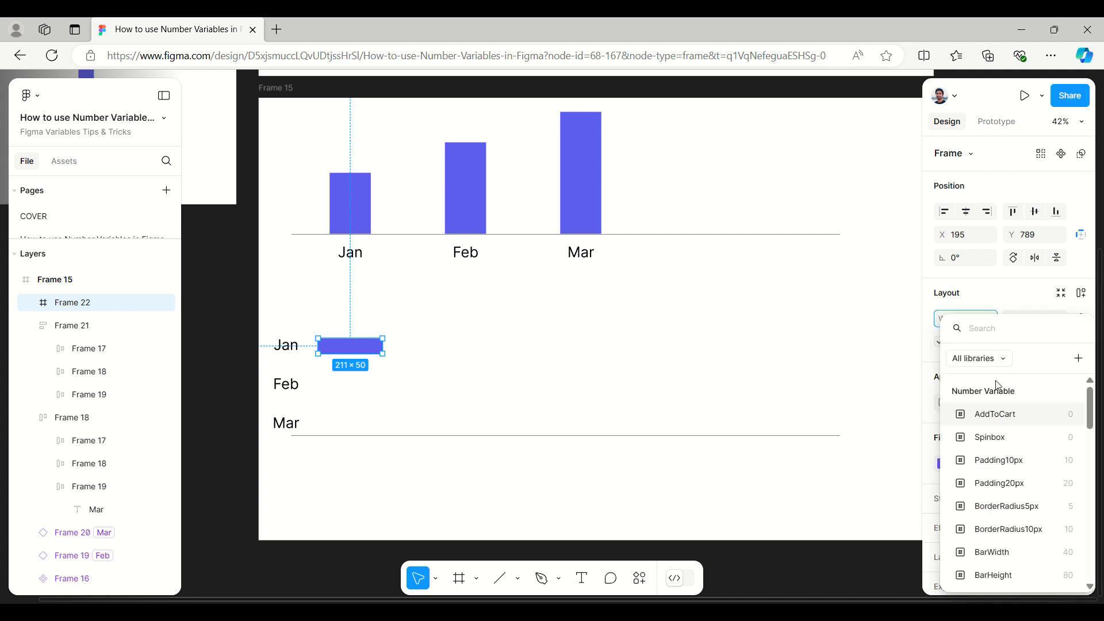
scroll(1006, 489, down, 5)
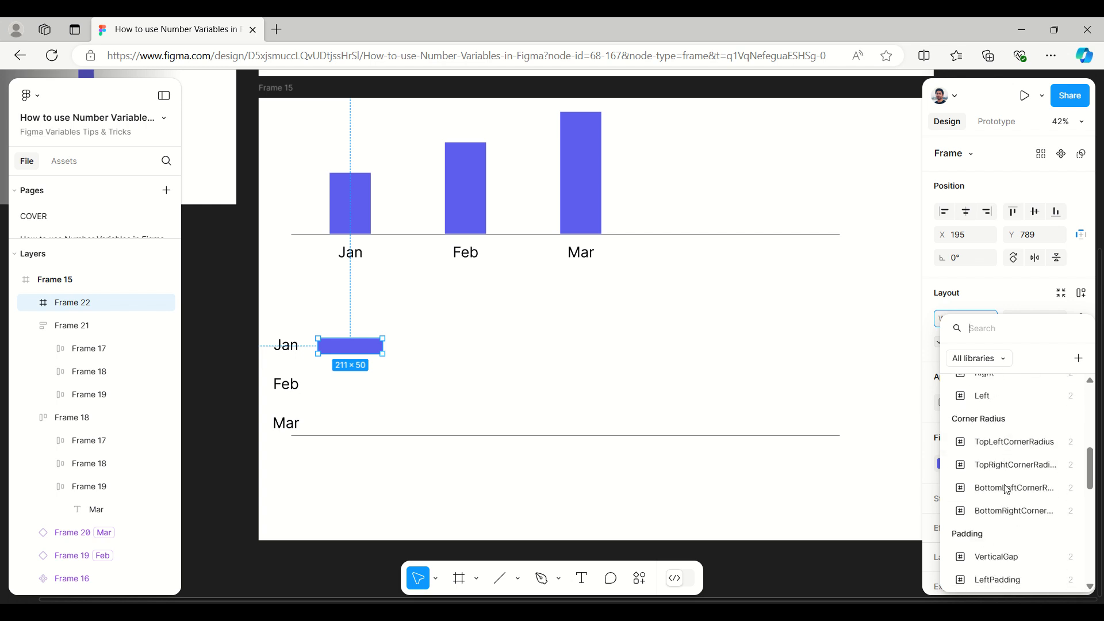
scroll(1006, 490, down, 6)
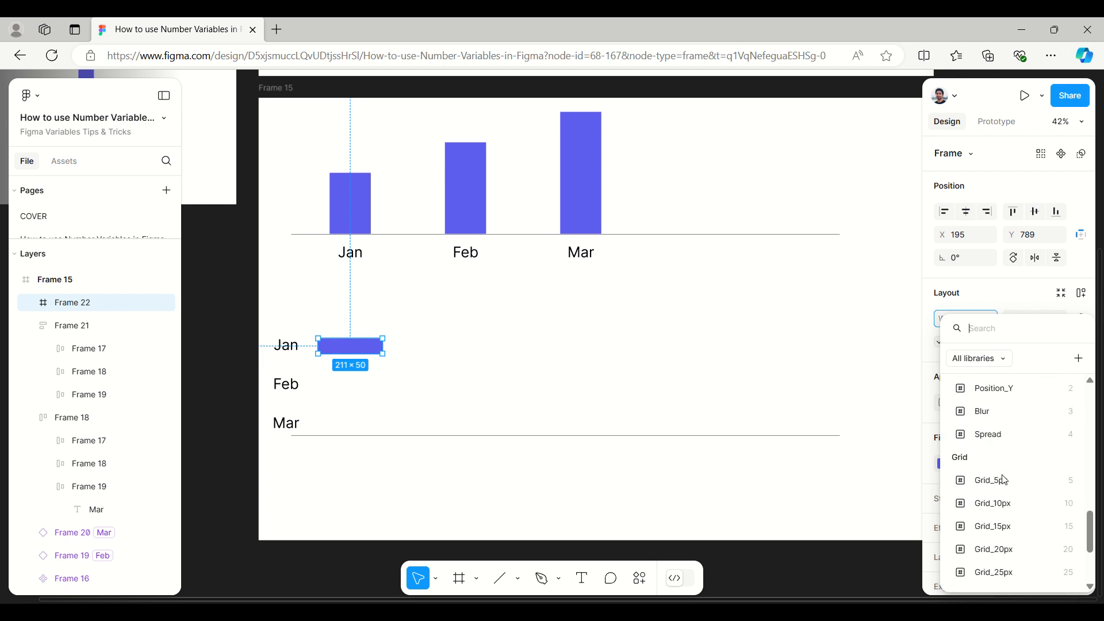
scroll(1005, 480, down, 3)
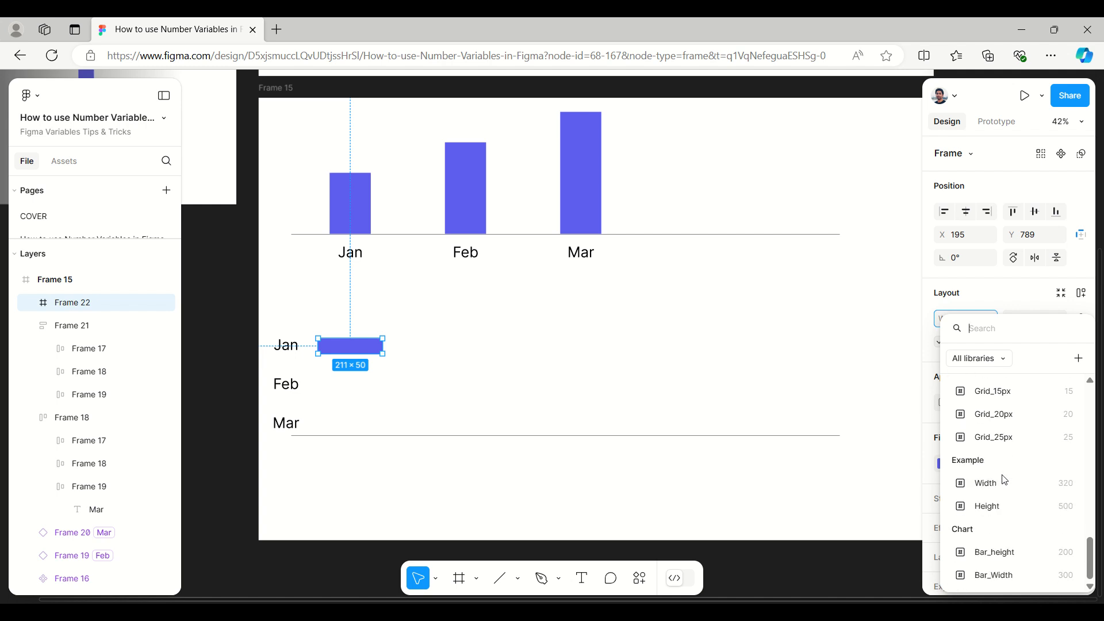
click(997, 580)
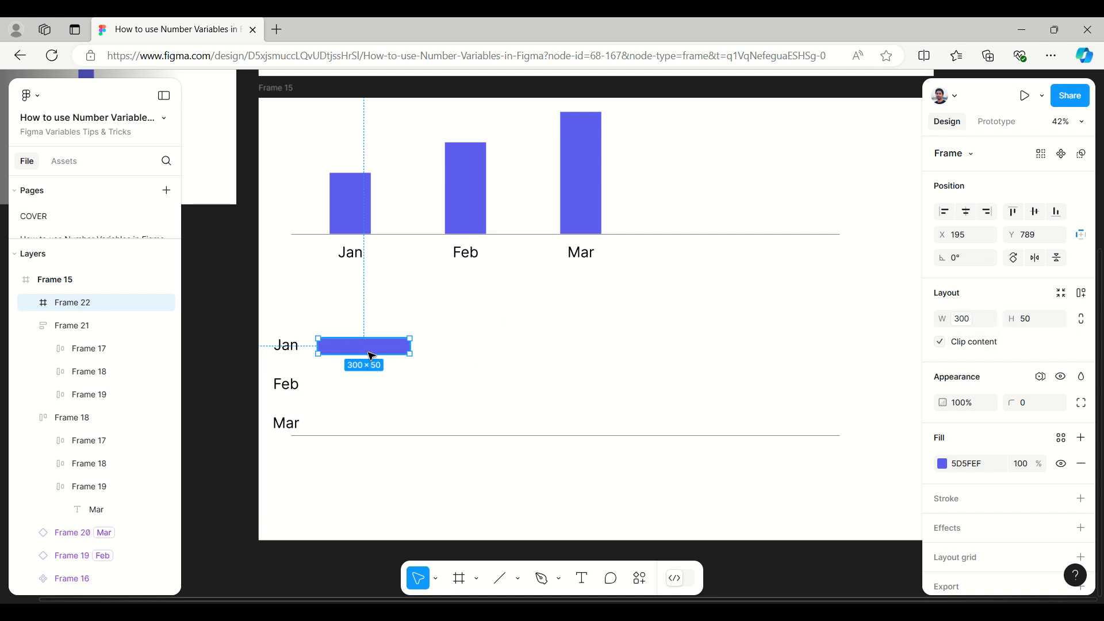
Step: Turn the Jan bar into a component and place instances of it beside the Feb and Mar labels
click(1061, 154)
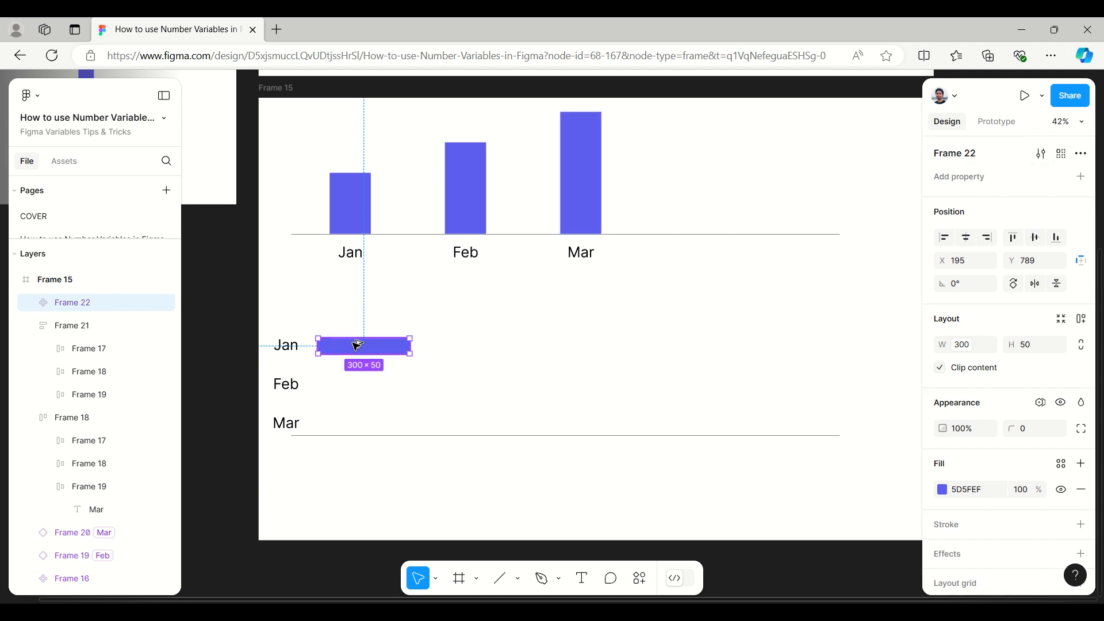
drag(357, 347, 358, 423)
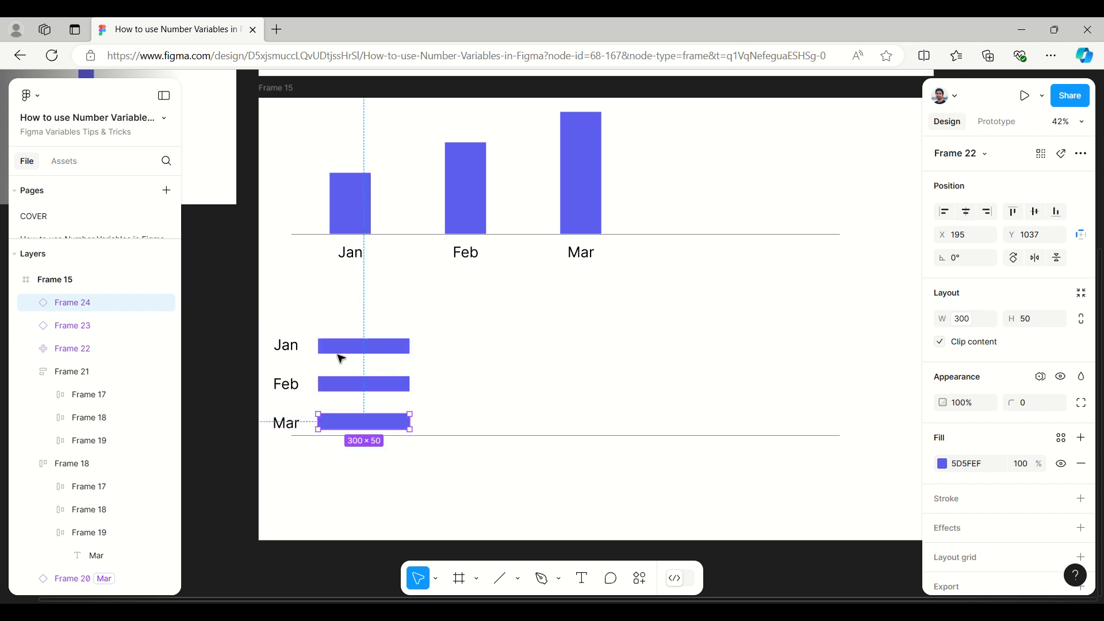
Step: Keep the horizontal Jan bar's Chart variable mode on Auto and set the Feb bar's Chart mode to Feb
click(358, 351)
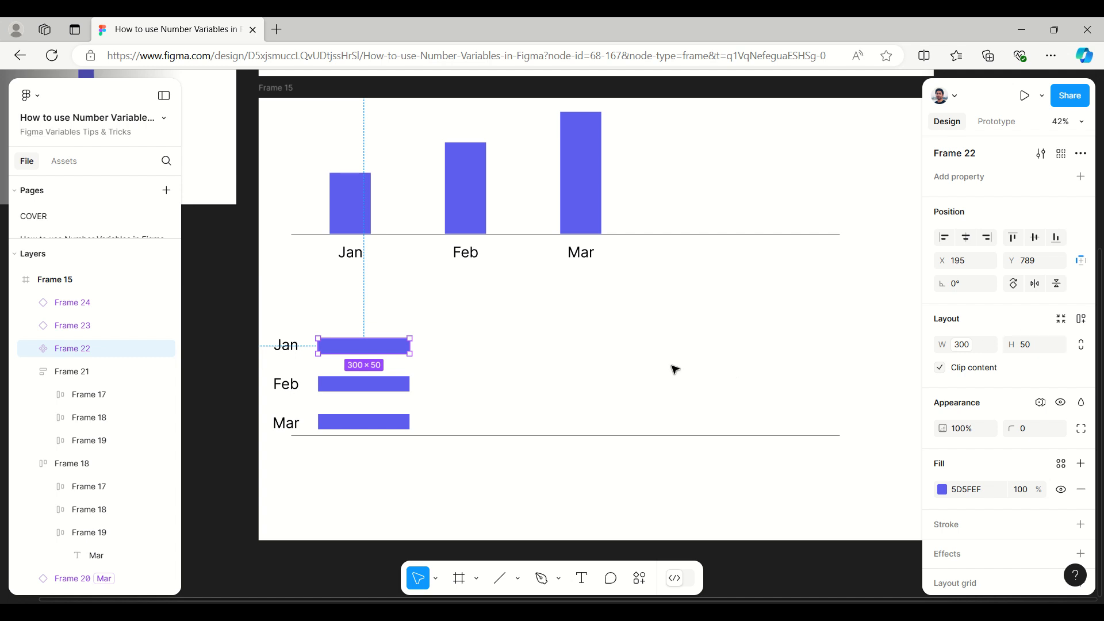
click(1041, 403)
mouse_move(995, 449)
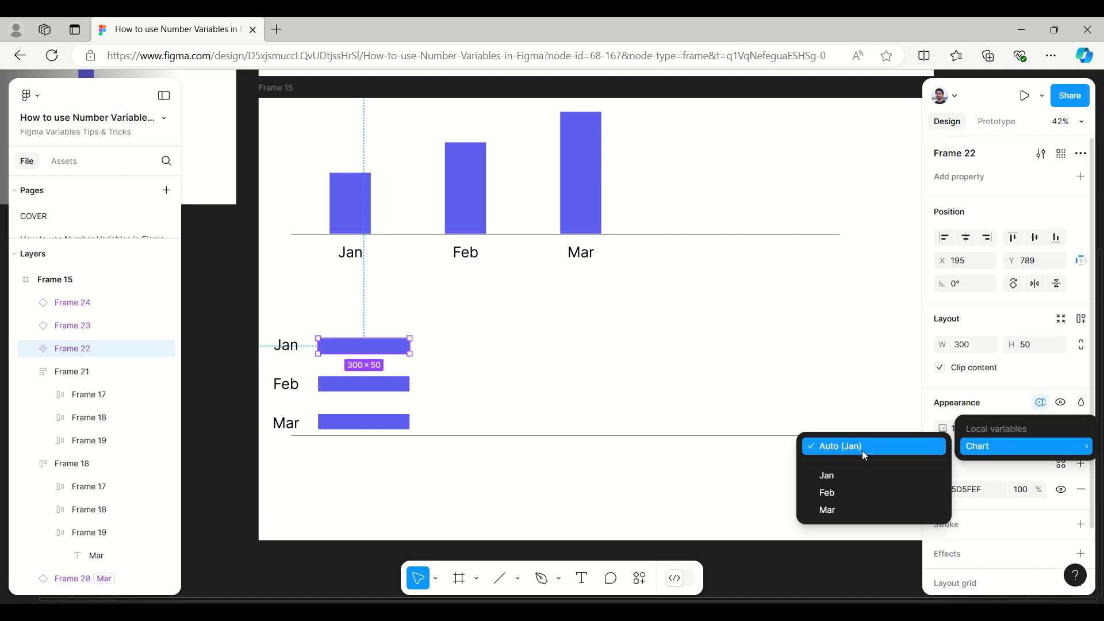
click(375, 387)
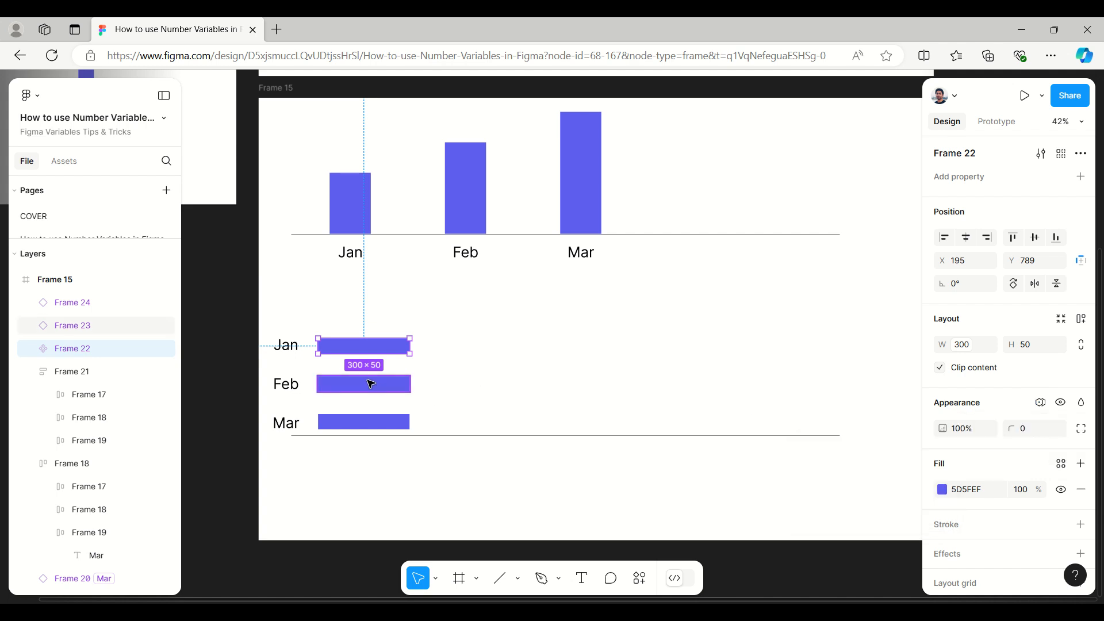
click(373, 385)
click(1041, 378)
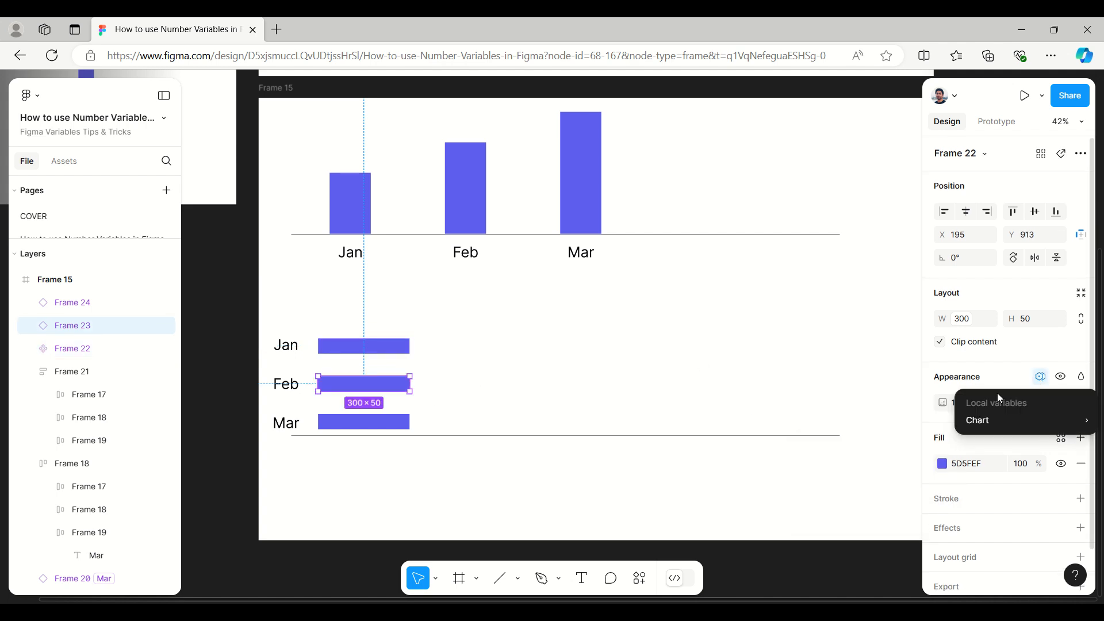
mouse_move(987, 419)
click(854, 469)
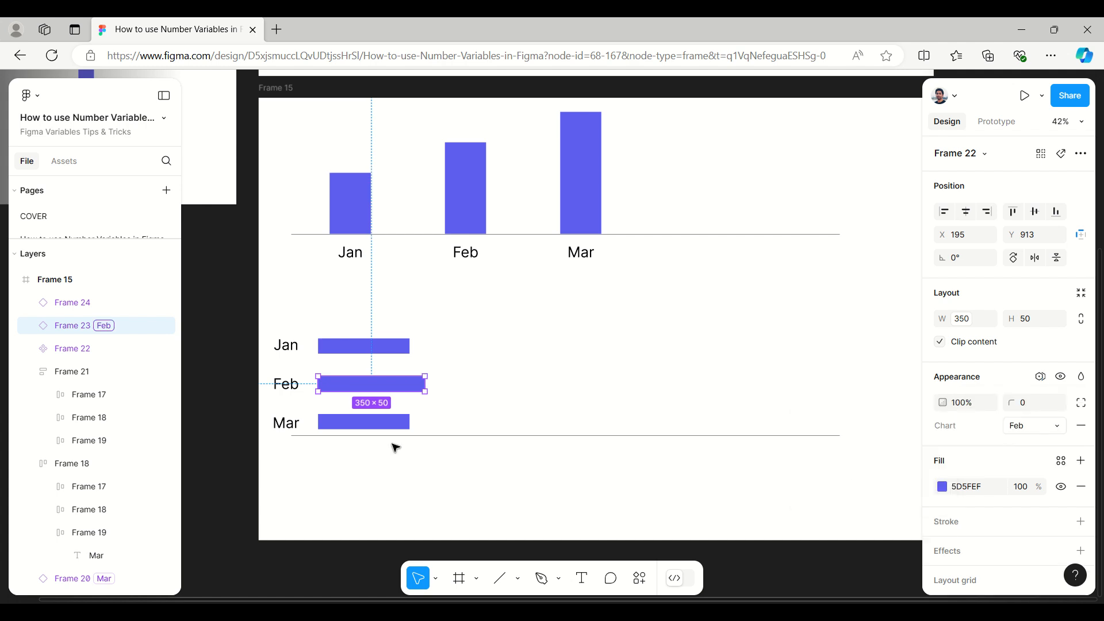
Step: Set the Chart variable mode of the horizontal Mar bar to Mar and deselect it
click(362, 424)
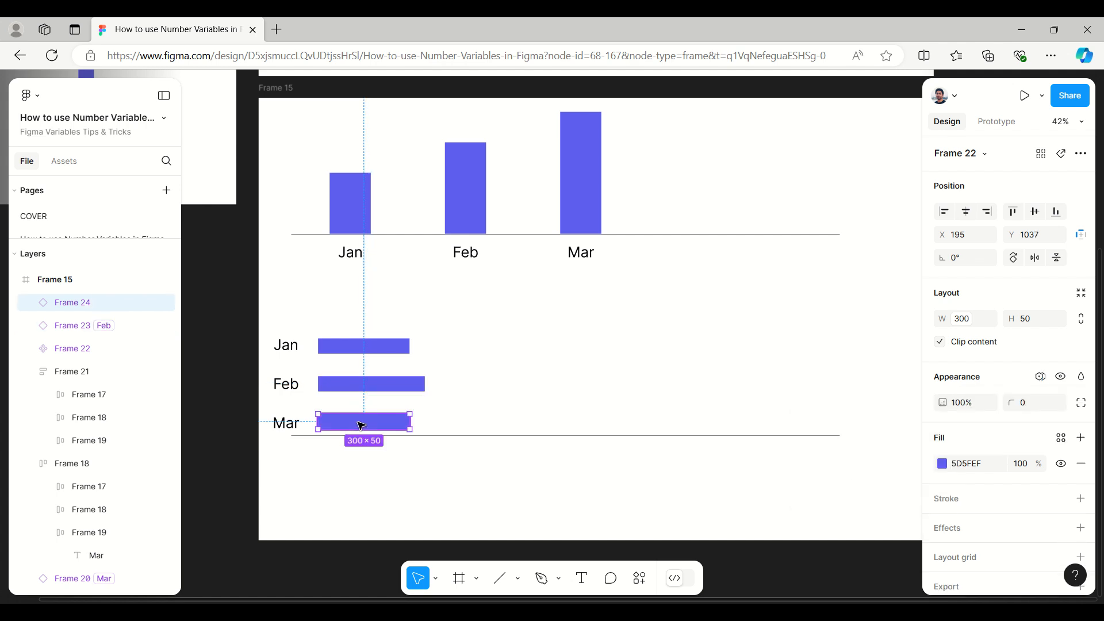
click(1041, 380)
mouse_move(996, 419)
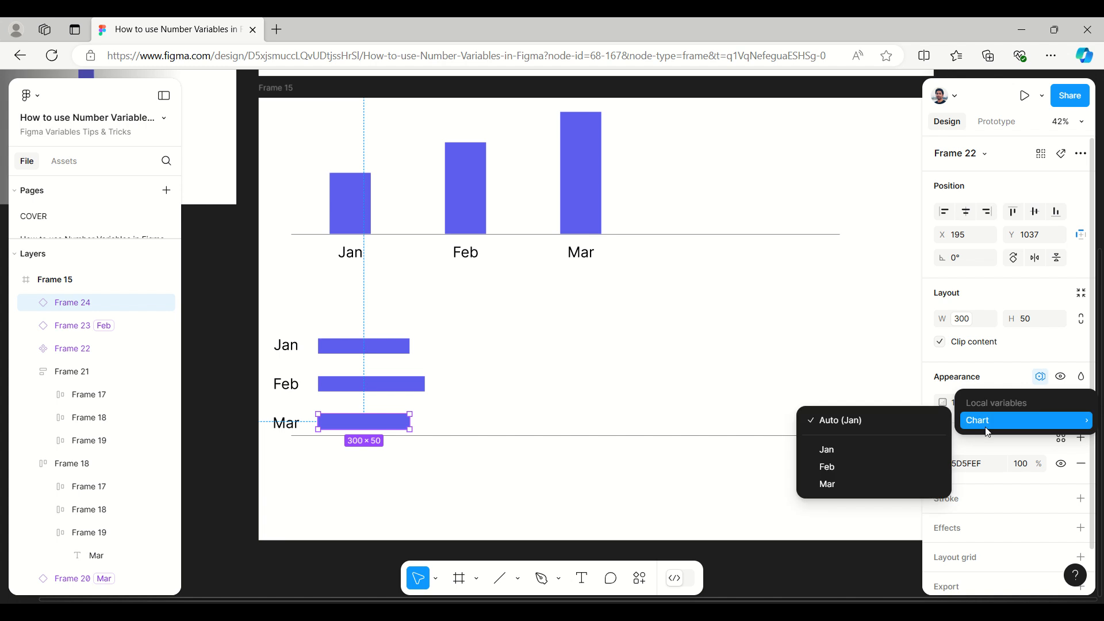
click(867, 484)
click(770, 578)
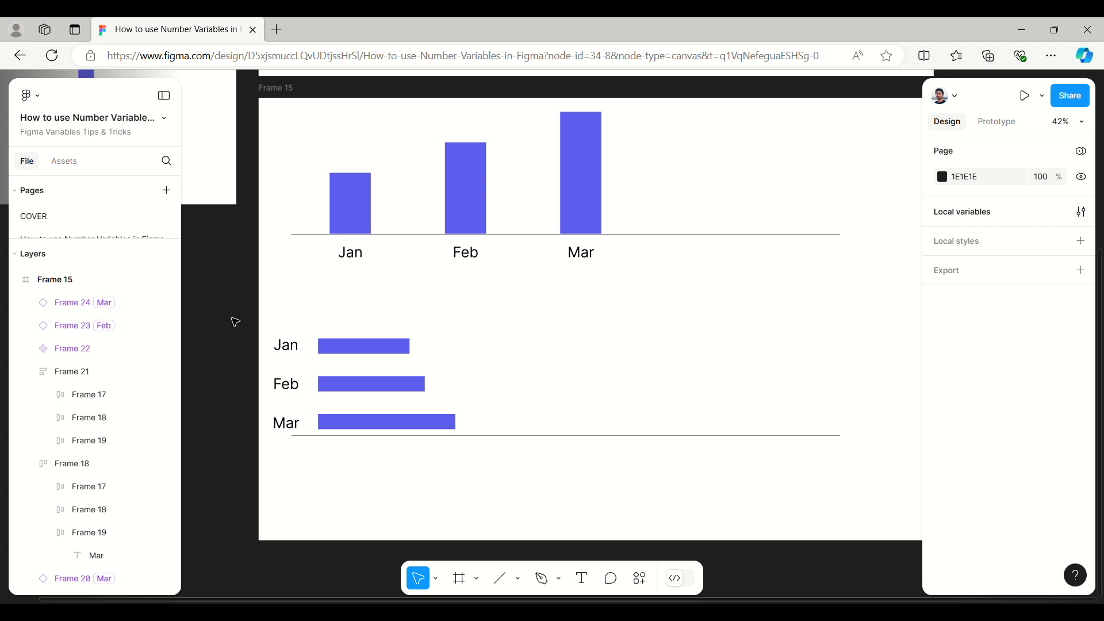
Step: Set the Bar_Width variable's Jan value to 600 in the local variables
click(995, 220)
click(665, 201)
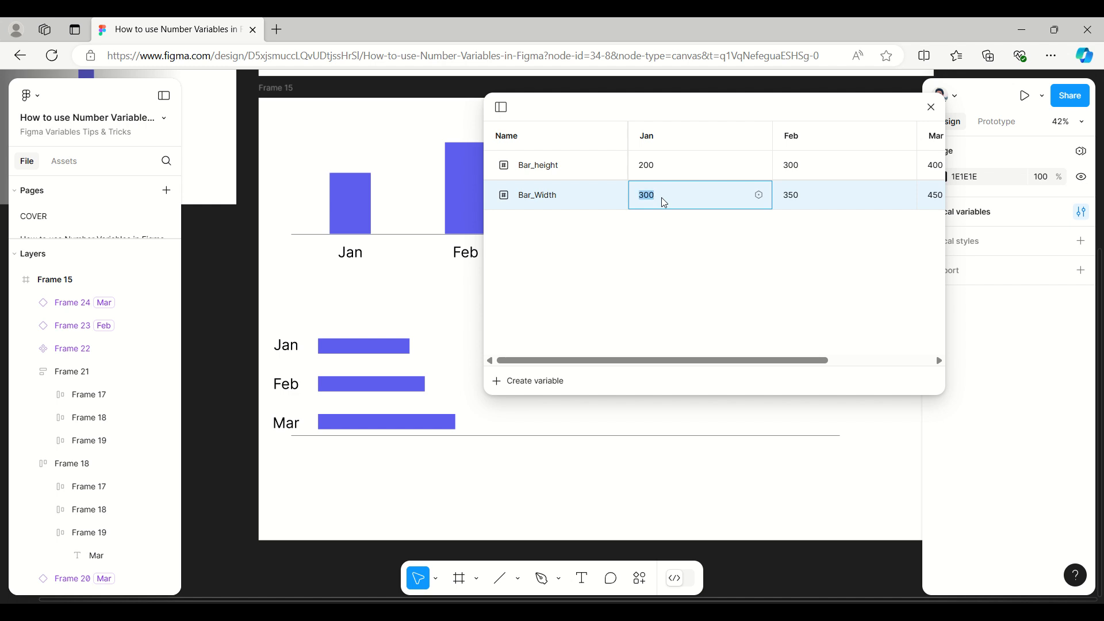
text(600)
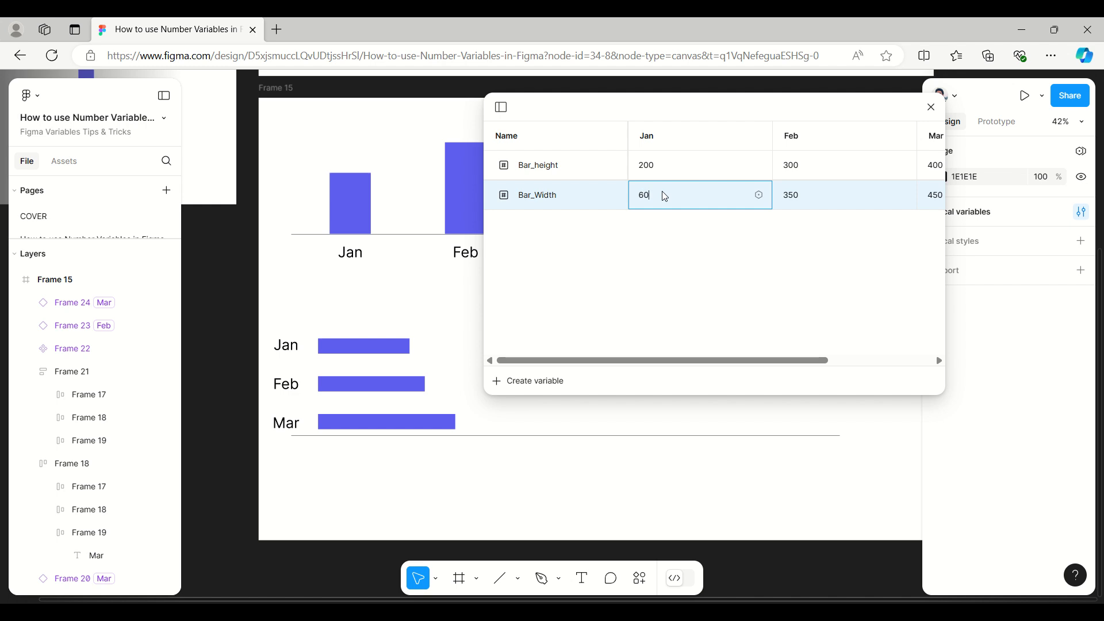
click(691, 273)
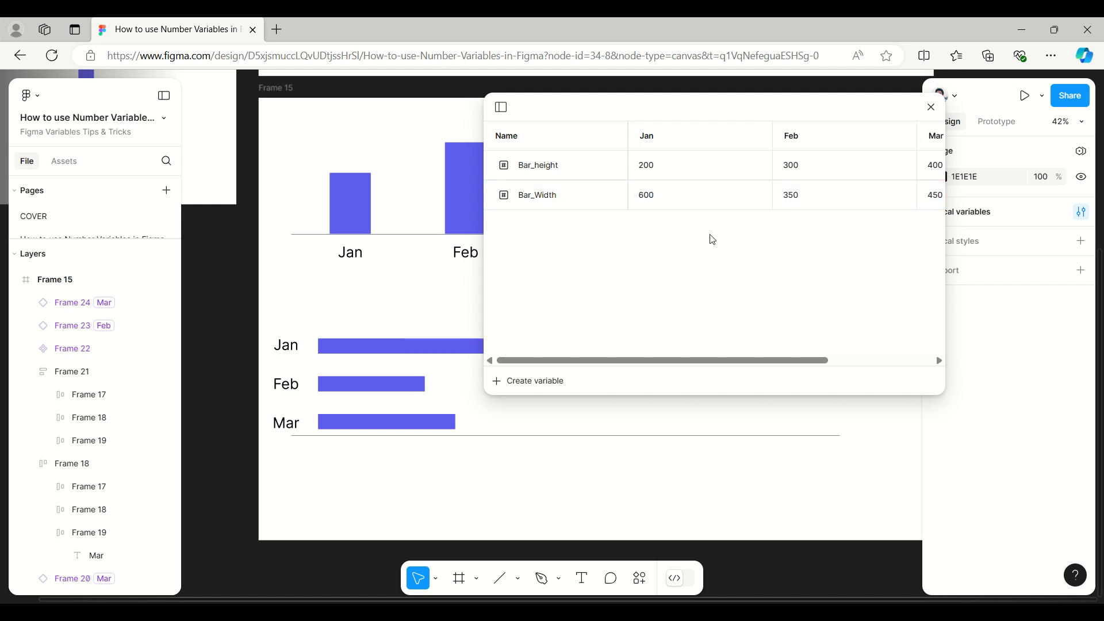
Step: Set the Bar_Width variable to 800 for Feb and 900 for Mar, and close the local variables
click(809, 203)
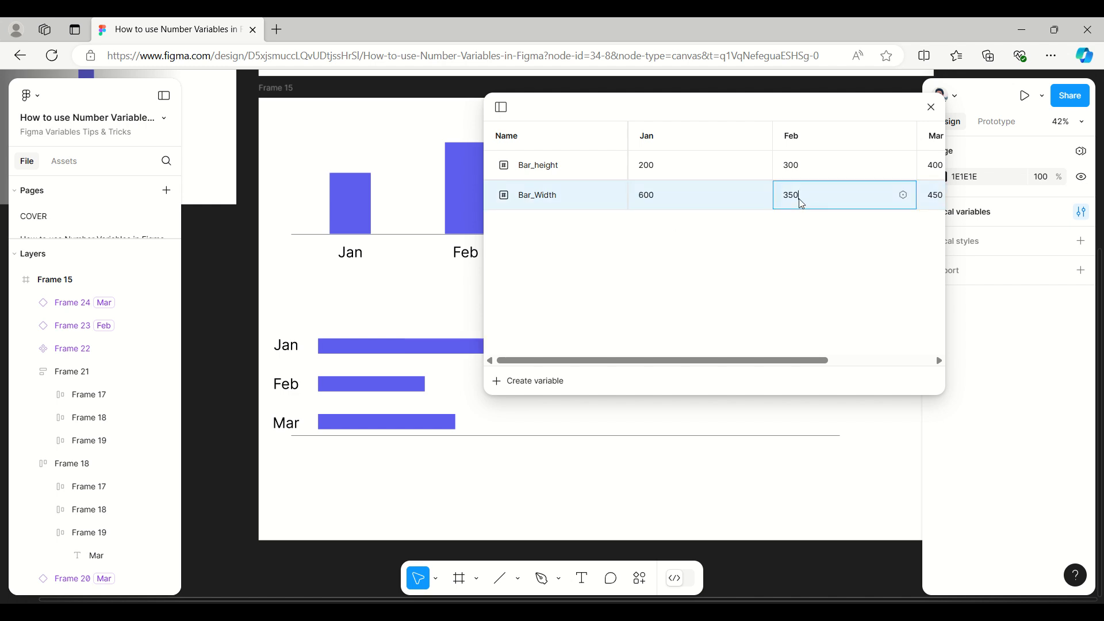
drag(802, 204, 779, 197)
text(800)
click(886, 361)
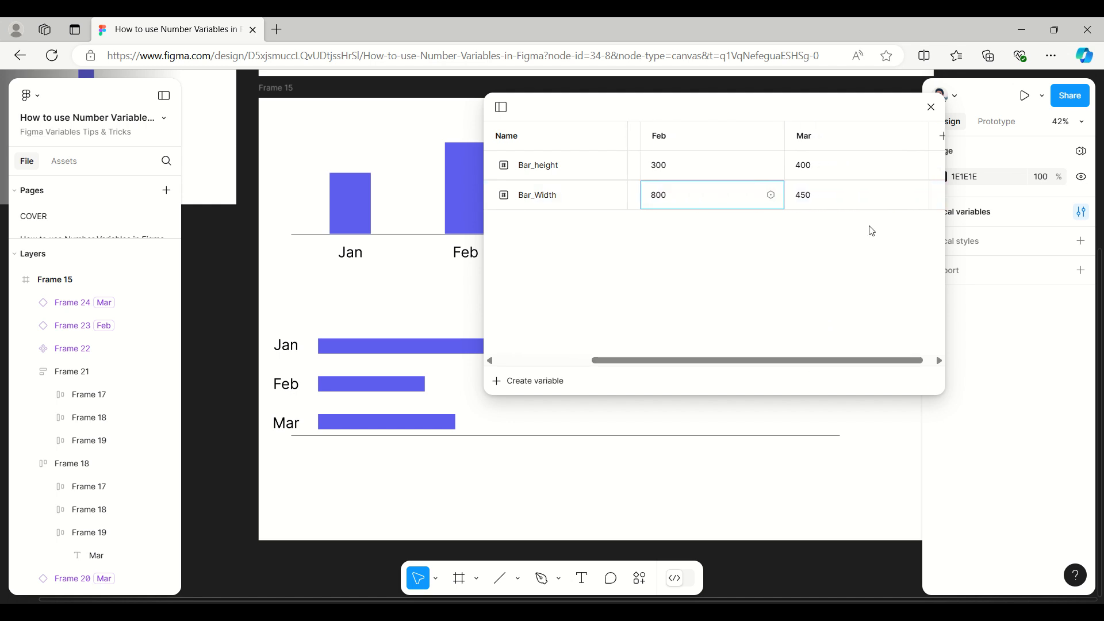
click(816, 199)
text(900)
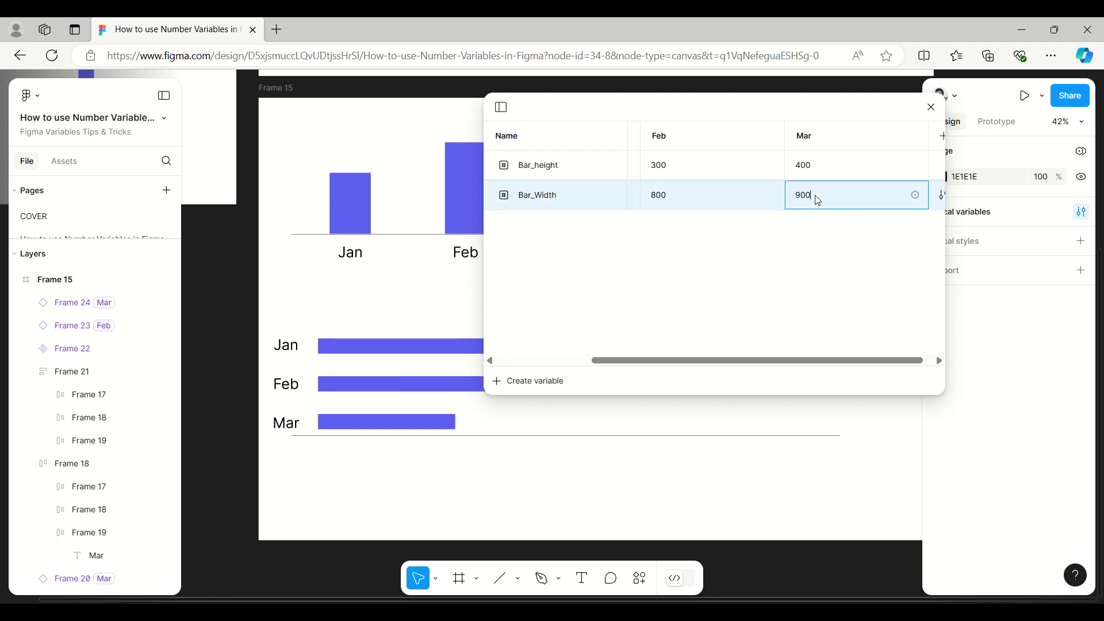
click(762, 272)
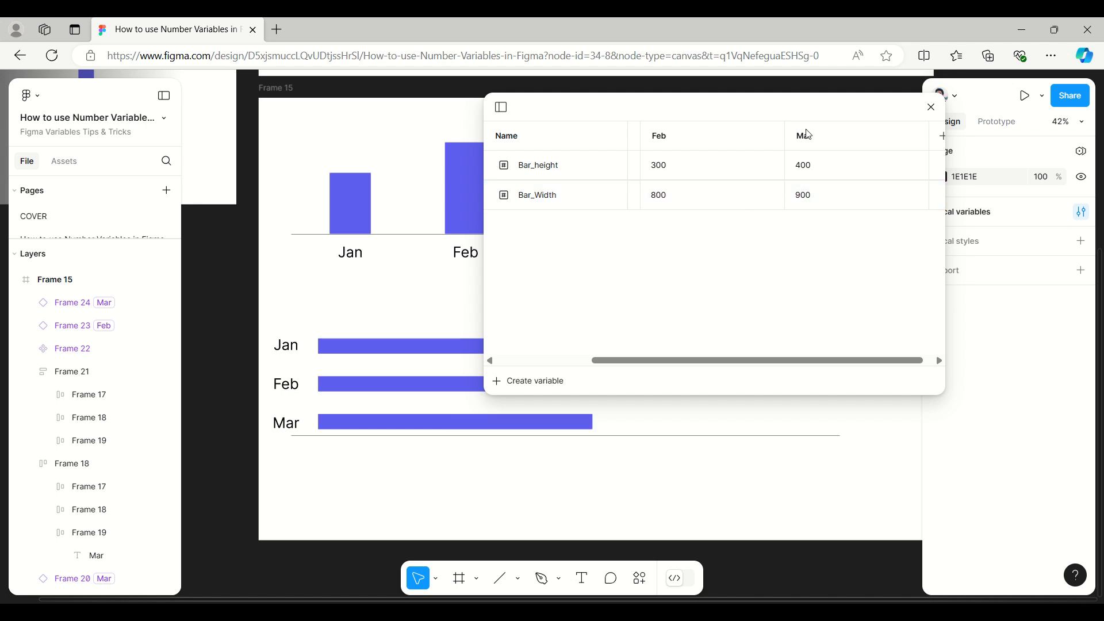
drag(803, 108, 759, 122)
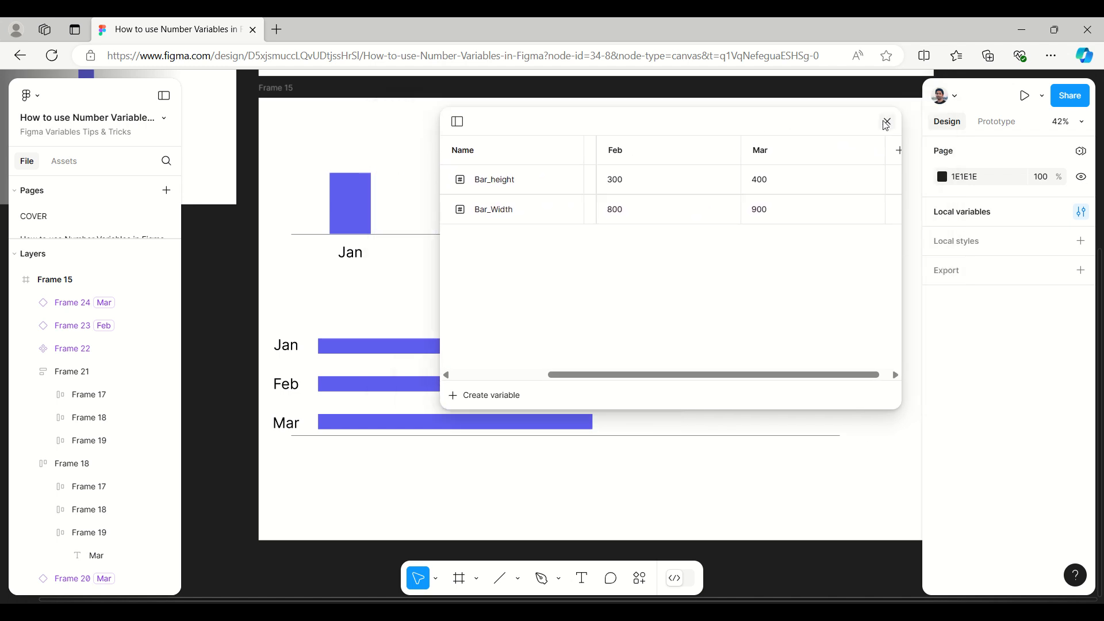
click(887, 123)
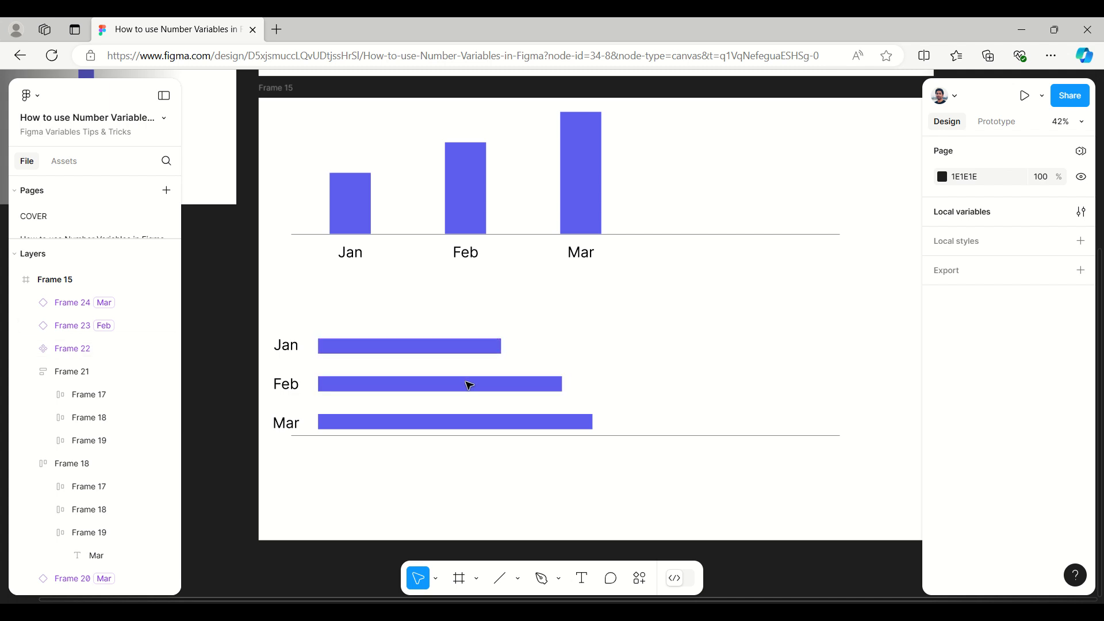
Step: Check the widths of the Feb, Jan and Mar horizontal bars one after another
click(515, 385)
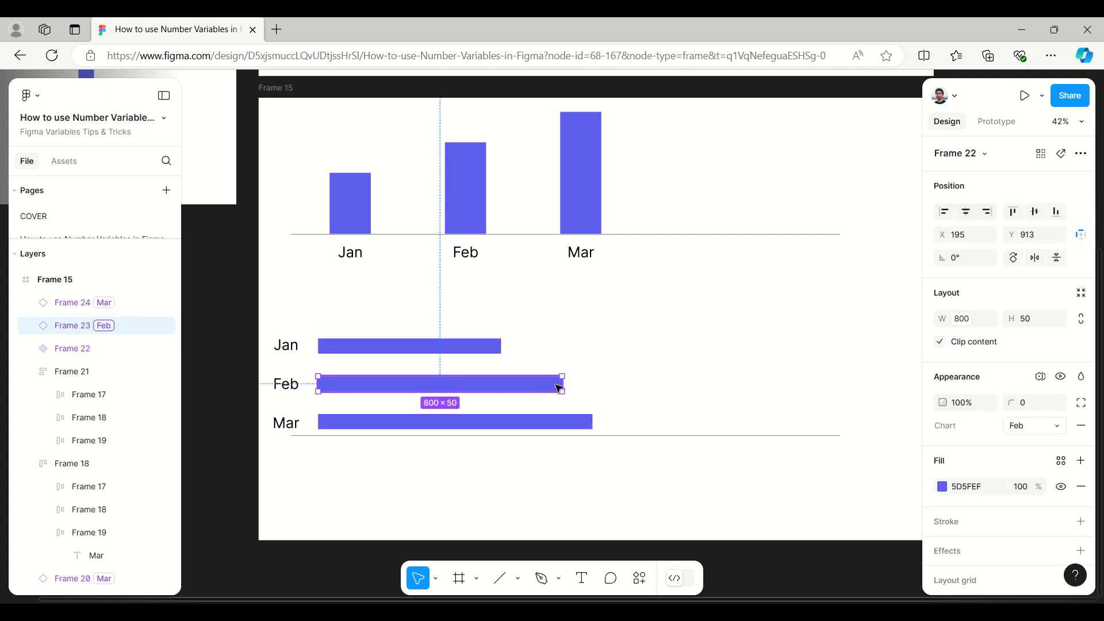
click(402, 346)
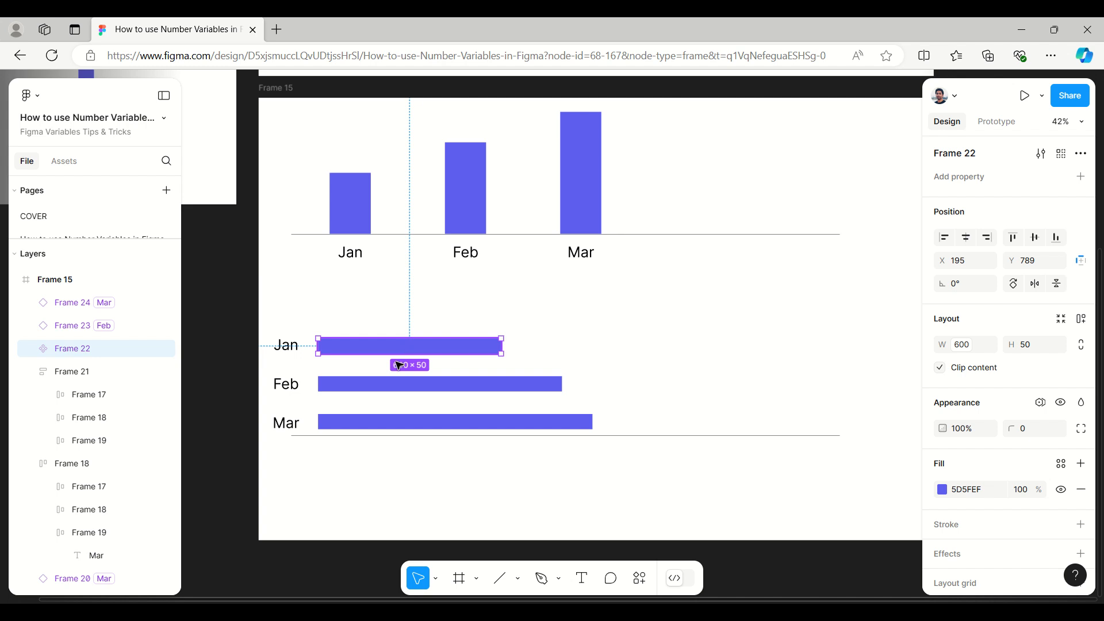
click(403, 423)
Step: Review the finished bar charts, the Small, Medium and Large layouts, and the width and height variable examples on the canvas
scroll(655, 354, down, 2)
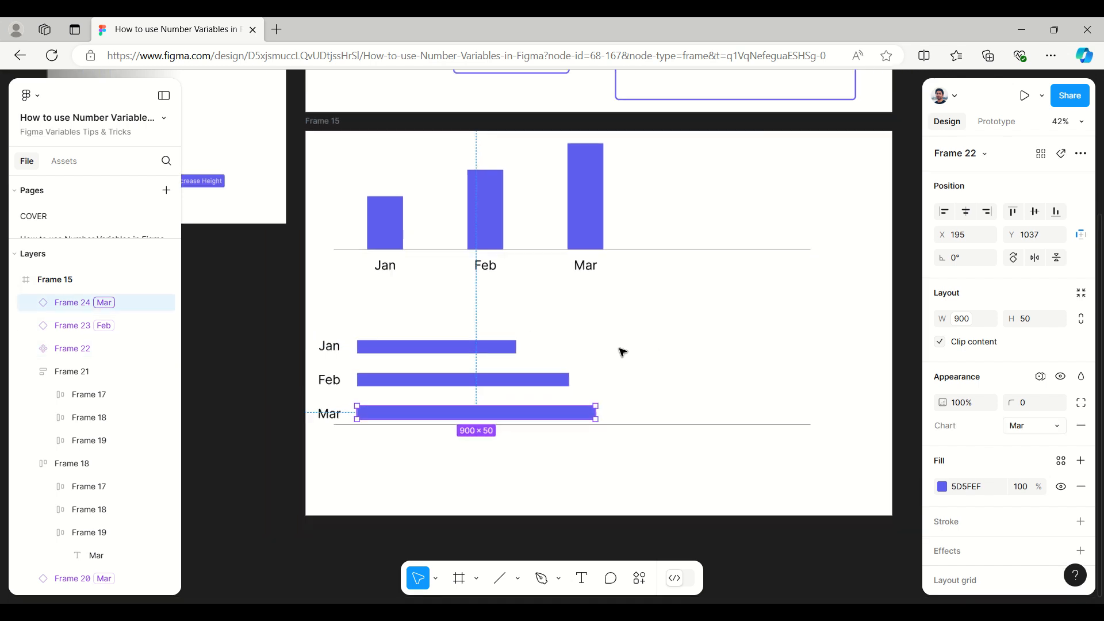
scroll(623, 352, down, 3)
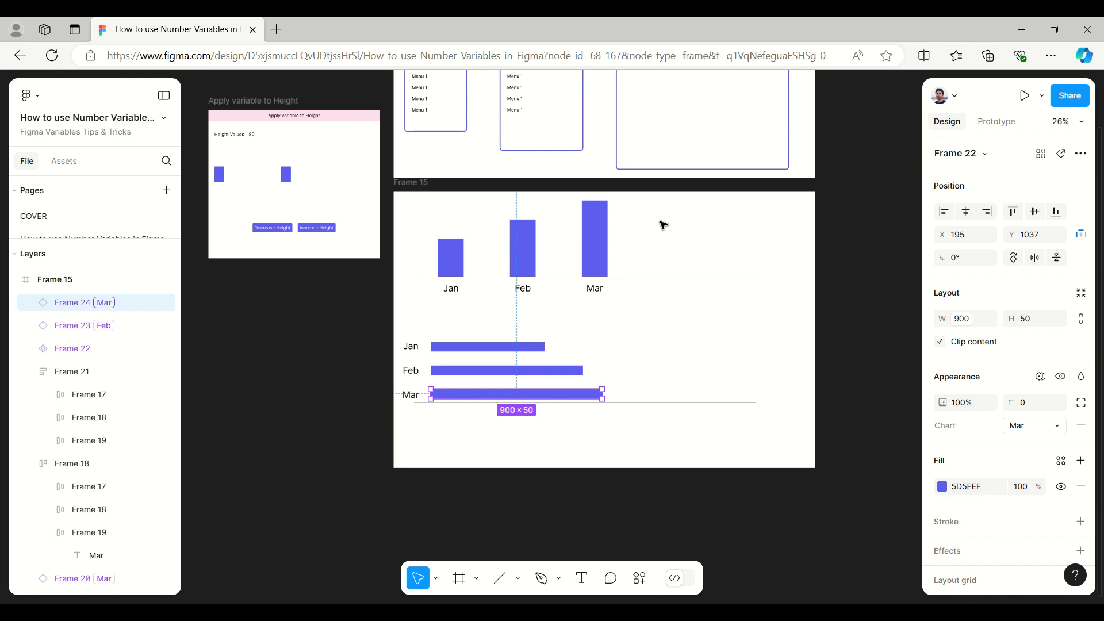
scroll(654, 199, down, 1)
scroll(655, 198, up, 4)
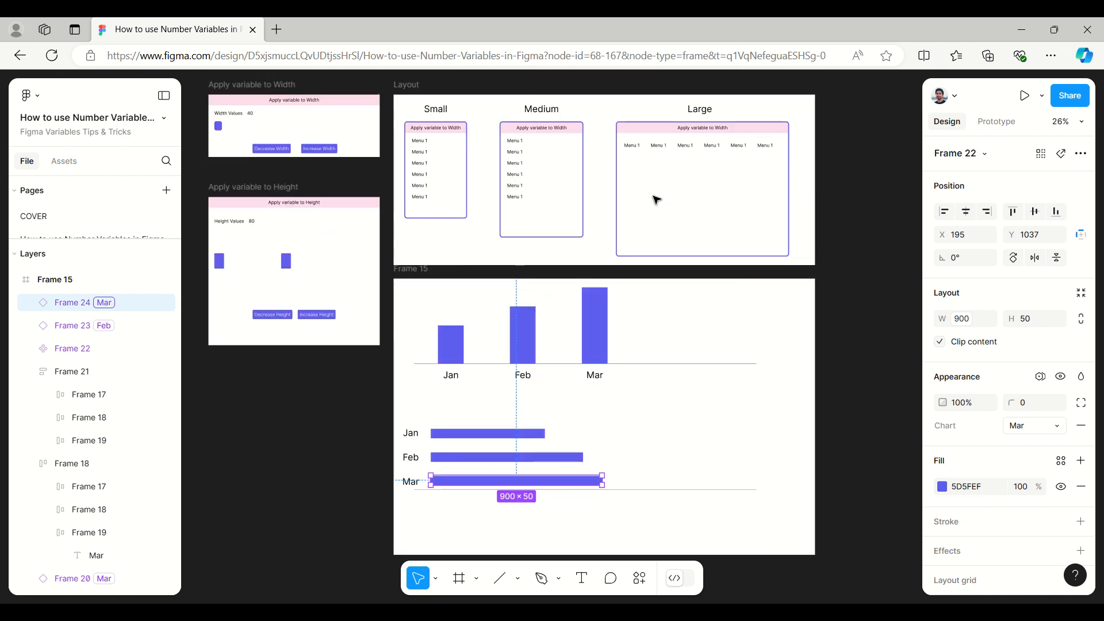
scroll(611, 106, up, 4)
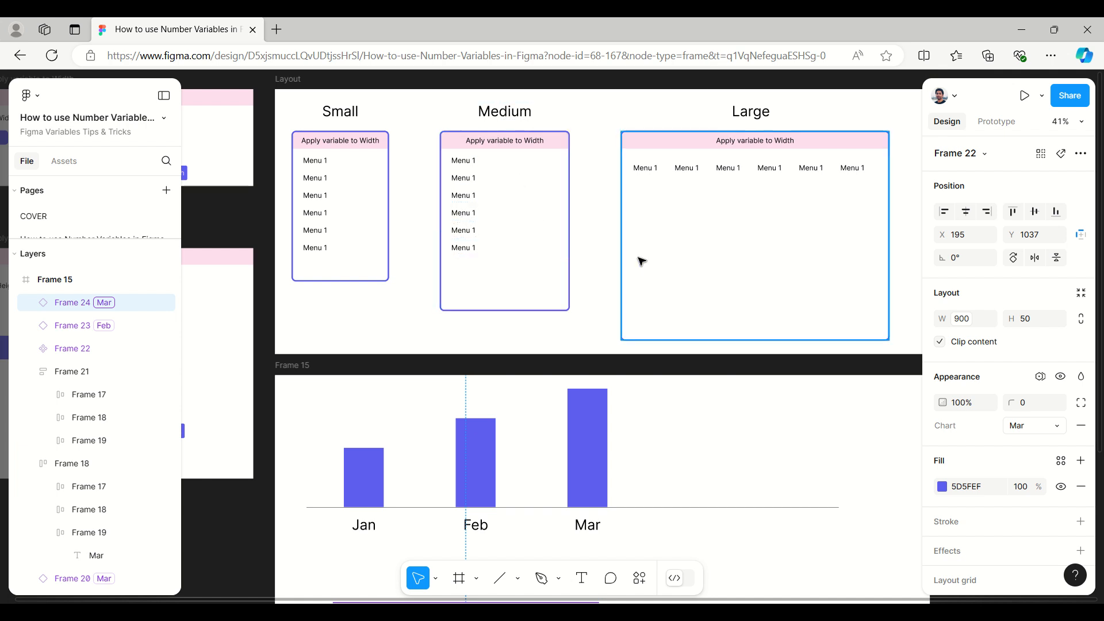
scroll(643, 261, down, 3)
scroll(644, 262, down, 1)
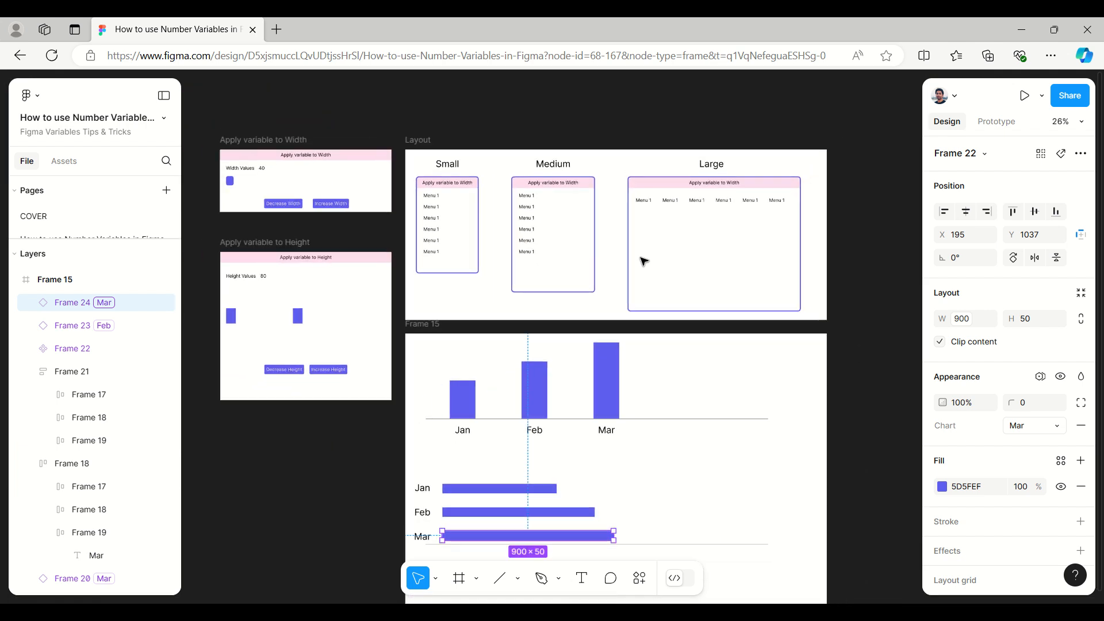
scroll(198, 162, up, 1)
scroll(199, 161, up, 1)
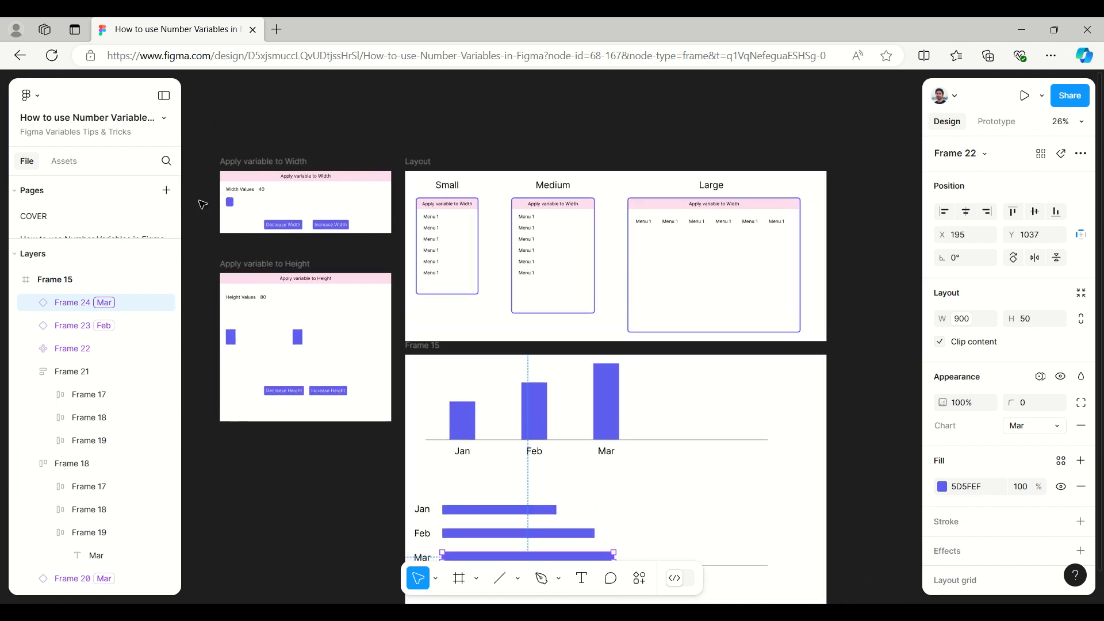
scroll(209, 245, up, 2)
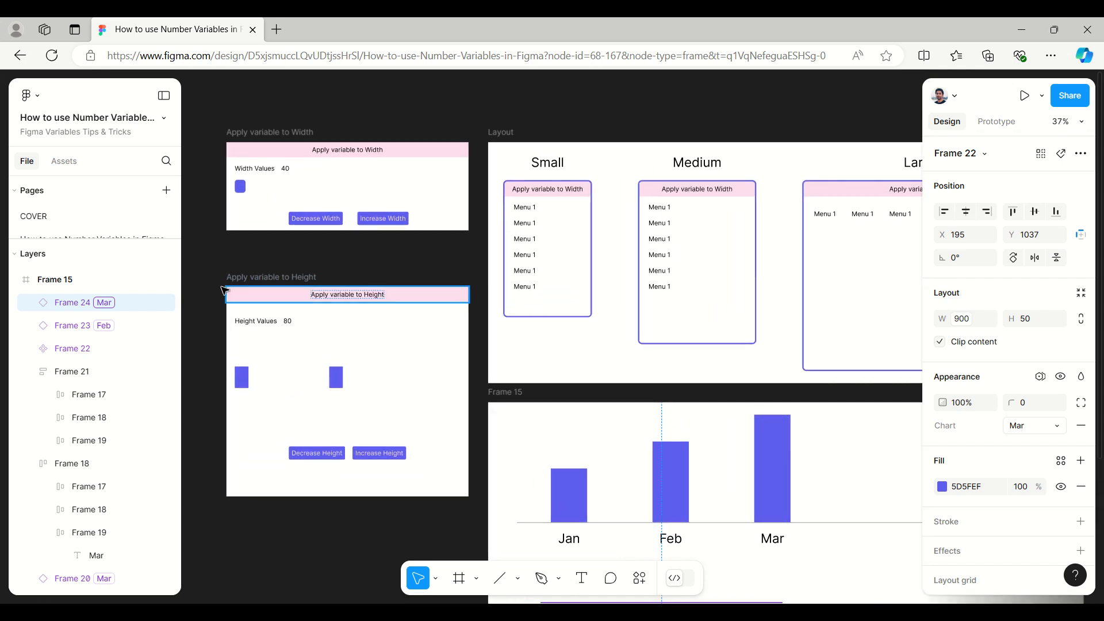
scroll(213, 295, up, 2)
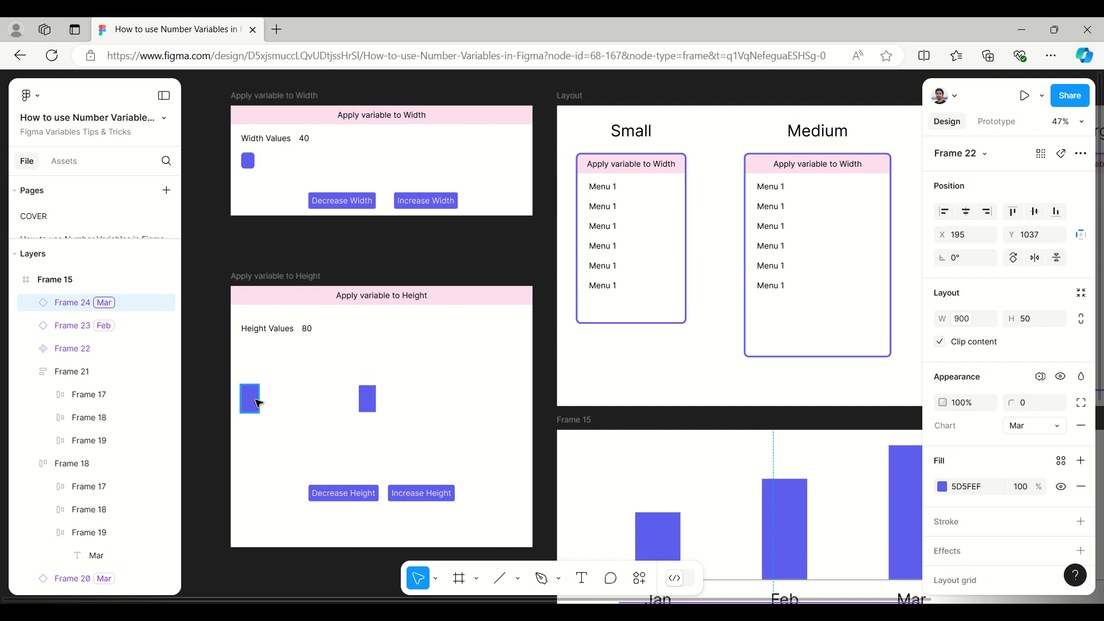
Step: Try the Example variable mode Large on the Small layout's menu list, switching its auto layout to horizontal and back to vertical
click(669, 284)
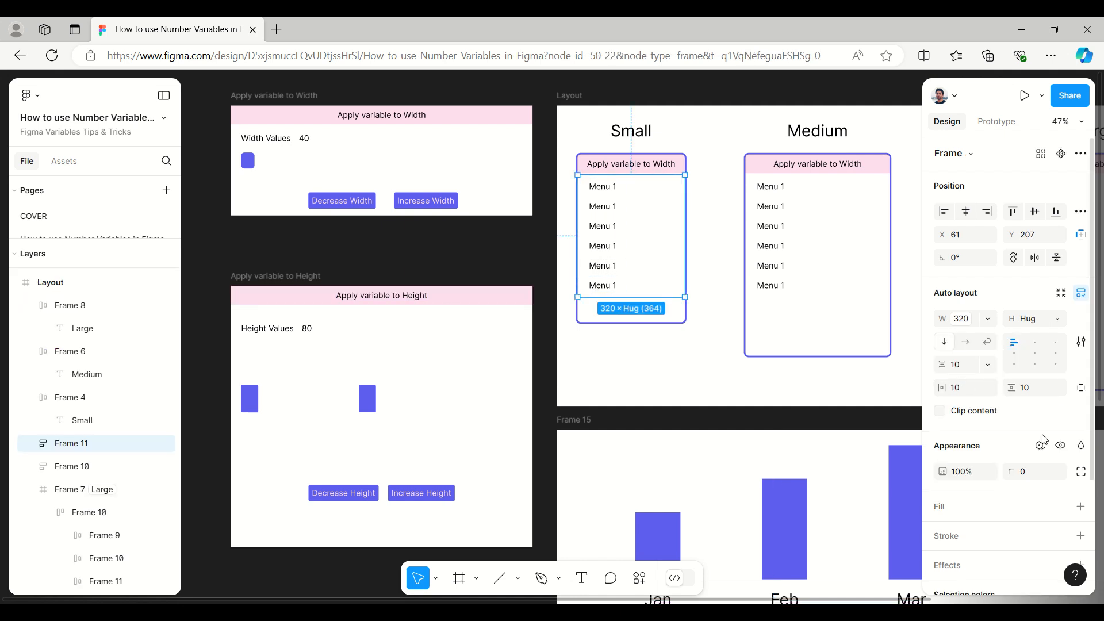
click(1039, 451)
mouse_move(1018, 497)
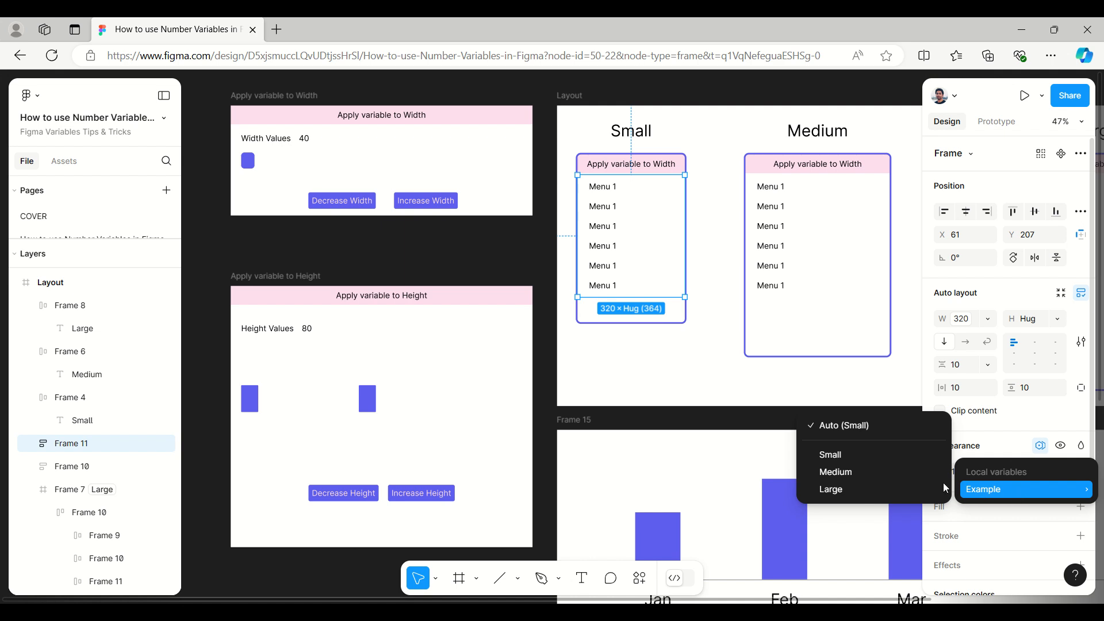
click(904, 495)
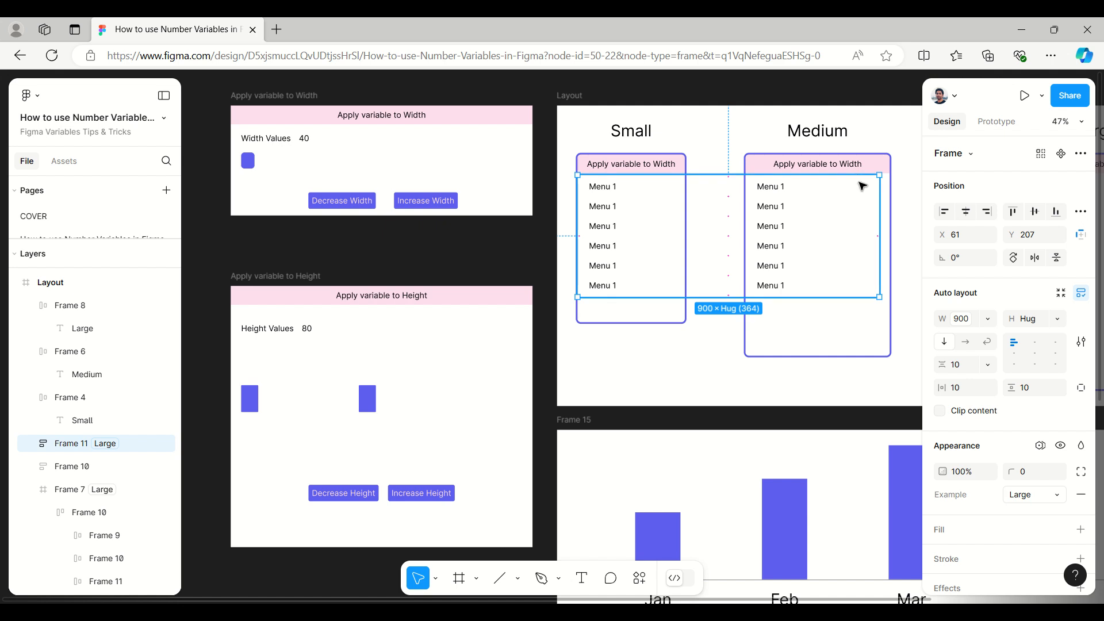
click(969, 347)
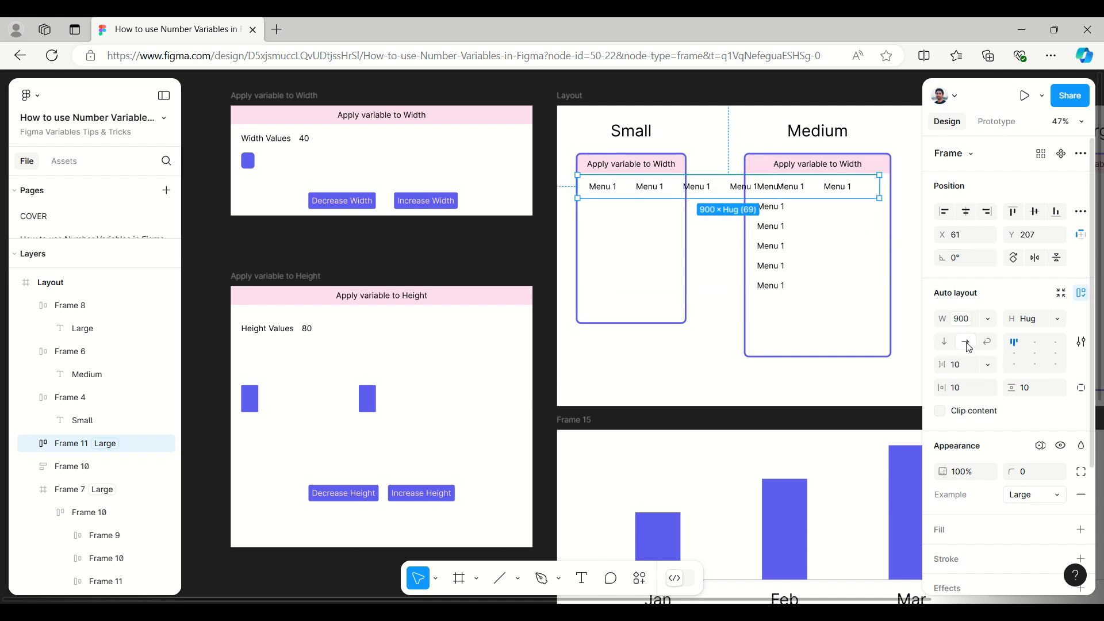
click(948, 348)
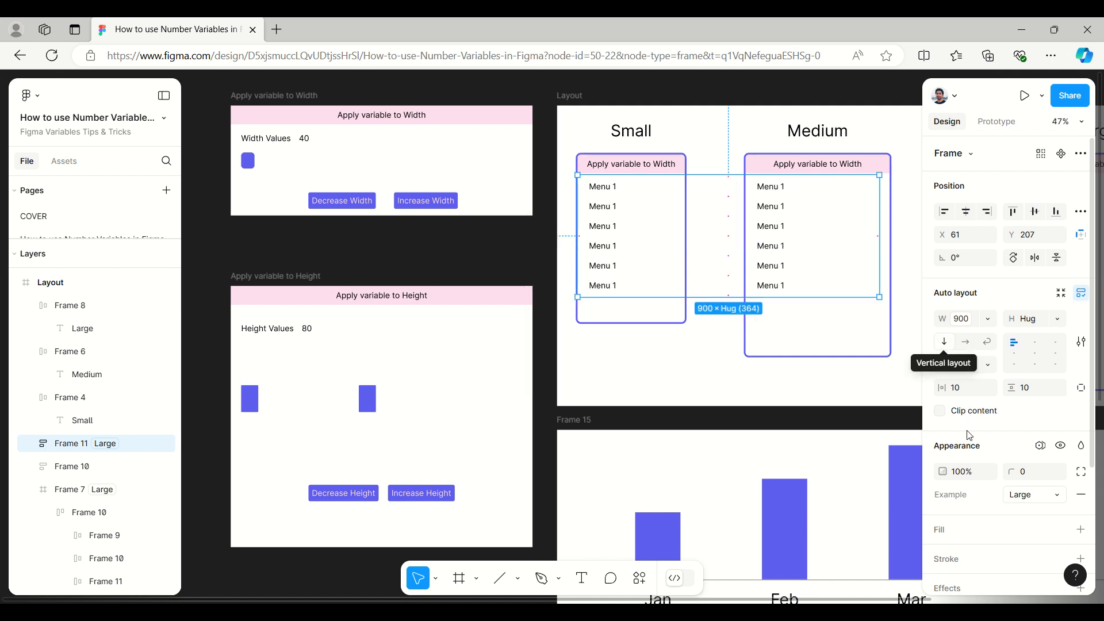
Step: Set the Example variable mode of the Small layout's menu list to Small
click(1041, 445)
mouse_move(1016, 486)
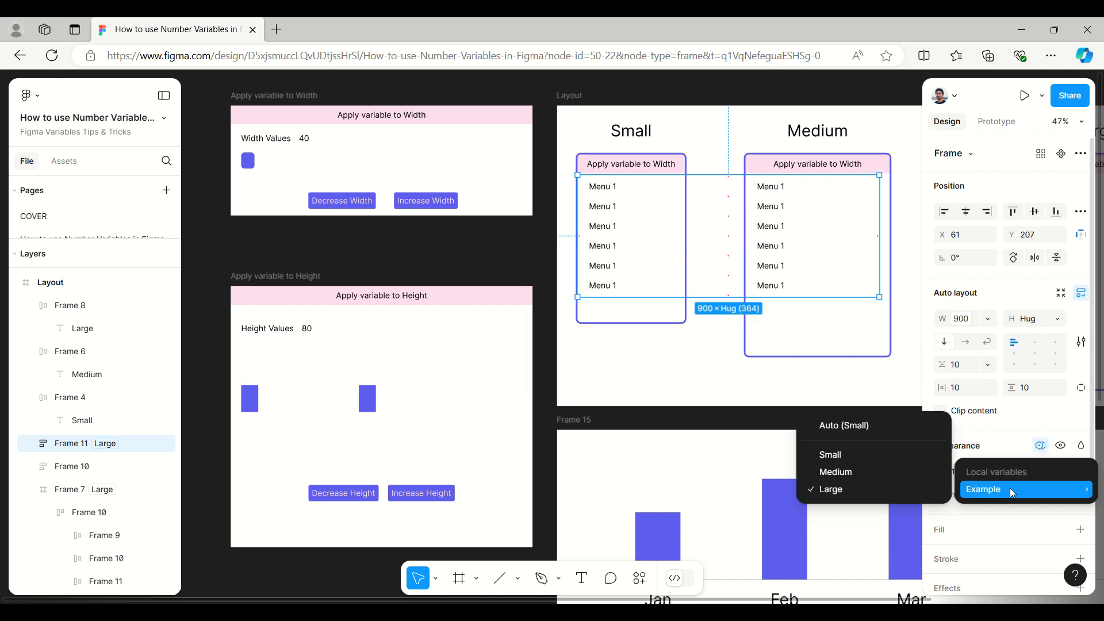
click(869, 454)
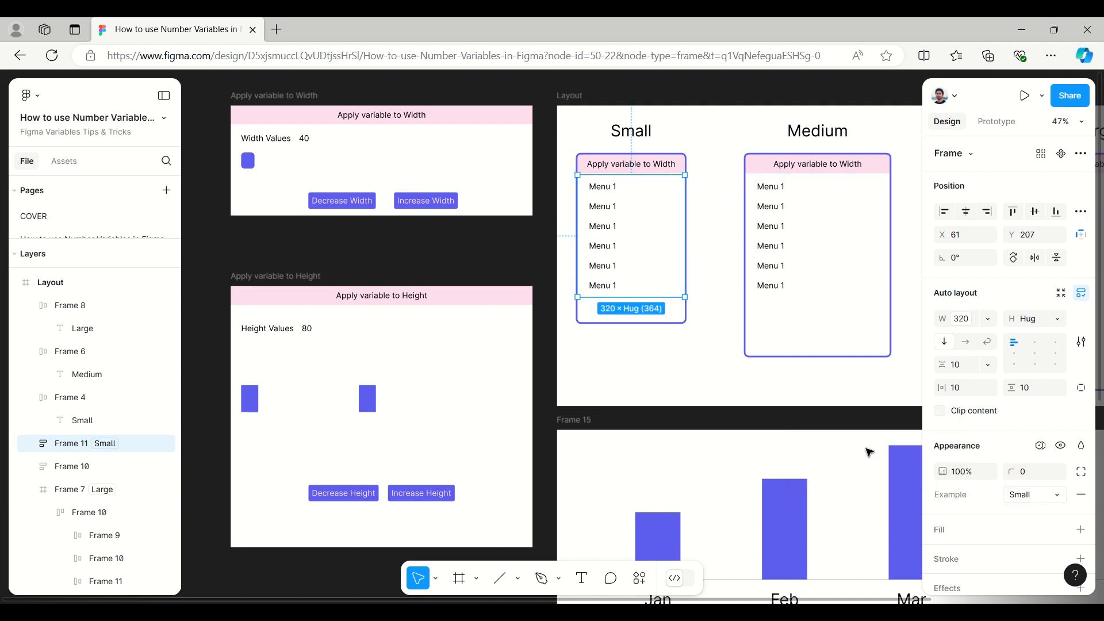
Step: Check the Medium layout's menu list for its auto layout and appearance properties
click(790, 219)
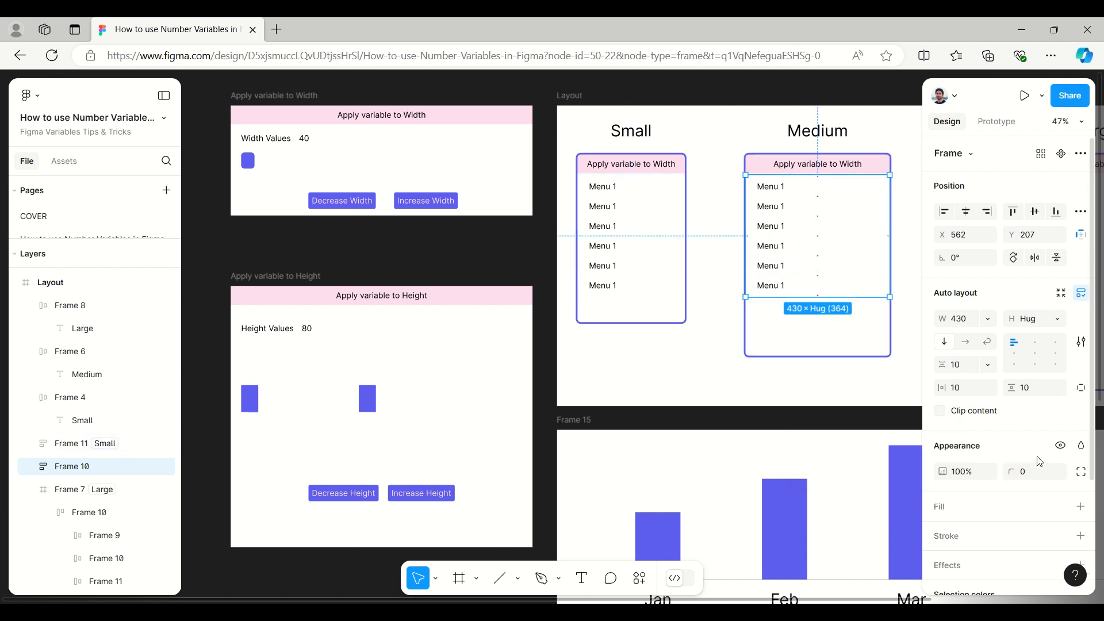
scroll(1018, 440, down, 2)
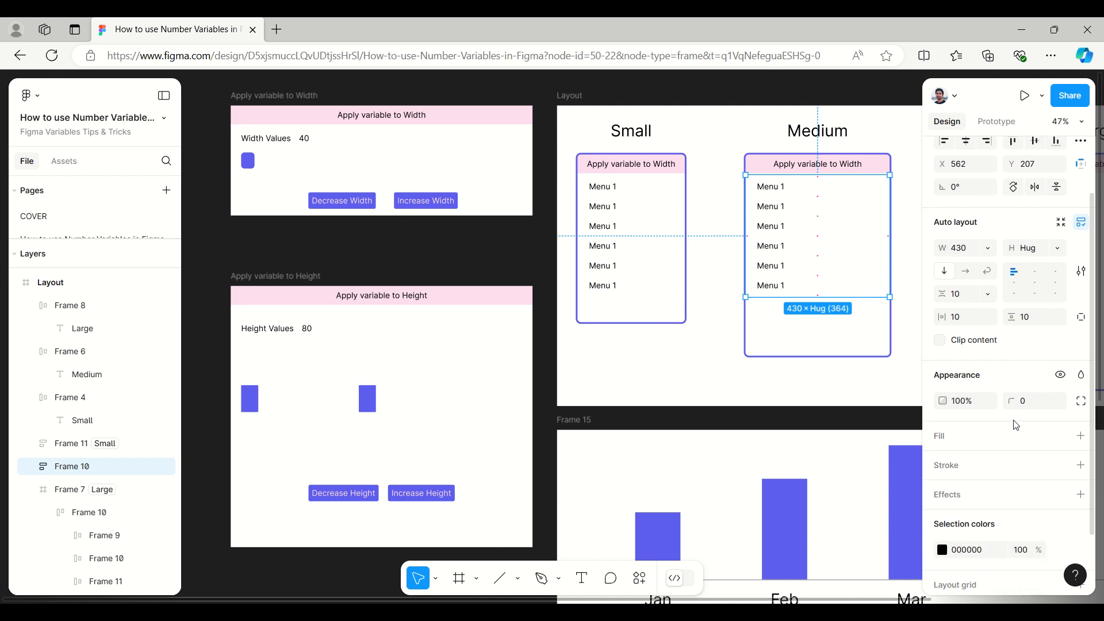
scroll(1018, 441, up, 2)
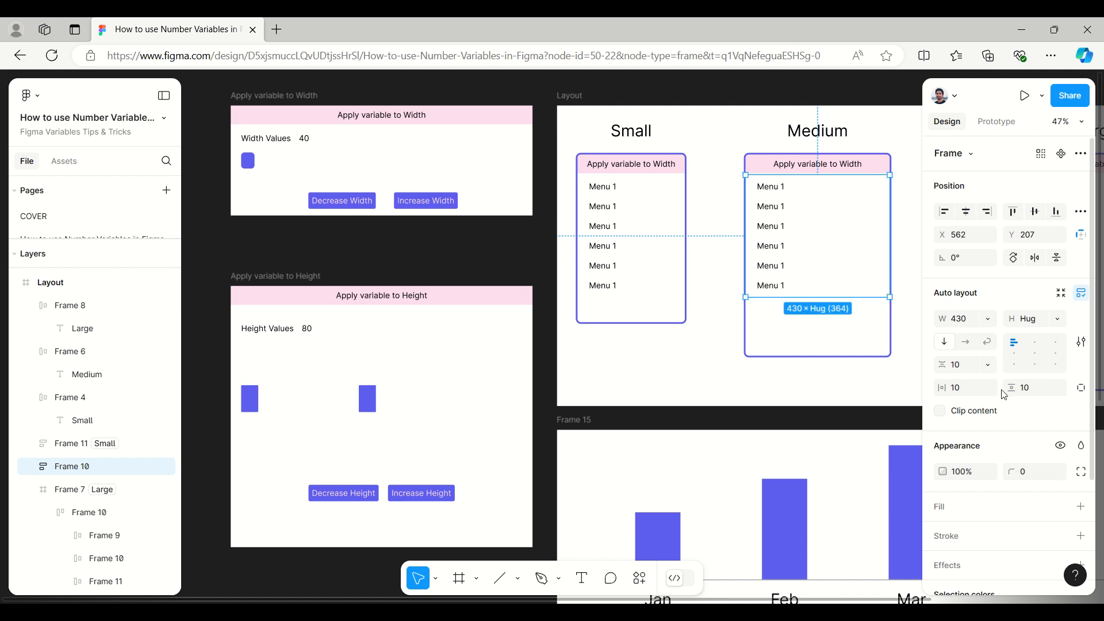
Step: Apply the Example collection's Width variable to the width of the Large layout's menu row
click(473, 253)
drag(480, 256, 138, 254)
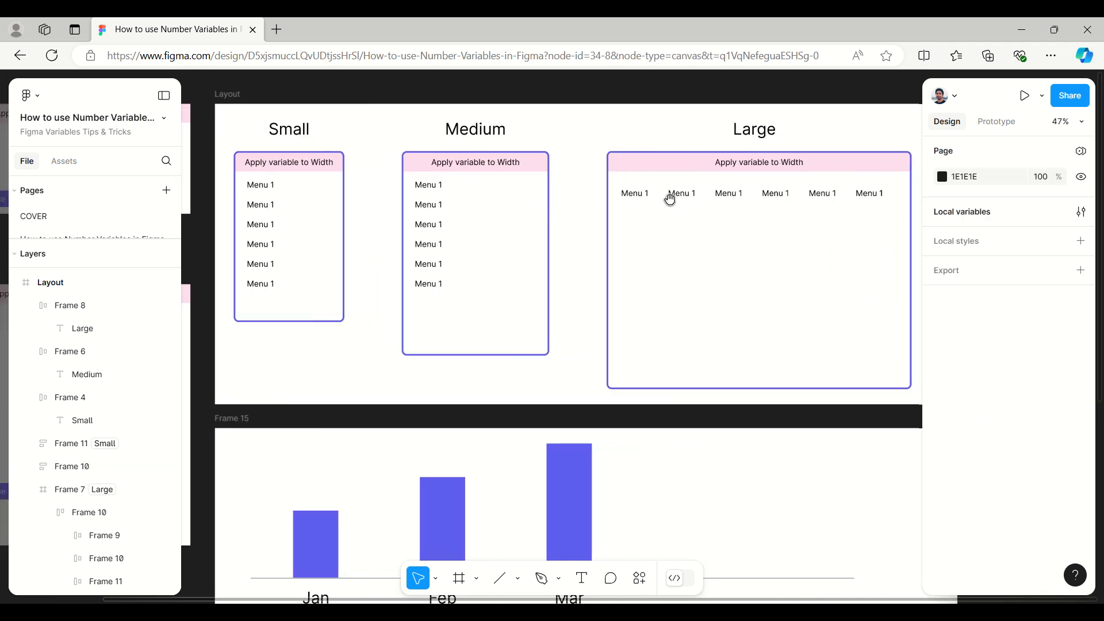
click(653, 200)
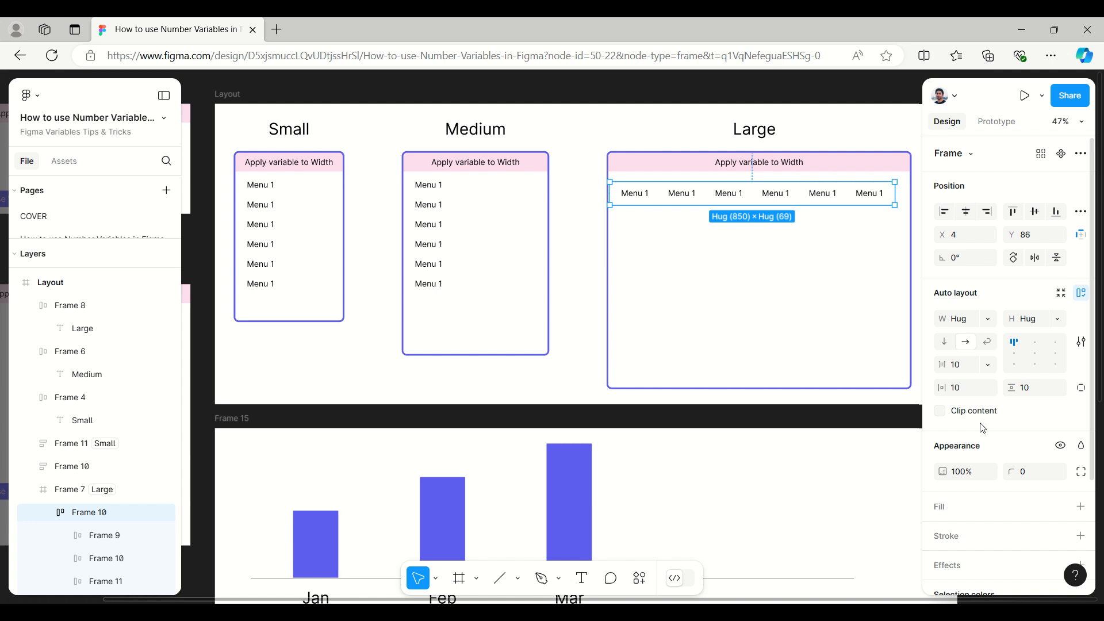
click(986, 322)
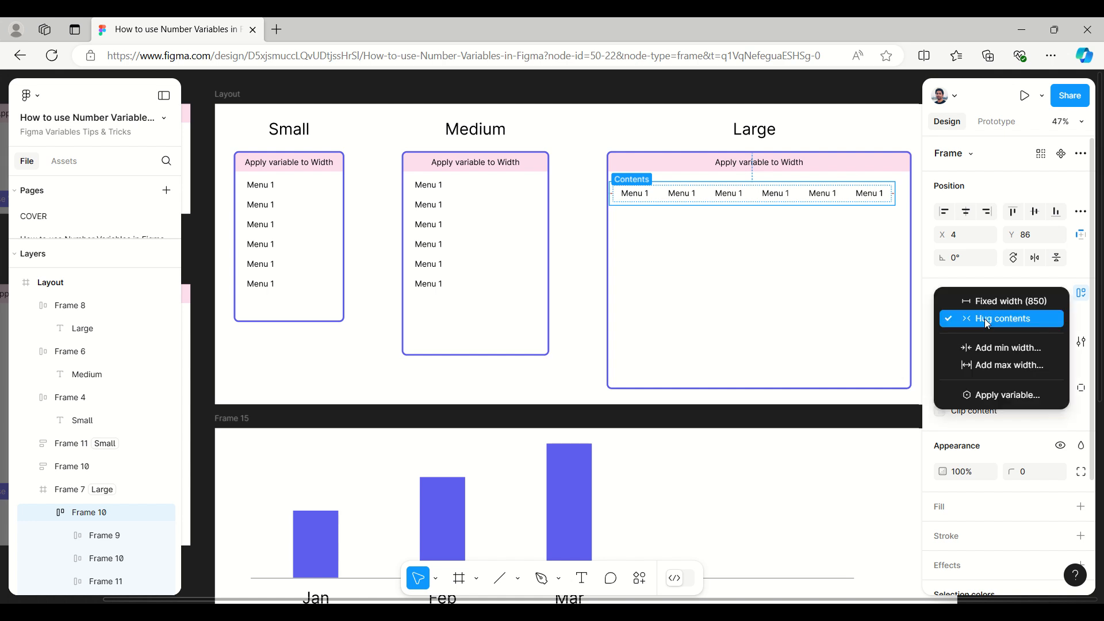
click(993, 397)
scroll(1001, 455, down, 10)
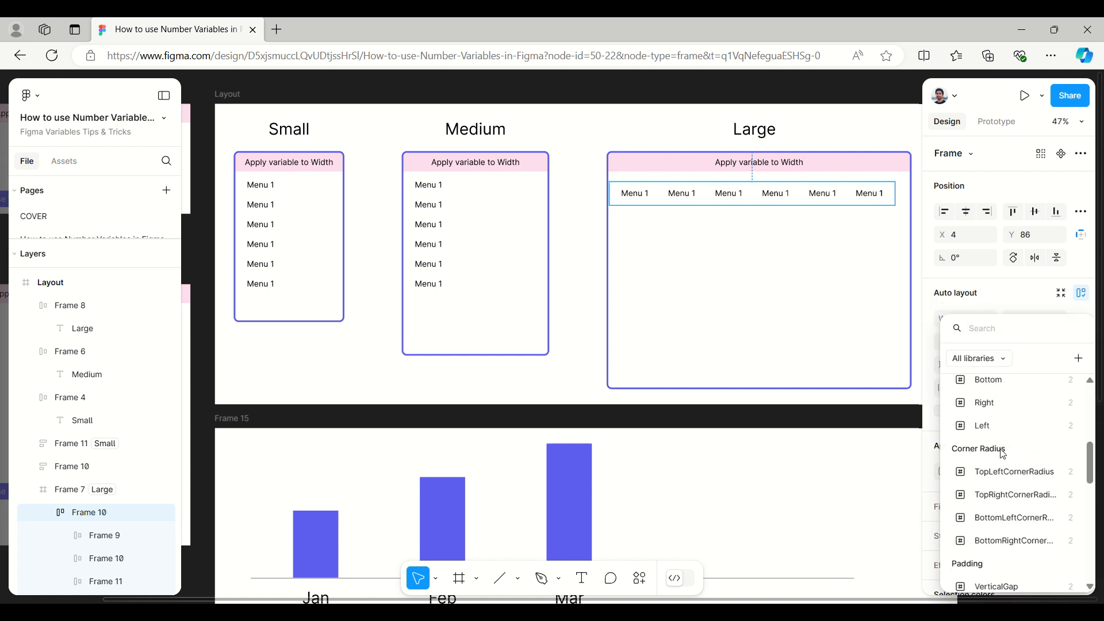
scroll(1003, 454, down, 5)
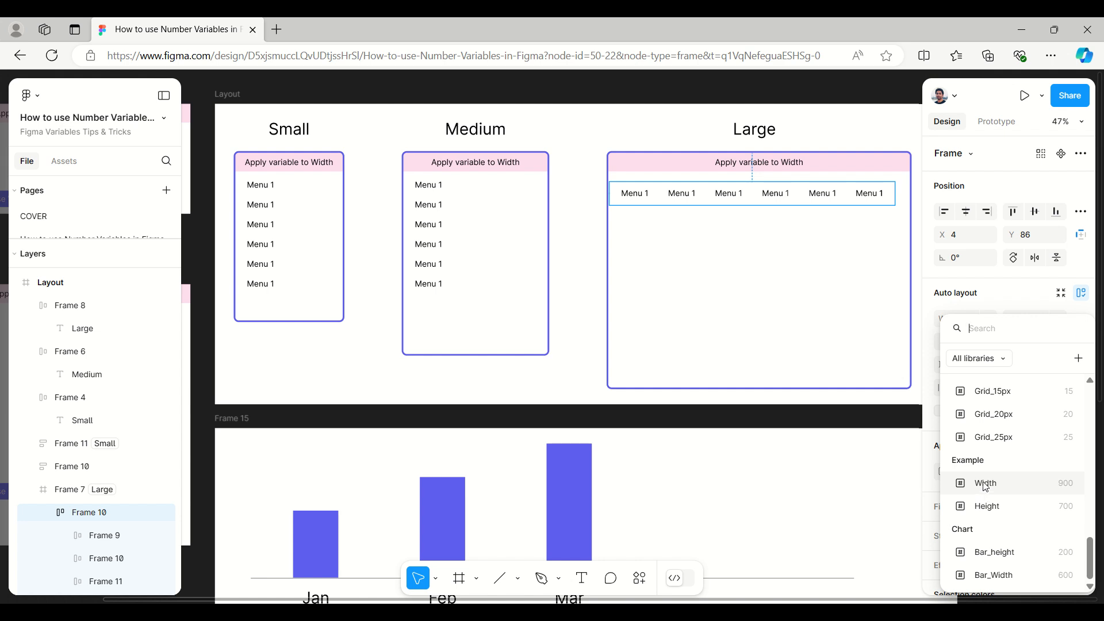
click(985, 484)
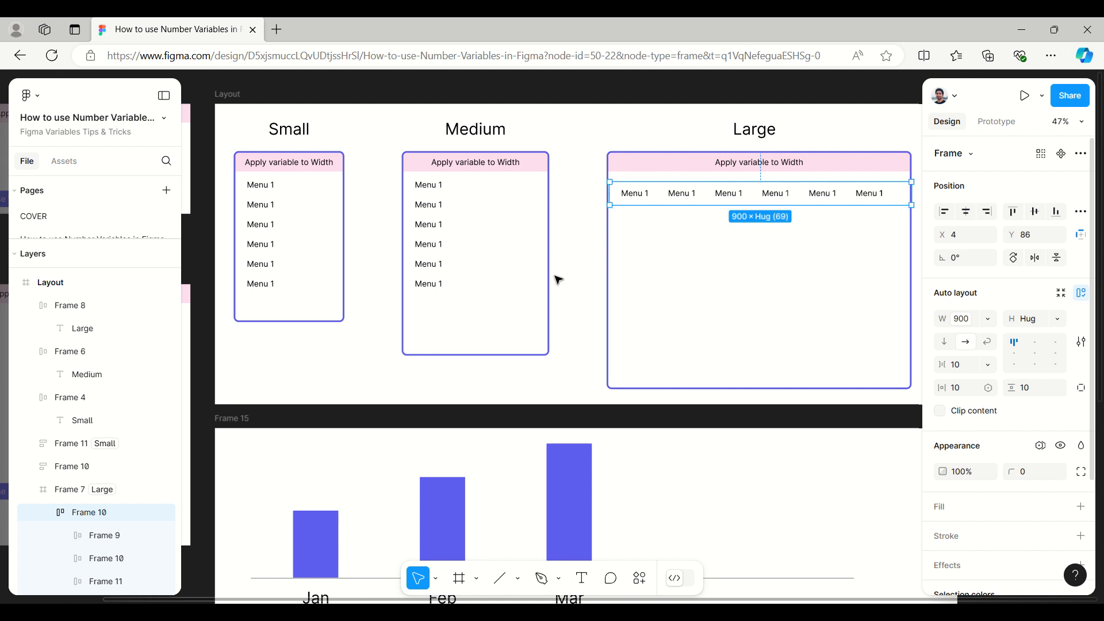
Step: Apply the Example collection's Width variable to the width of the Medium layout's menu list
click(448, 207)
click(989, 319)
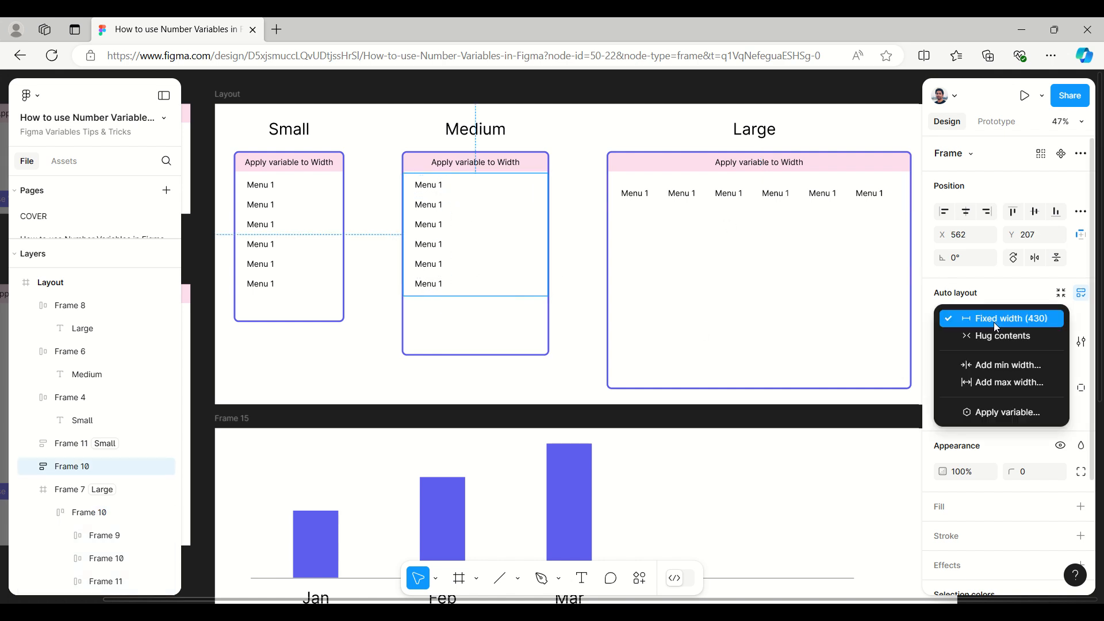
click(997, 412)
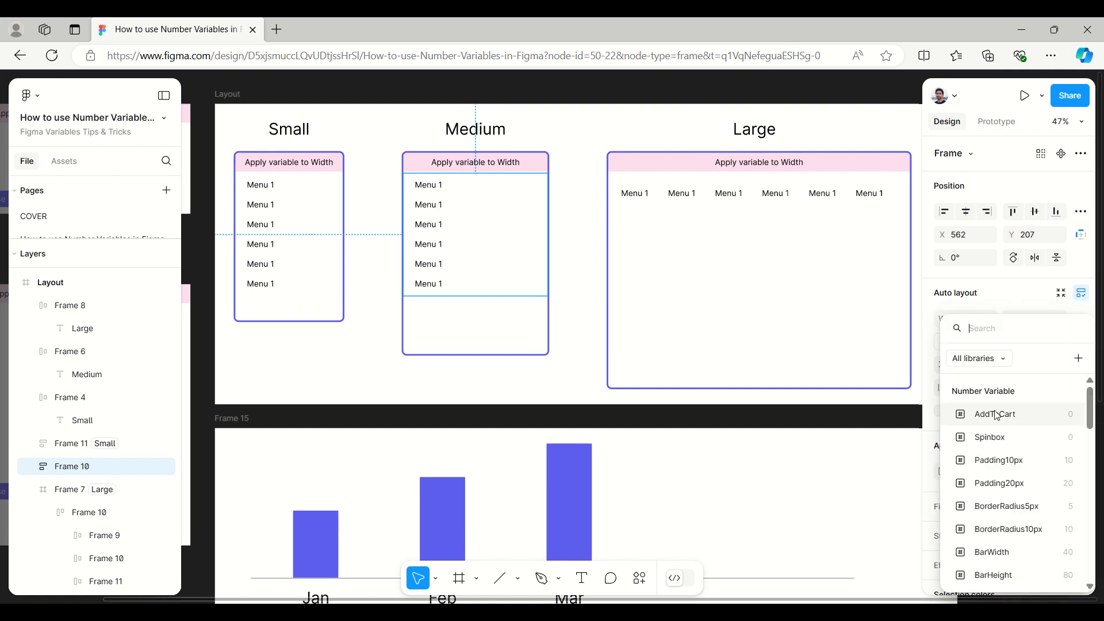
scroll(1004, 512, down, 15)
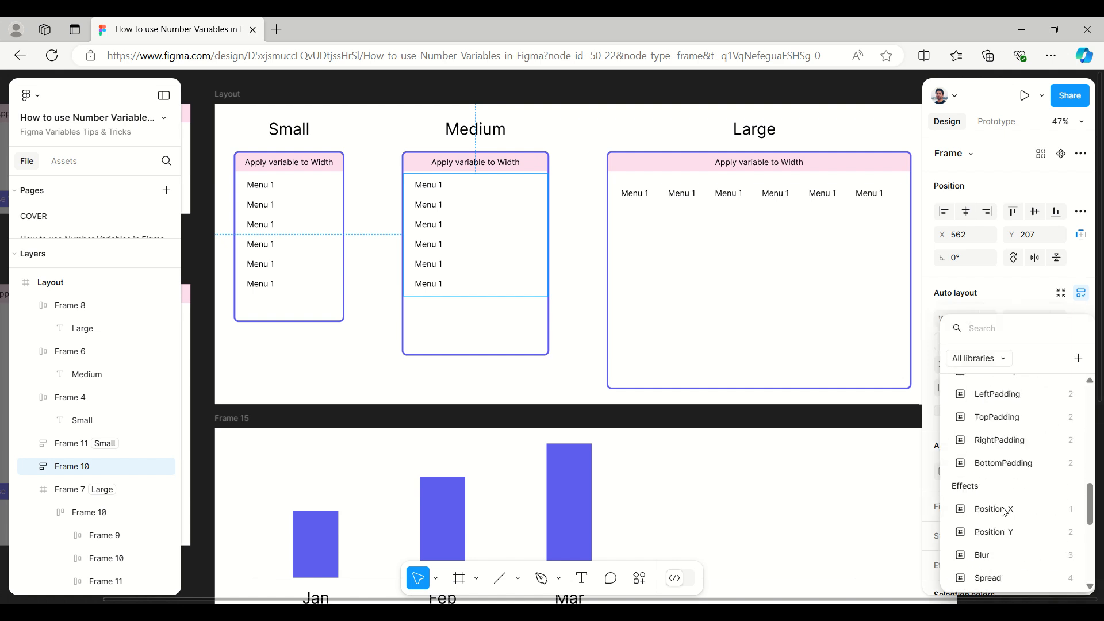
scroll(1005, 512, down, 2)
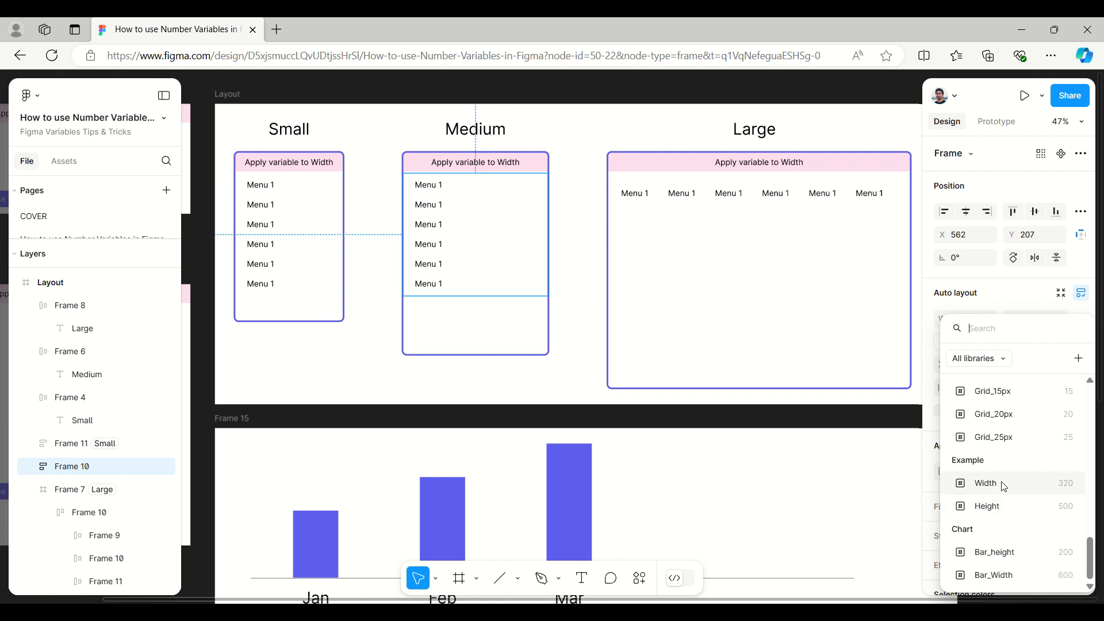
click(1003, 484)
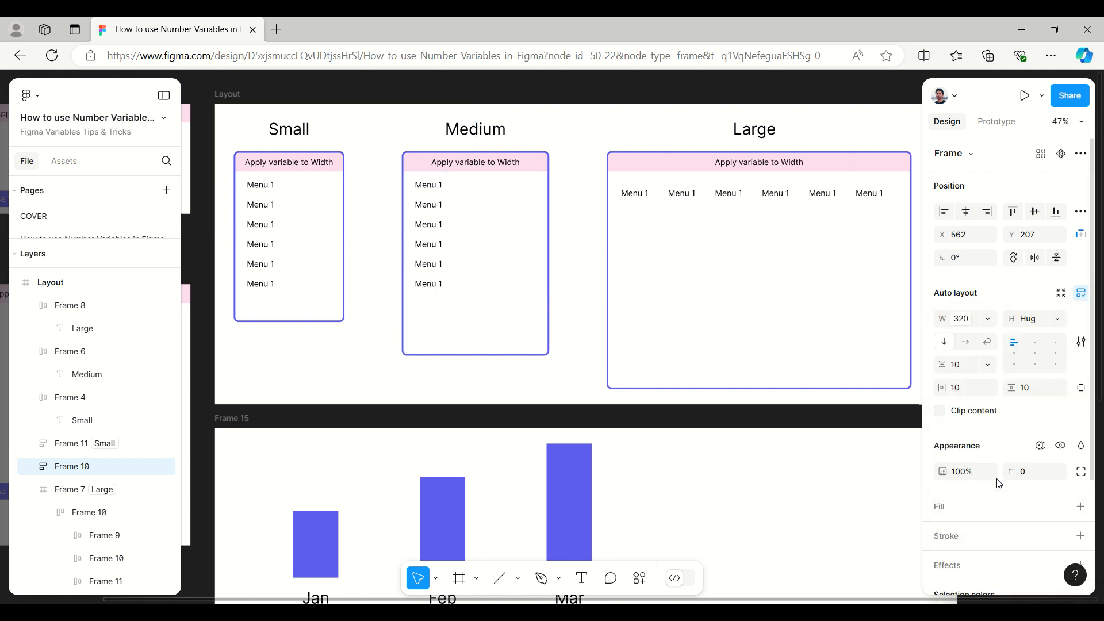
Step: Compare the Small layout's menu list, and set the Medium menu list's Example variable mode to Medium
click(274, 264)
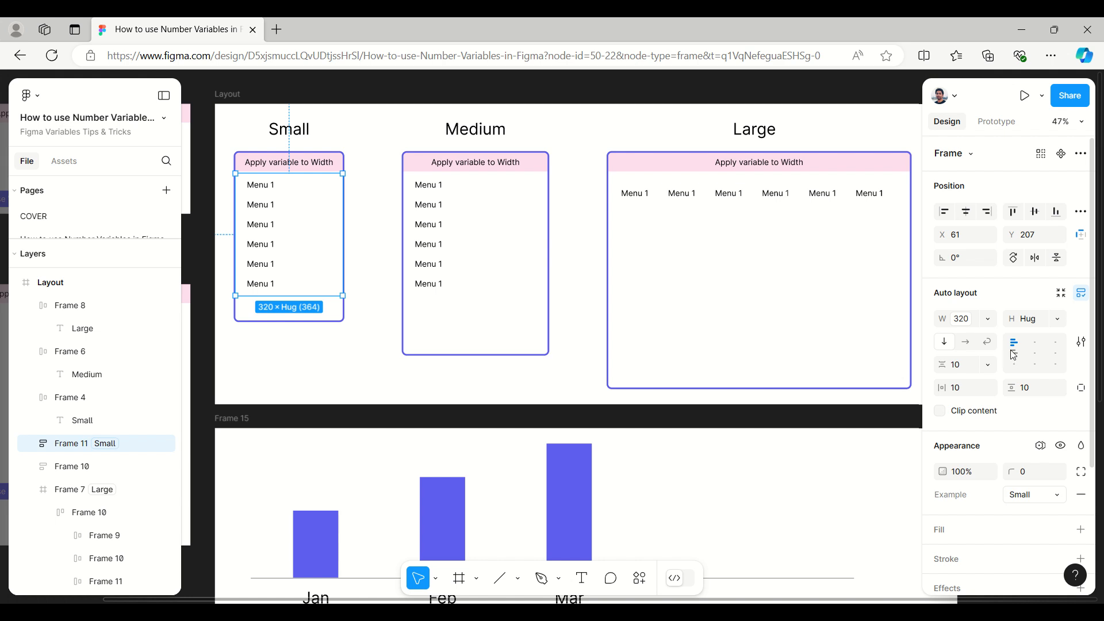
click(468, 246)
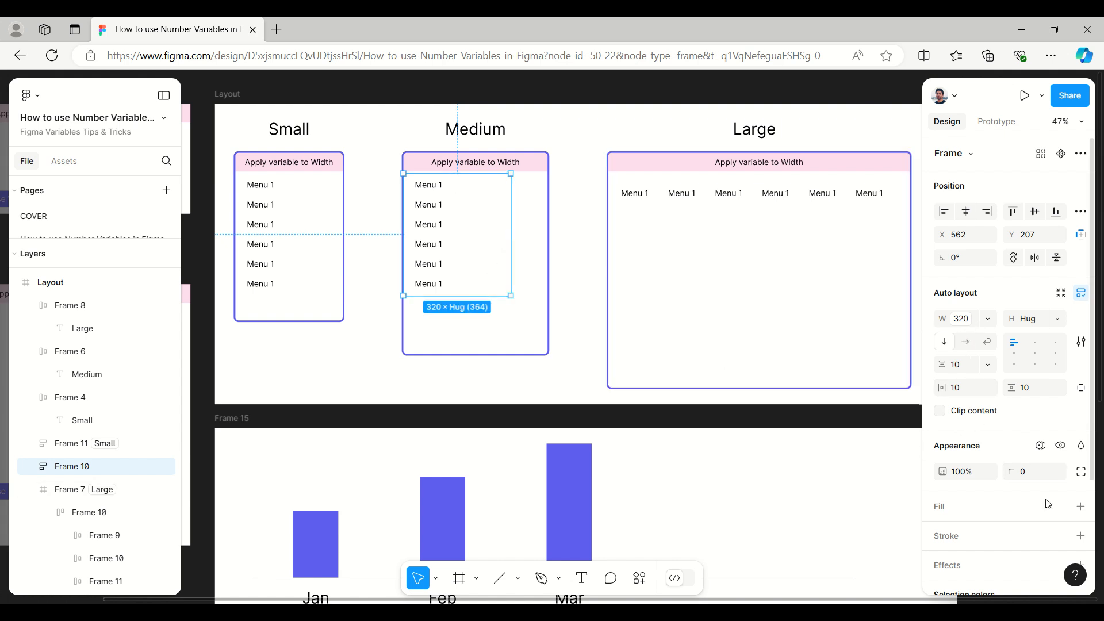
click(1041, 446)
mouse_move(1009, 487)
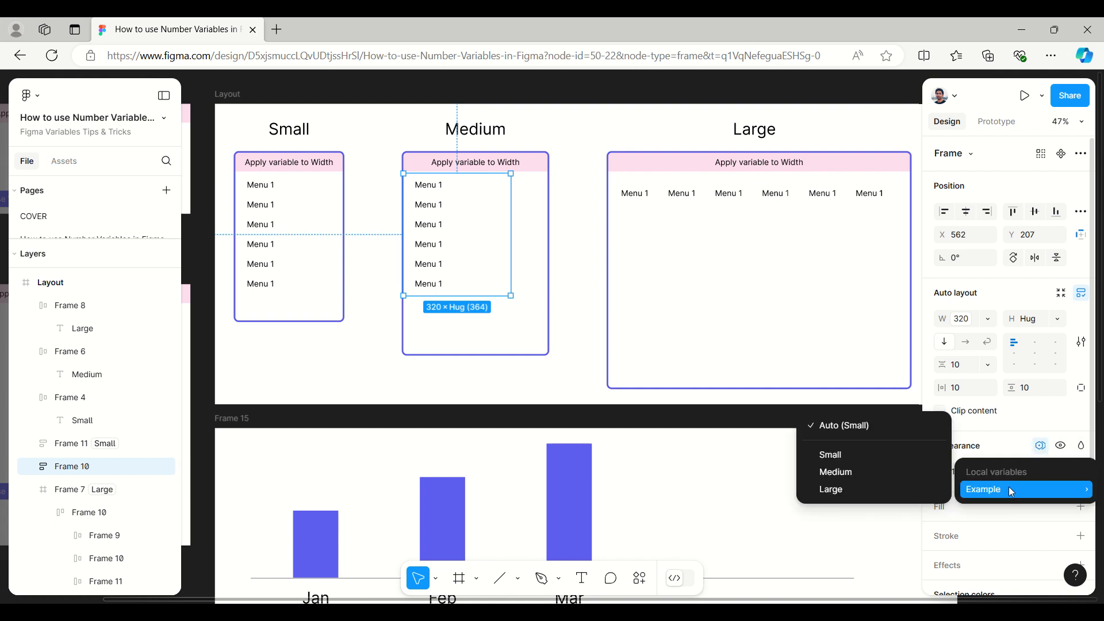
click(828, 473)
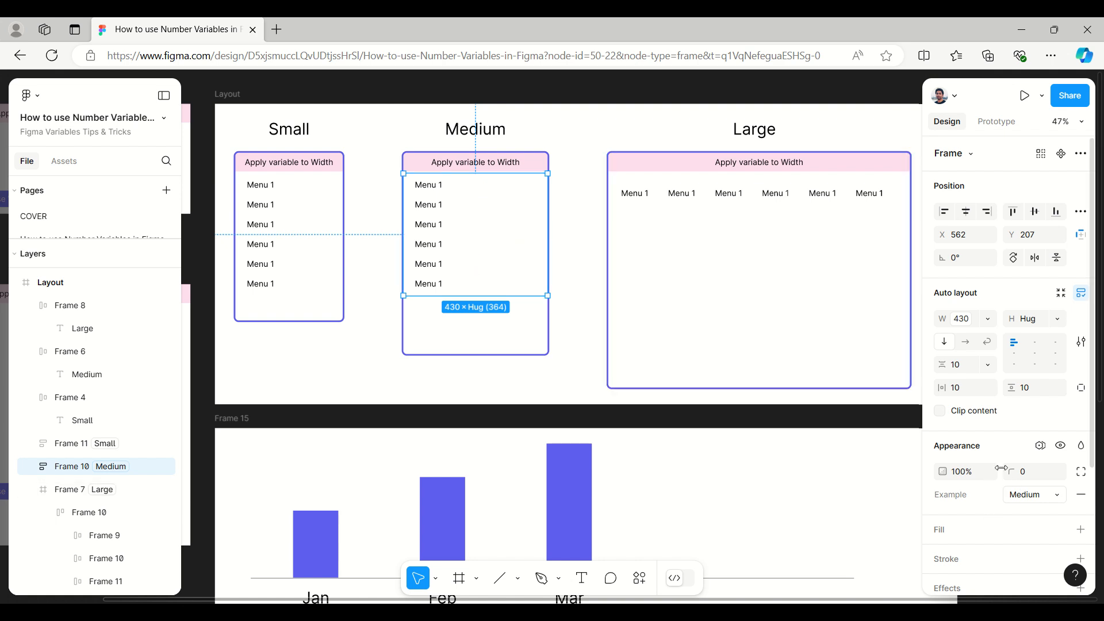
Step: Add a fill to the Medium layout's menu list and set its colour to the page's blue 5D5FEF
scroll(994, 452, down, 3)
click(953, 386)
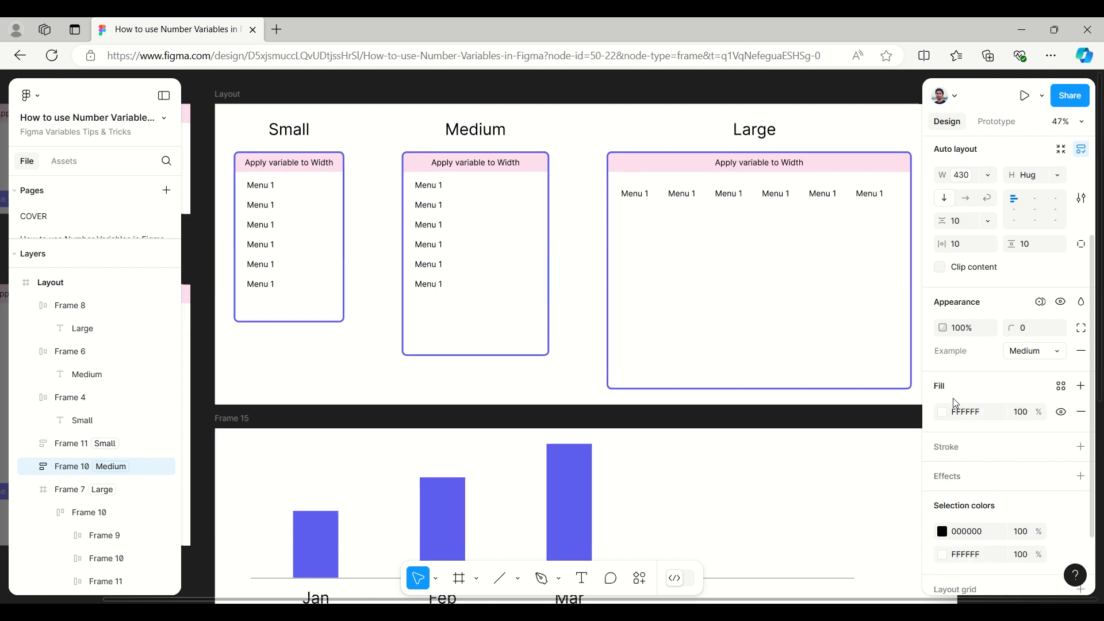
click(943, 413)
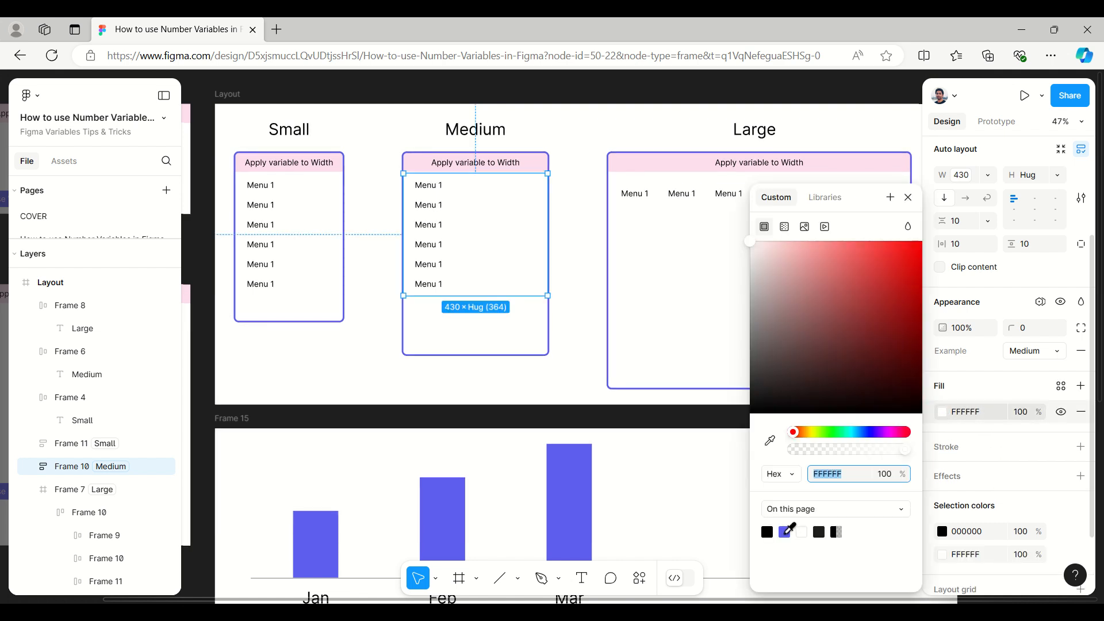
click(786, 533)
click(909, 197)
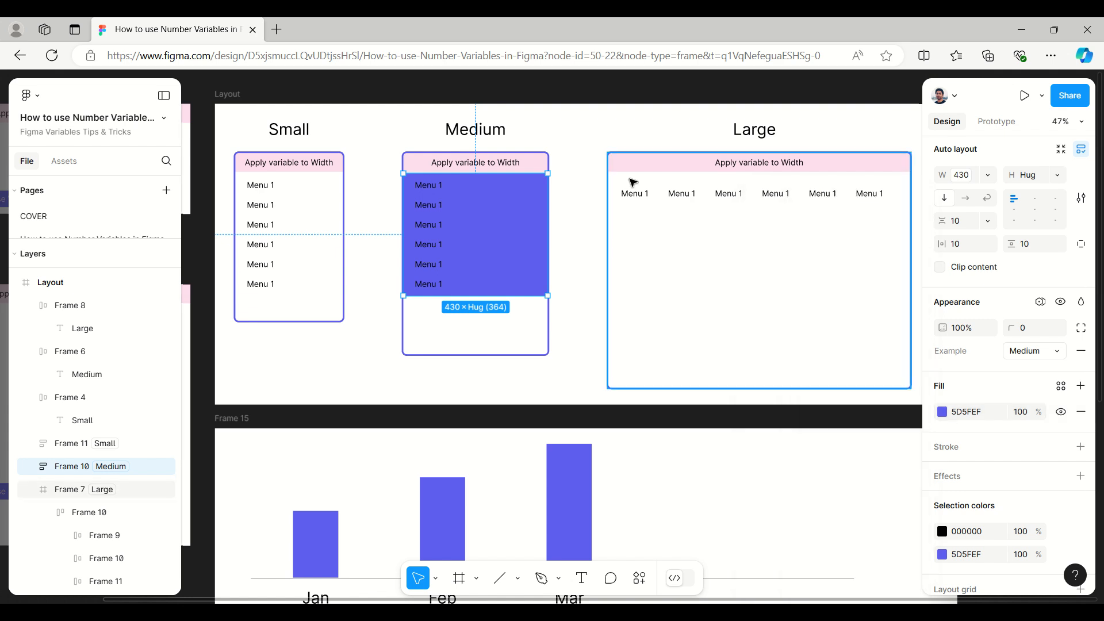
Step: Switch the Medium layout's menu list to the Small mode of the Example variable collection
scroll(986, 386, up, 3)
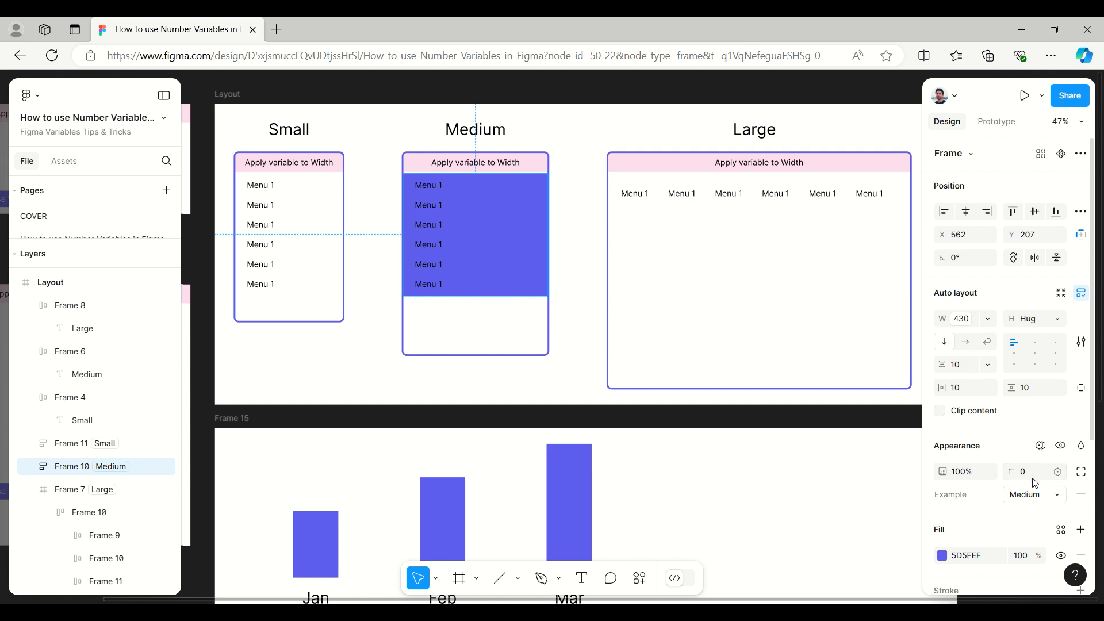
click(1041, 447)
mouse_move(1003, 488)
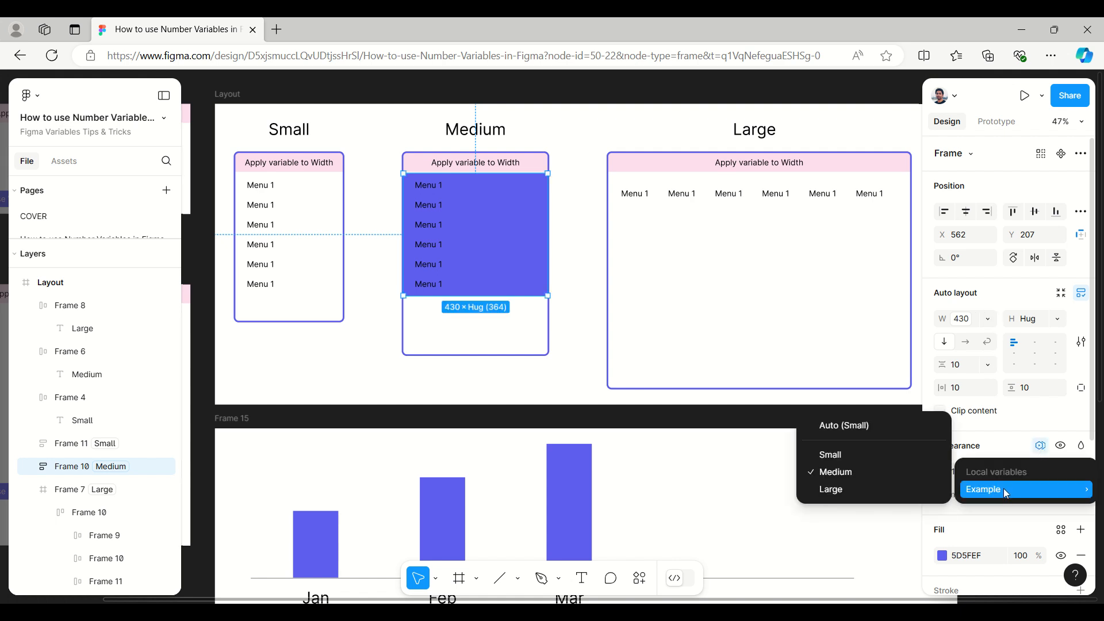
click(842, 454)
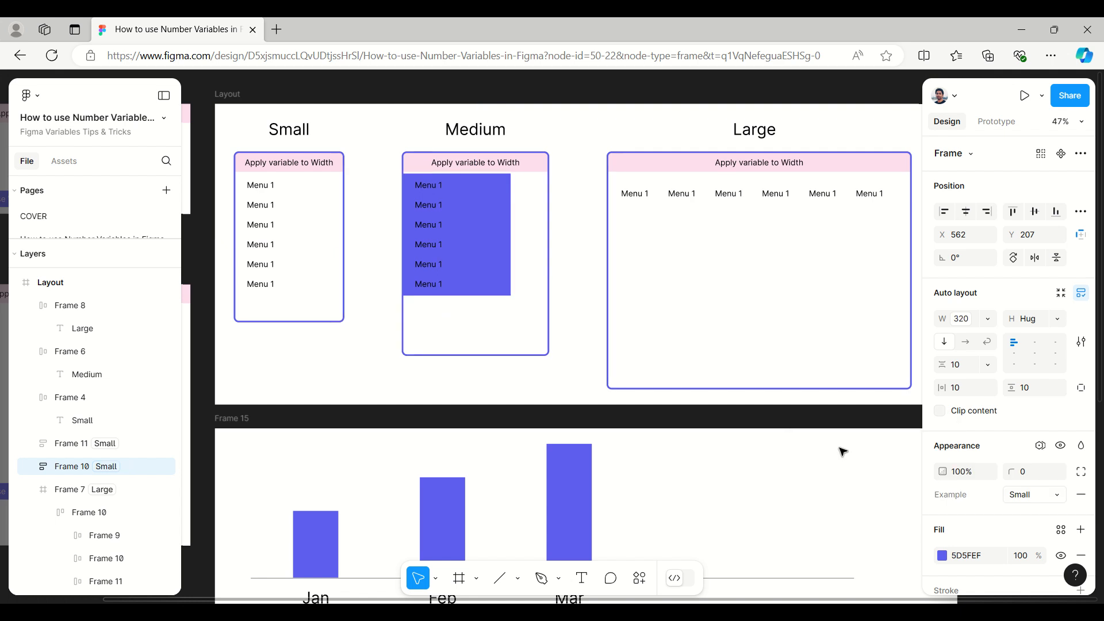
Step: Switch the Medium layout's menu list to the Large mode of the Example variable collection
click(1041, 447)
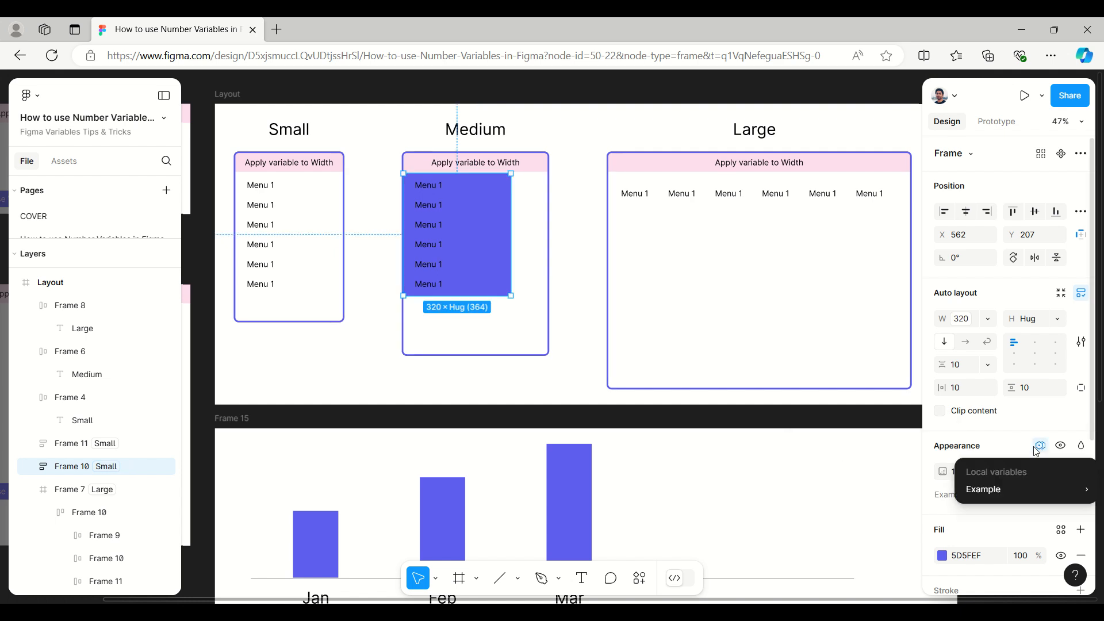
mouse_move(1023, 490)
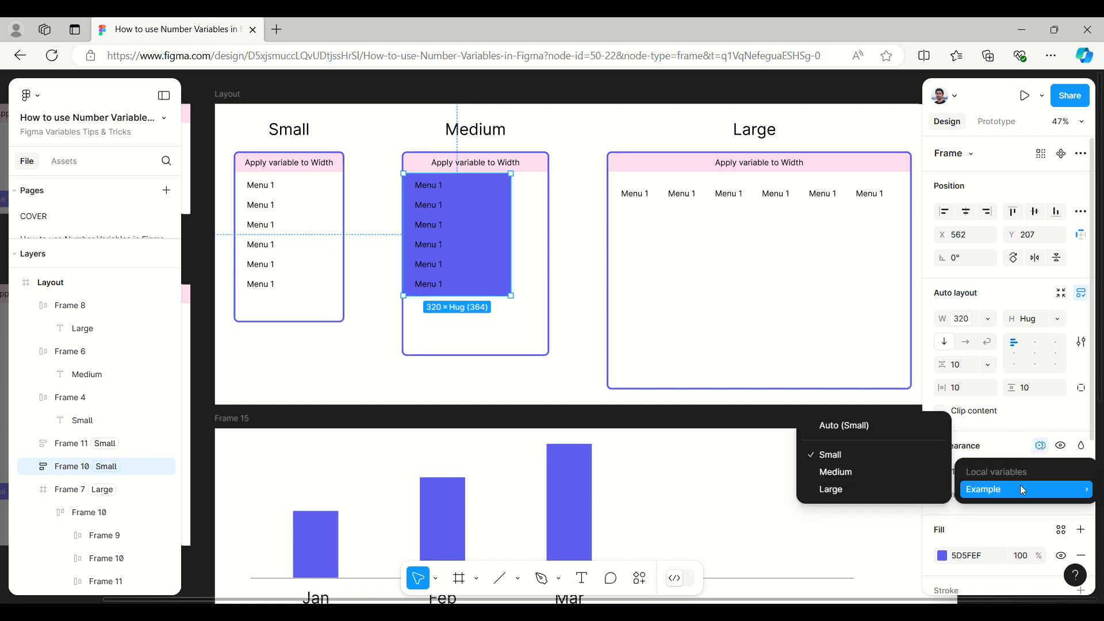
click(865, 489)
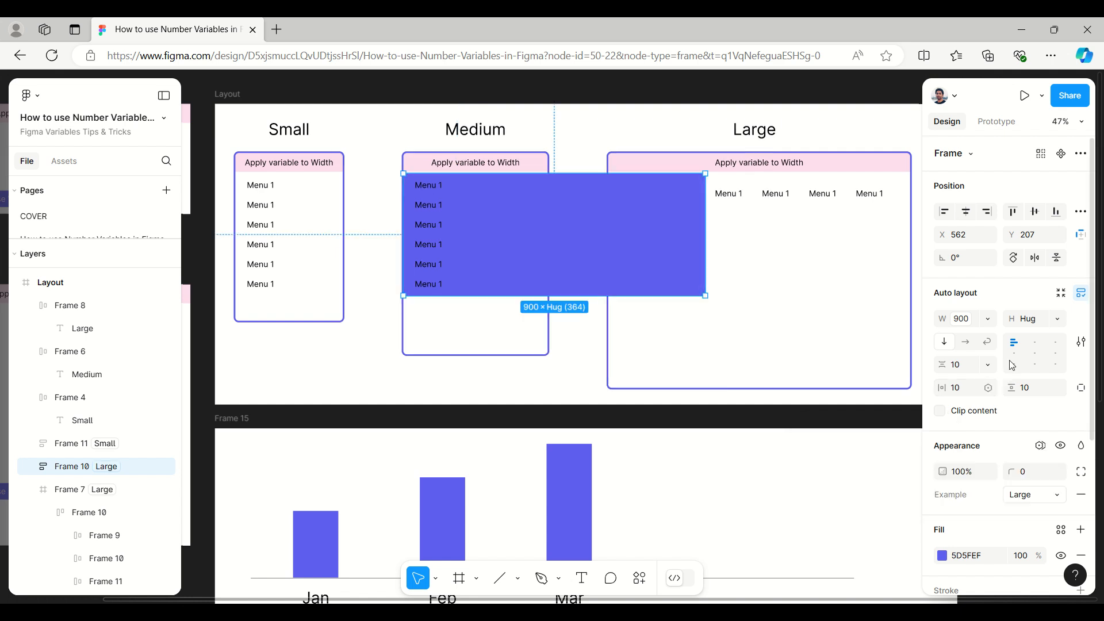
Step: Return the Medium layout's menu list to the Medium mode of the Example variable collection
click(1040, 446)
mouse_move(1003, 484)
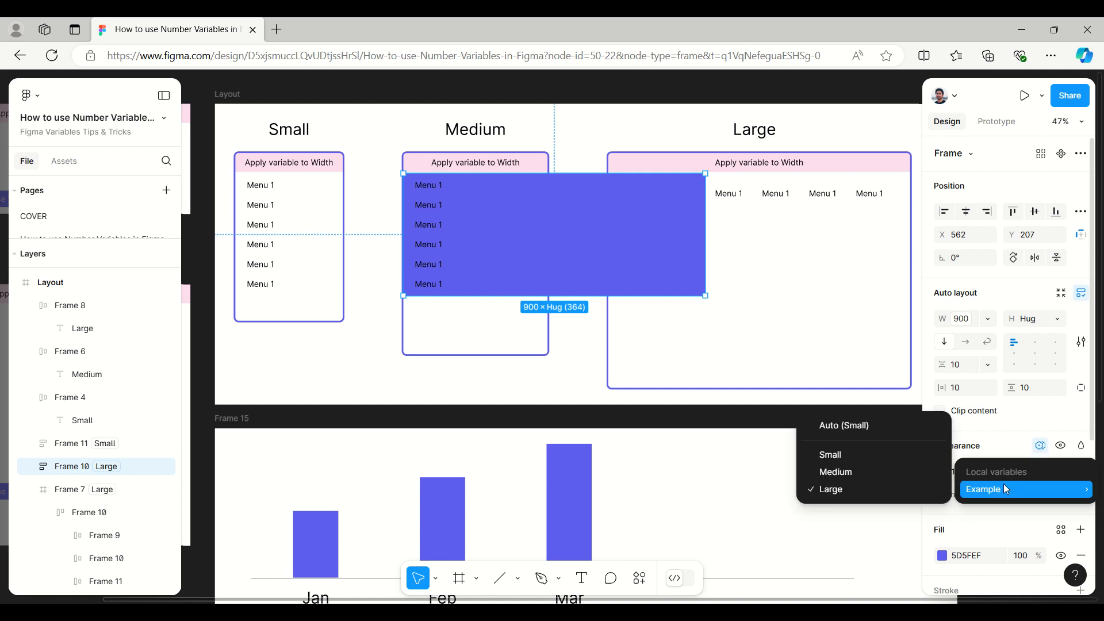
click(865, 472)
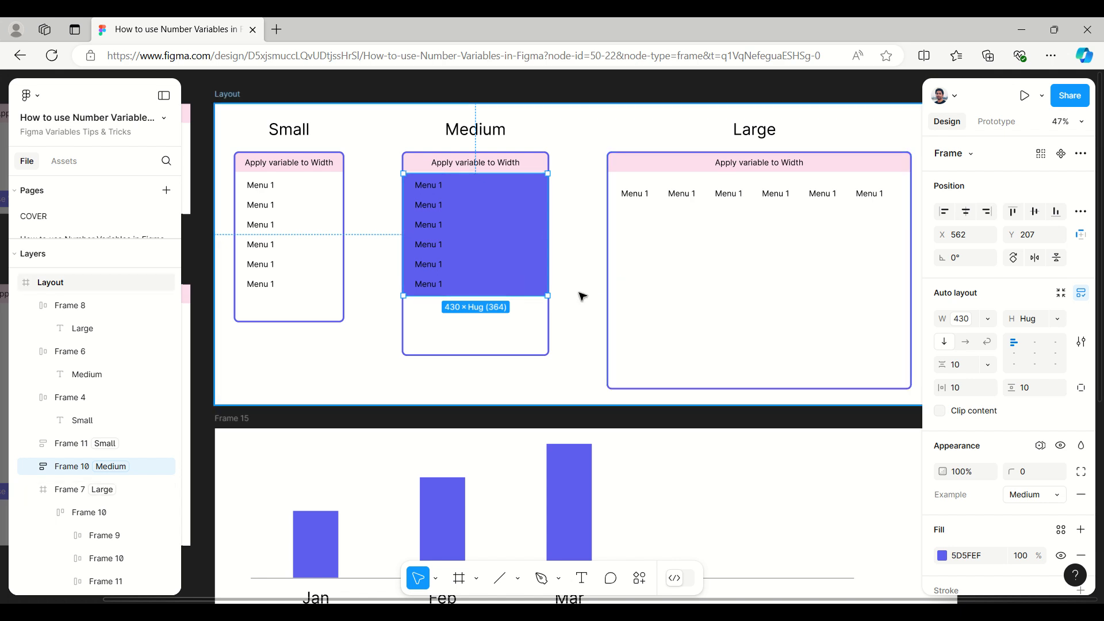
Step: Review the vertical and horizontal bar charts in Frame 15 alongside the Layout, width and height variable examples
scroll(582, 296, down, 2)
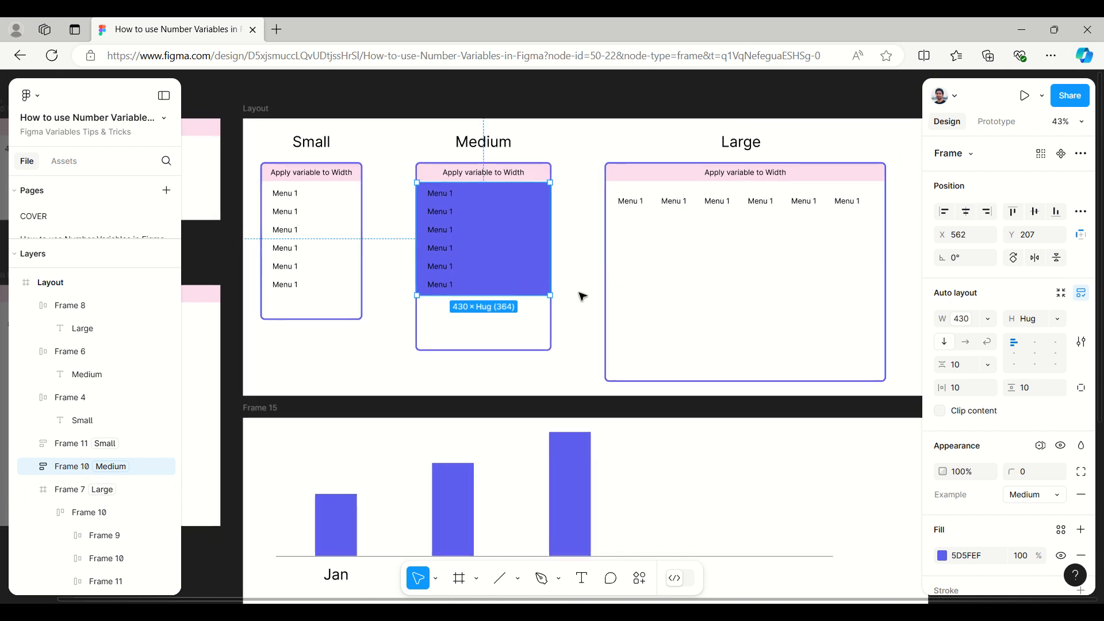
scroll(582, 297, down, 2)
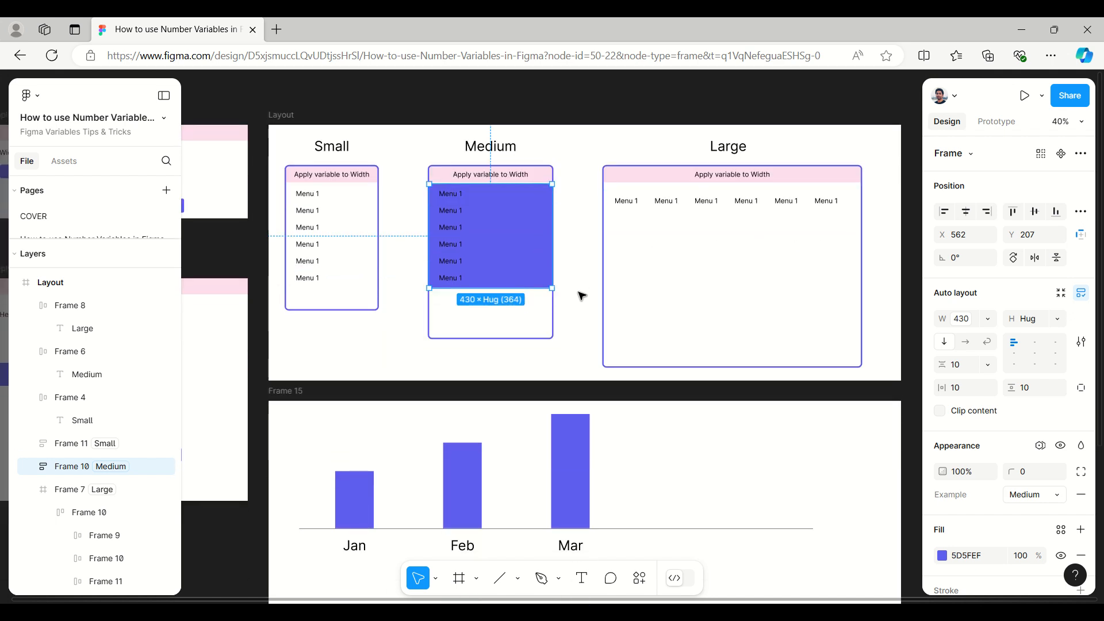
scroll(582, 297, down, 4)
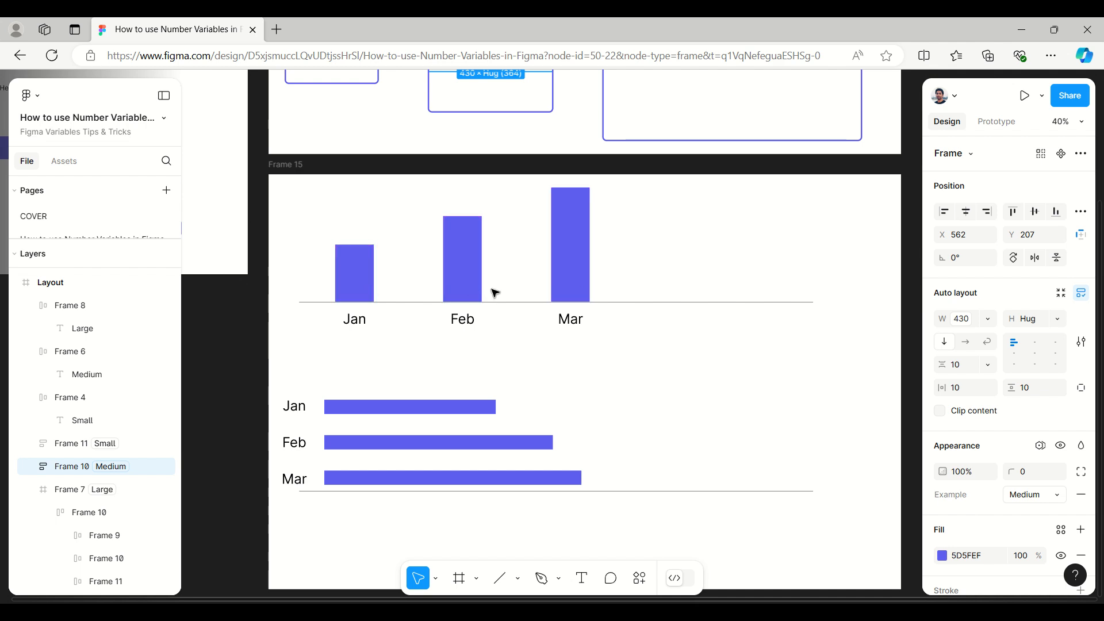
scroll(734, 338, up, 1)
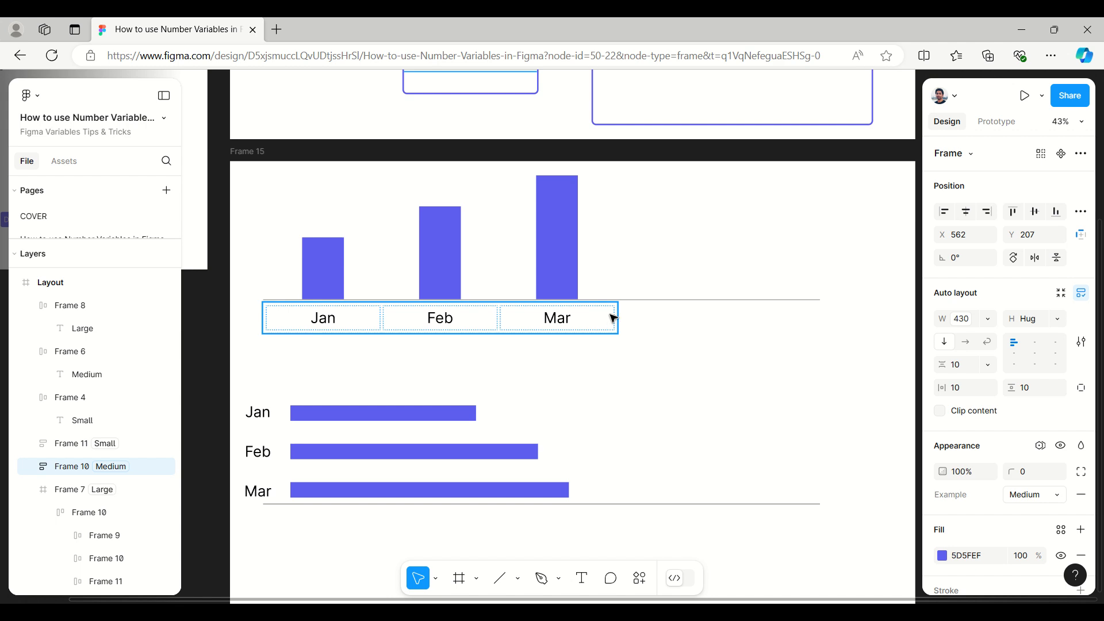
scroll(806, 395, down, 5)
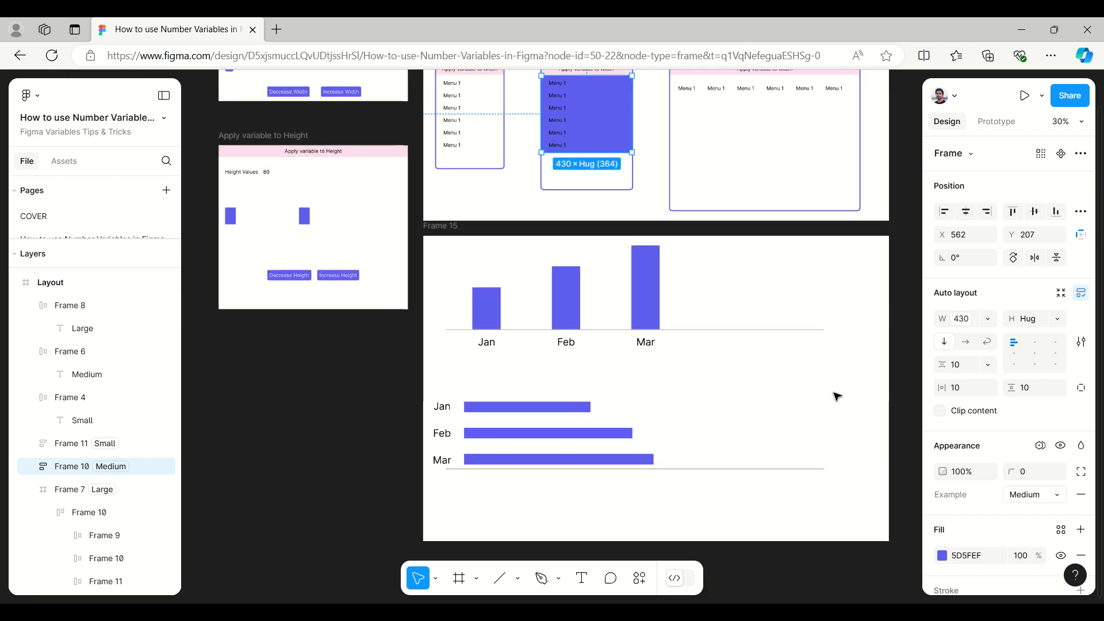
scroll(828, 390, down, 1)
scroll(822, 383, up, 3)
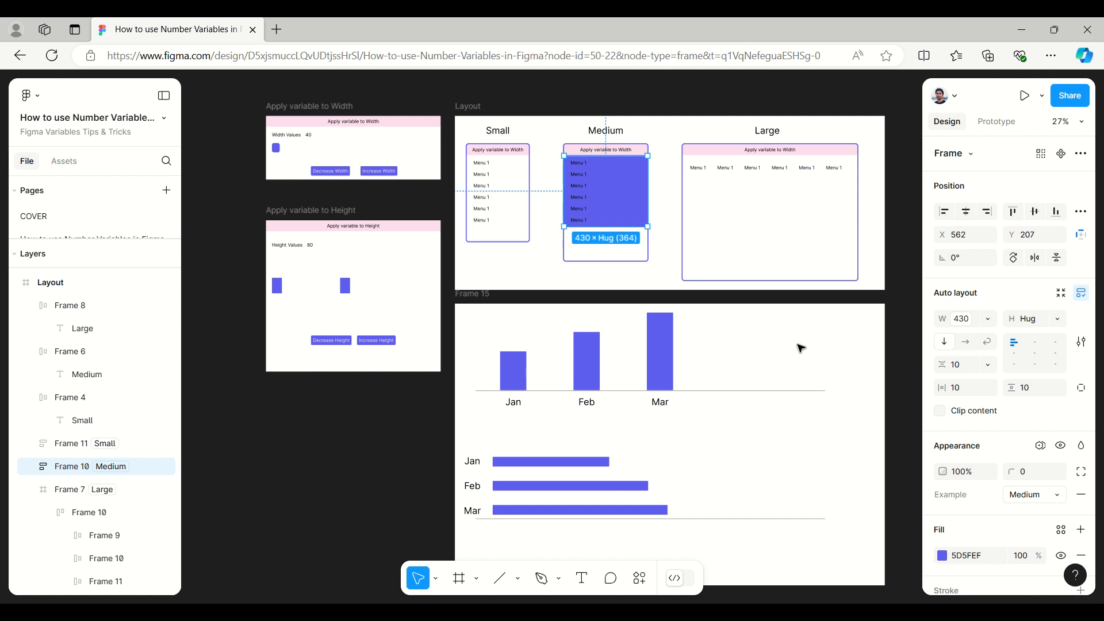
scroll(563, 88, up, 2)
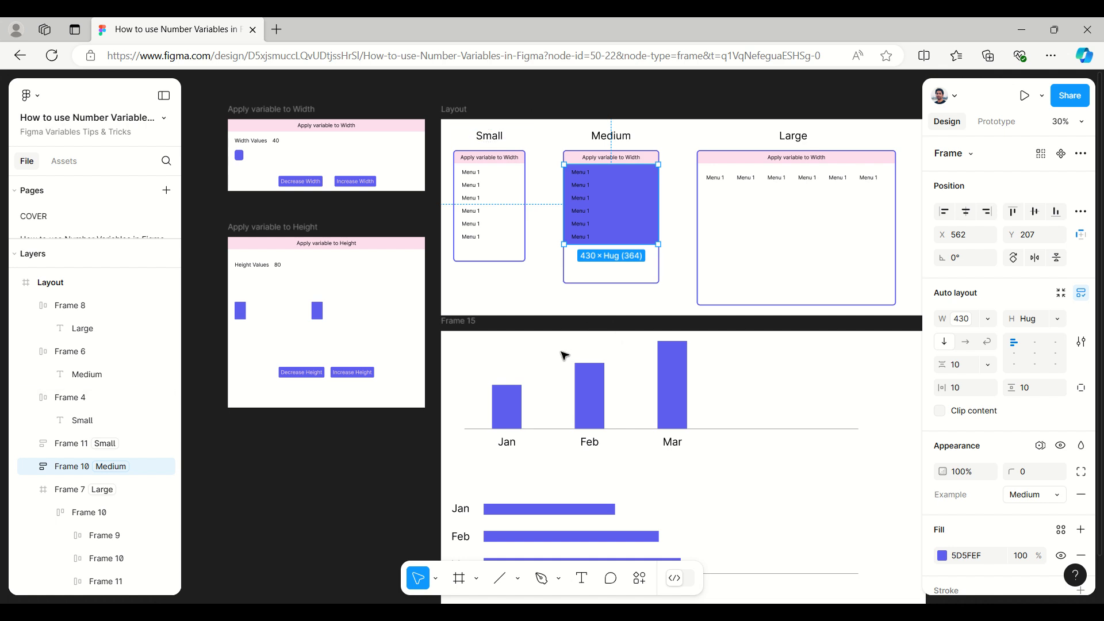
click(774, 612)
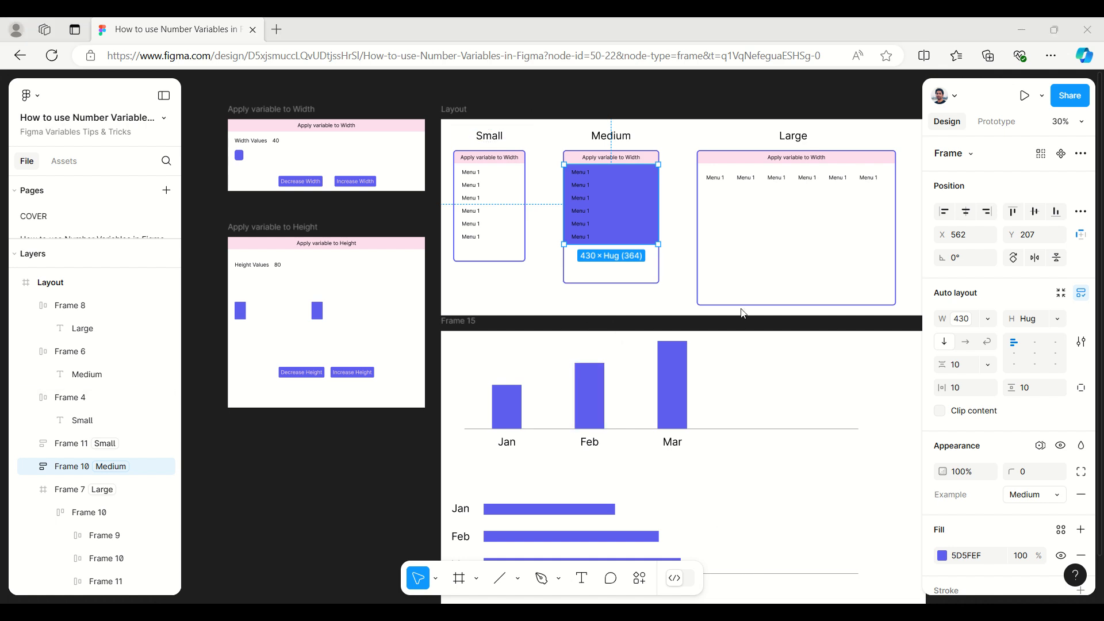